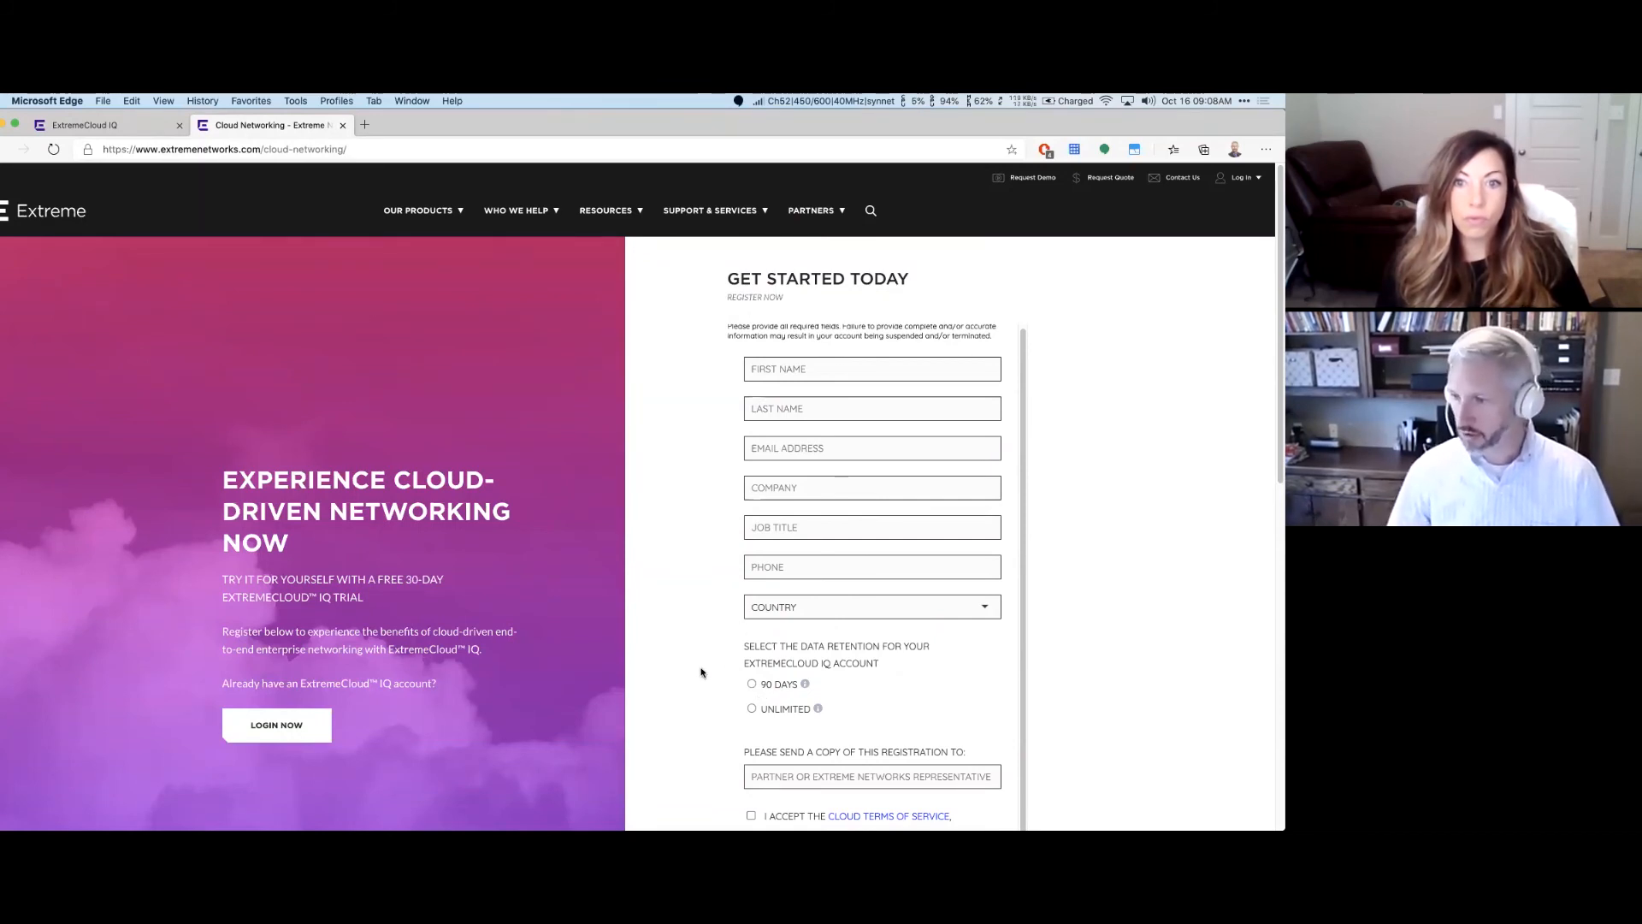
Step: Accept the browser autofill for country and the AR - Arkansas state, then review the form
scroll(702, 669, down, 3)
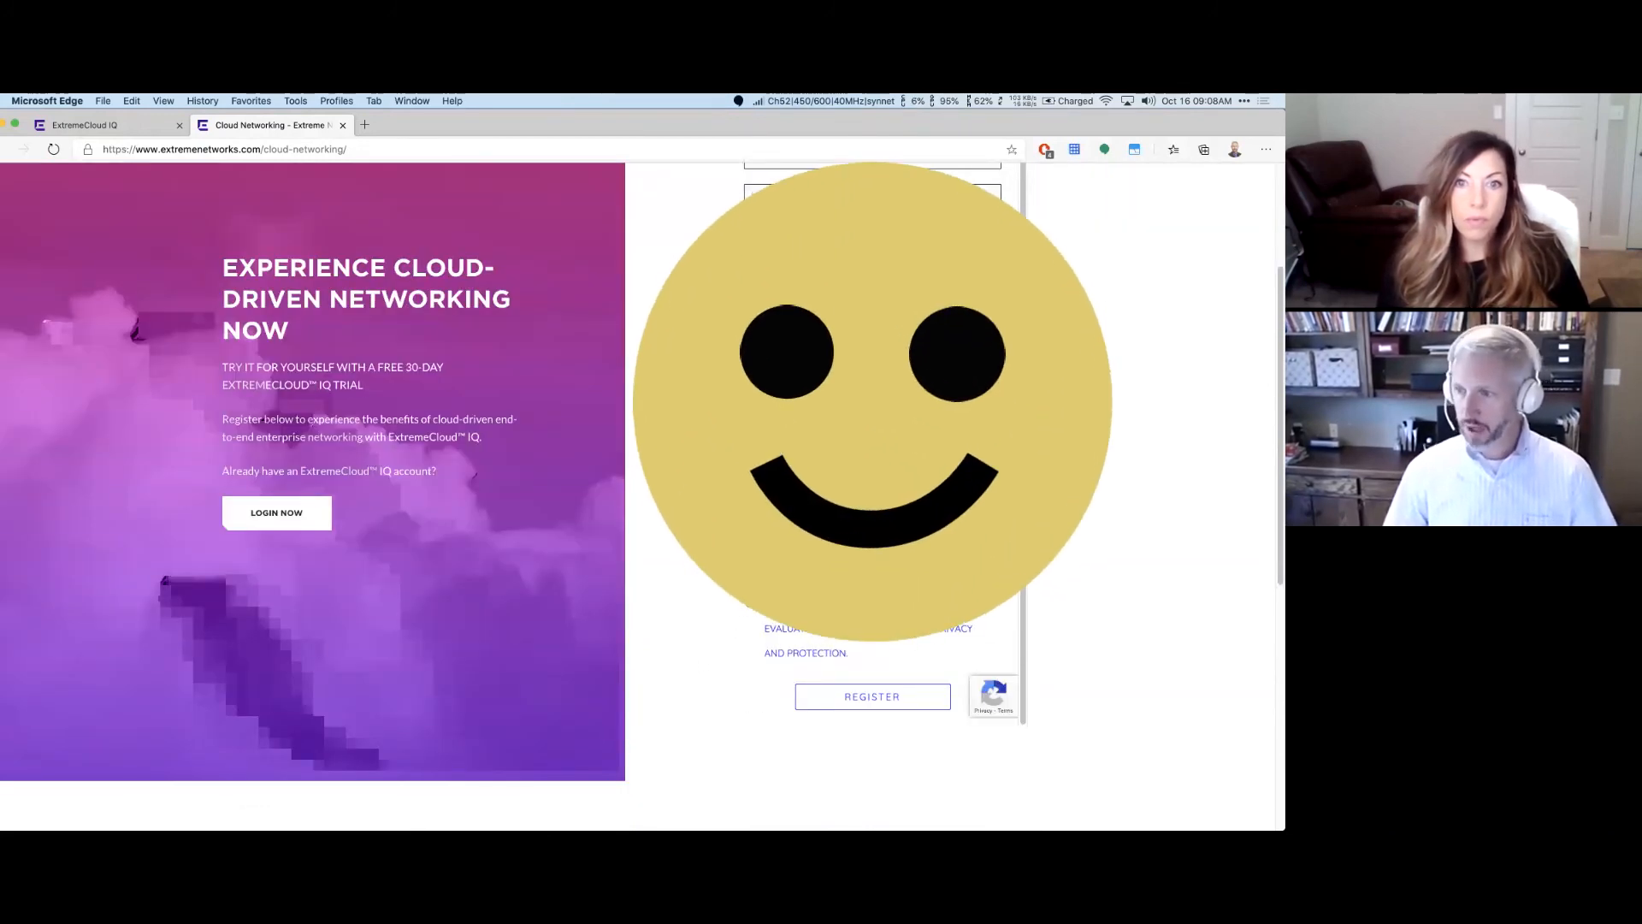
scroll(642, 496, up, 3)
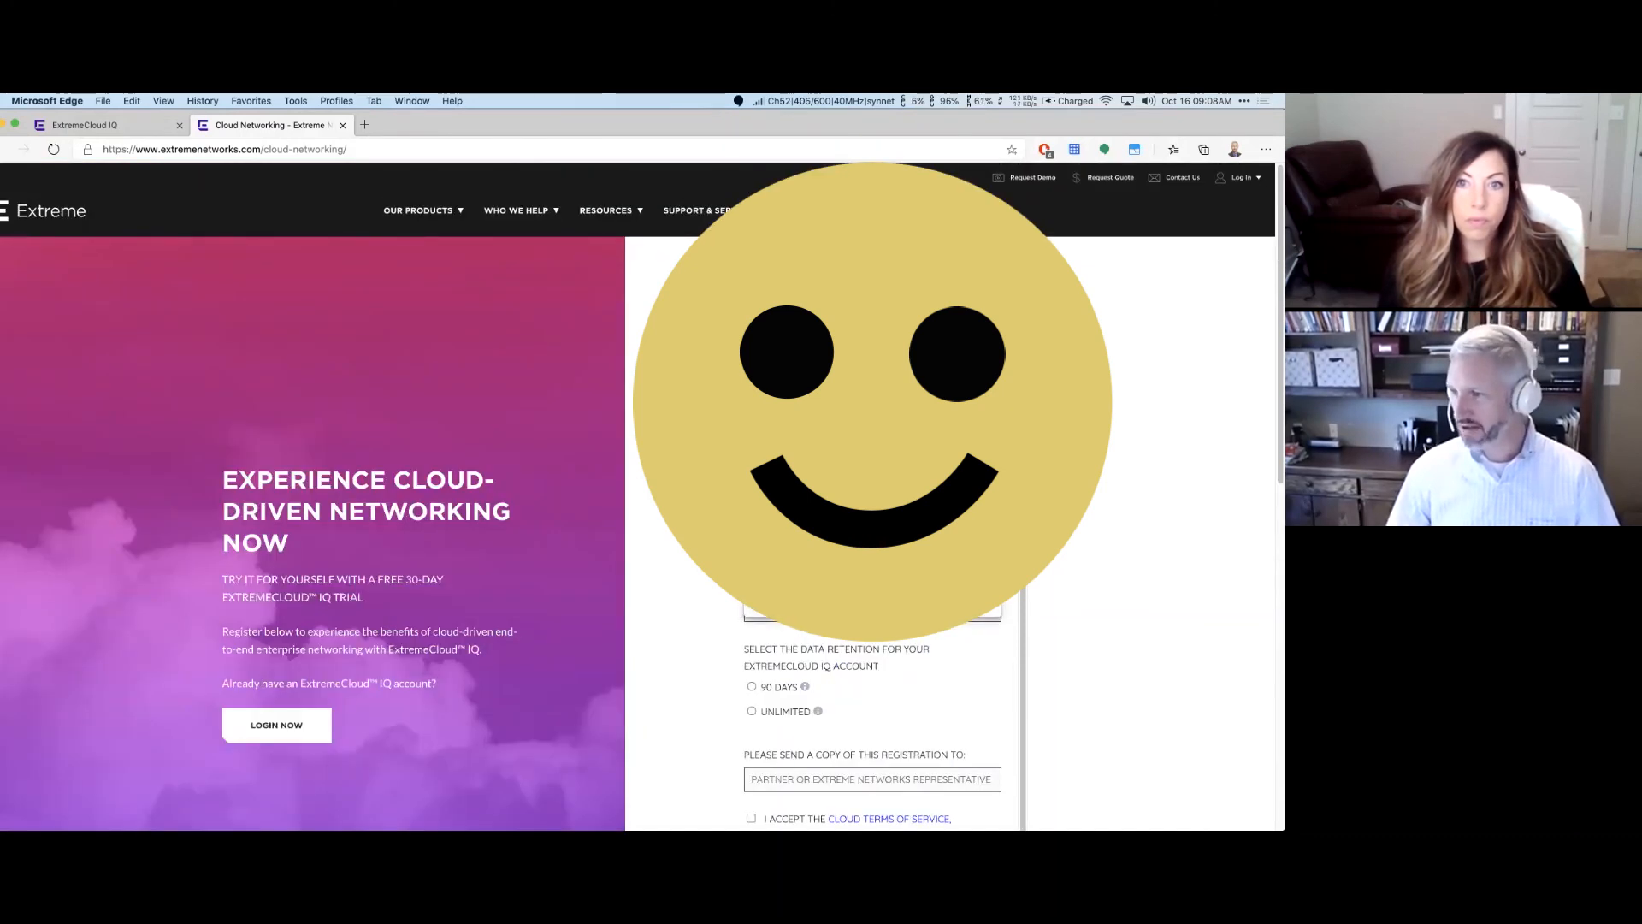
key(Return)
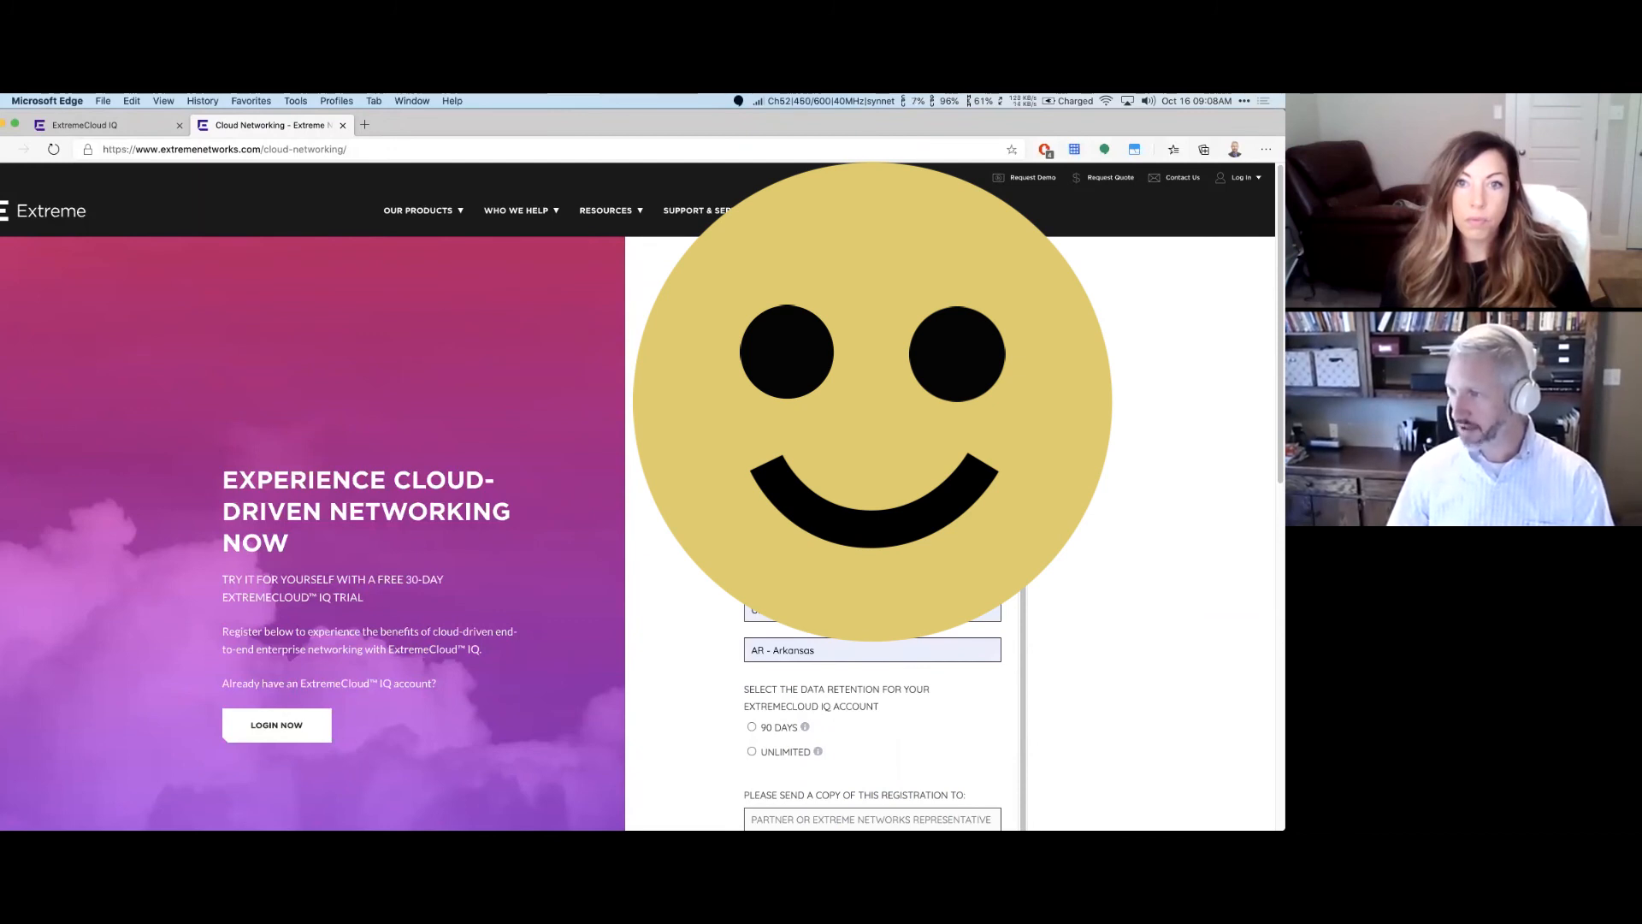
scroll(872, 607, down, 1)
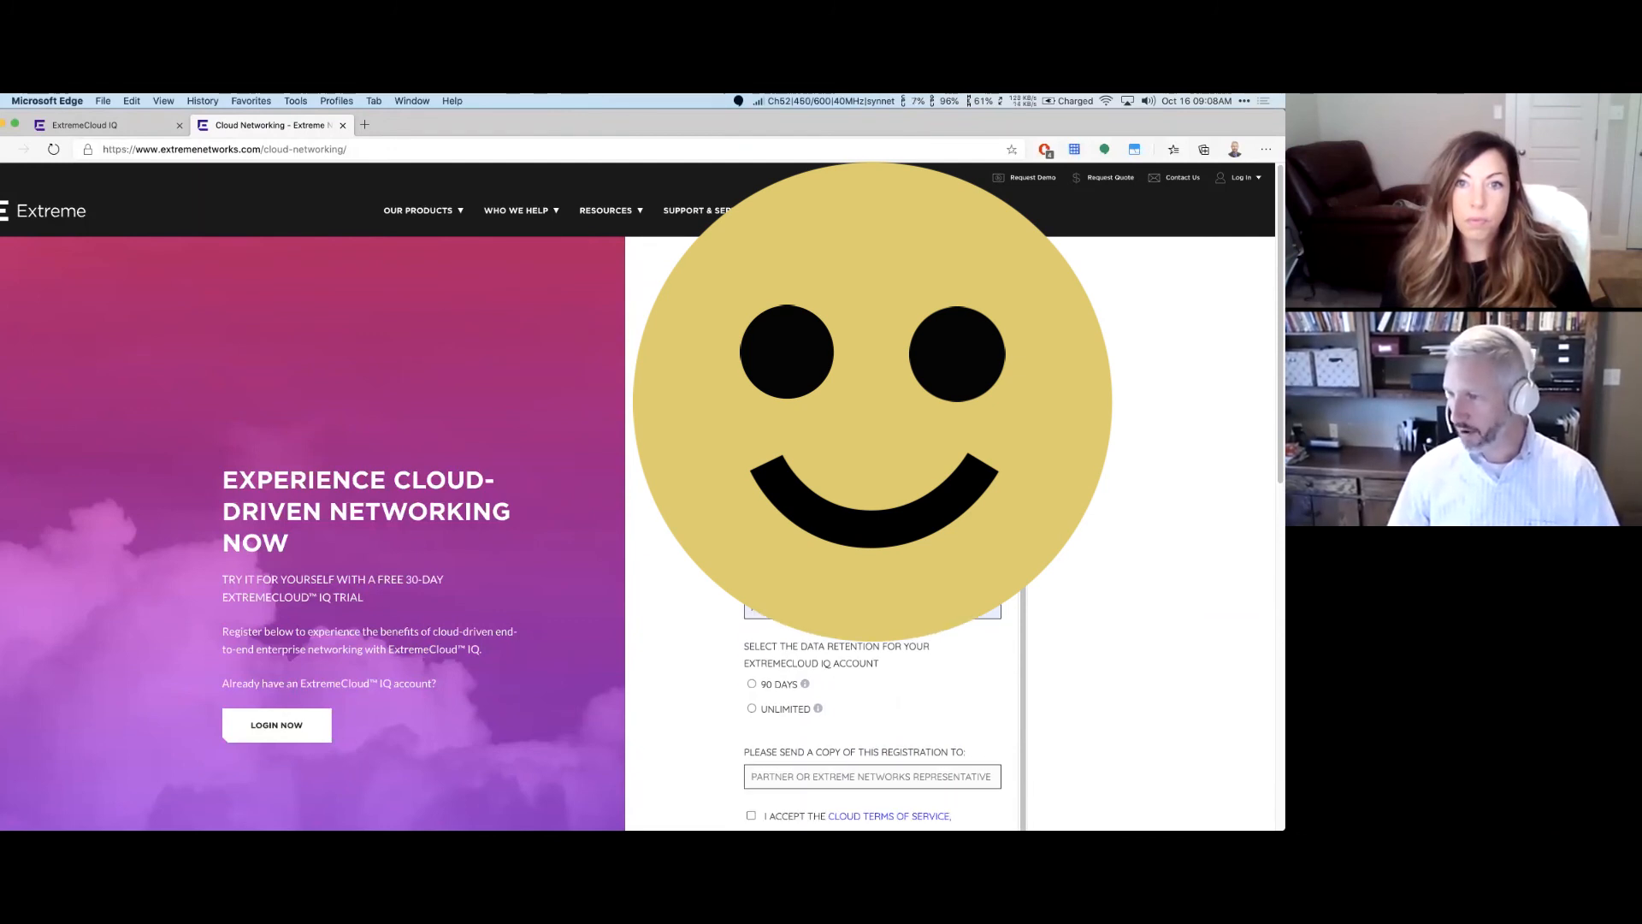
scroll(872, 530, down, 6)
scroll(872, 530, up, 6)
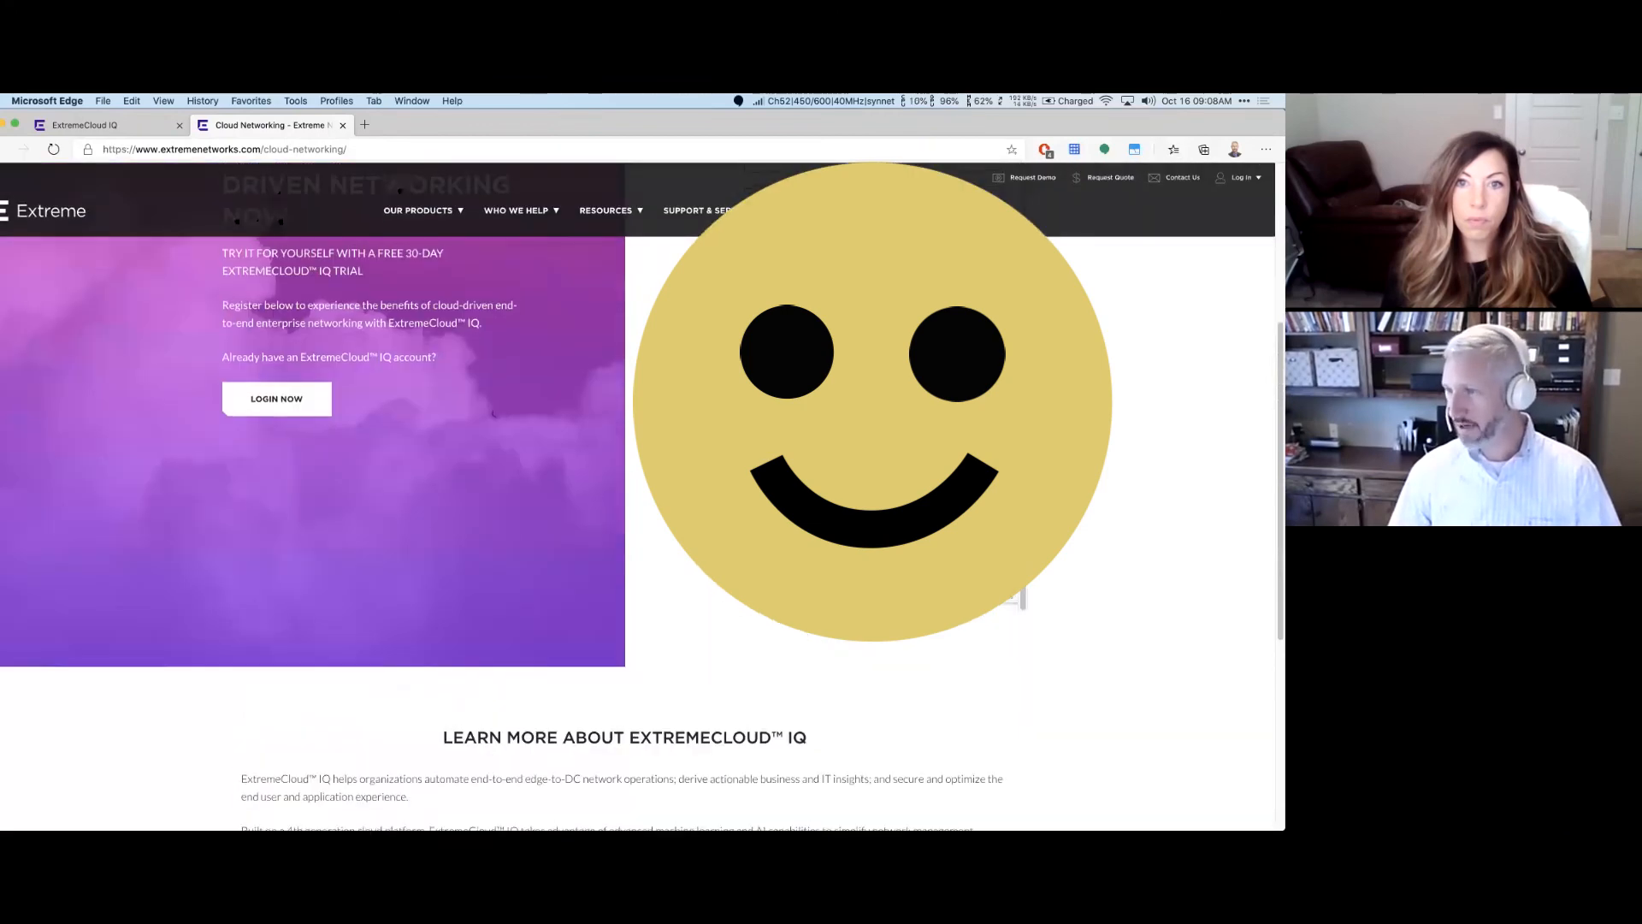
scroll(872, 530, down, 2)
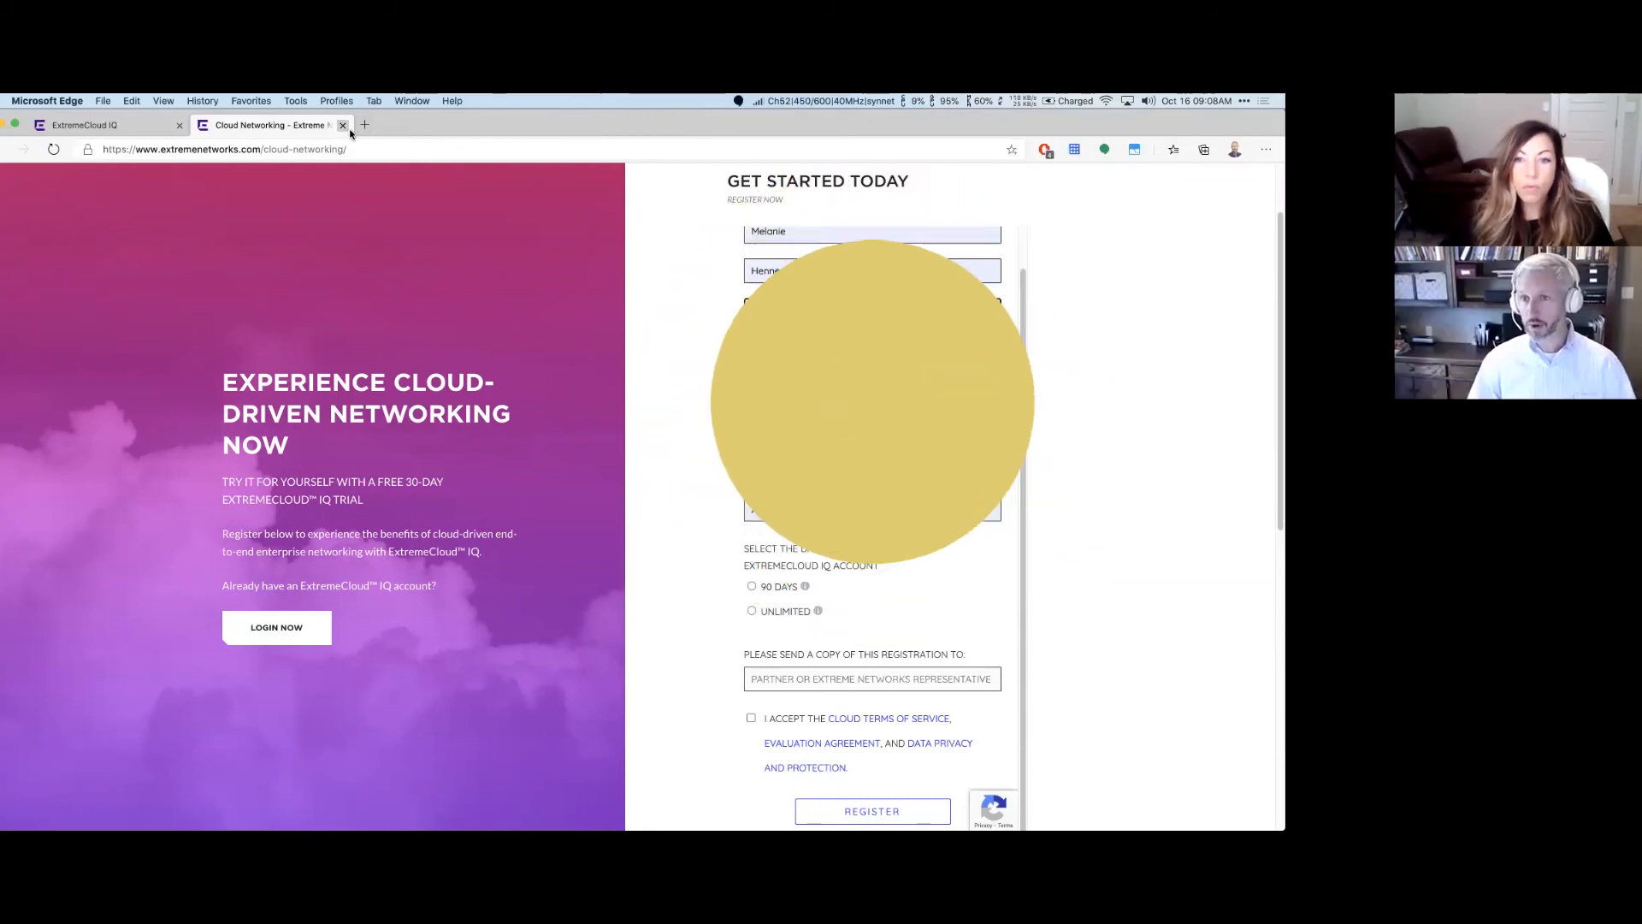
Step: Close the Cloud Networking trial tab and sign in to ExtremeCloud IQ
click(342, 125)
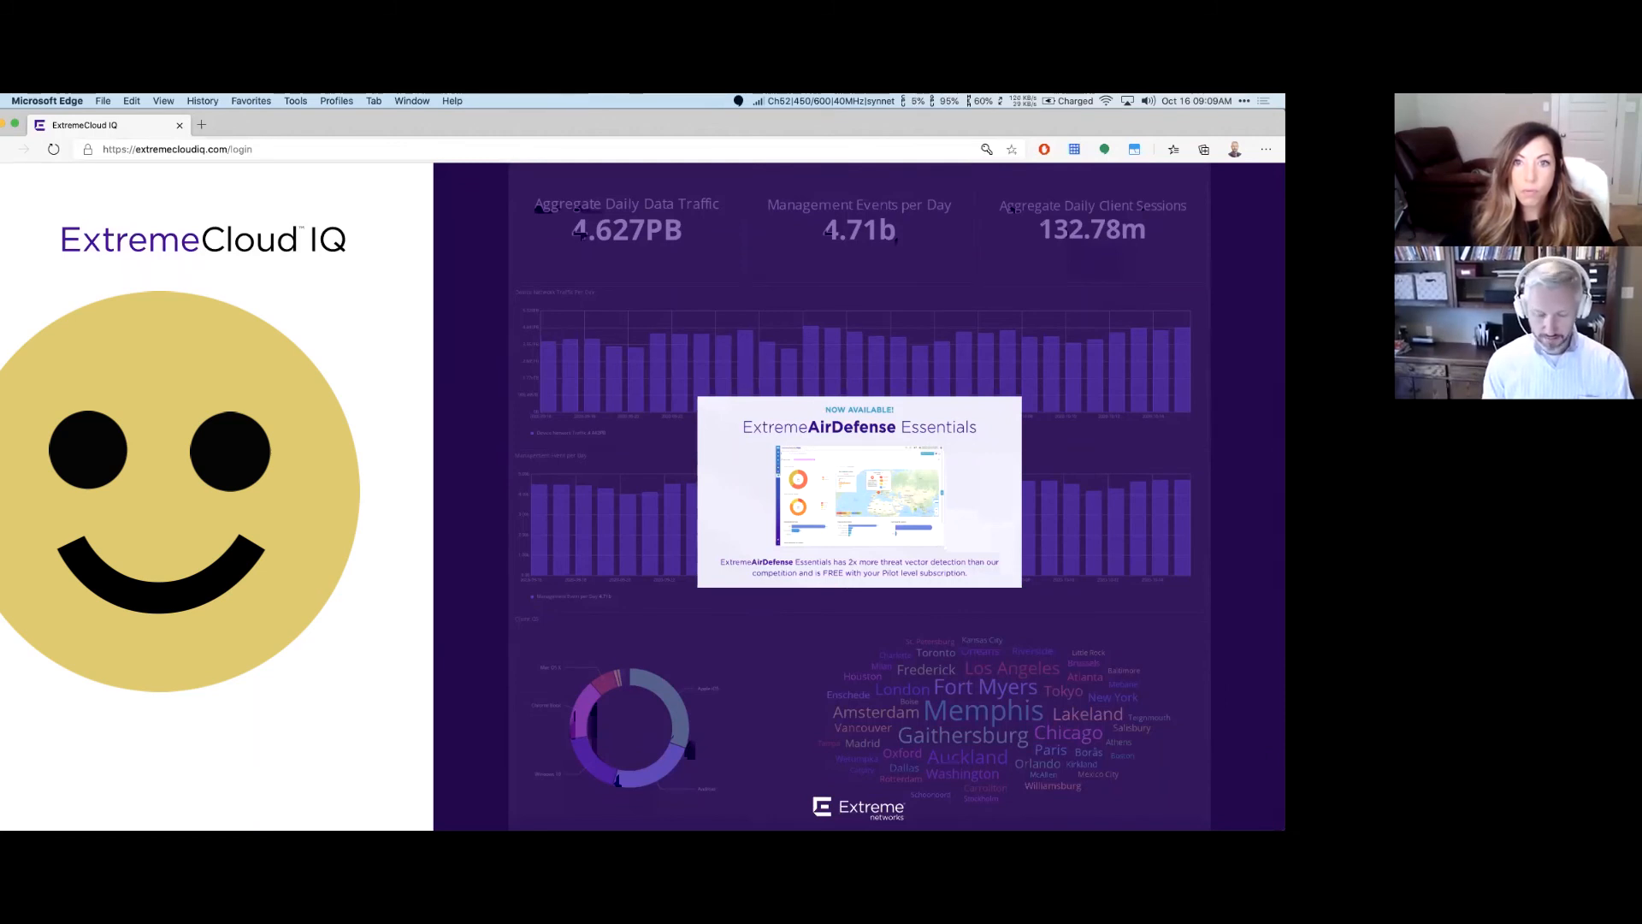
key(Return)
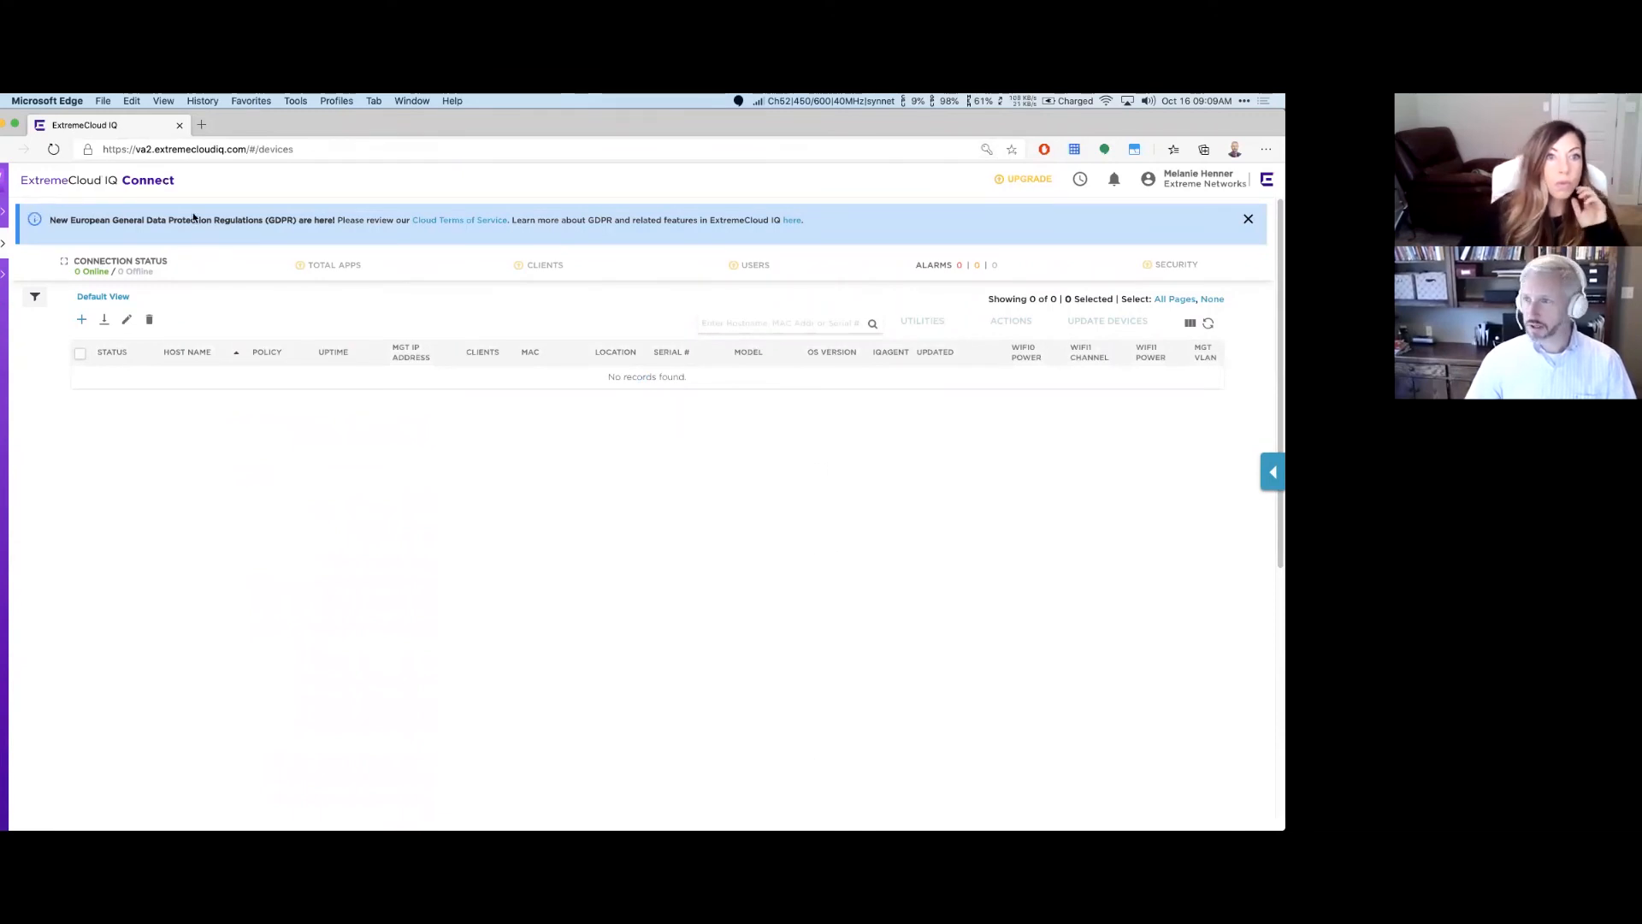
mouse_move(1012, 184)
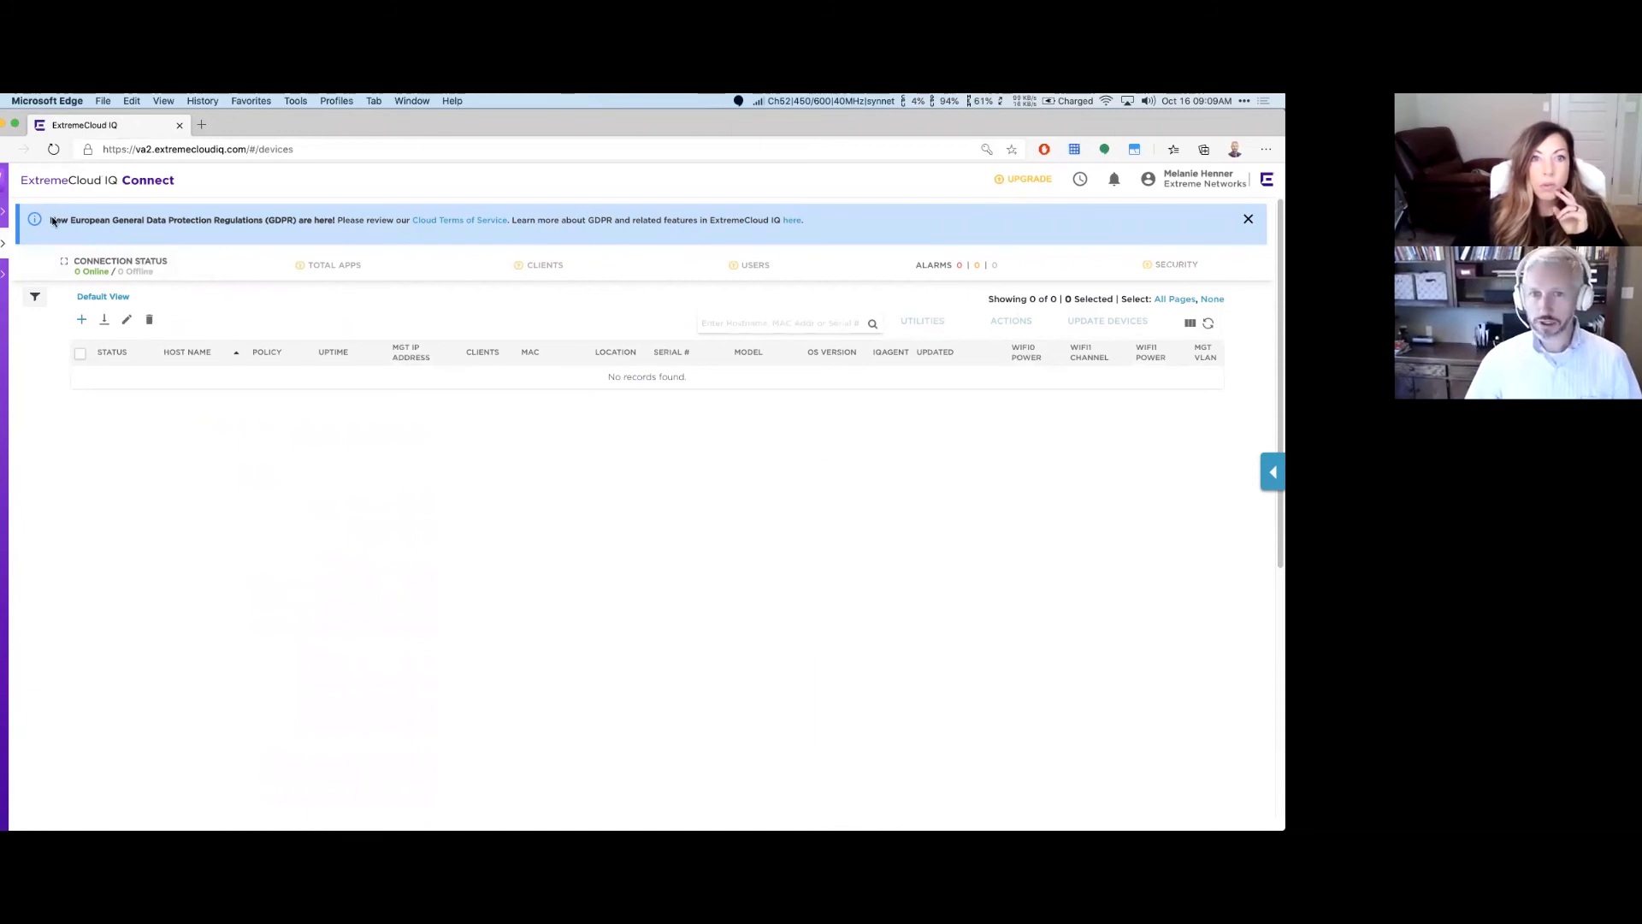
click(2, 246)
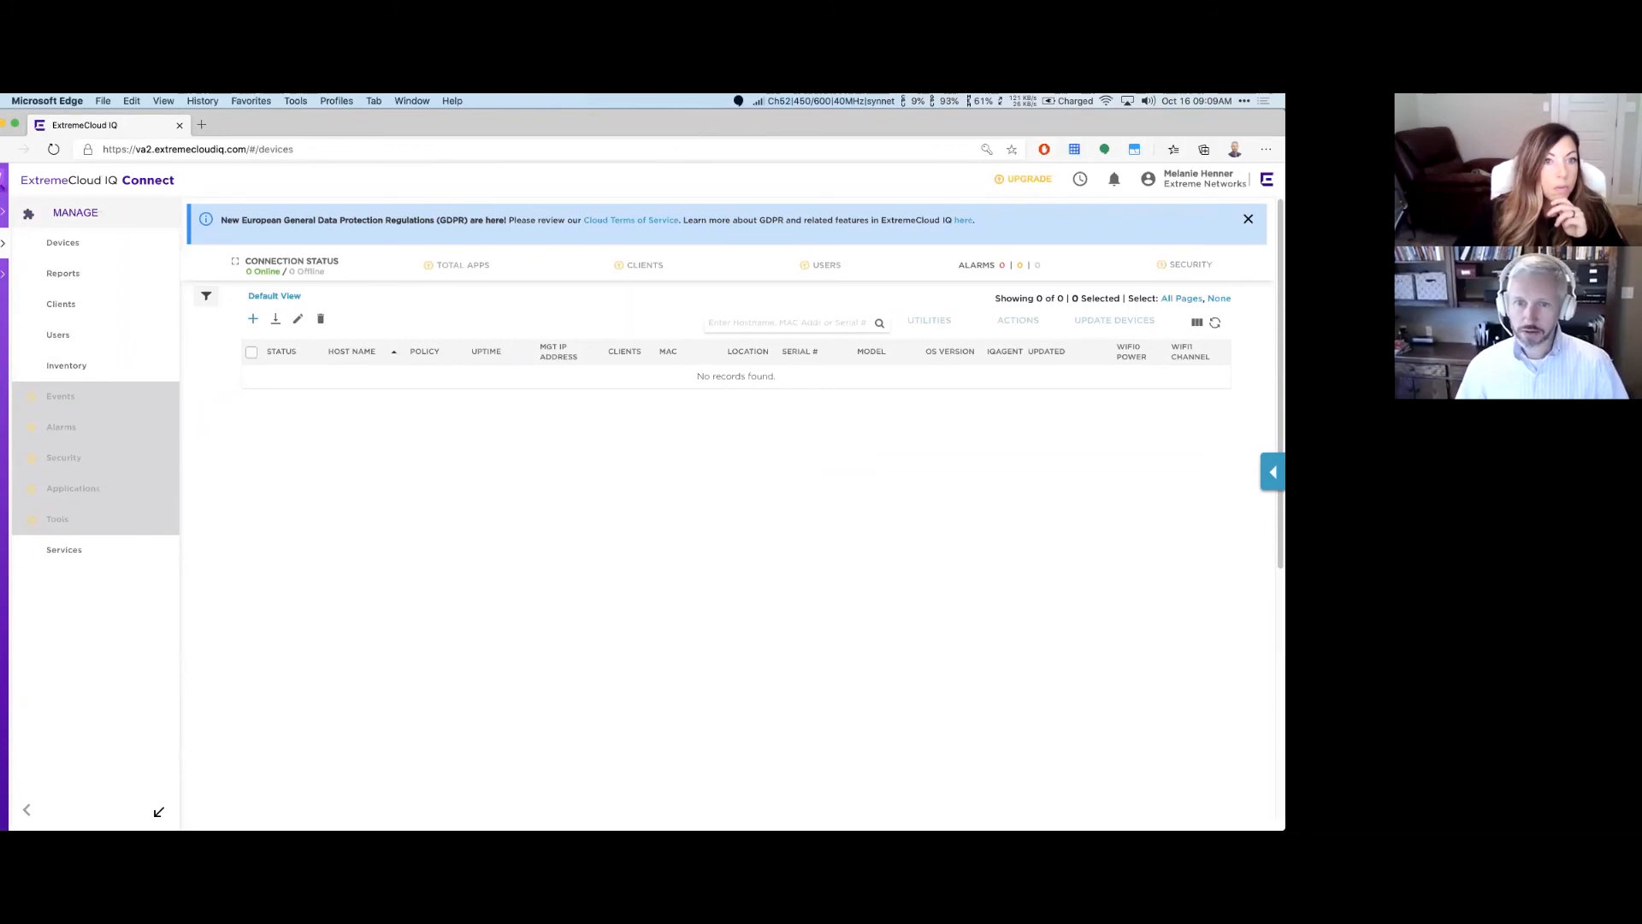
mouse_move(2, 224)
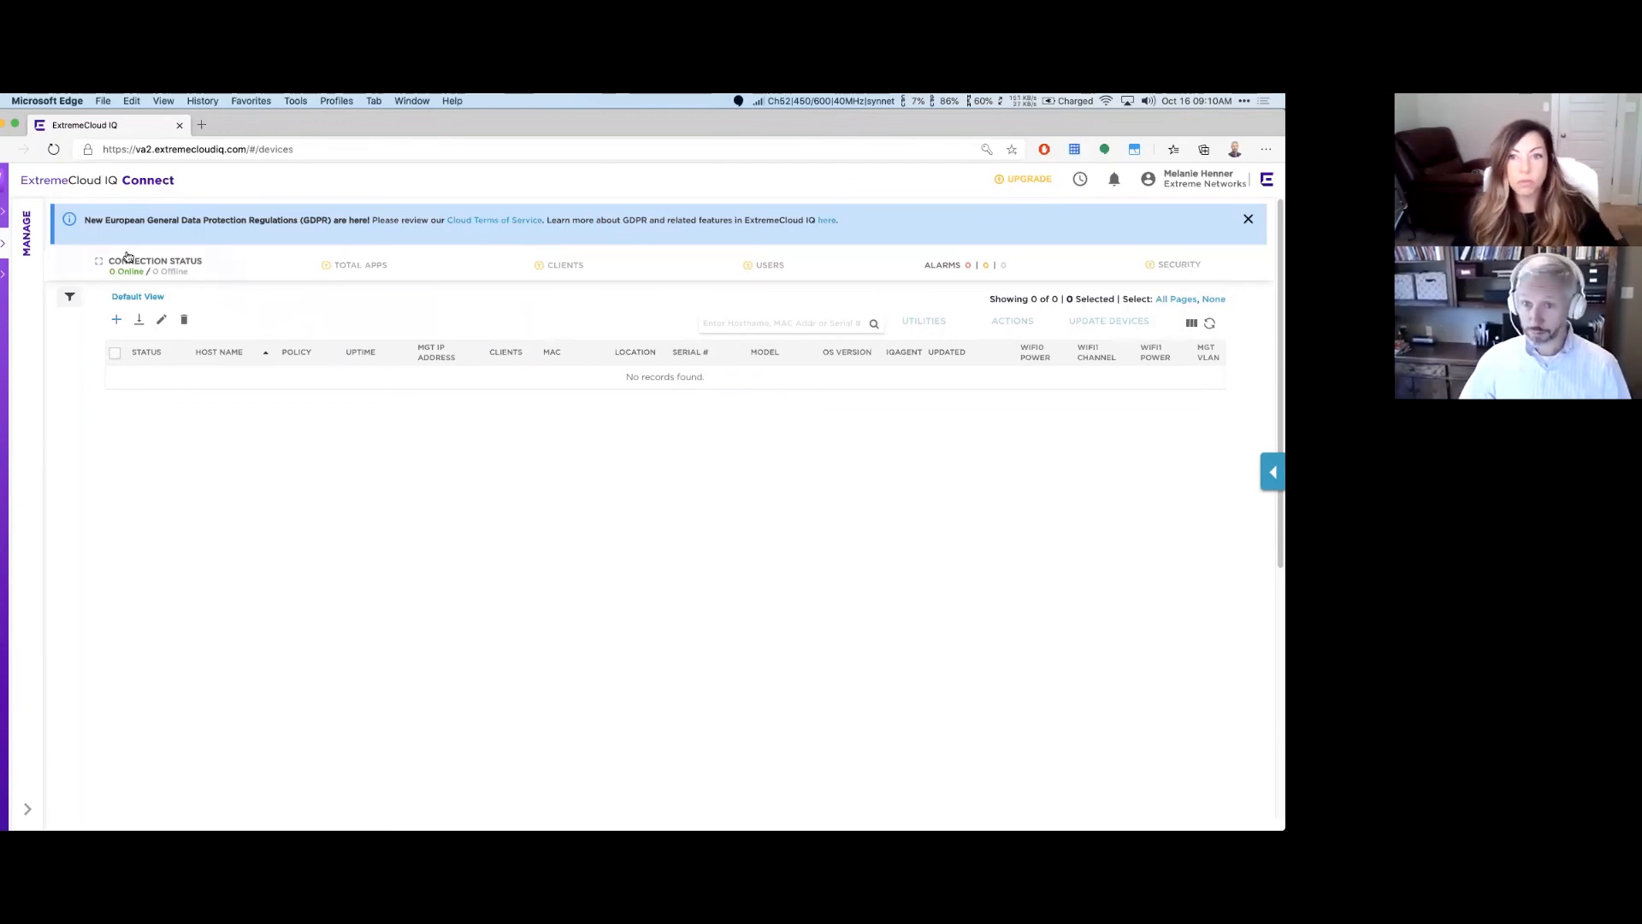
Step: Start Quick Add Devices with Real device type, Extreme - Aerohive make and Manual entry
click(2, 247)
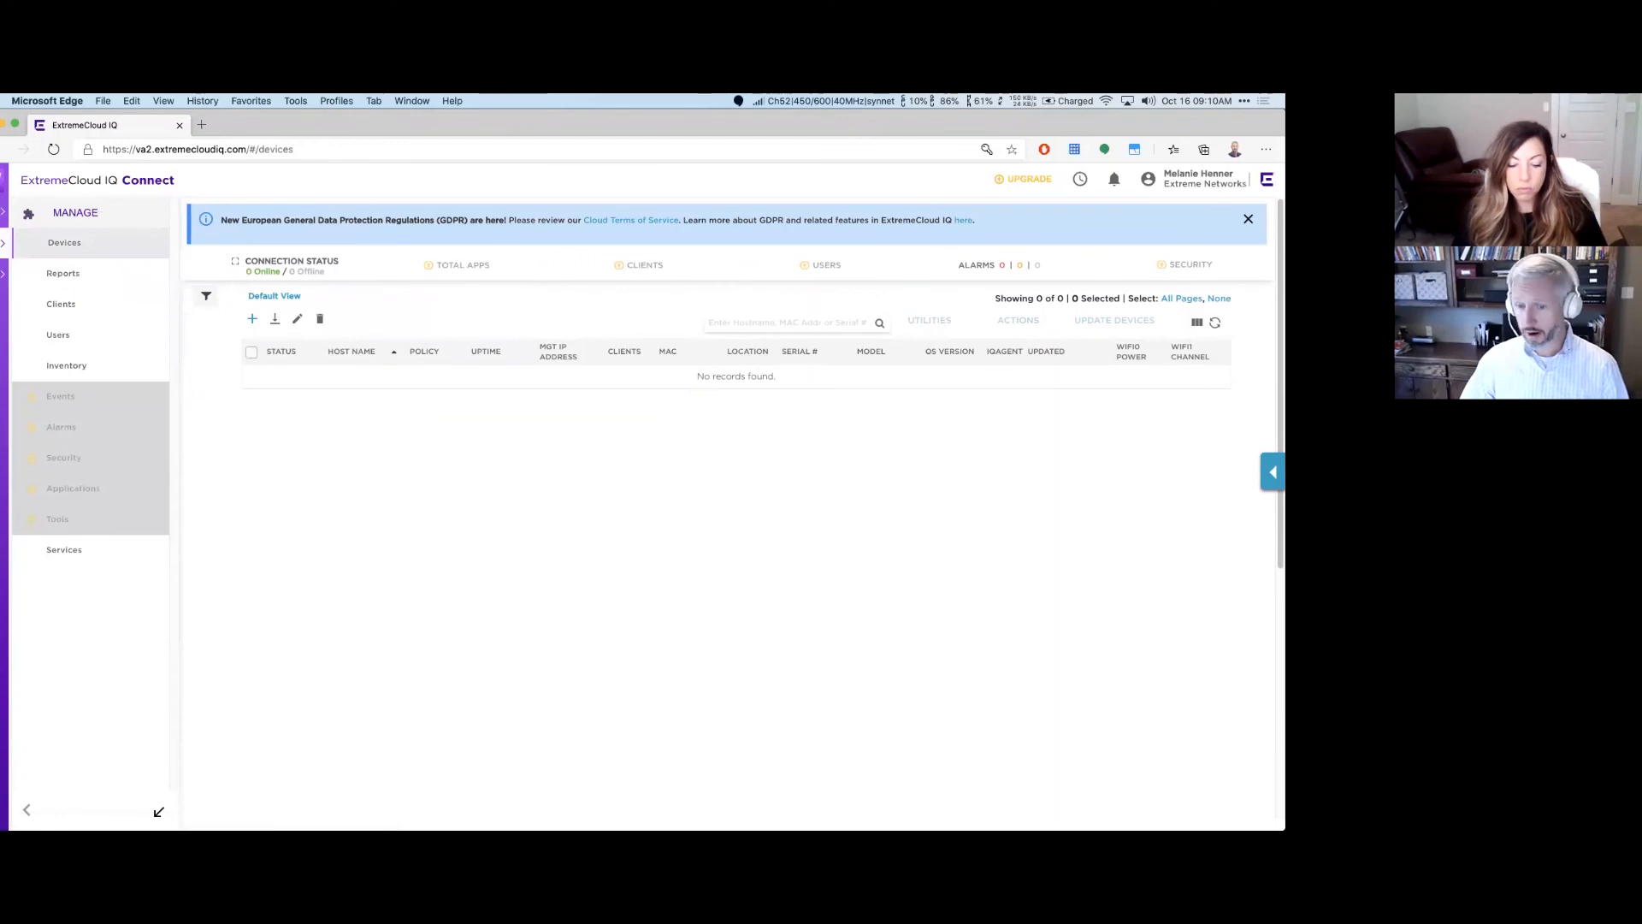
click(158, 810)
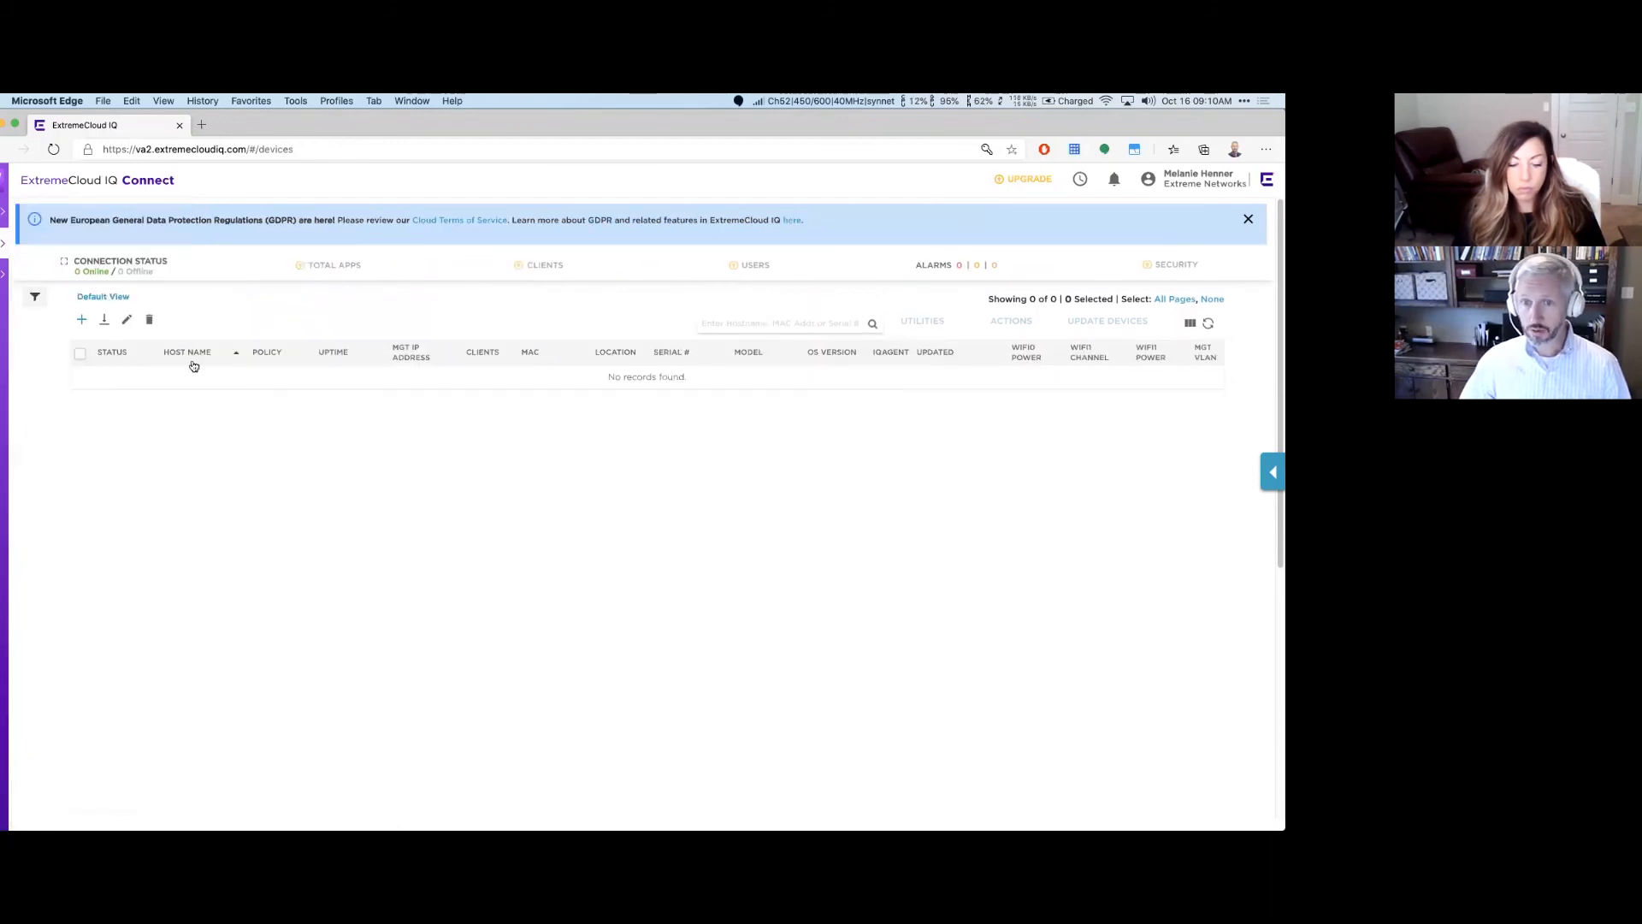
click(82, 322)
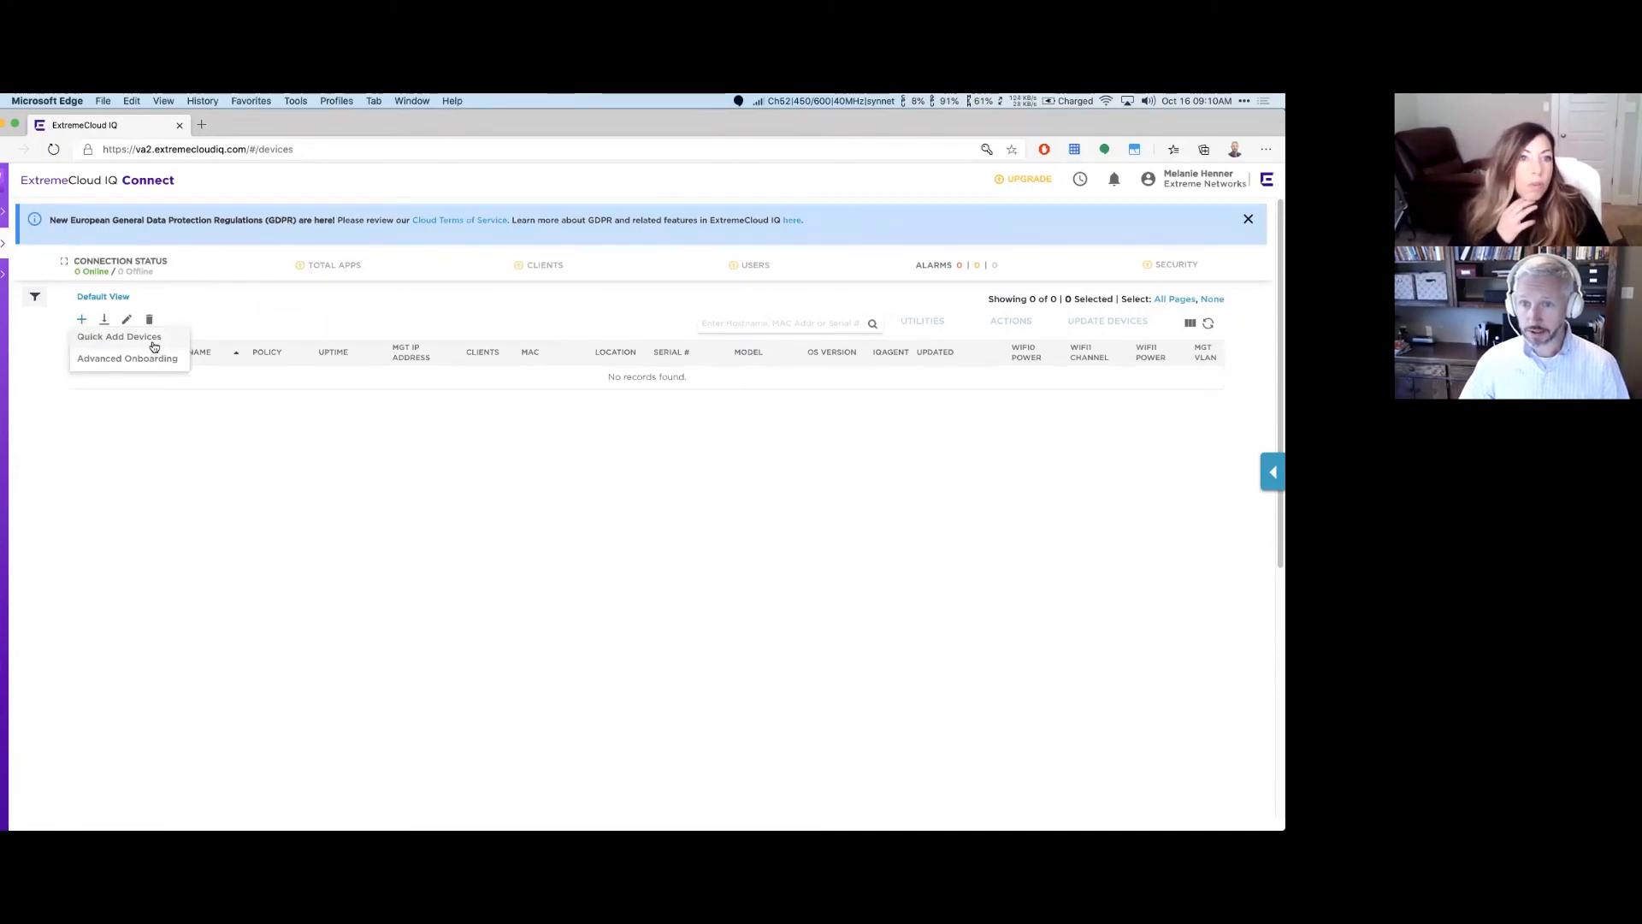
click(119, 338)
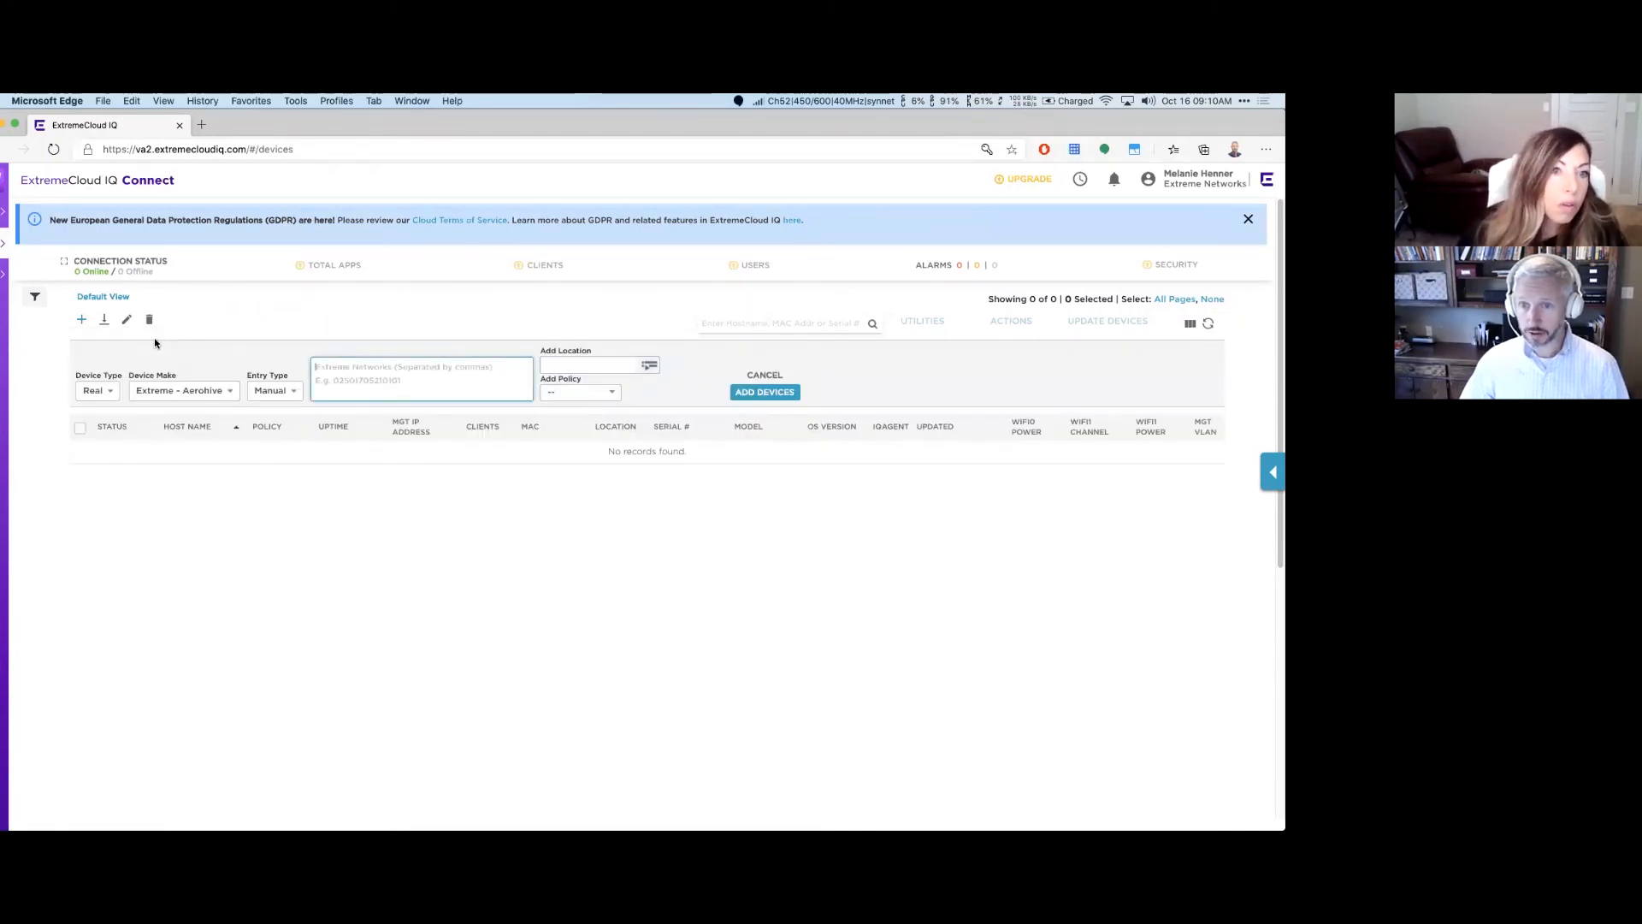
click(108, 392)
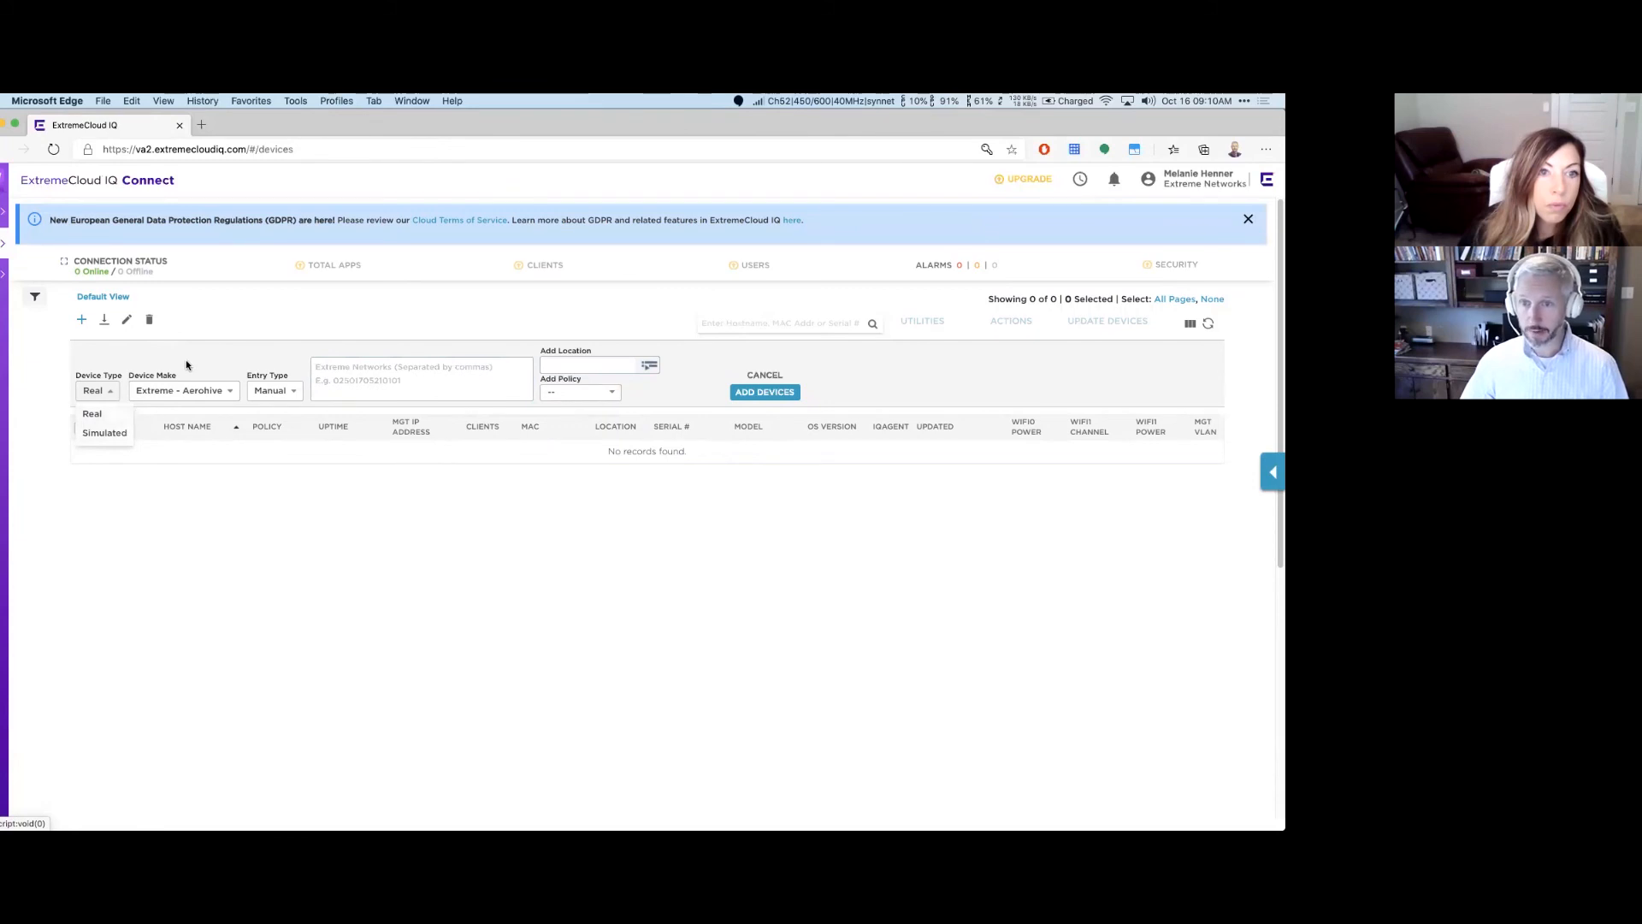
click(201, 392)
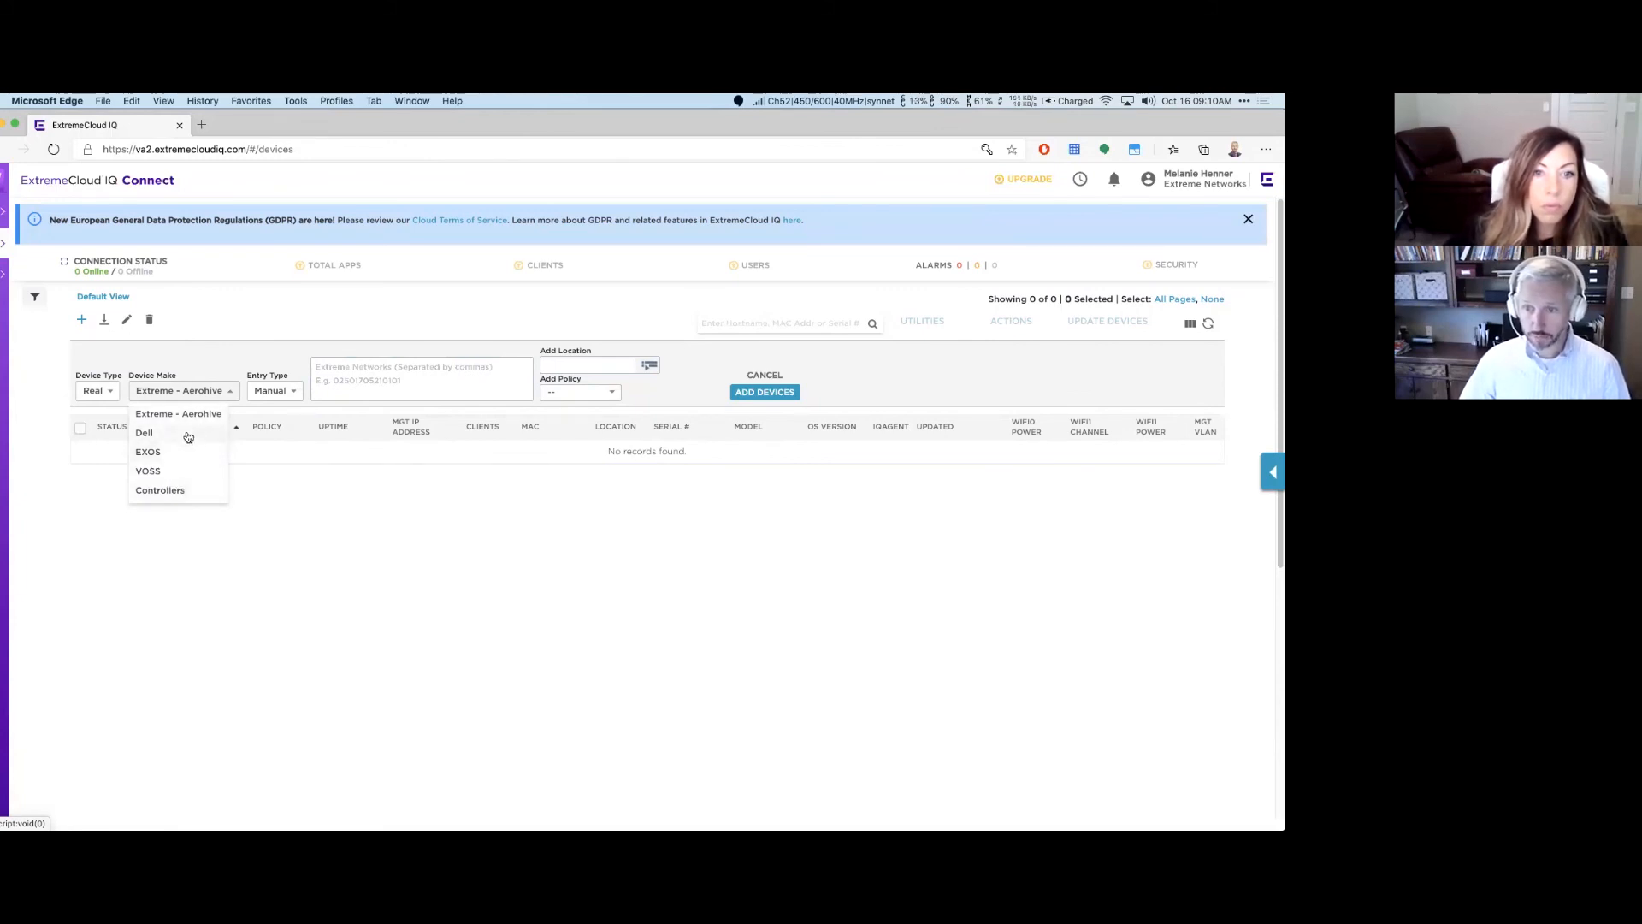
click(279, 387)
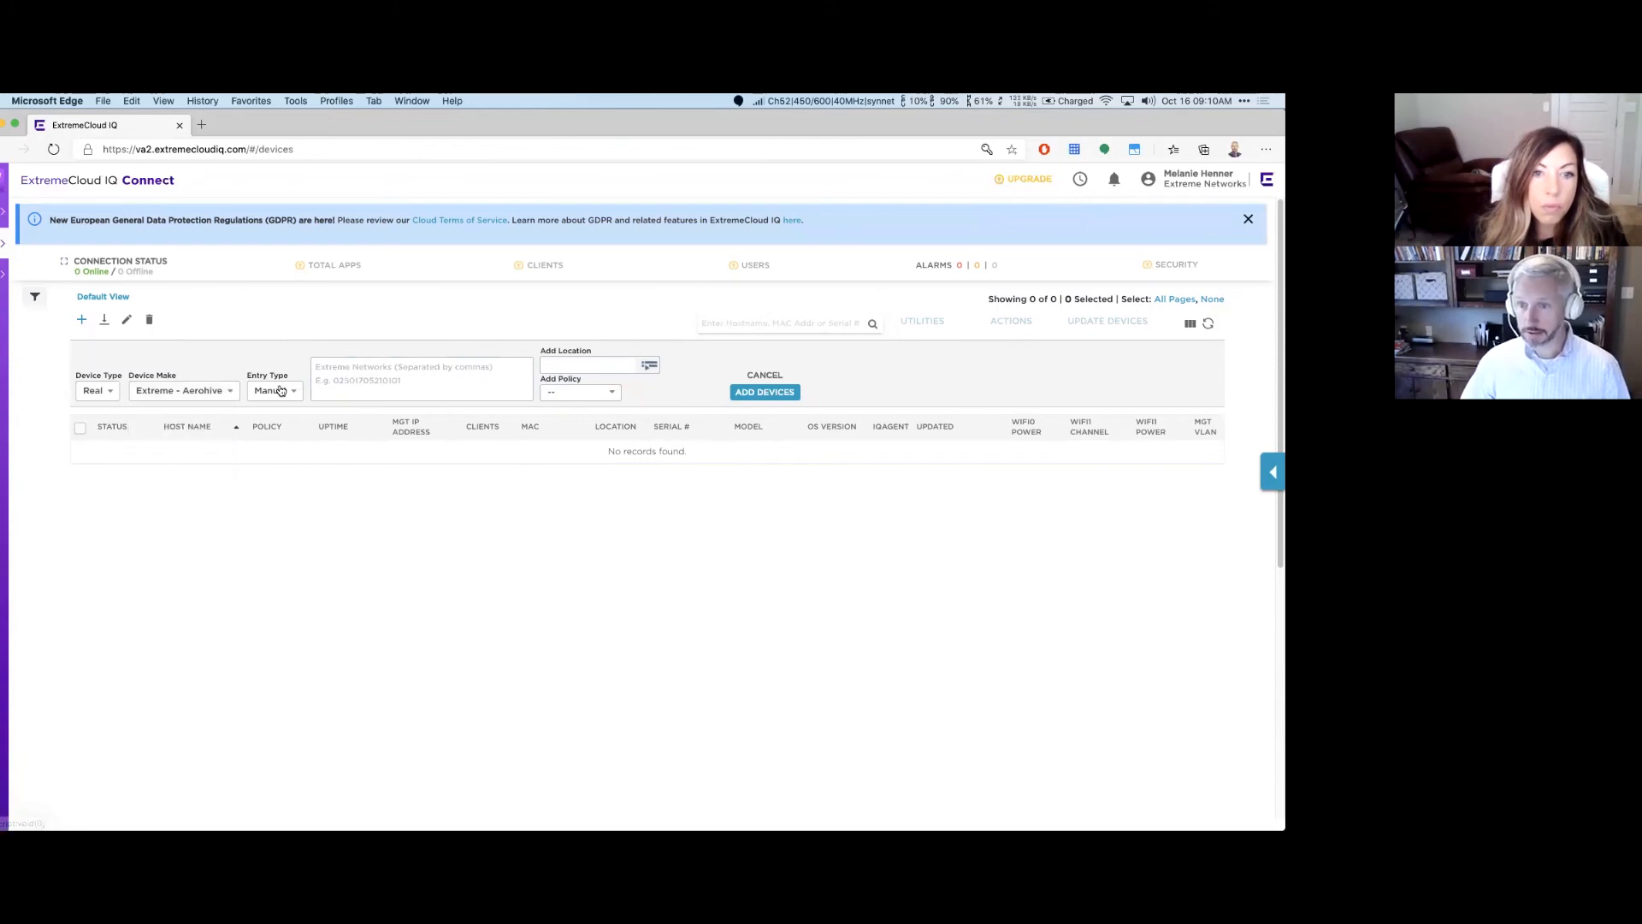
click(279, 390)
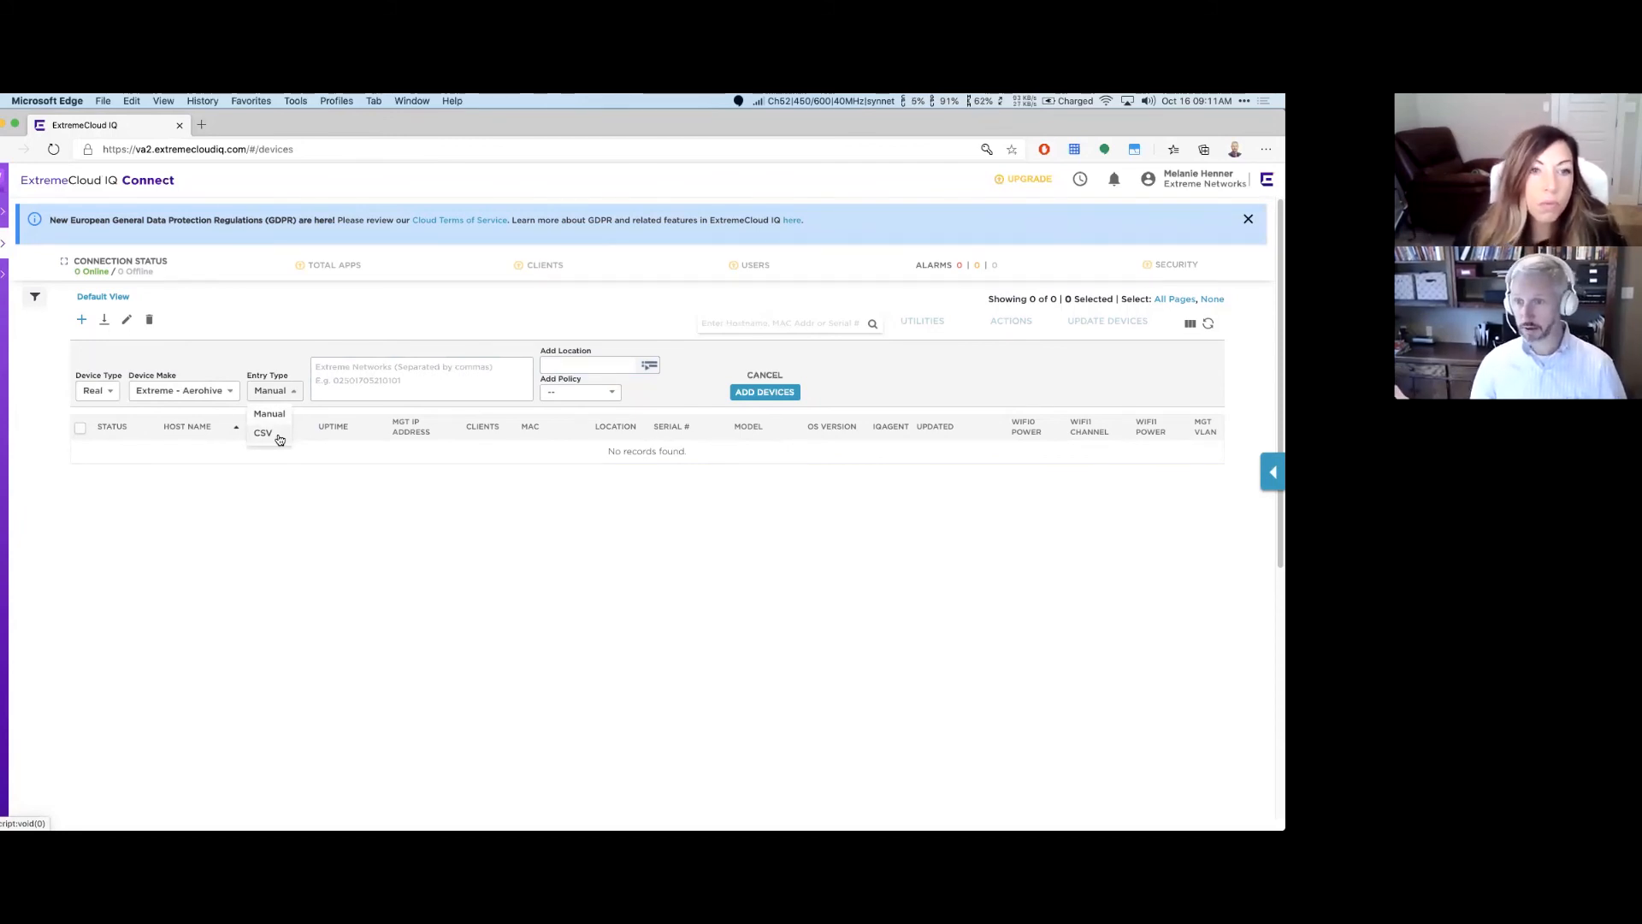
click(388, 373)
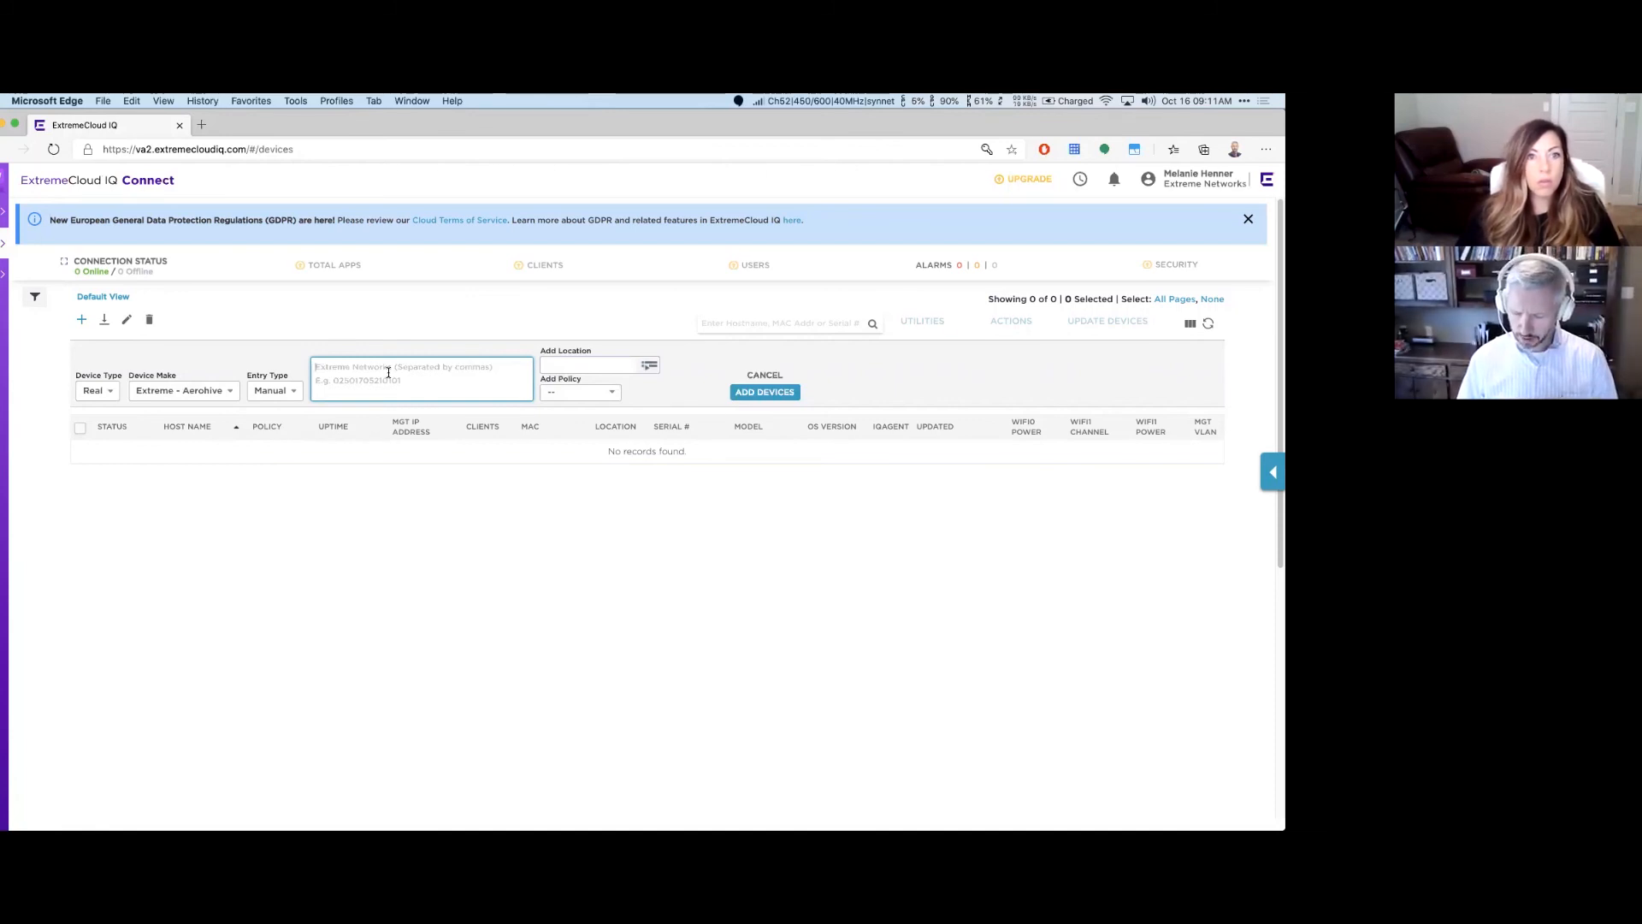
text(02)
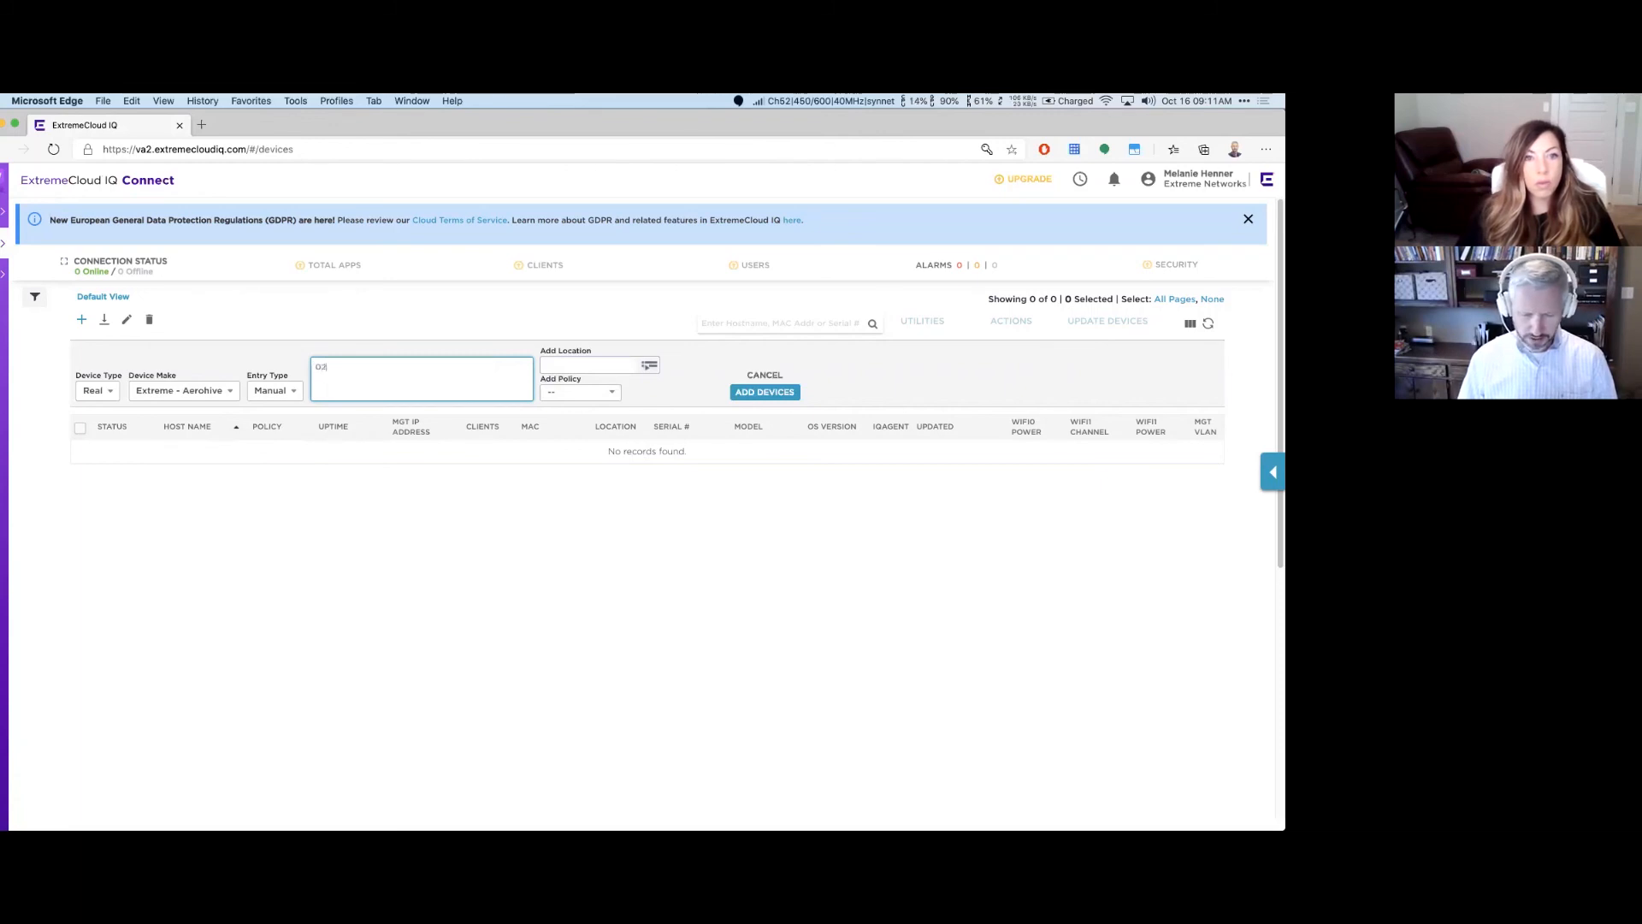
text(5016102)
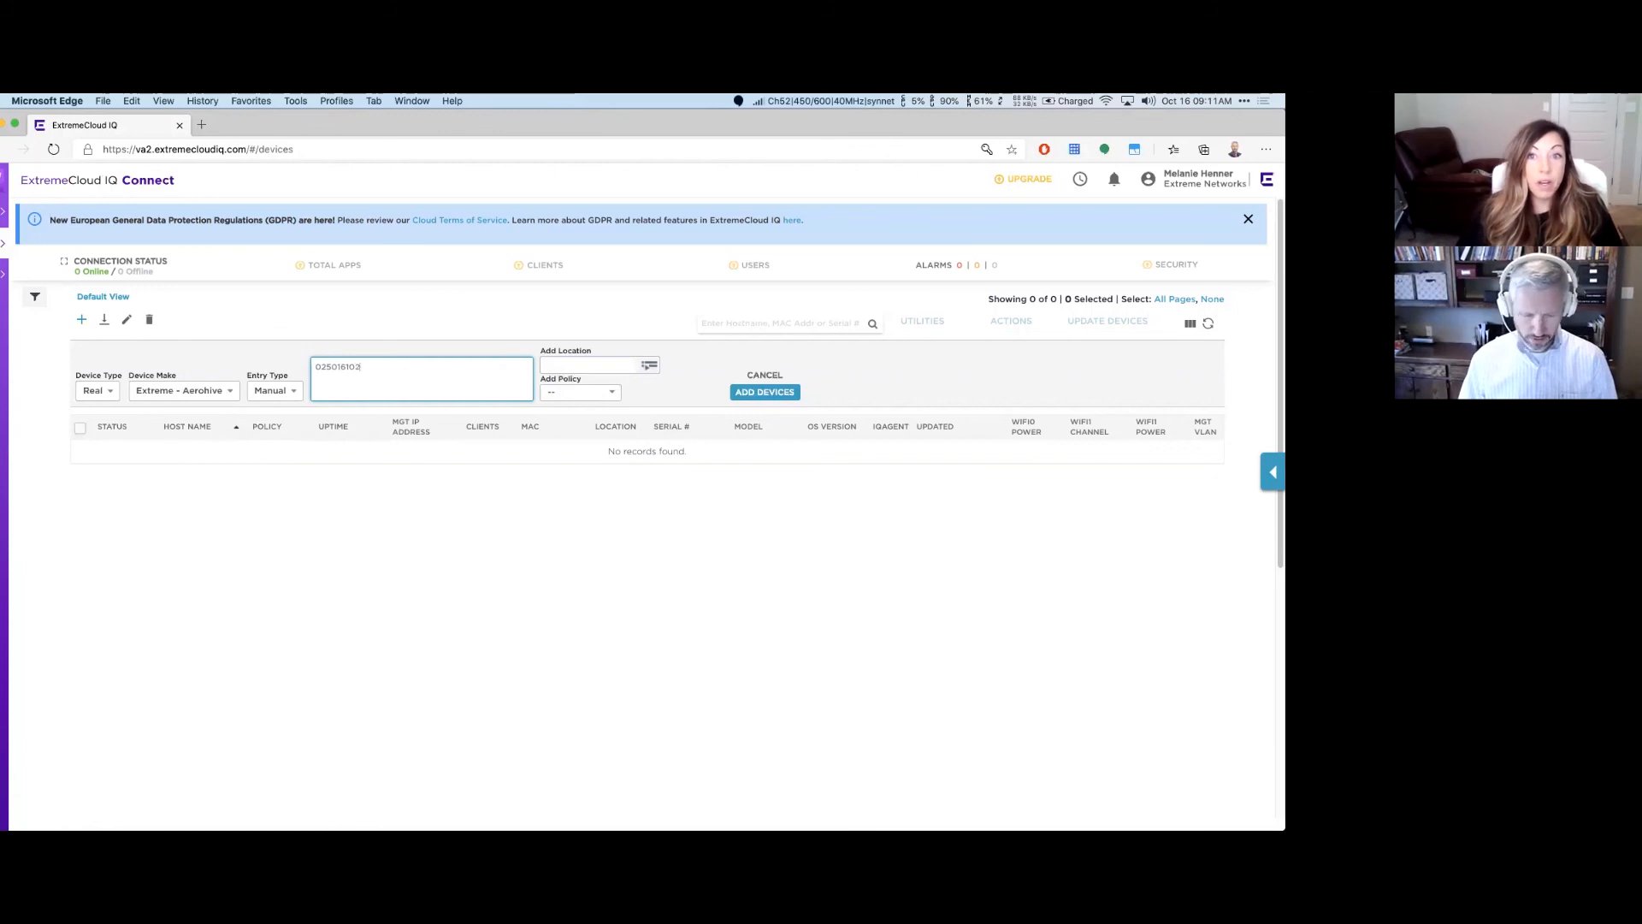
text(11224)
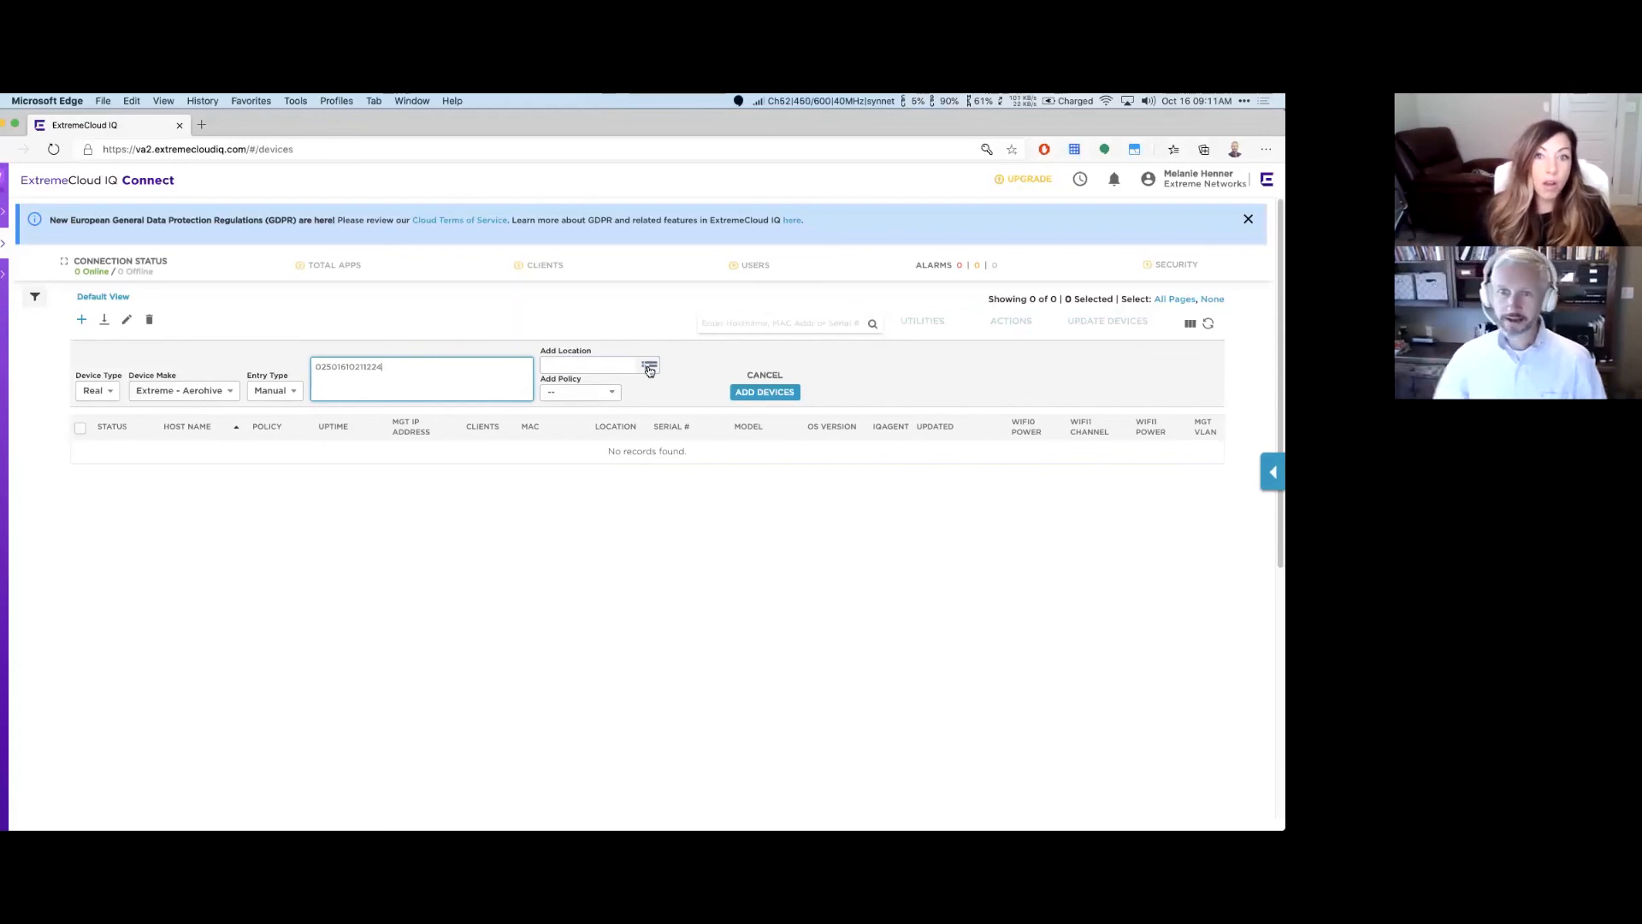
click(1248, 218)
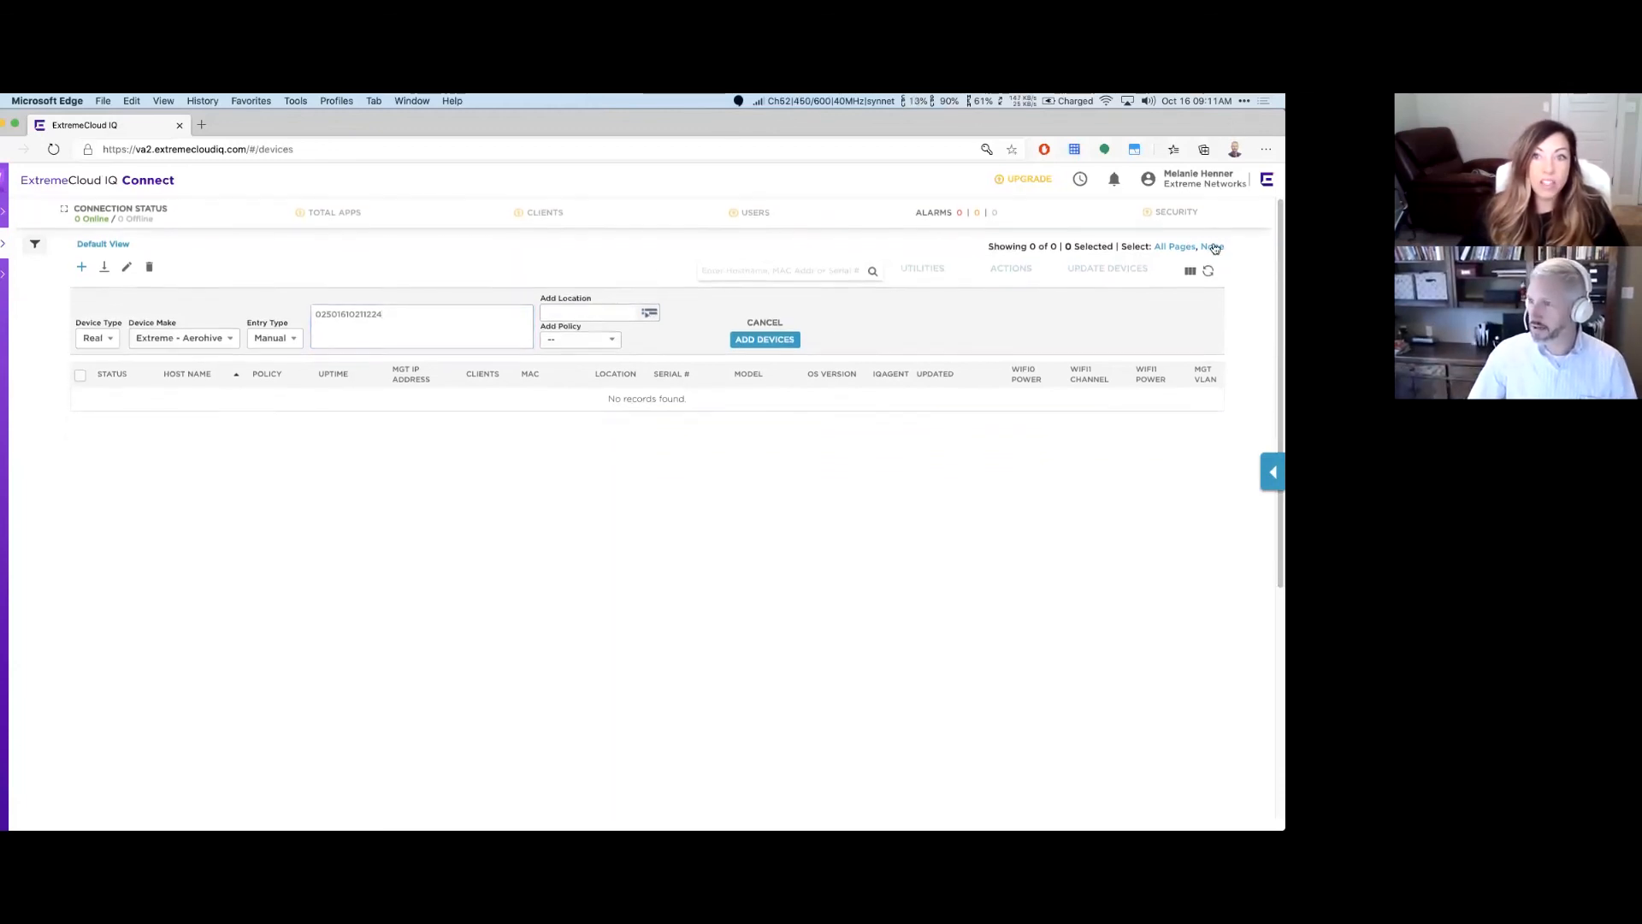
click(488, 334)
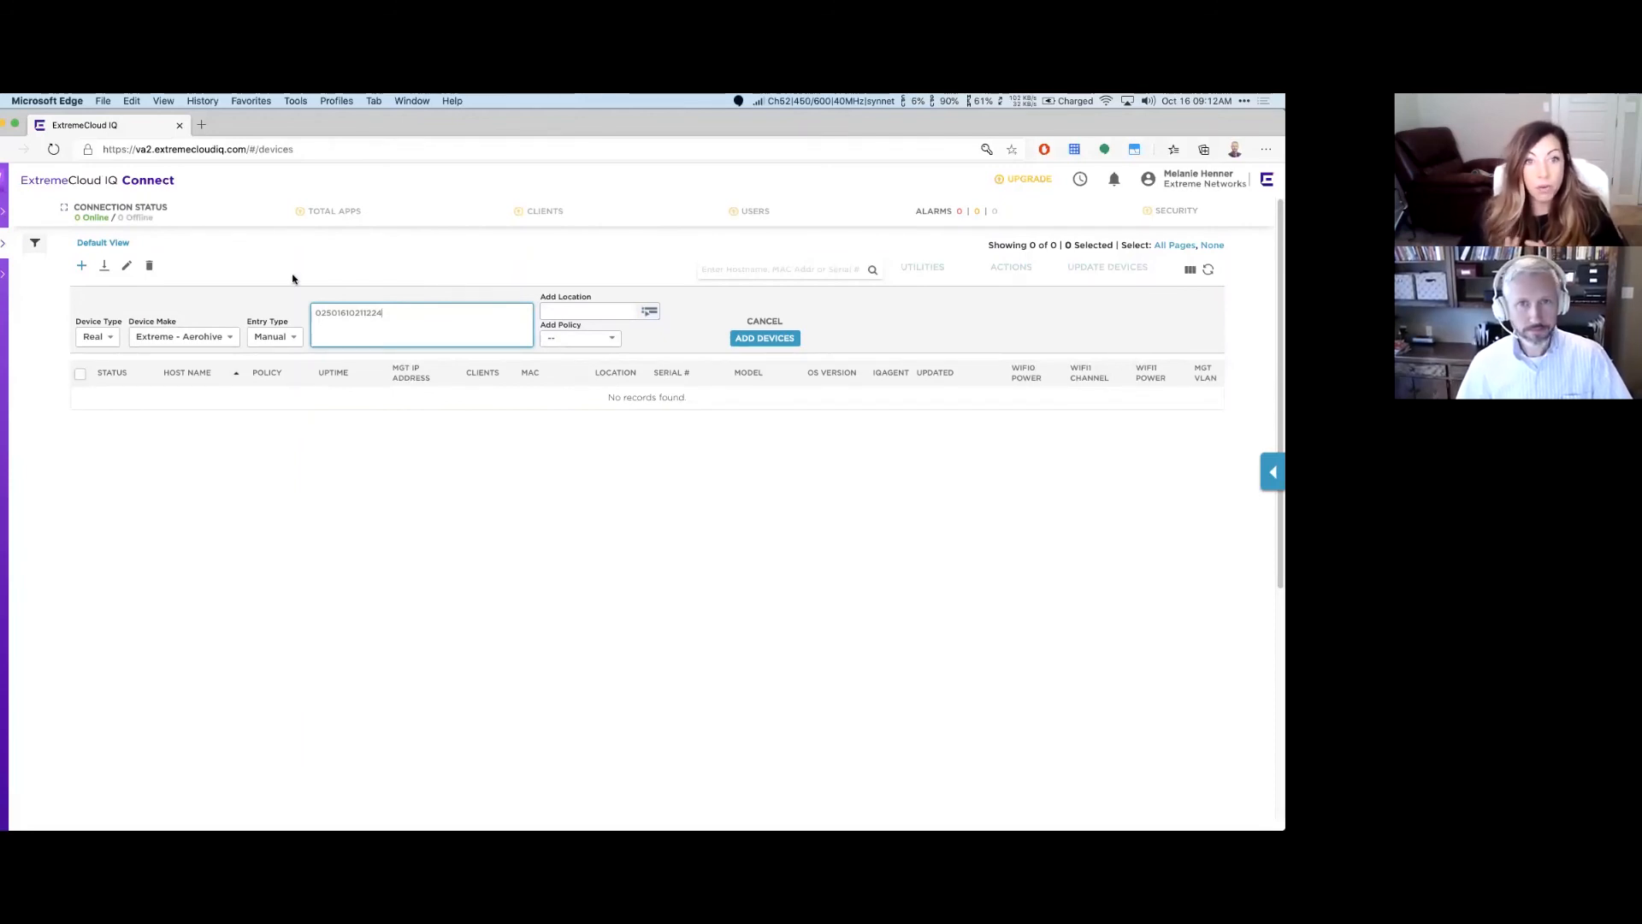
key(super+Tab)
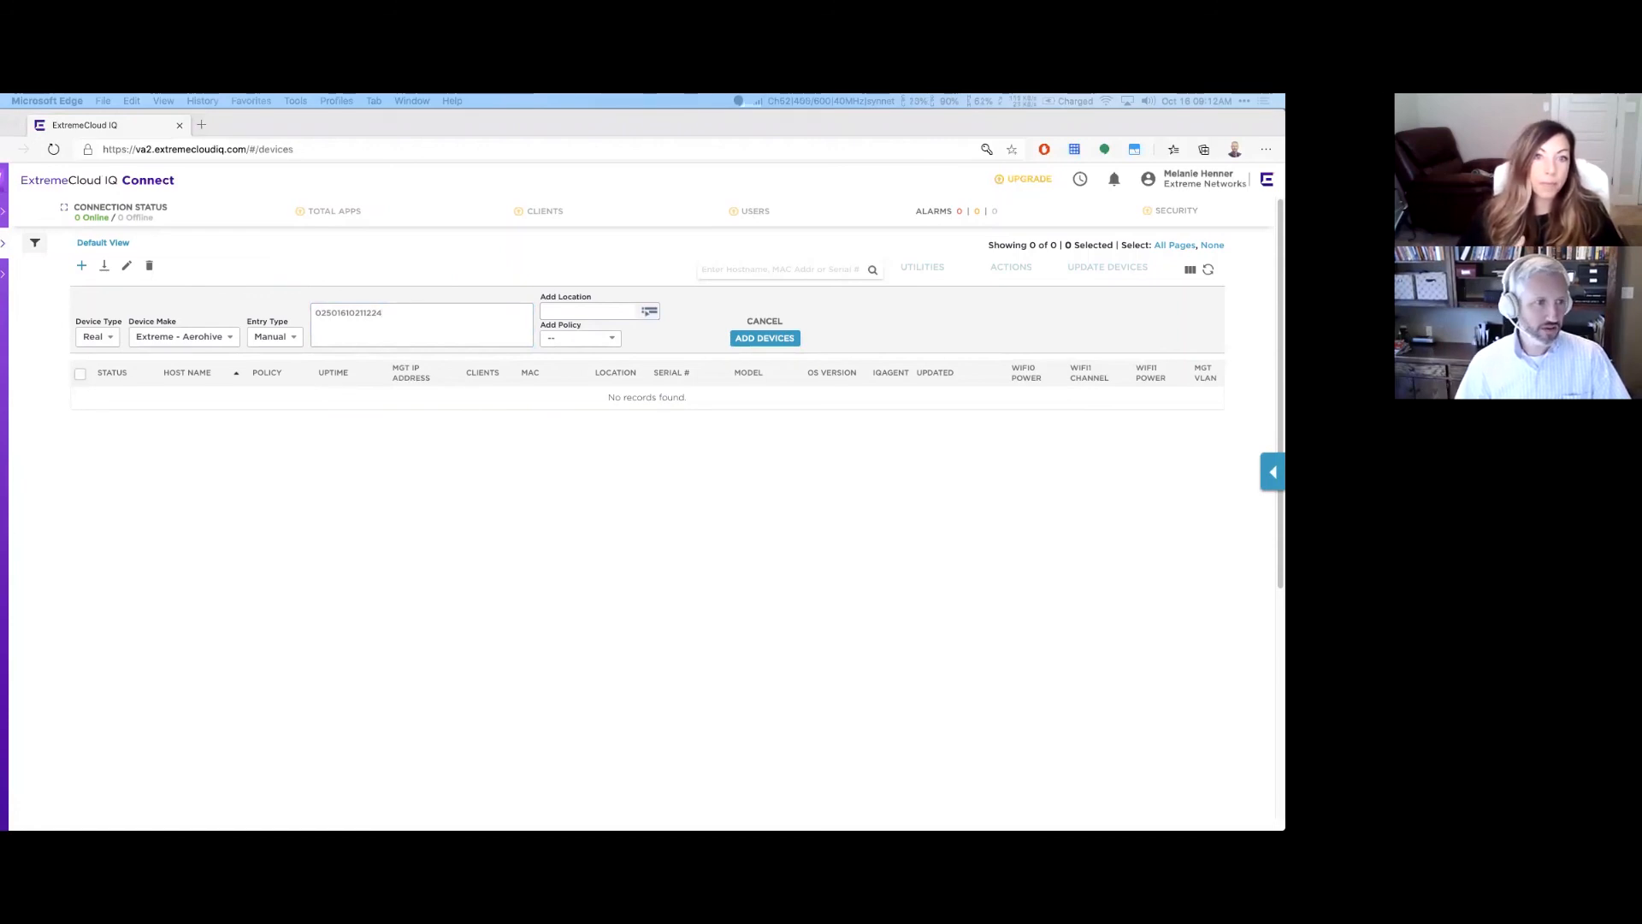
click(646, 318)
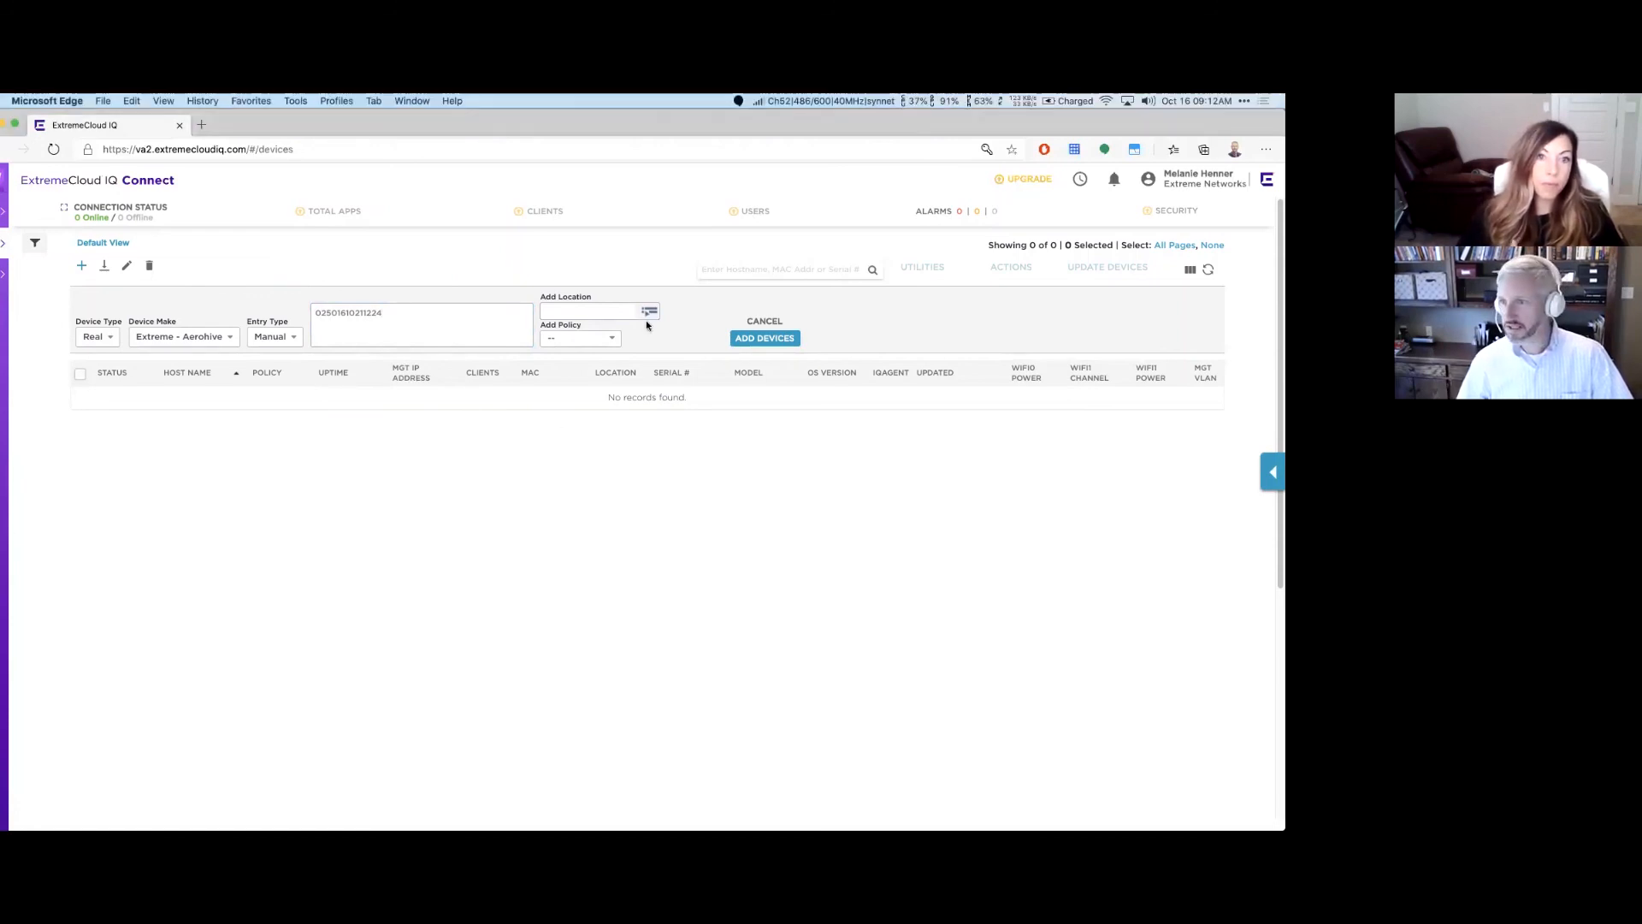
click(648, 313)
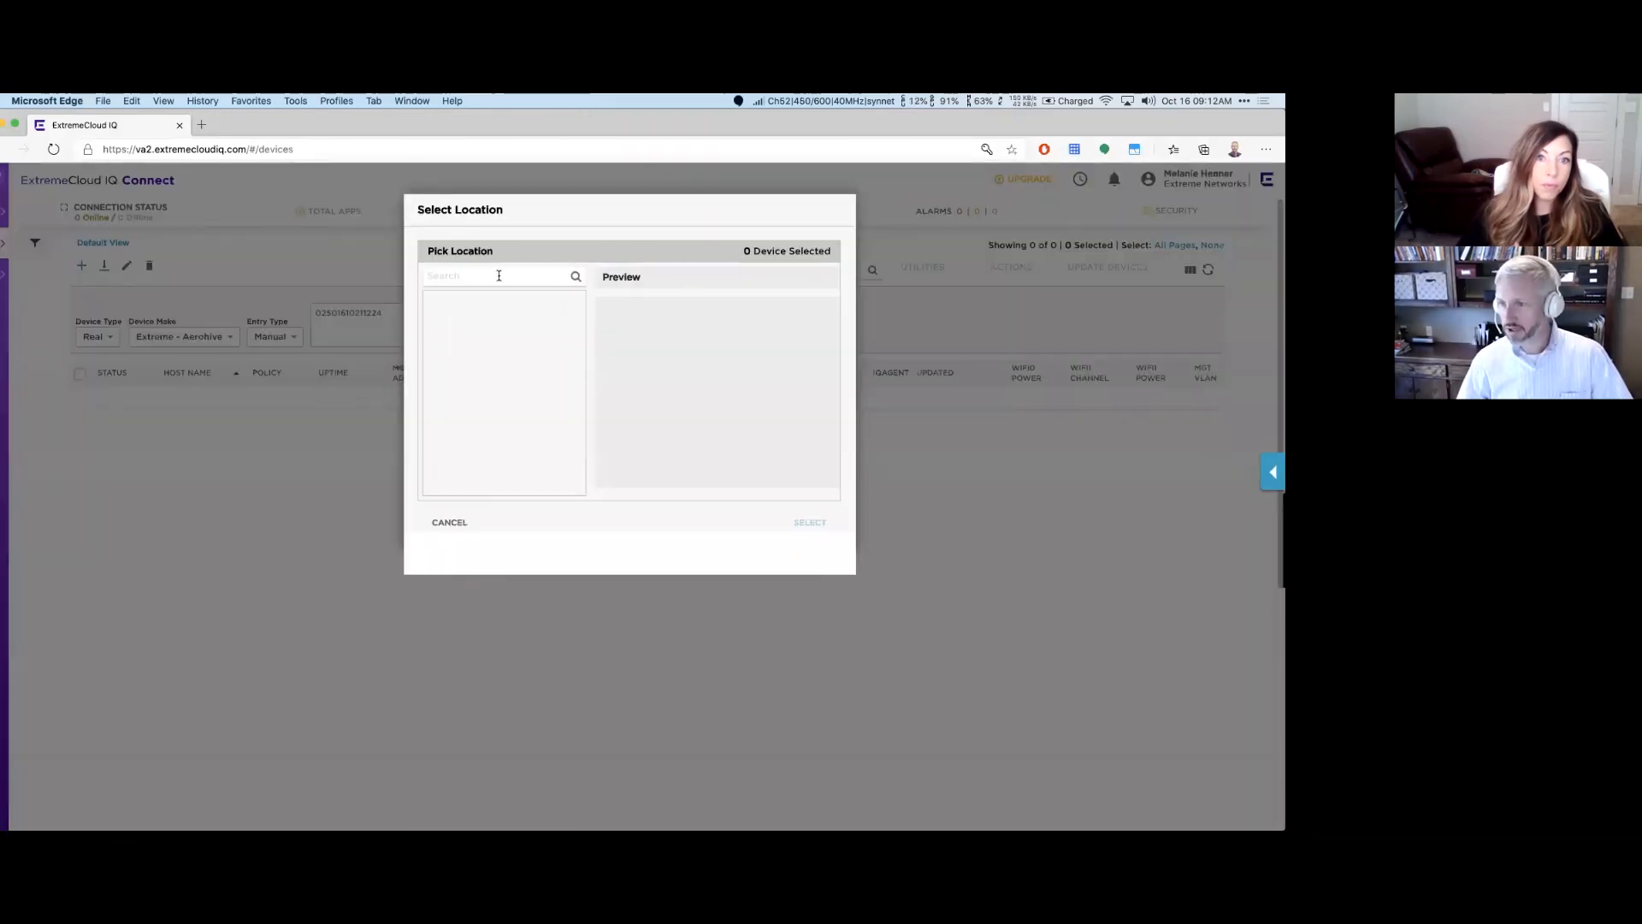
click(463, 526)
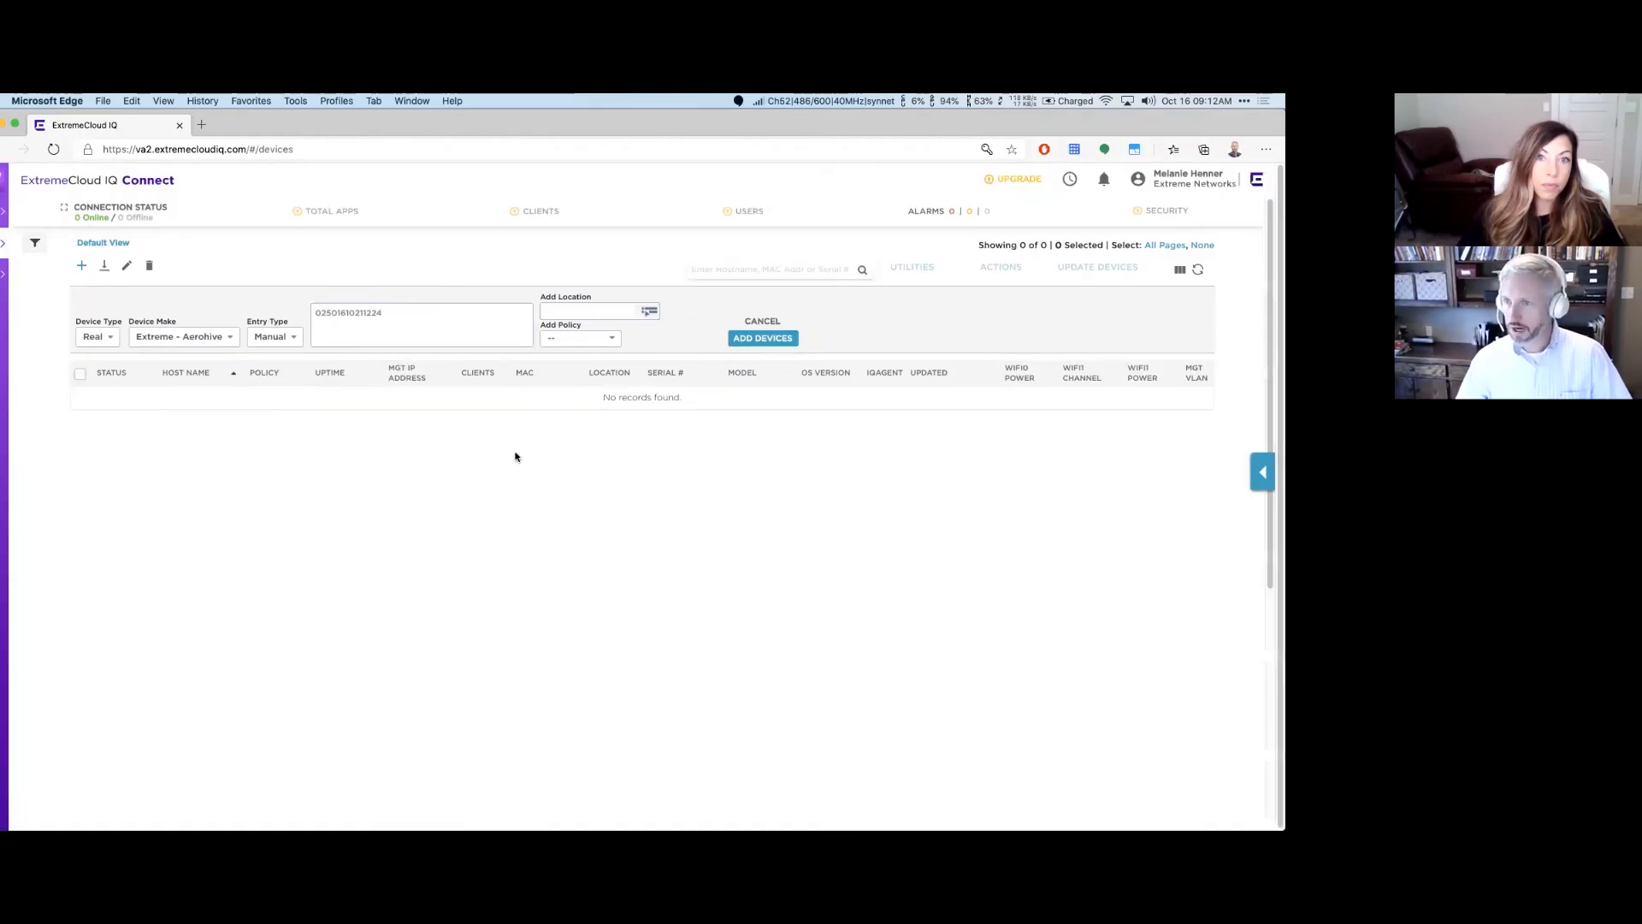
click(612, 341)
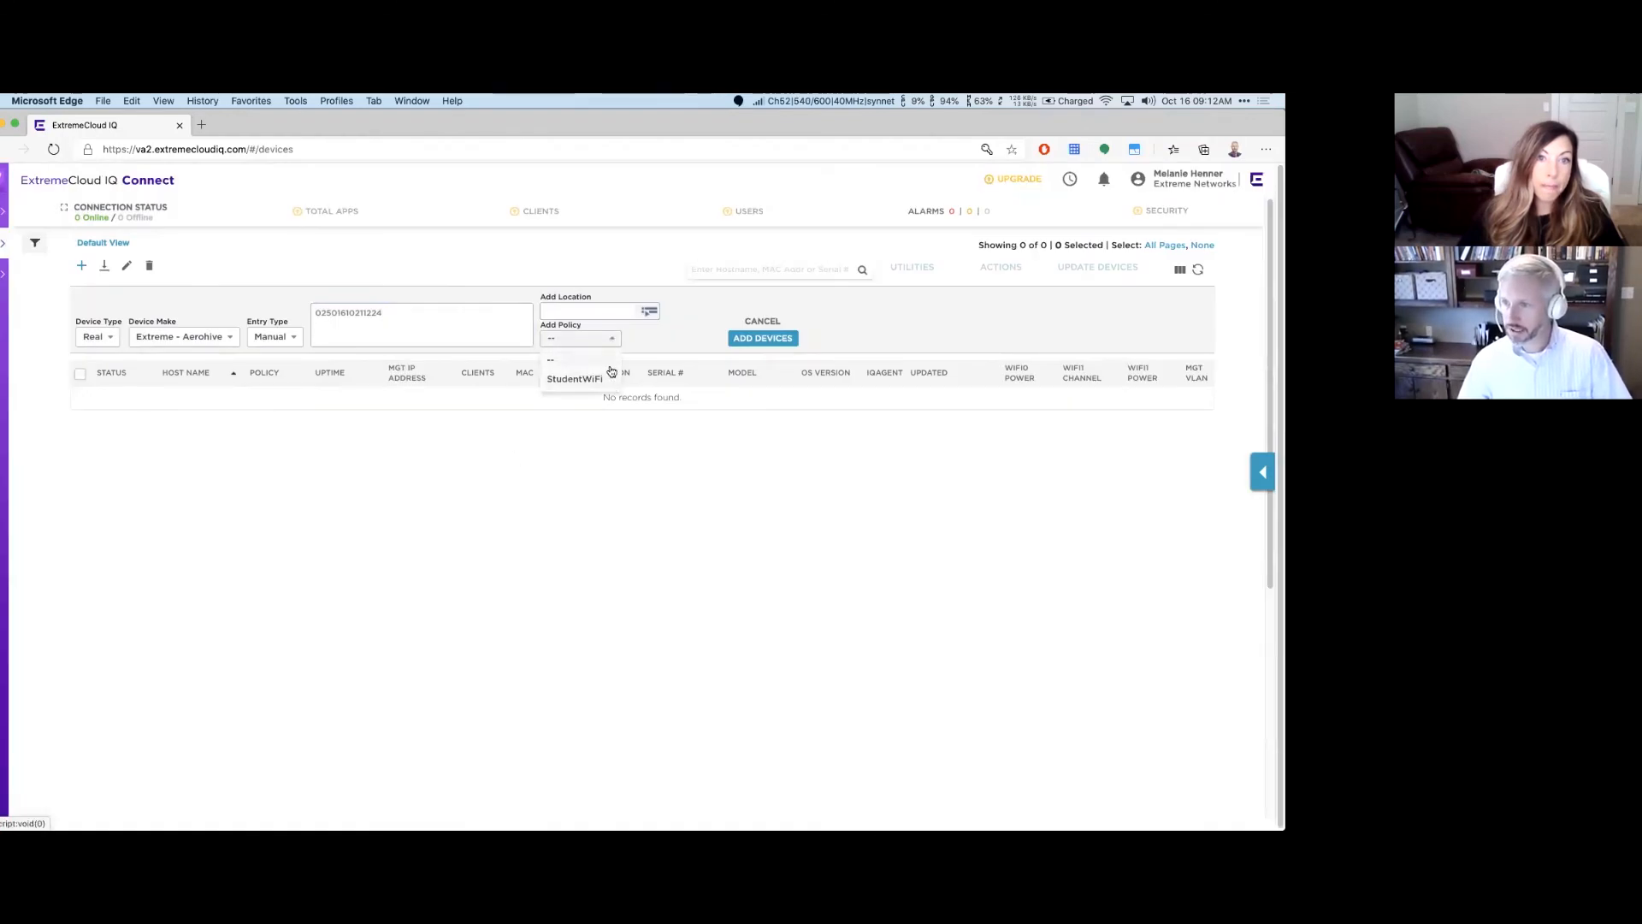
click(603, 340)
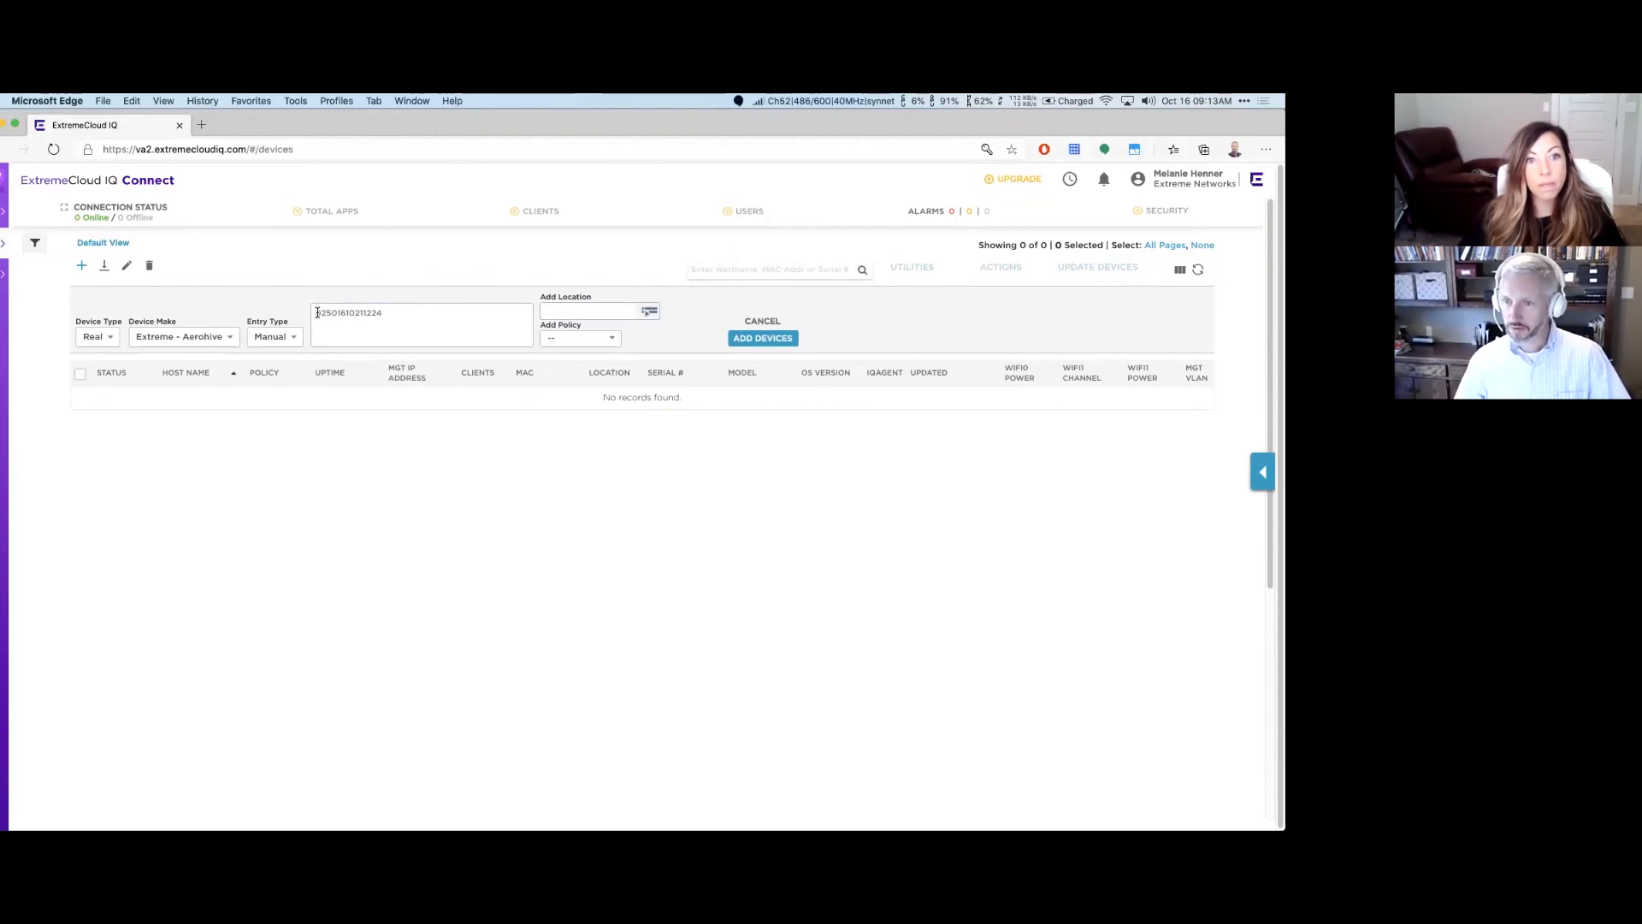
Step: Verify the serial number digits and add the Extreme - Aerohive device
drag(315, 314, 334, 312)
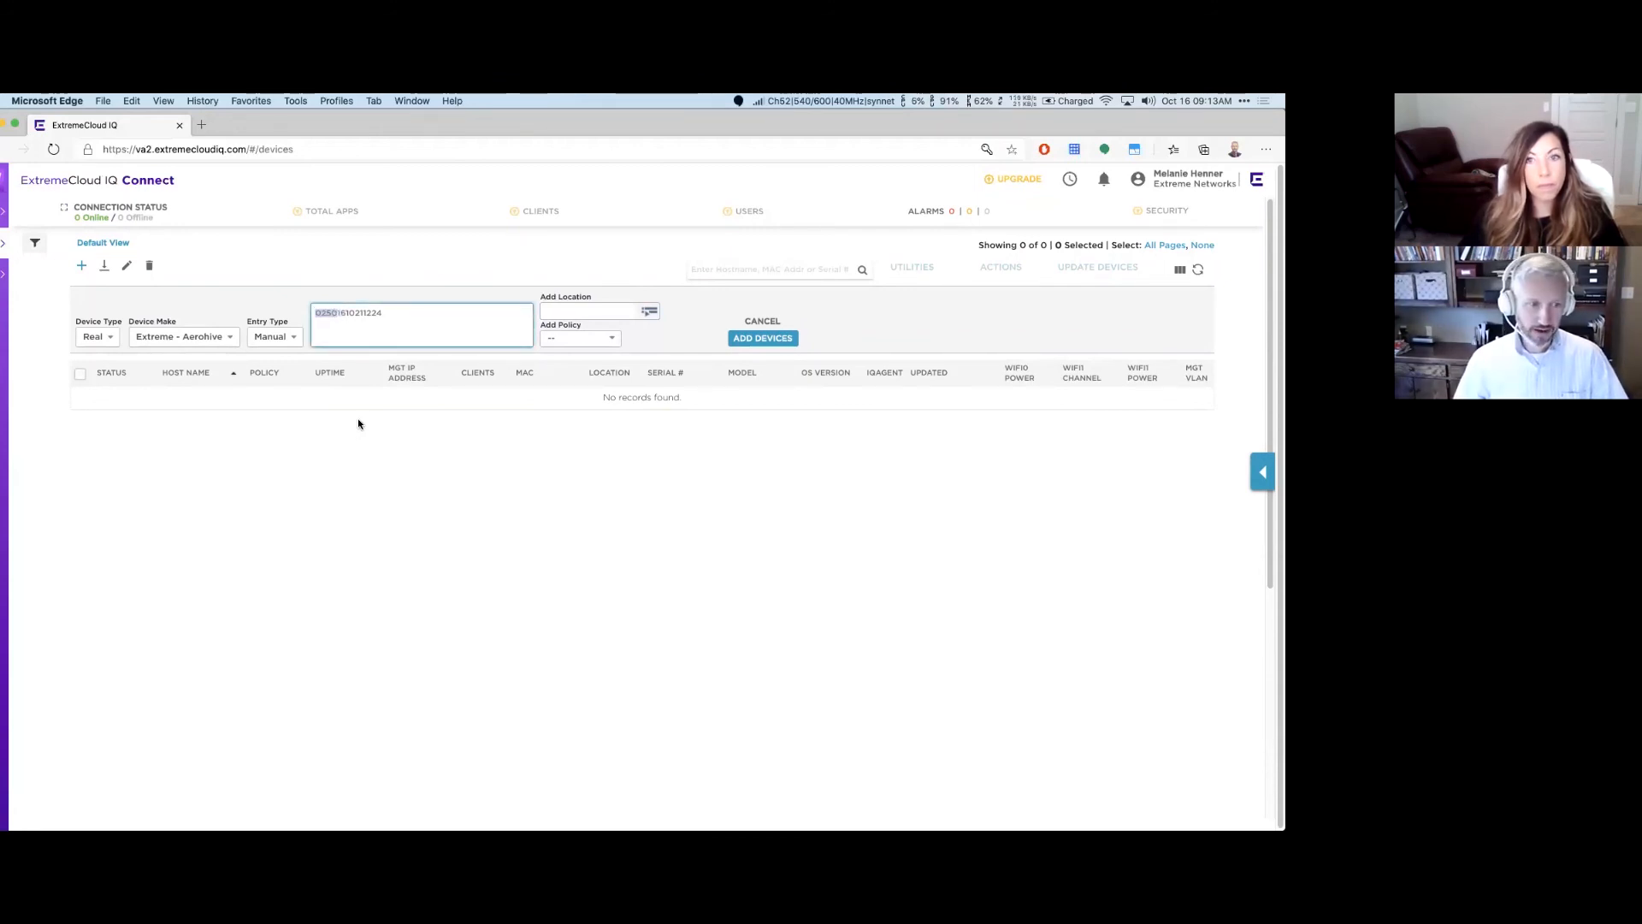
click(338, 312)
drag(338, 312, 363, 313)
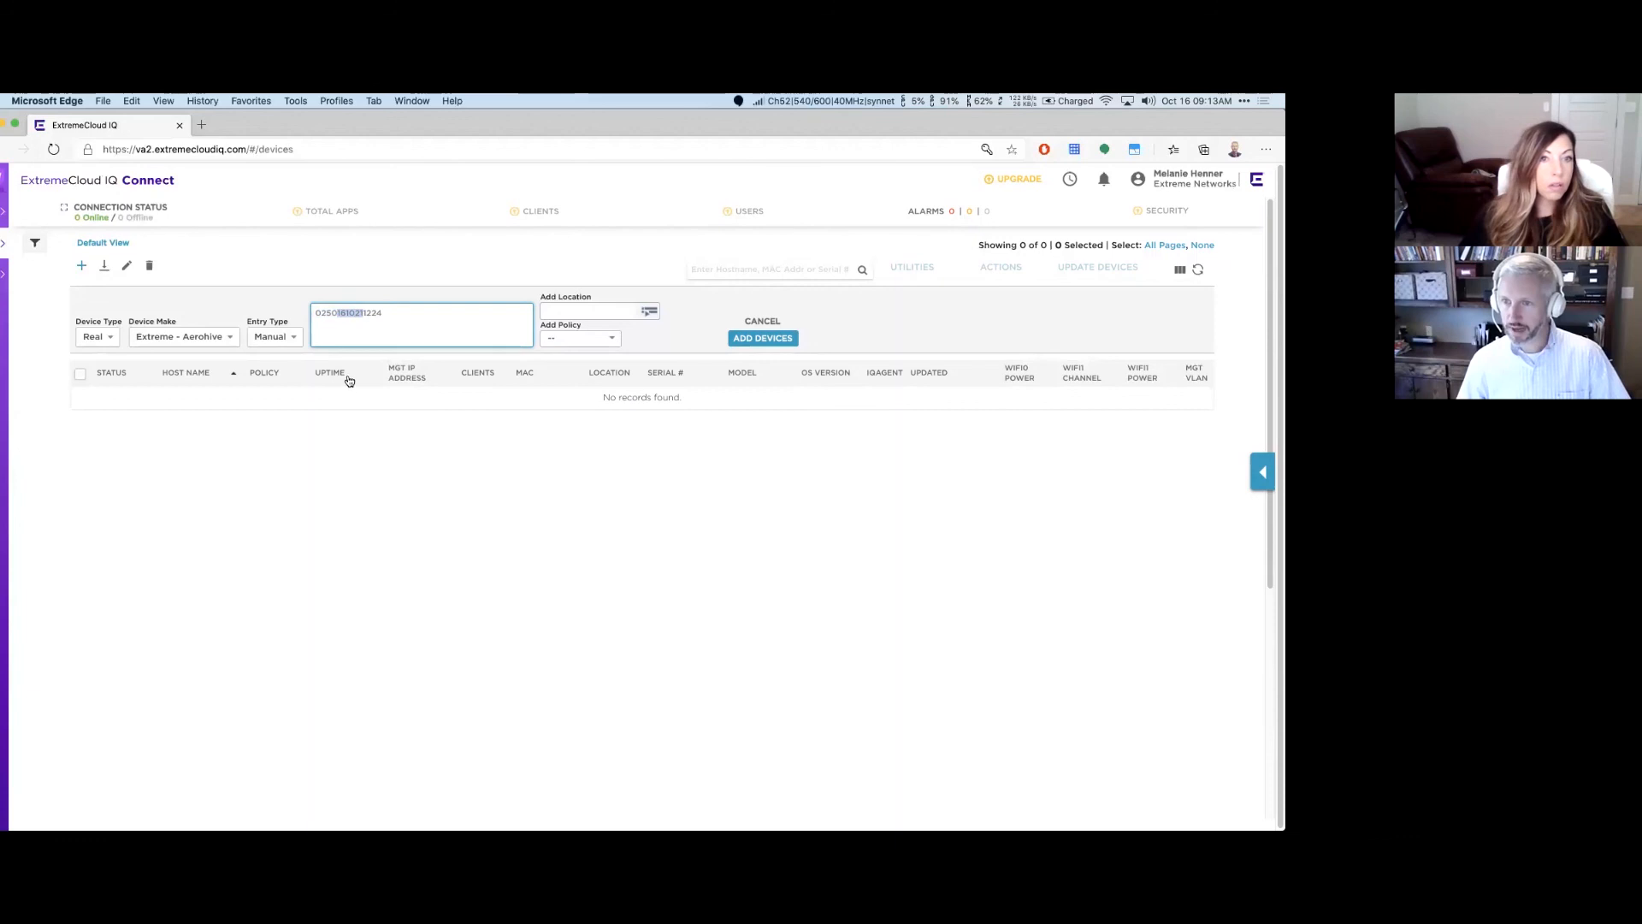
click(366, 313)
click(349, 313)
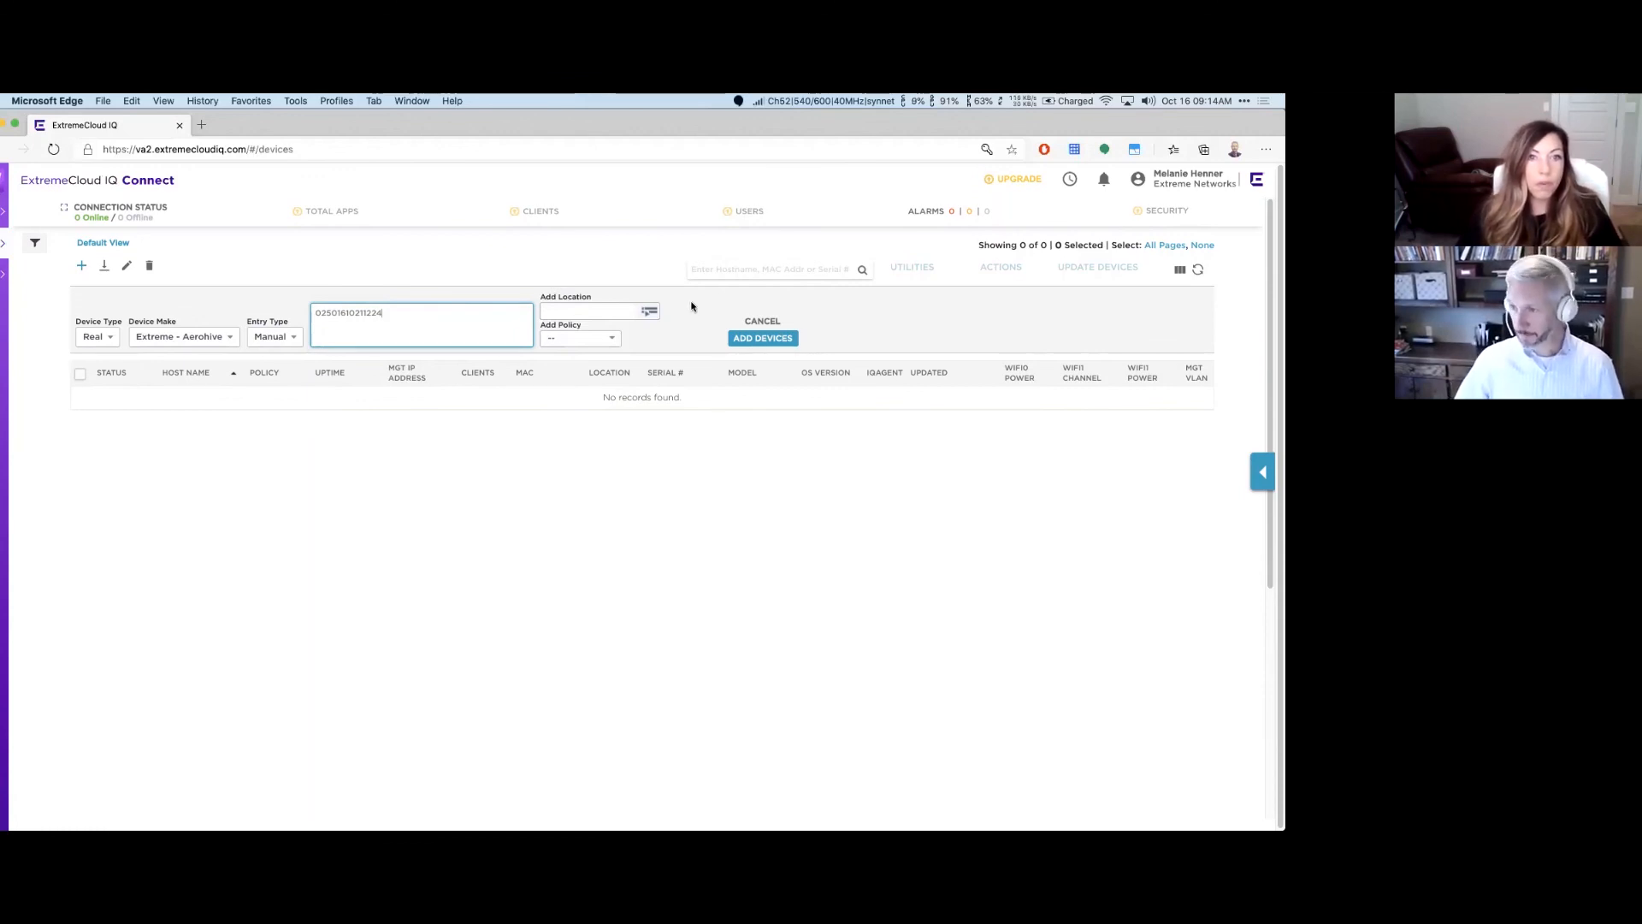
click(755, 338)
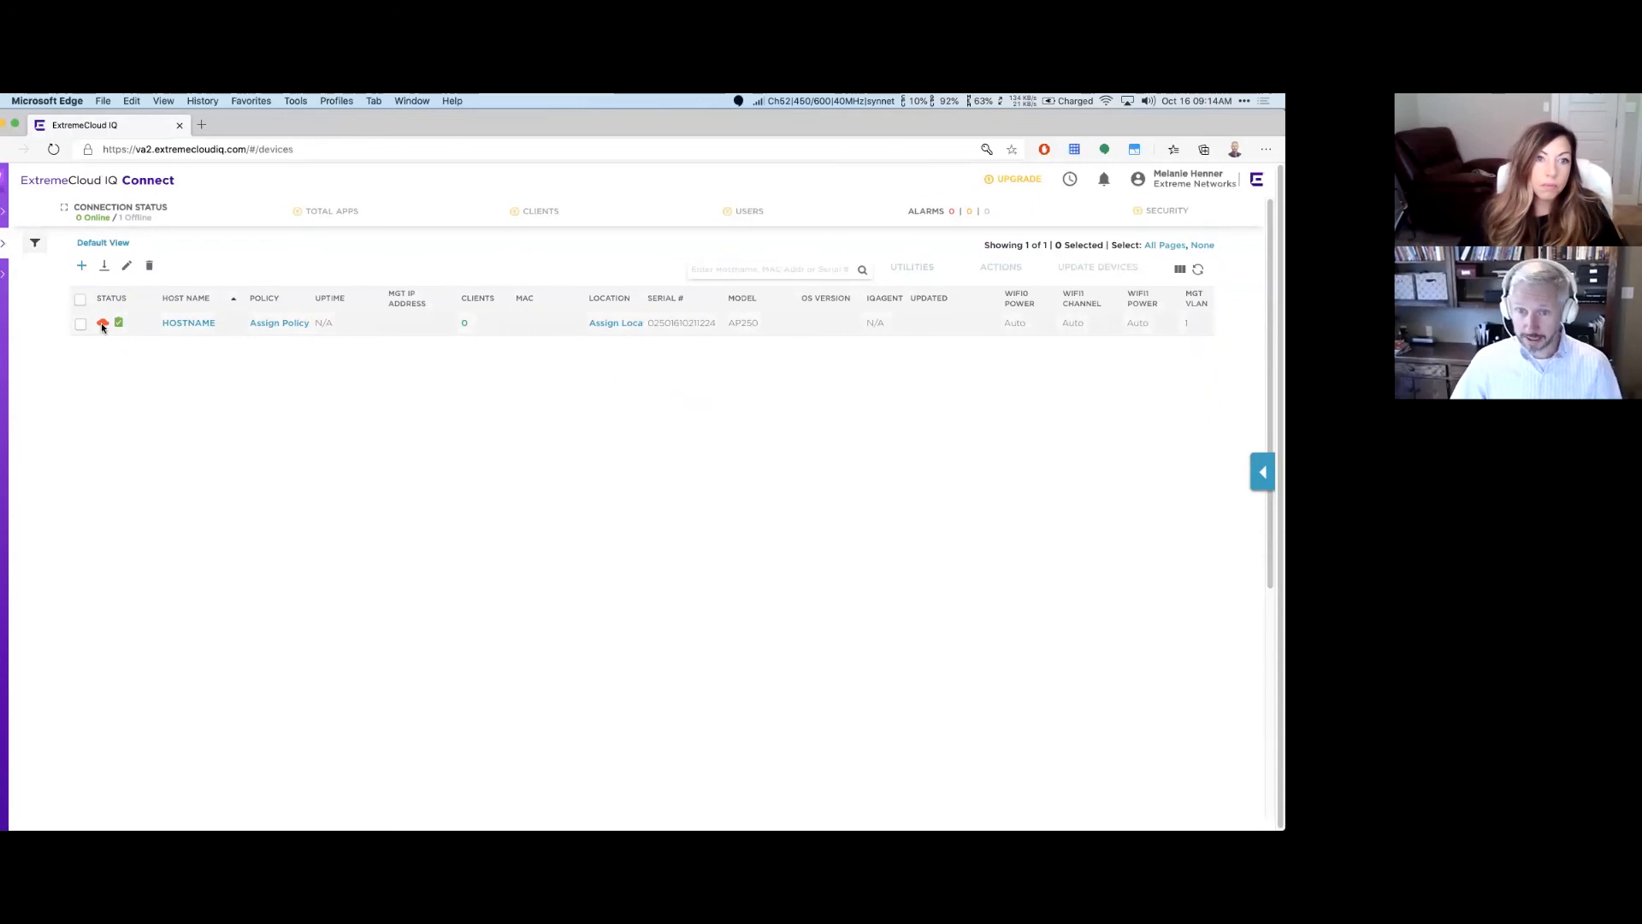
Step: Check that the new AP250's red status icon reports Disconnected
mouse_move(101, 322)
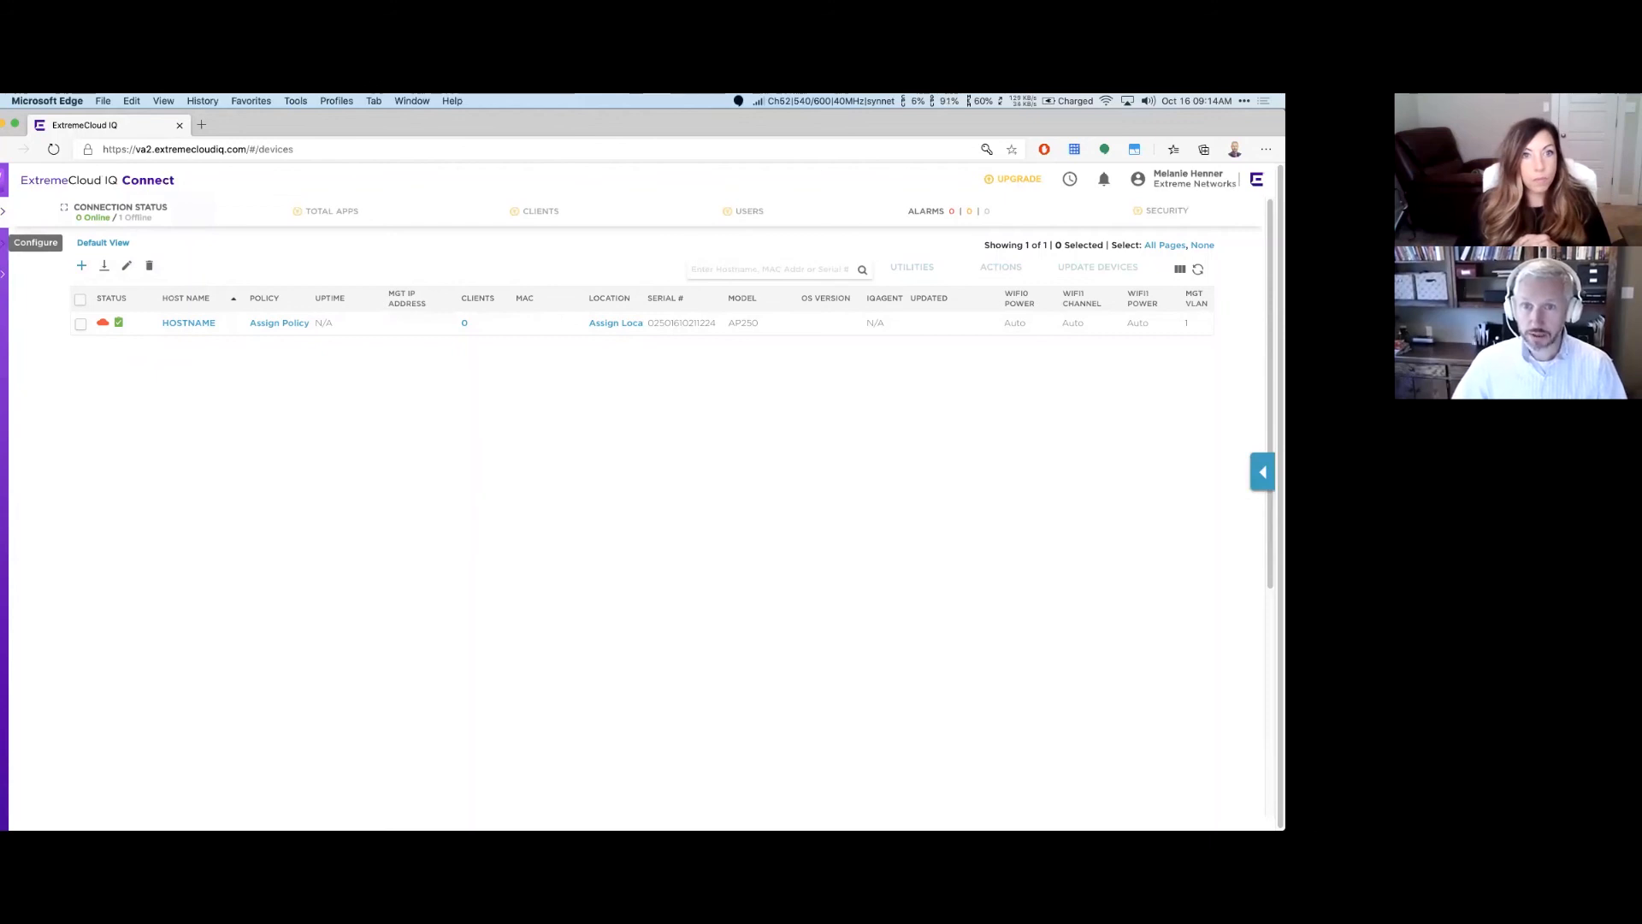
Step: Go to Configure > Network Policies and bring up Express Policy Setup
click(4, 243)
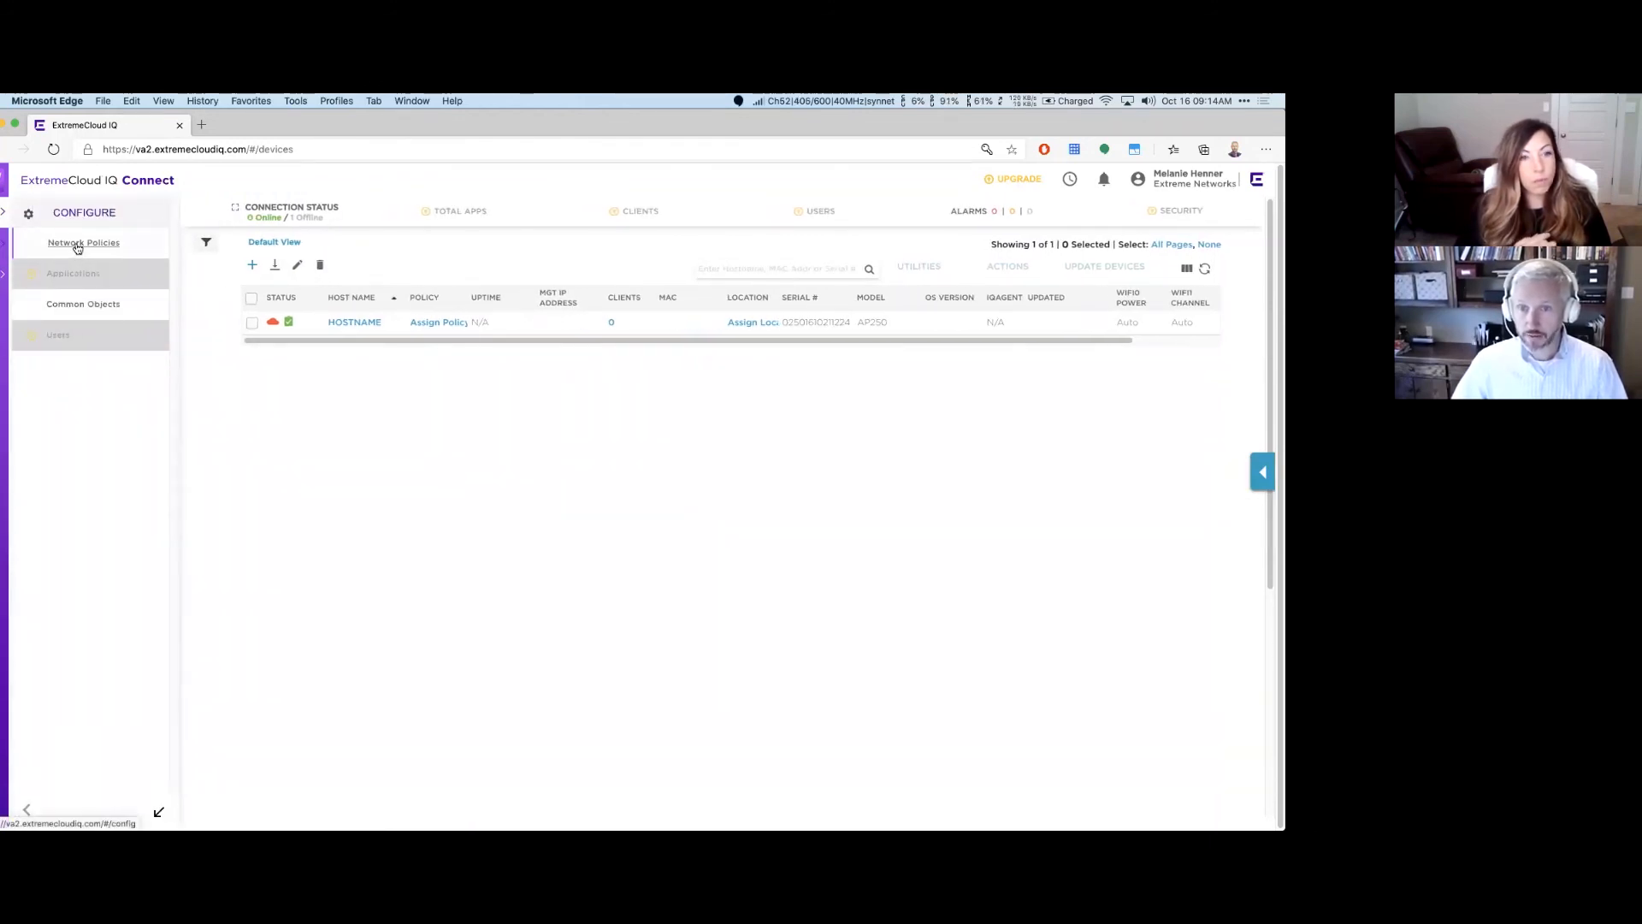
click(77, 244)
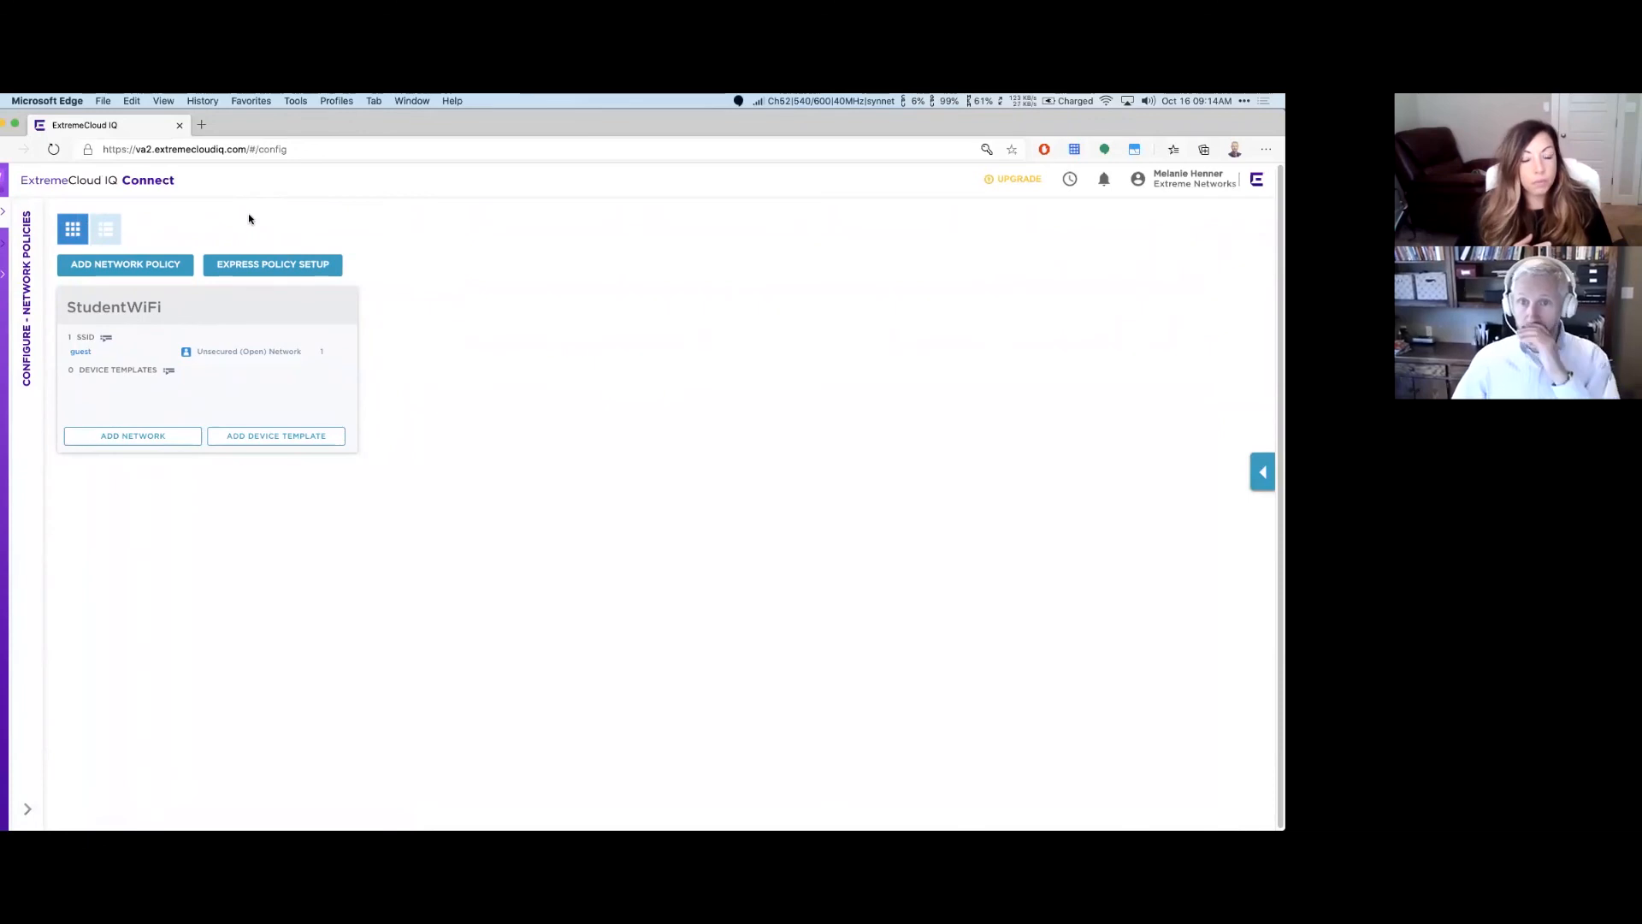
click(274, 265)
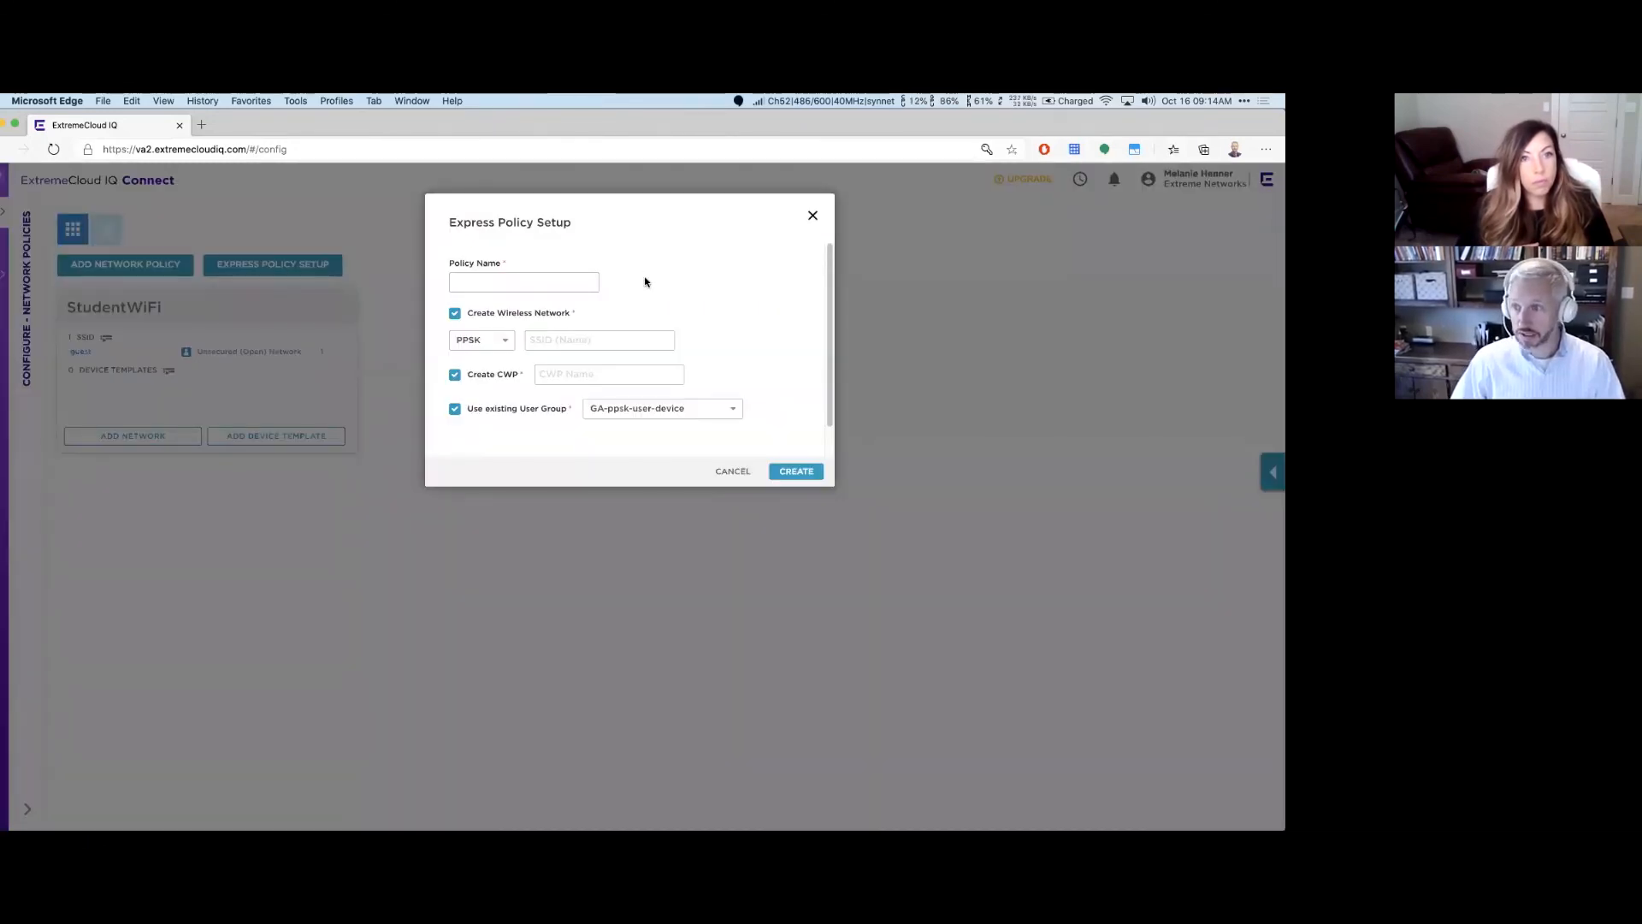
Step: Cancel the Express Policy Setup dialog without naming a policy
click(471, 282)
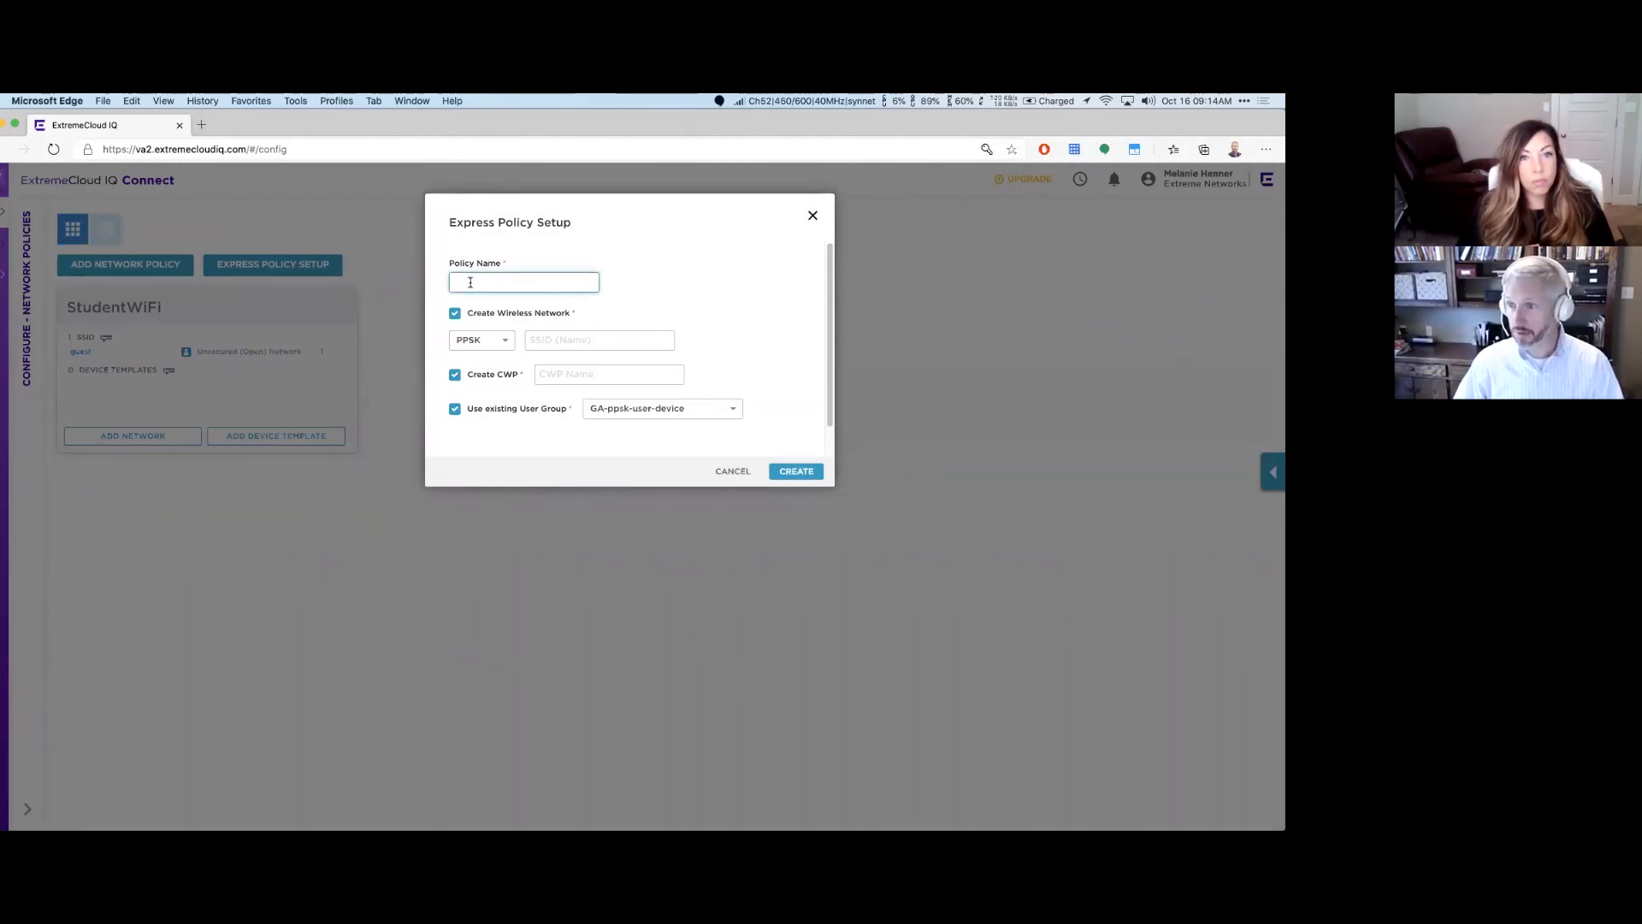
scroll(717, 444, down, 1)
scroll(720, 385, up, 1)
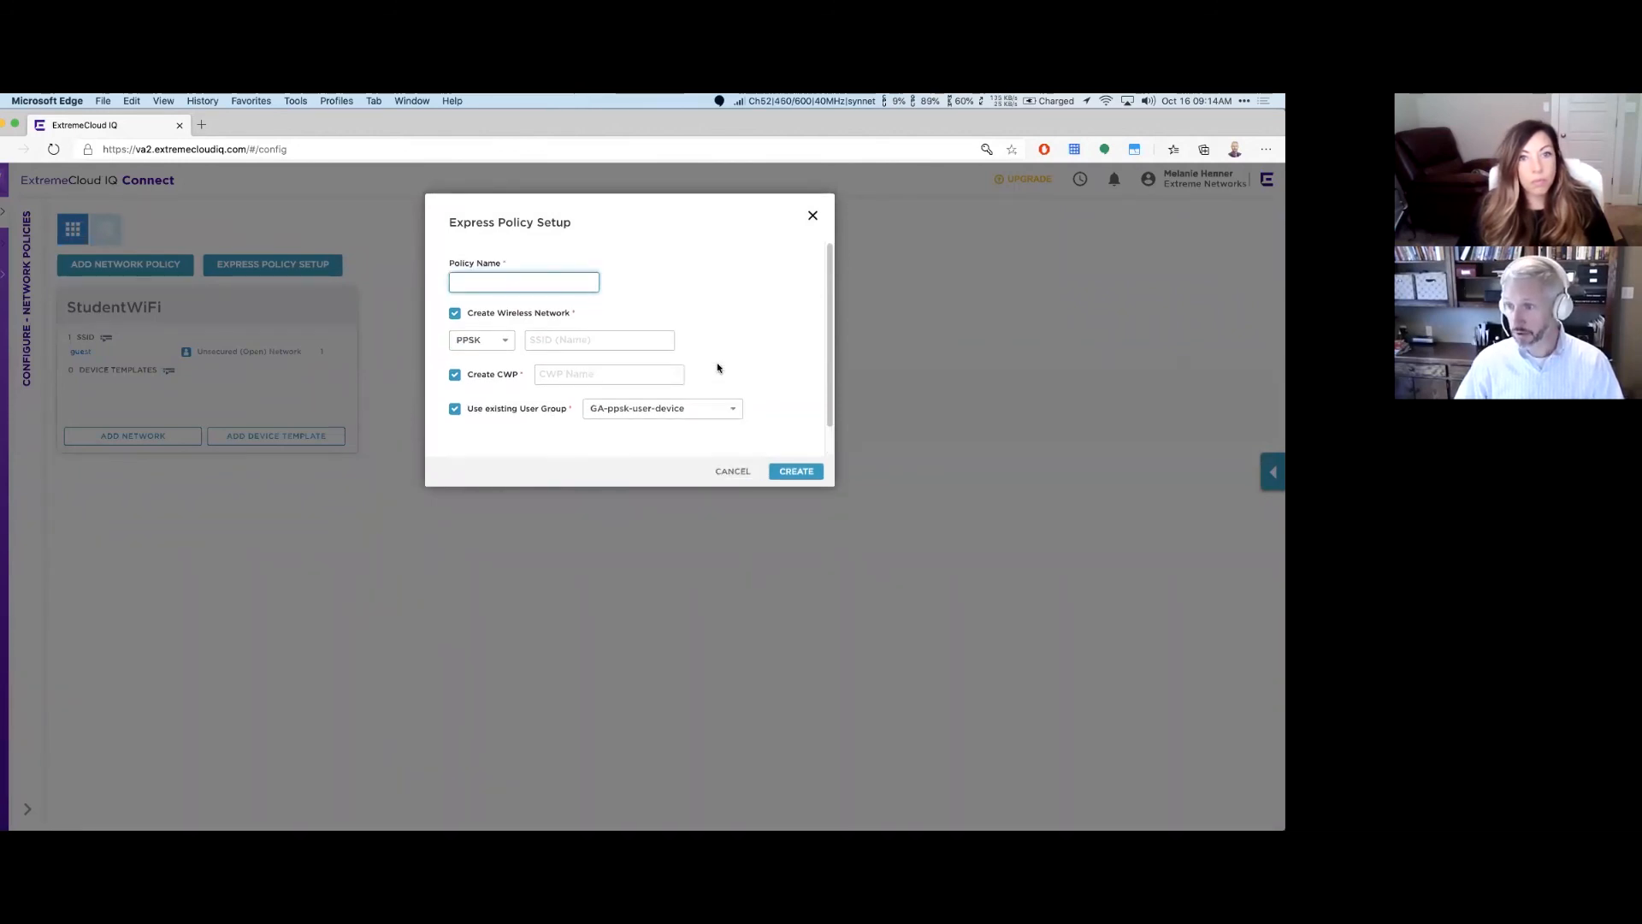
click(733, 471)
Step: Create a full network policy named IKWIFI for wireless and switches, and save it
click(112, 267)
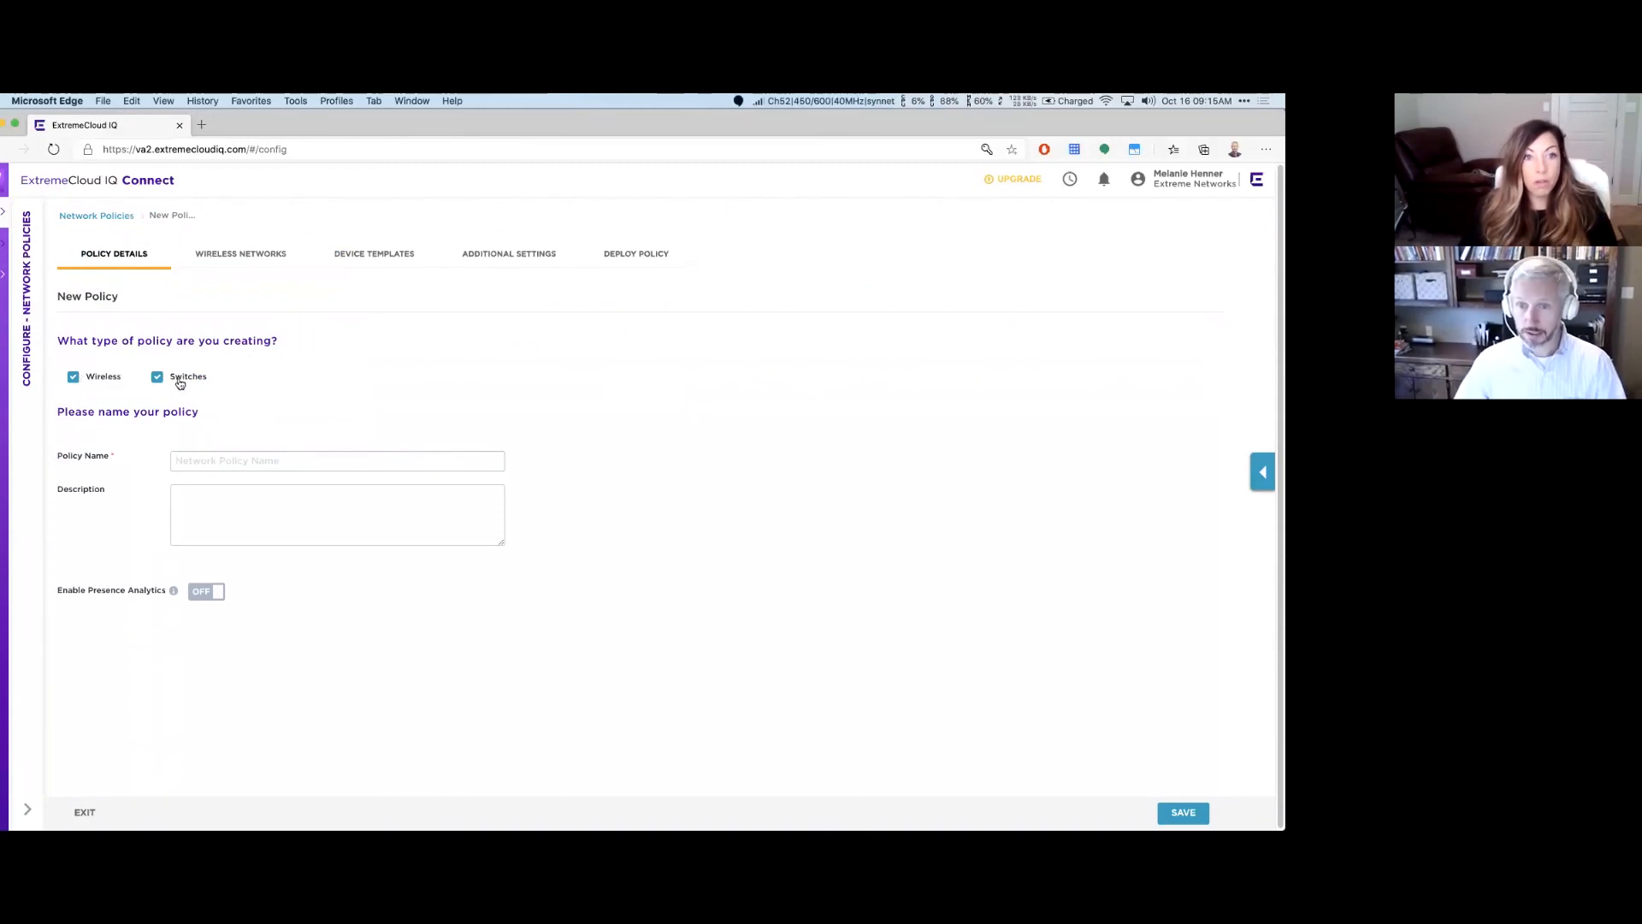
click(256, 459)
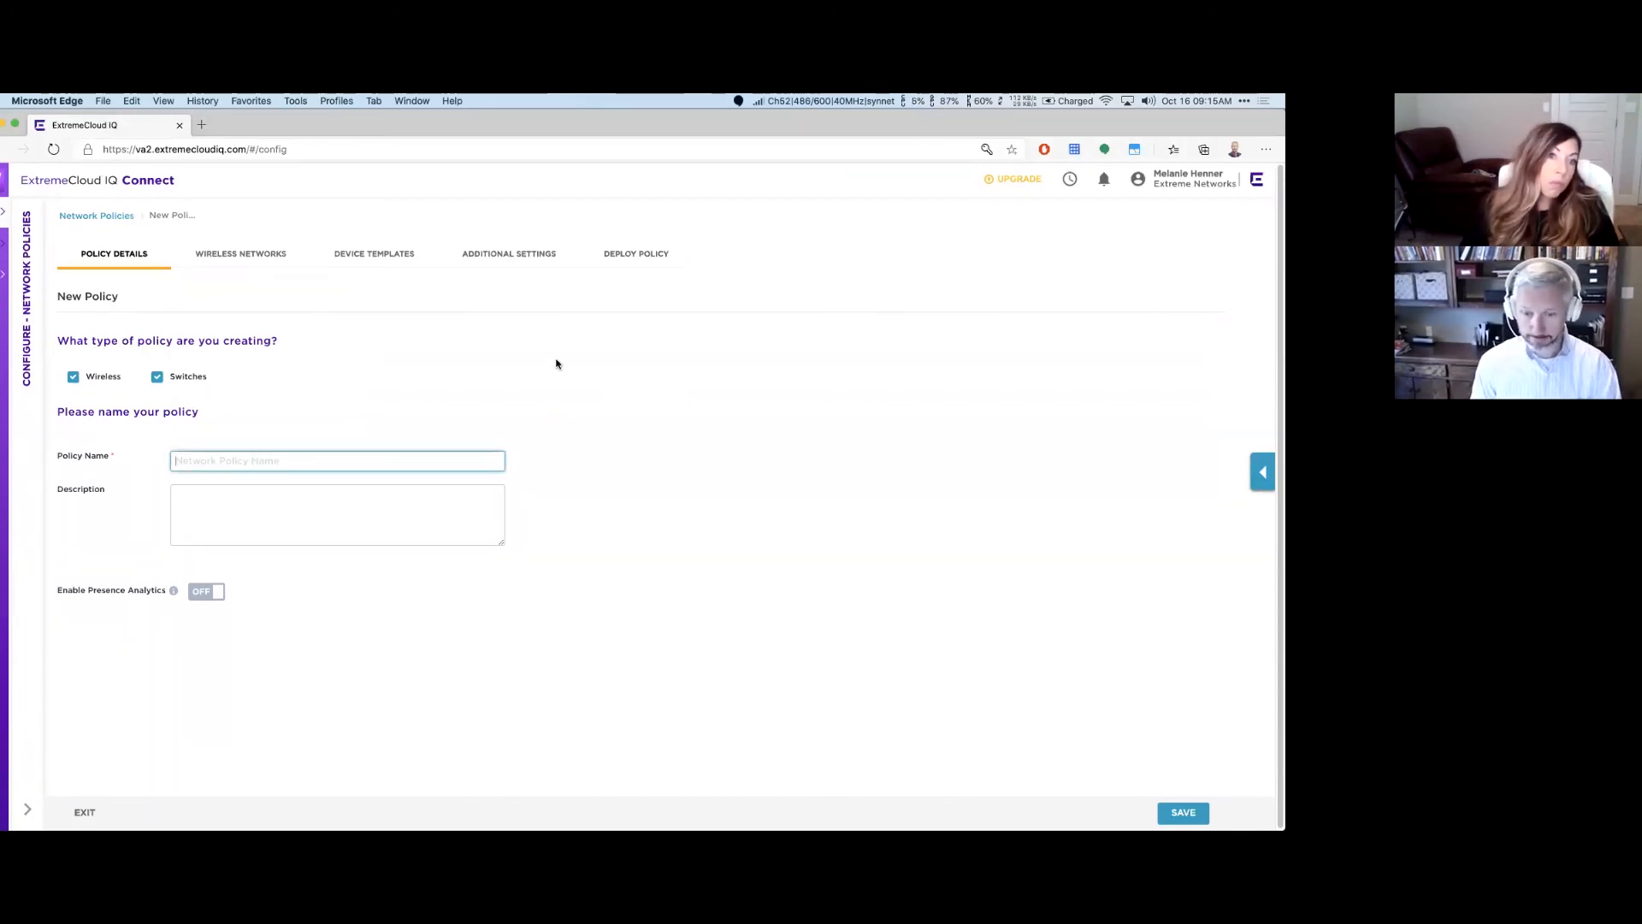
text(IKWIFI)
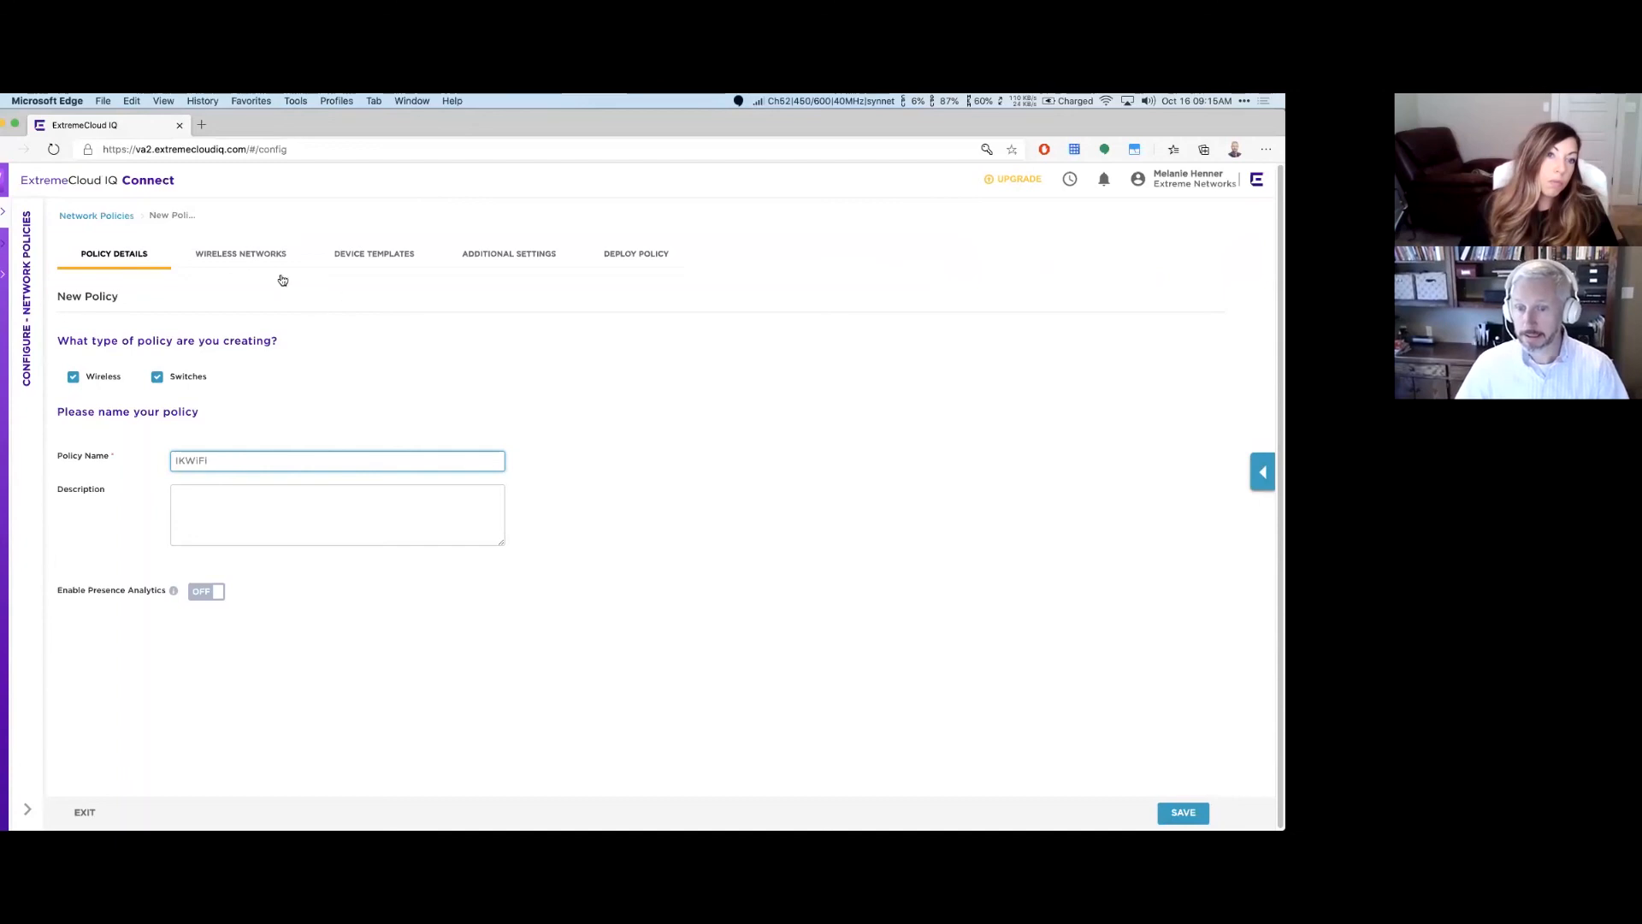
click(261, 254)
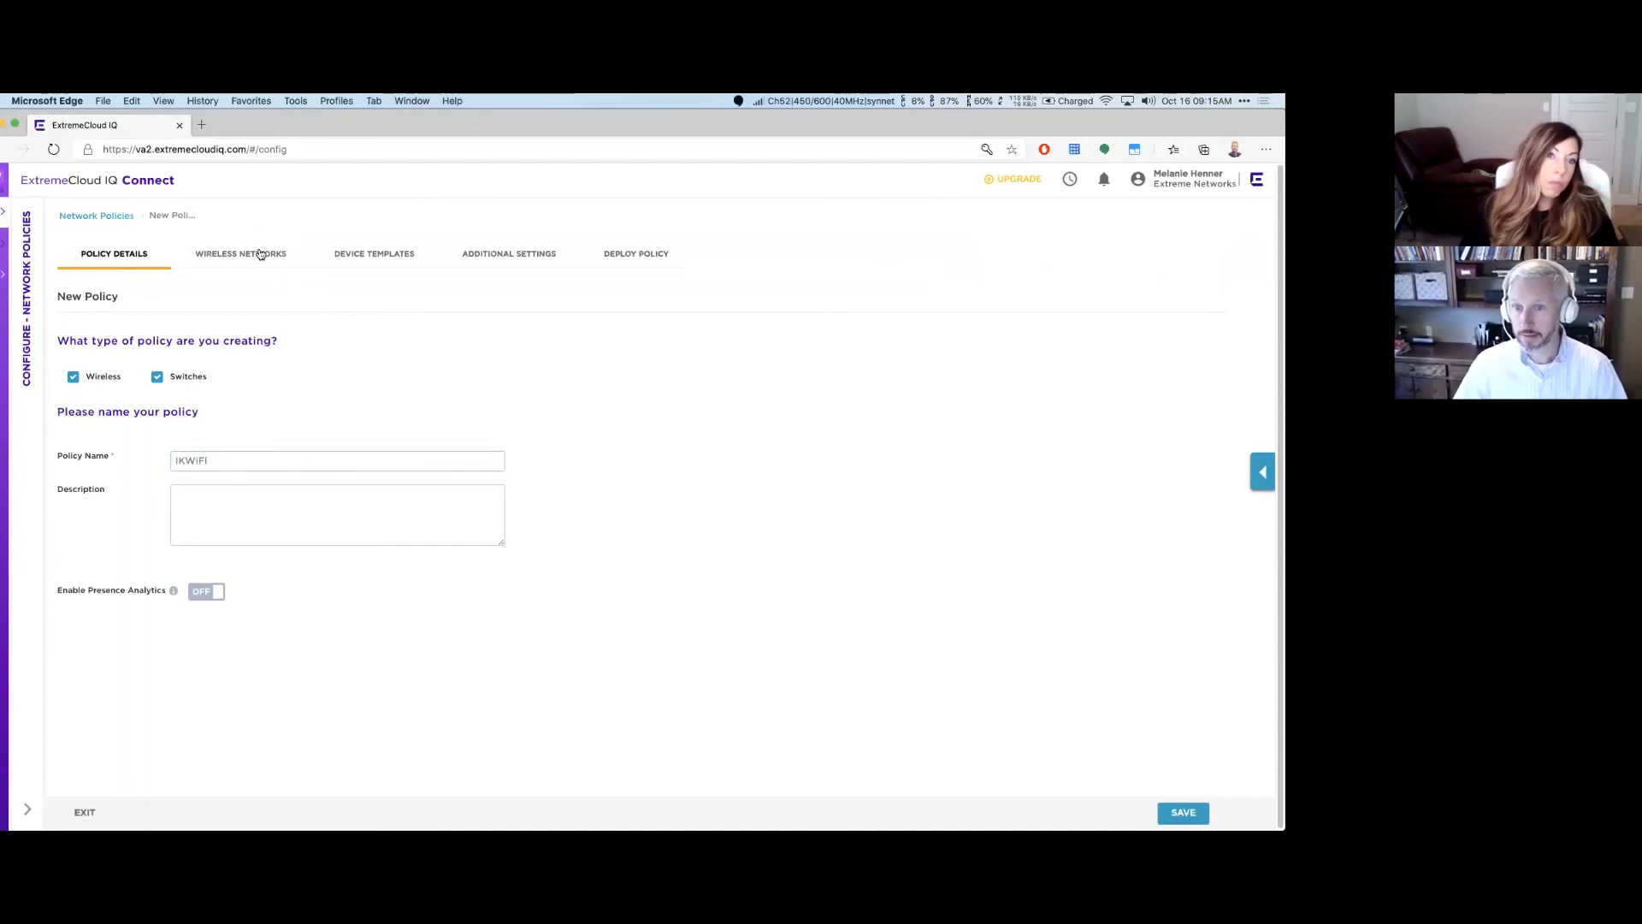
click(1188, 812)
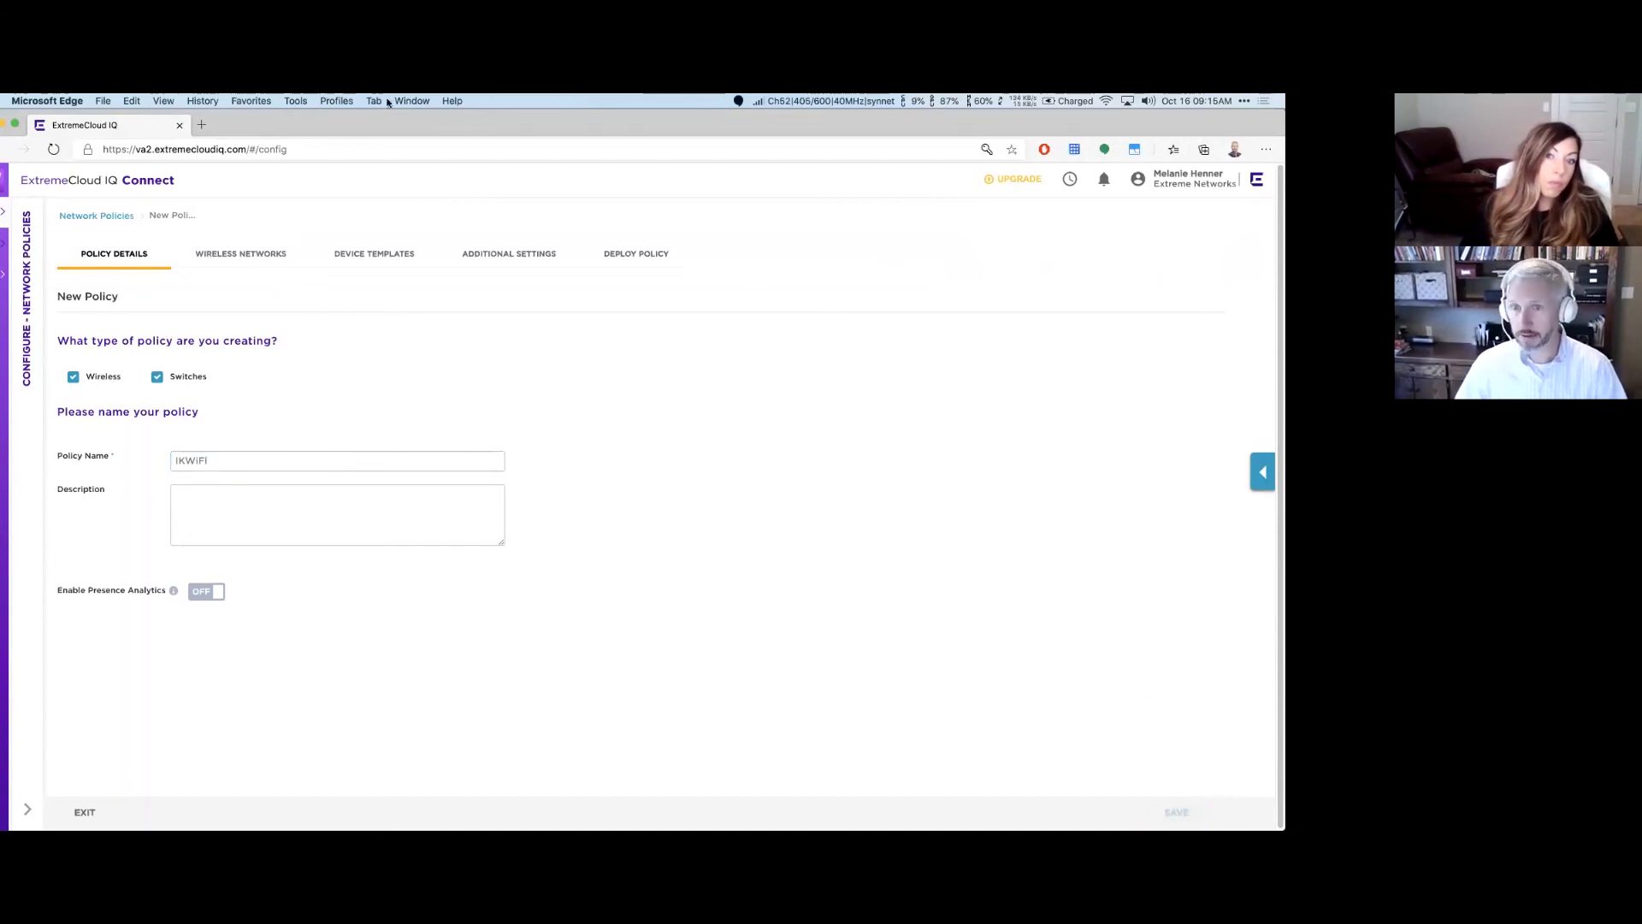
click(68, 369)
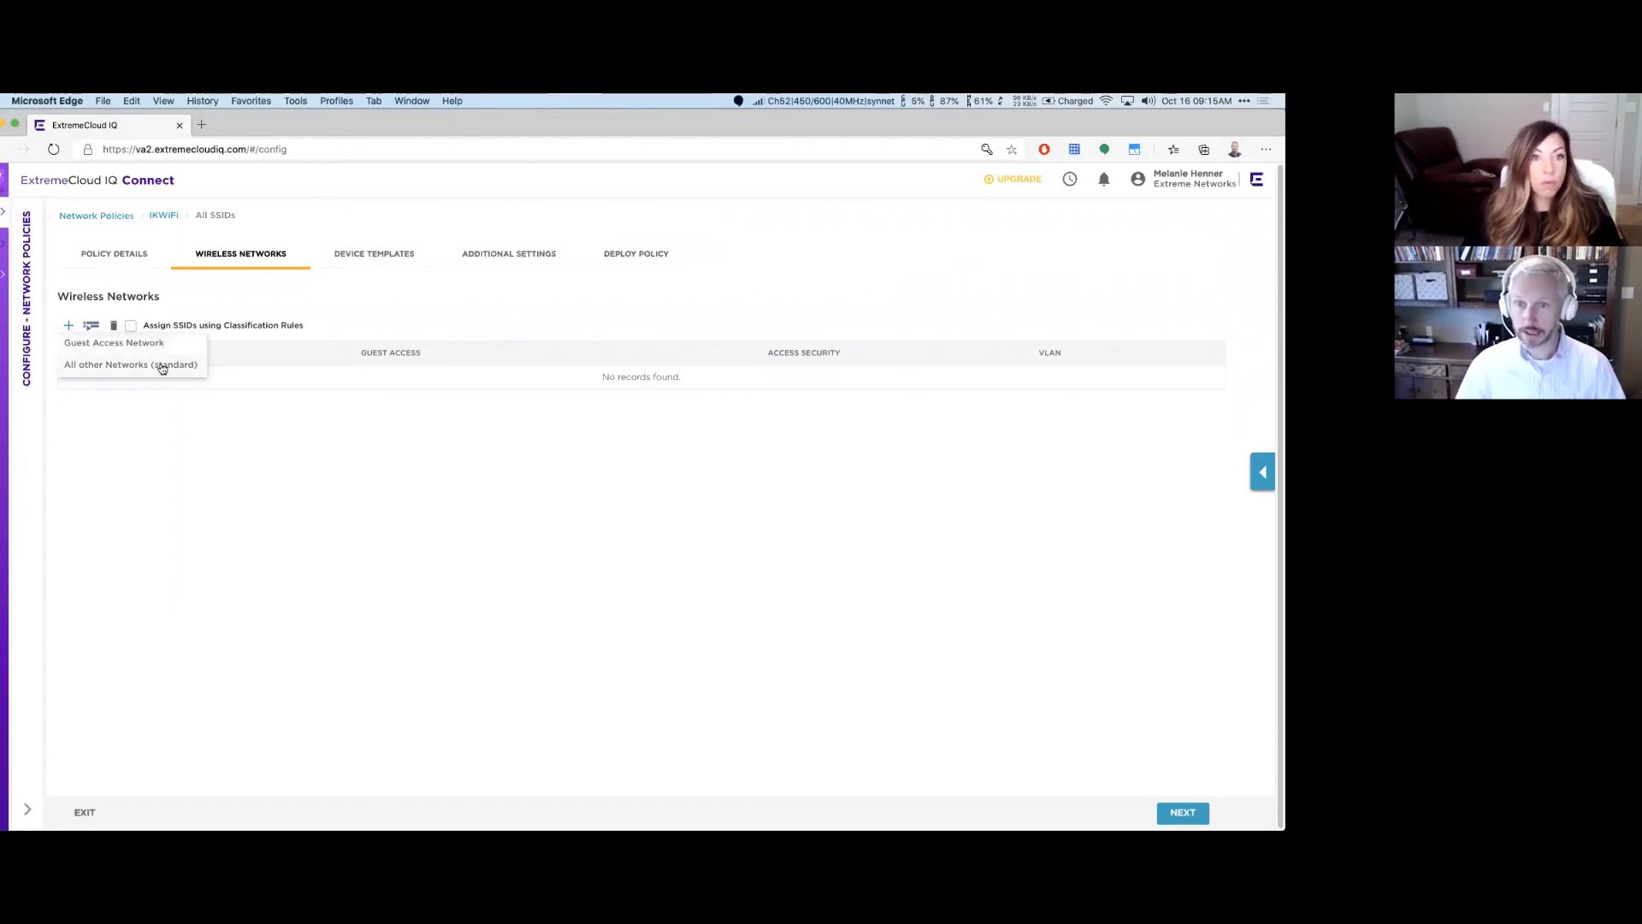
Step: Add a standard wireless network with SSID and broadcast name StudentWiFi-IK
click(169, 370)
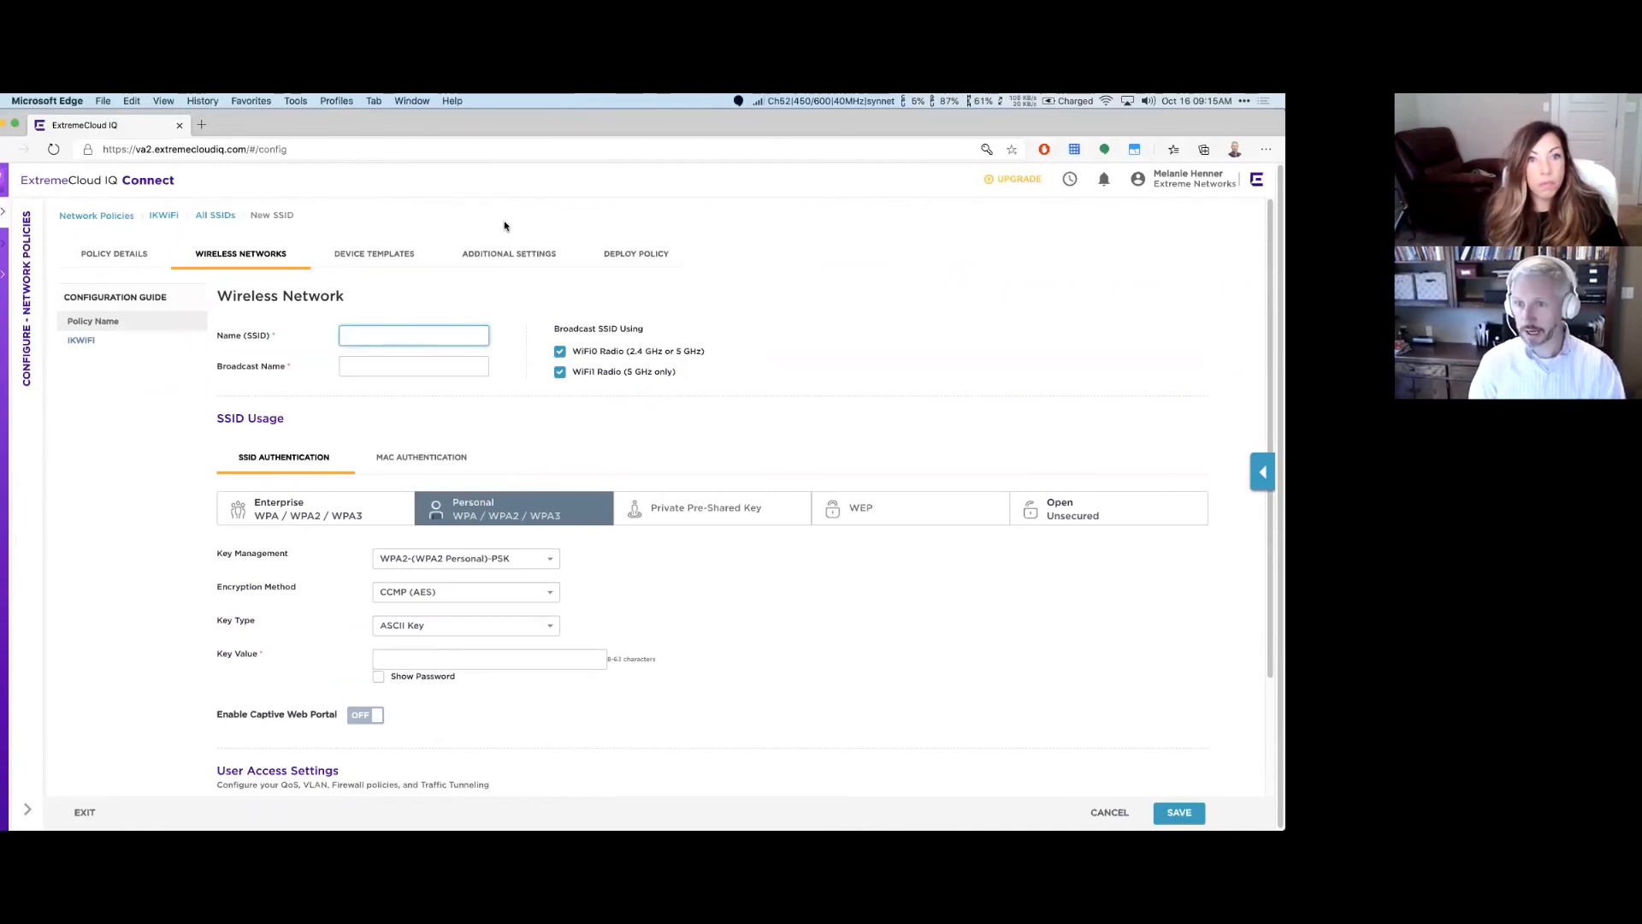
text(Stud)
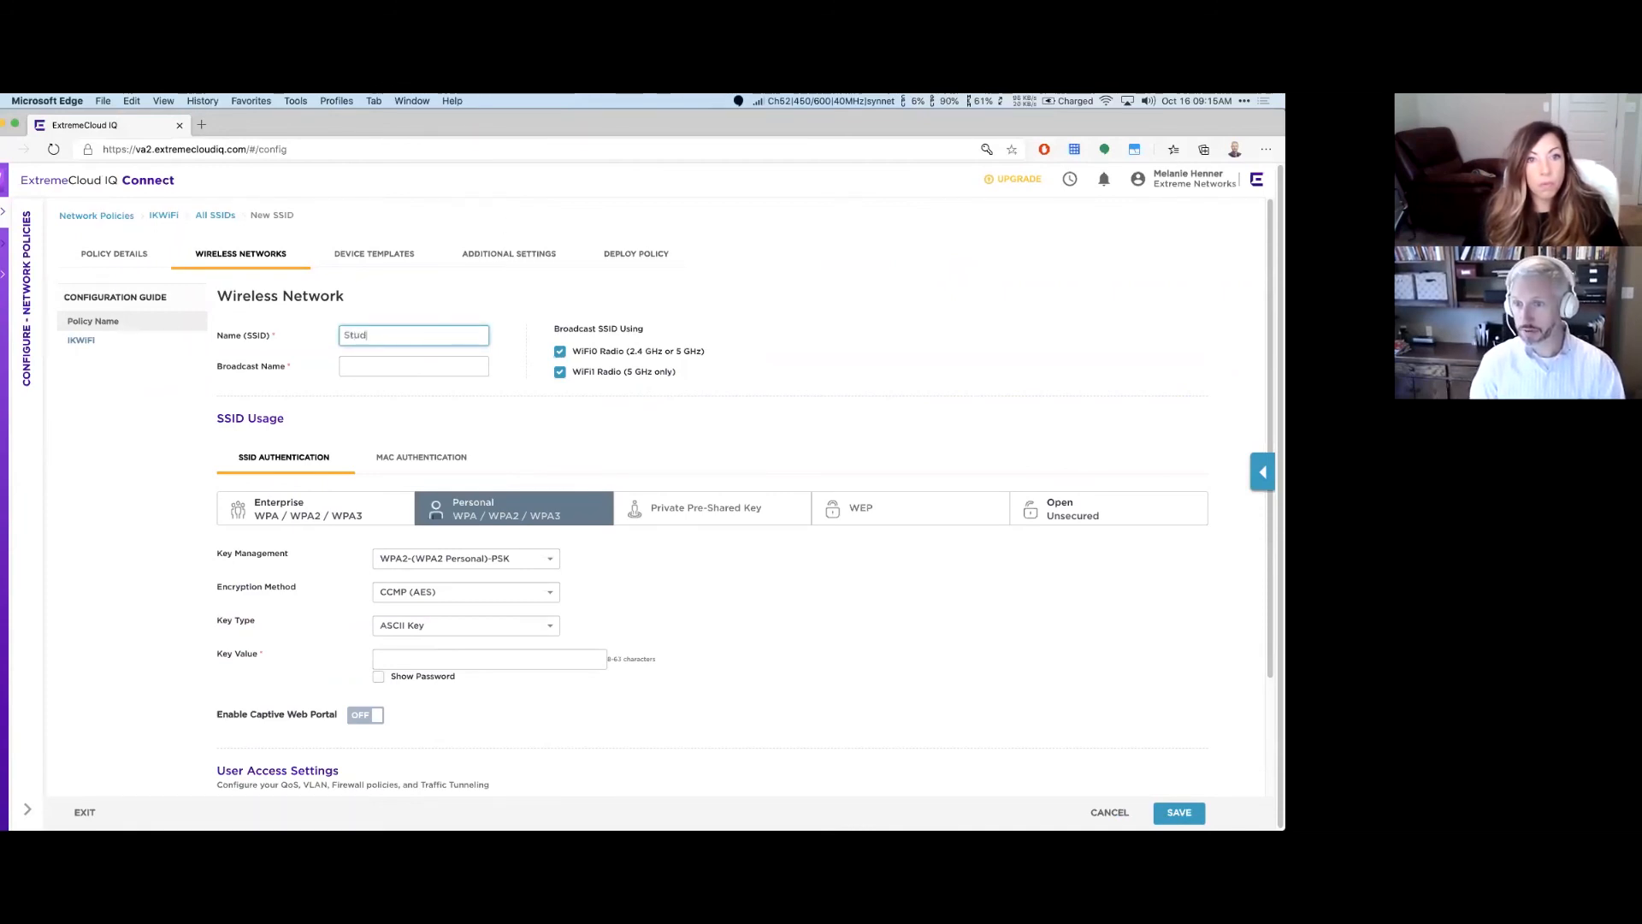
text(entWiFi-IK)
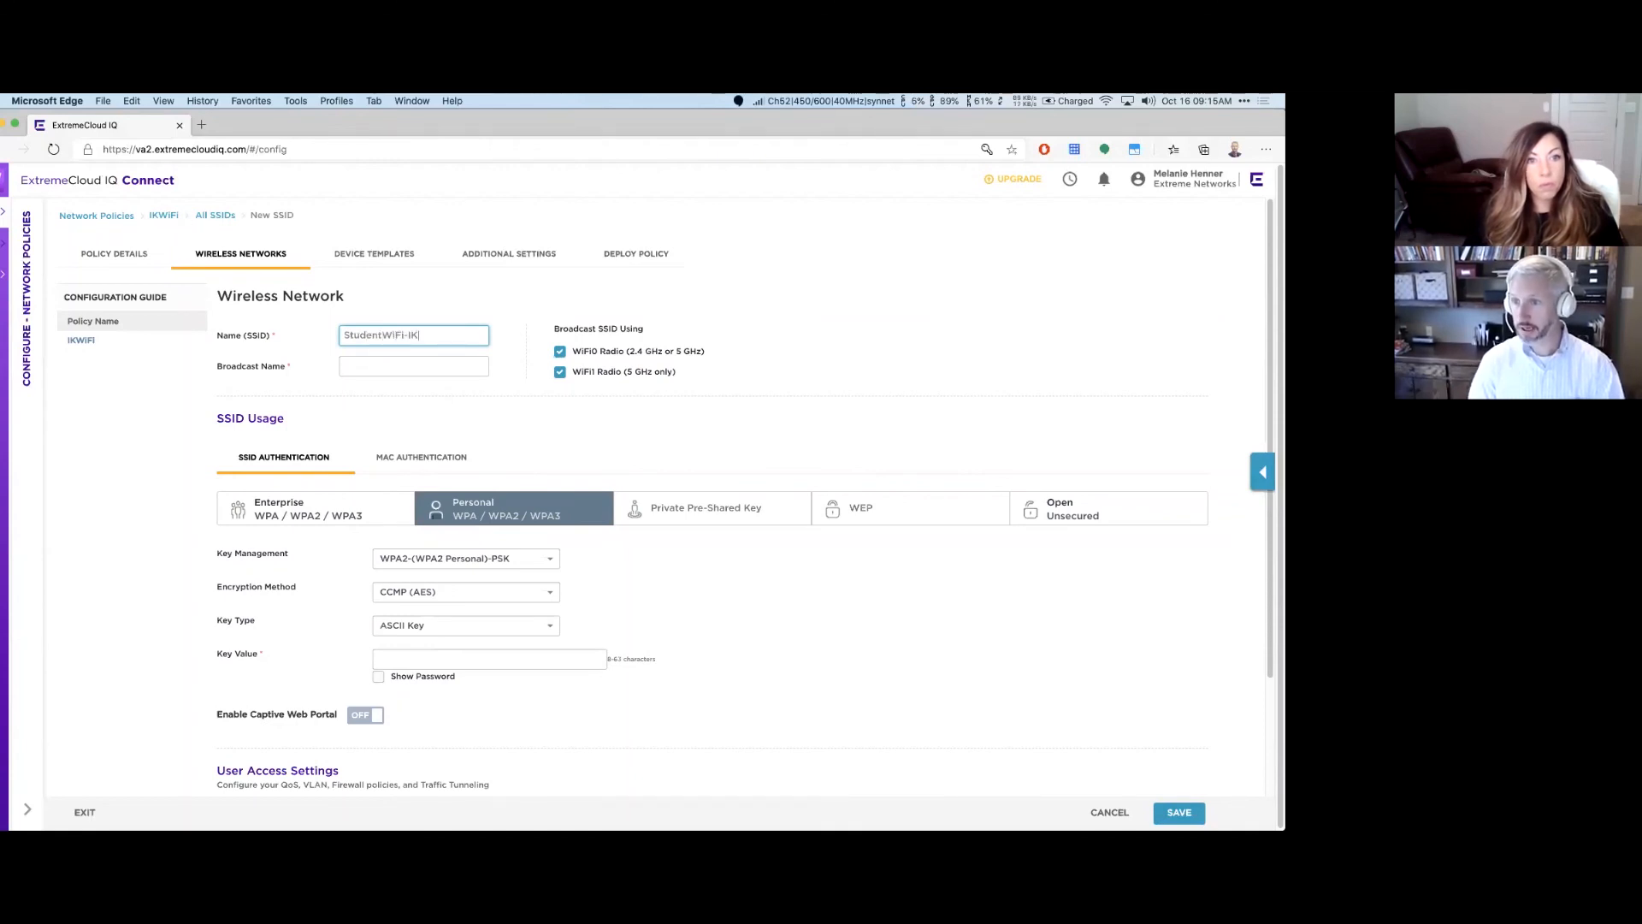
click(389, 368)
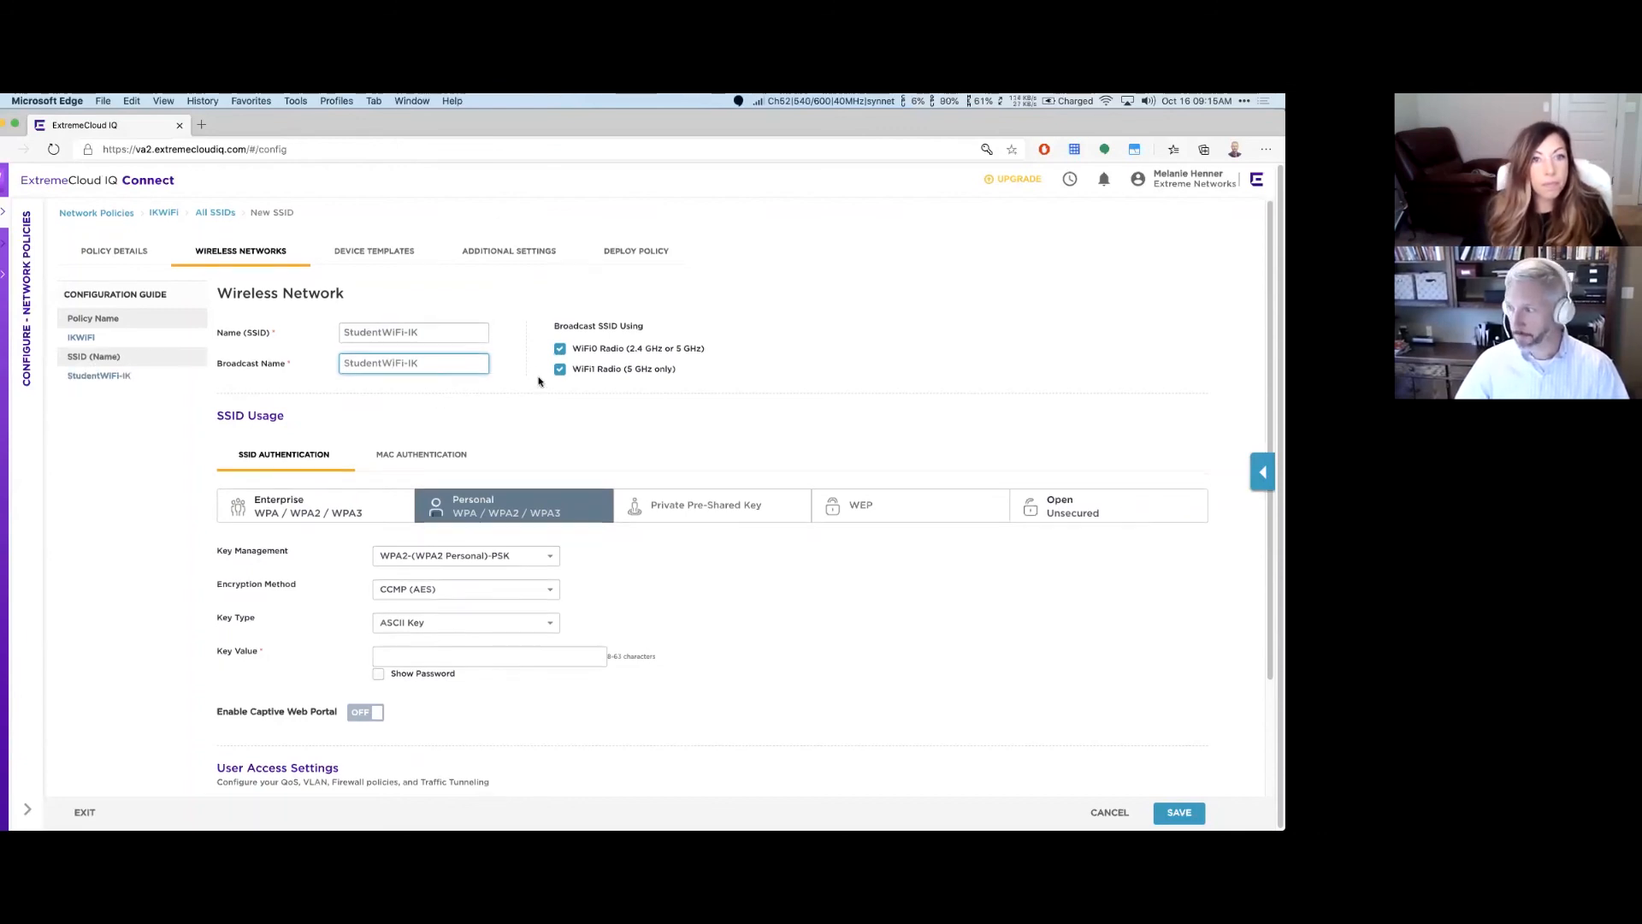
Step: Review the SSID authentication options, including Personal WPA/WPA2/WPA3 and Private Pre-Shared Key
scroll(616, 411, down, 2)
click(701, 441)
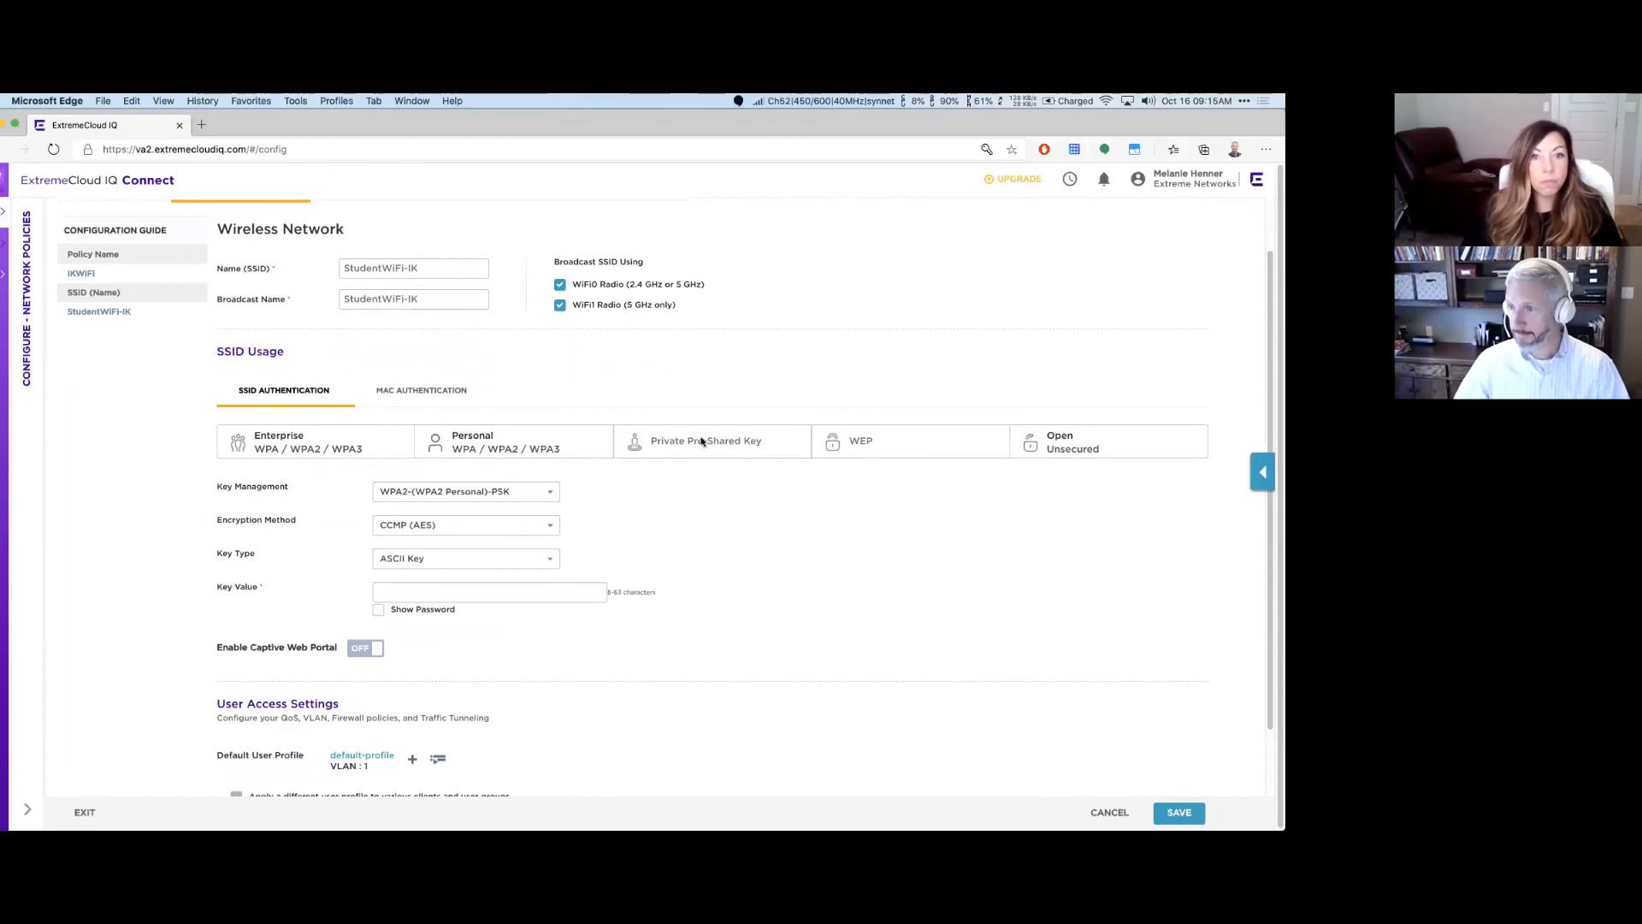
click(484, 446)
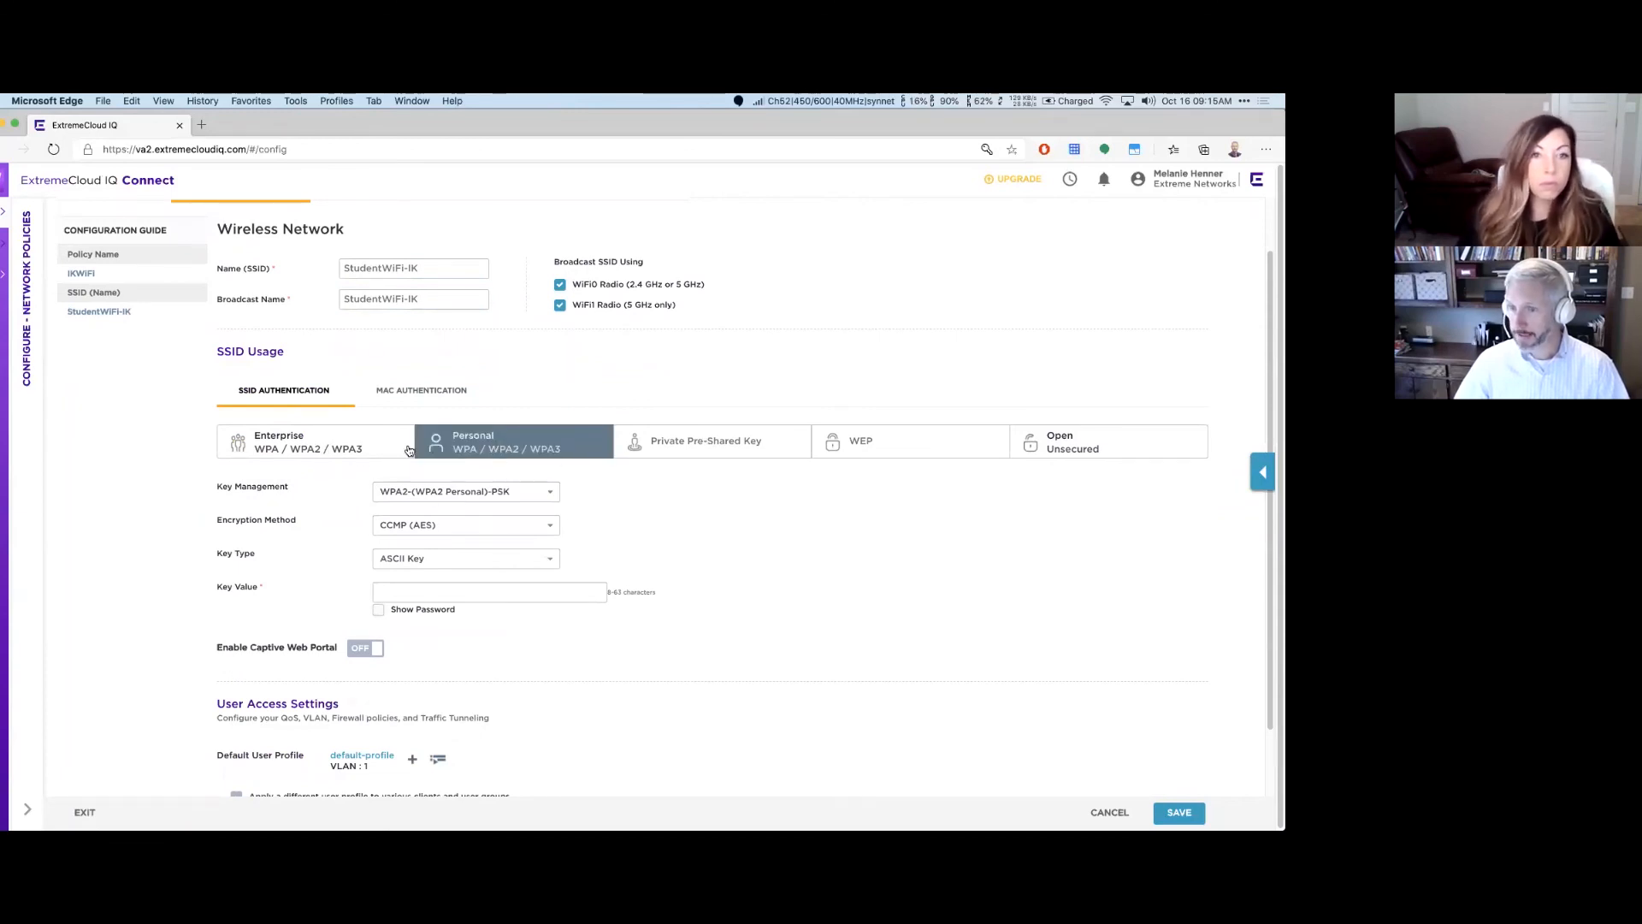
click(679, 442)
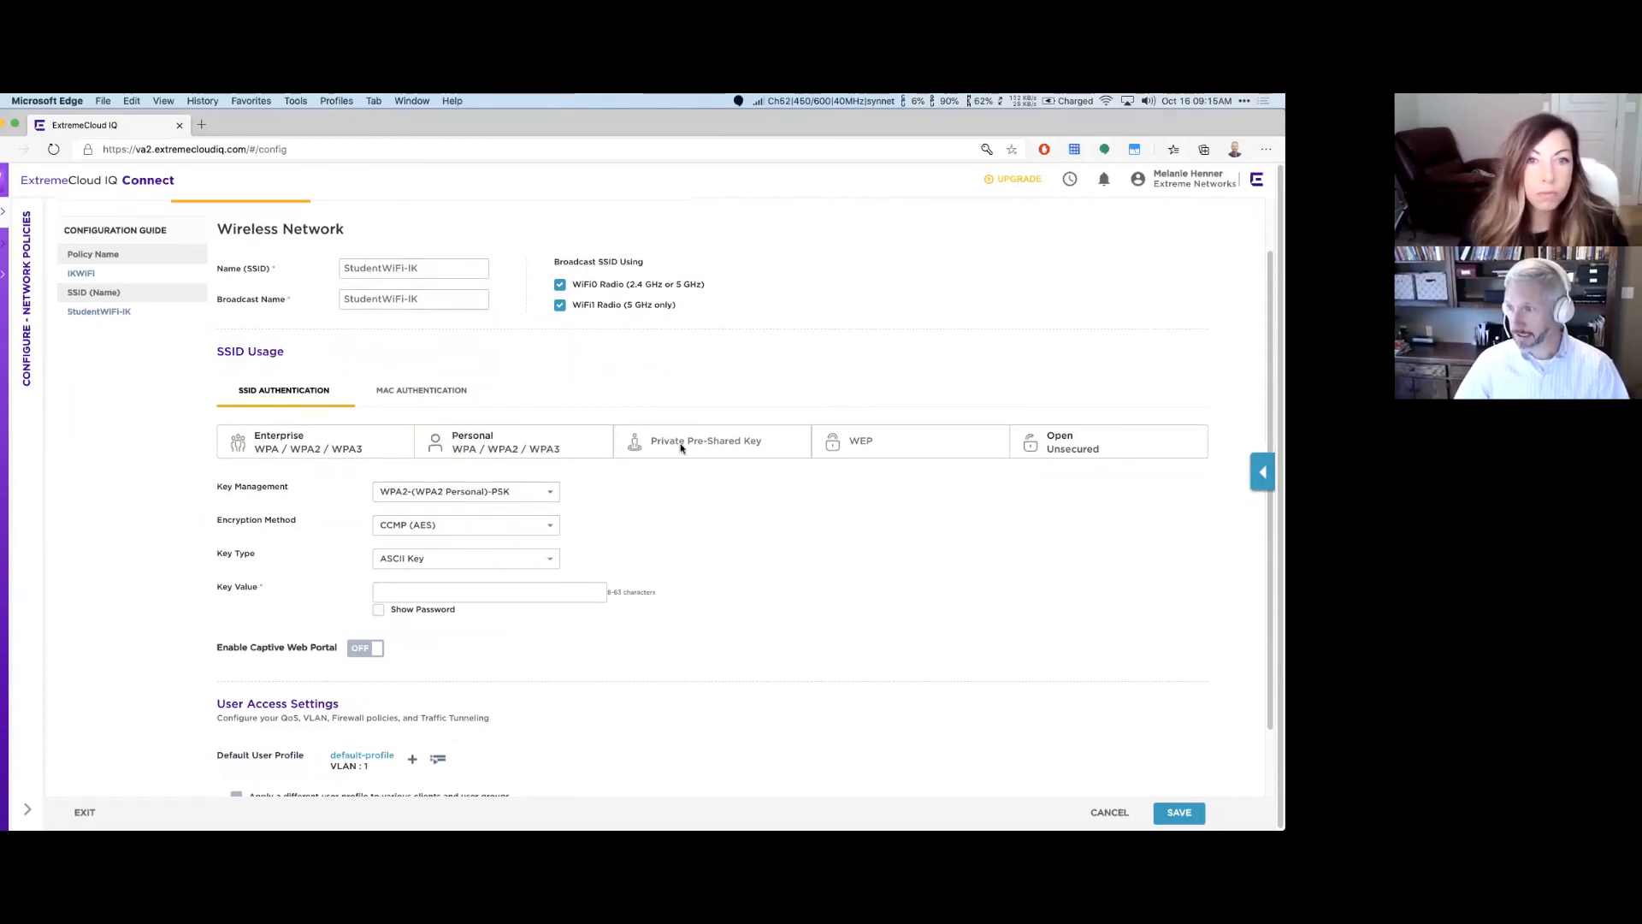
triple_click(686, 442)
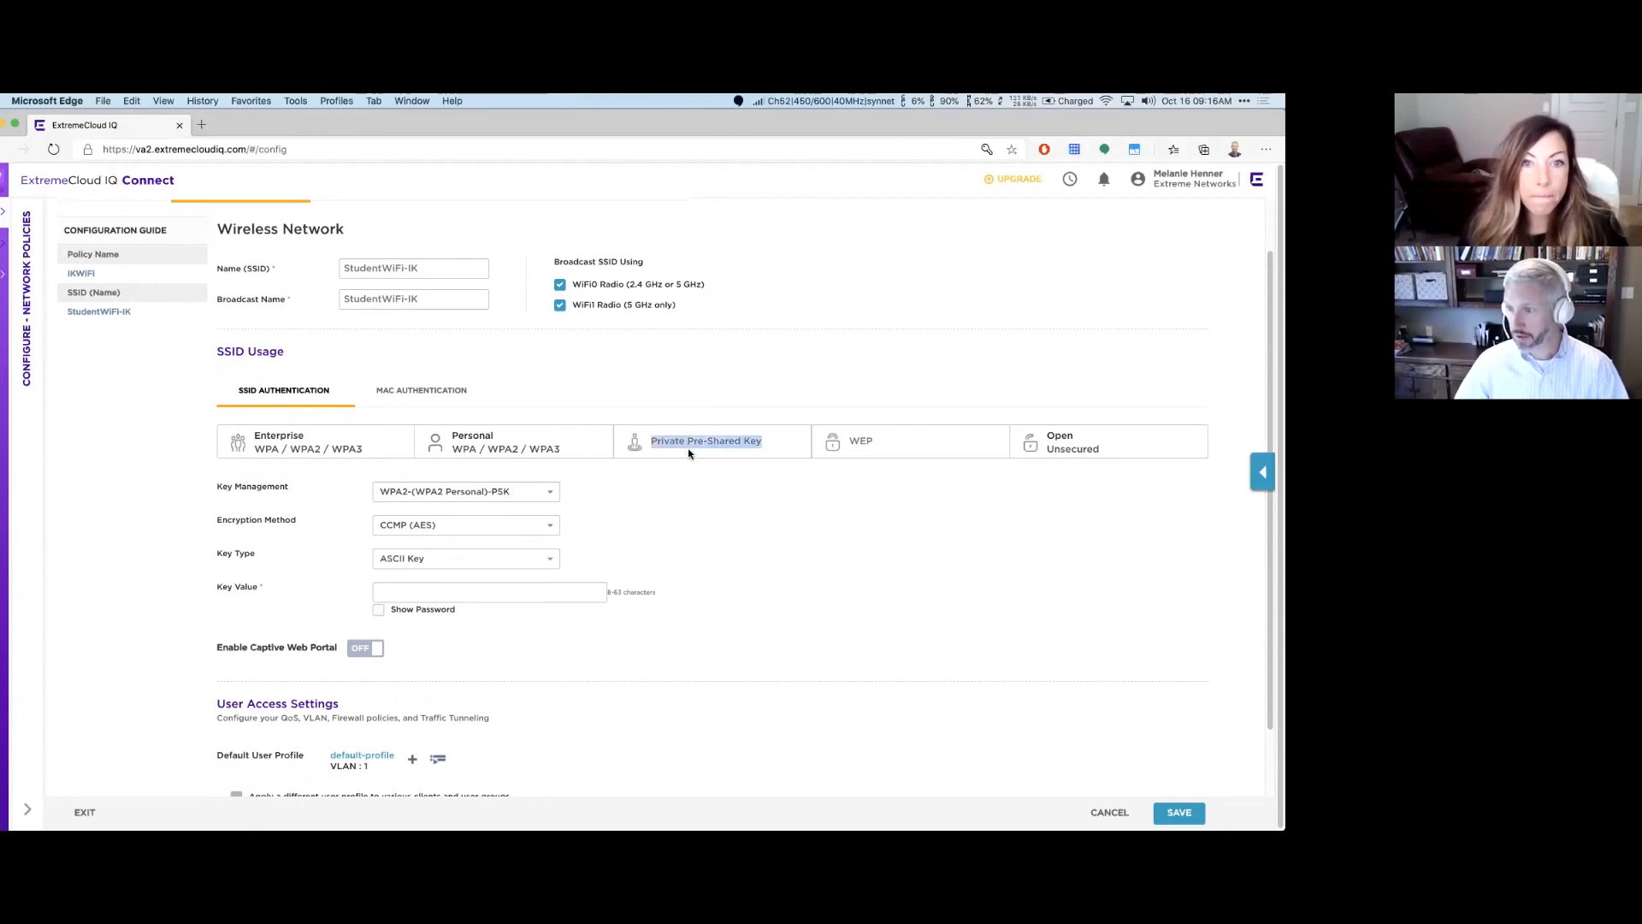
click(699, 446)
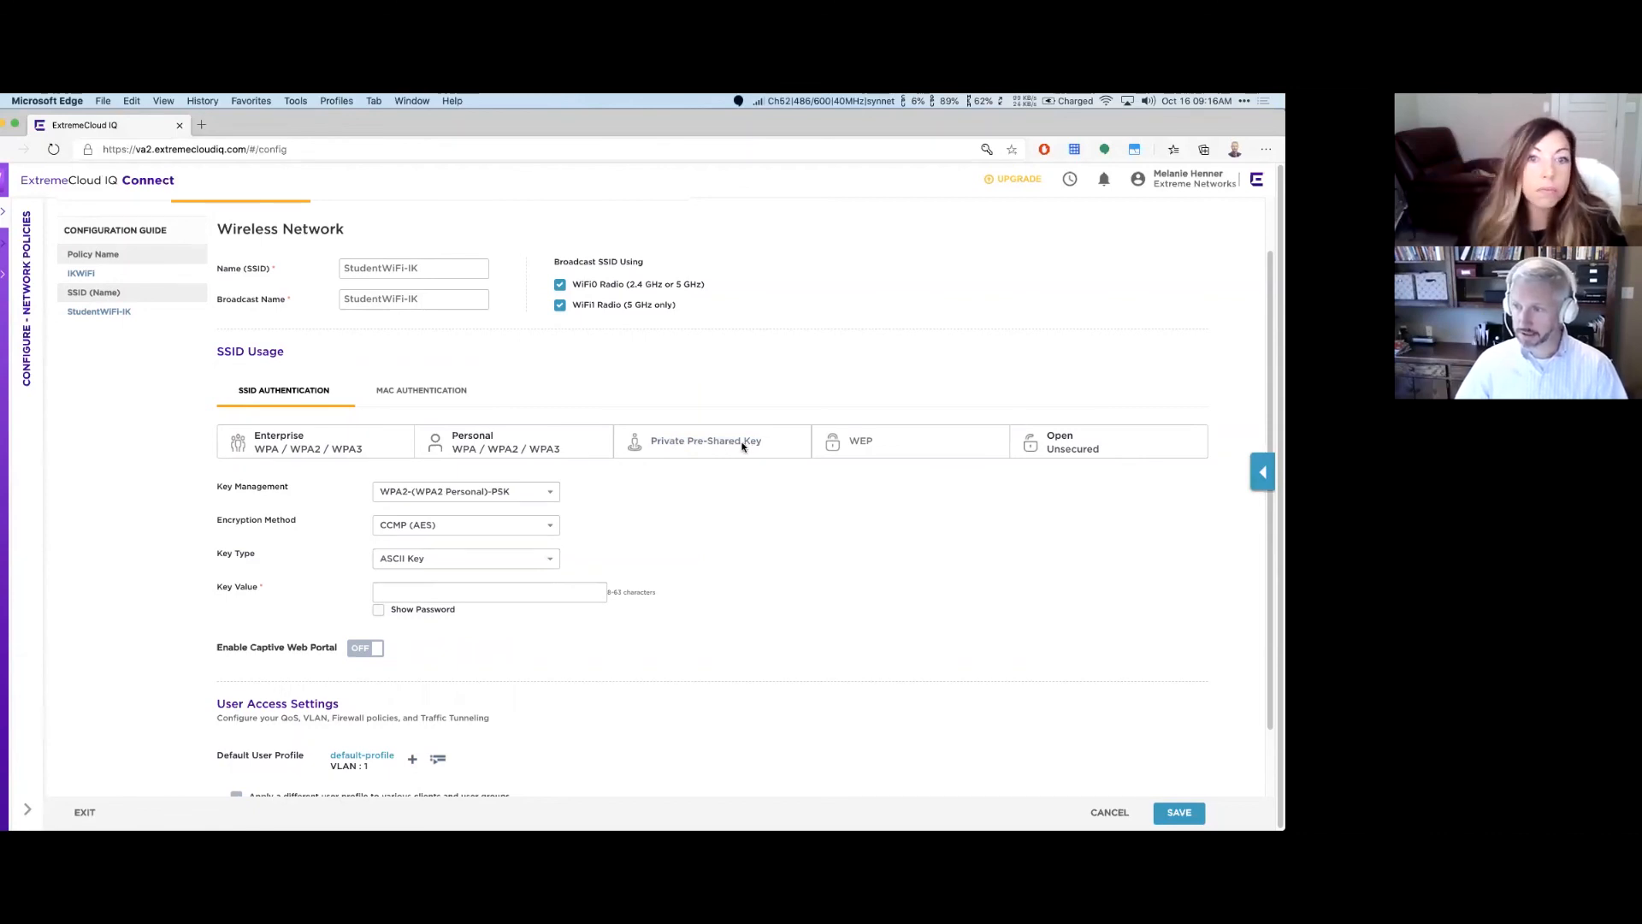
Step: Select Personal WPA/WPA2/WPA3, giving WPA2-PSK with CCMP (AES) encryption and ASCII key type
click(576, 449)
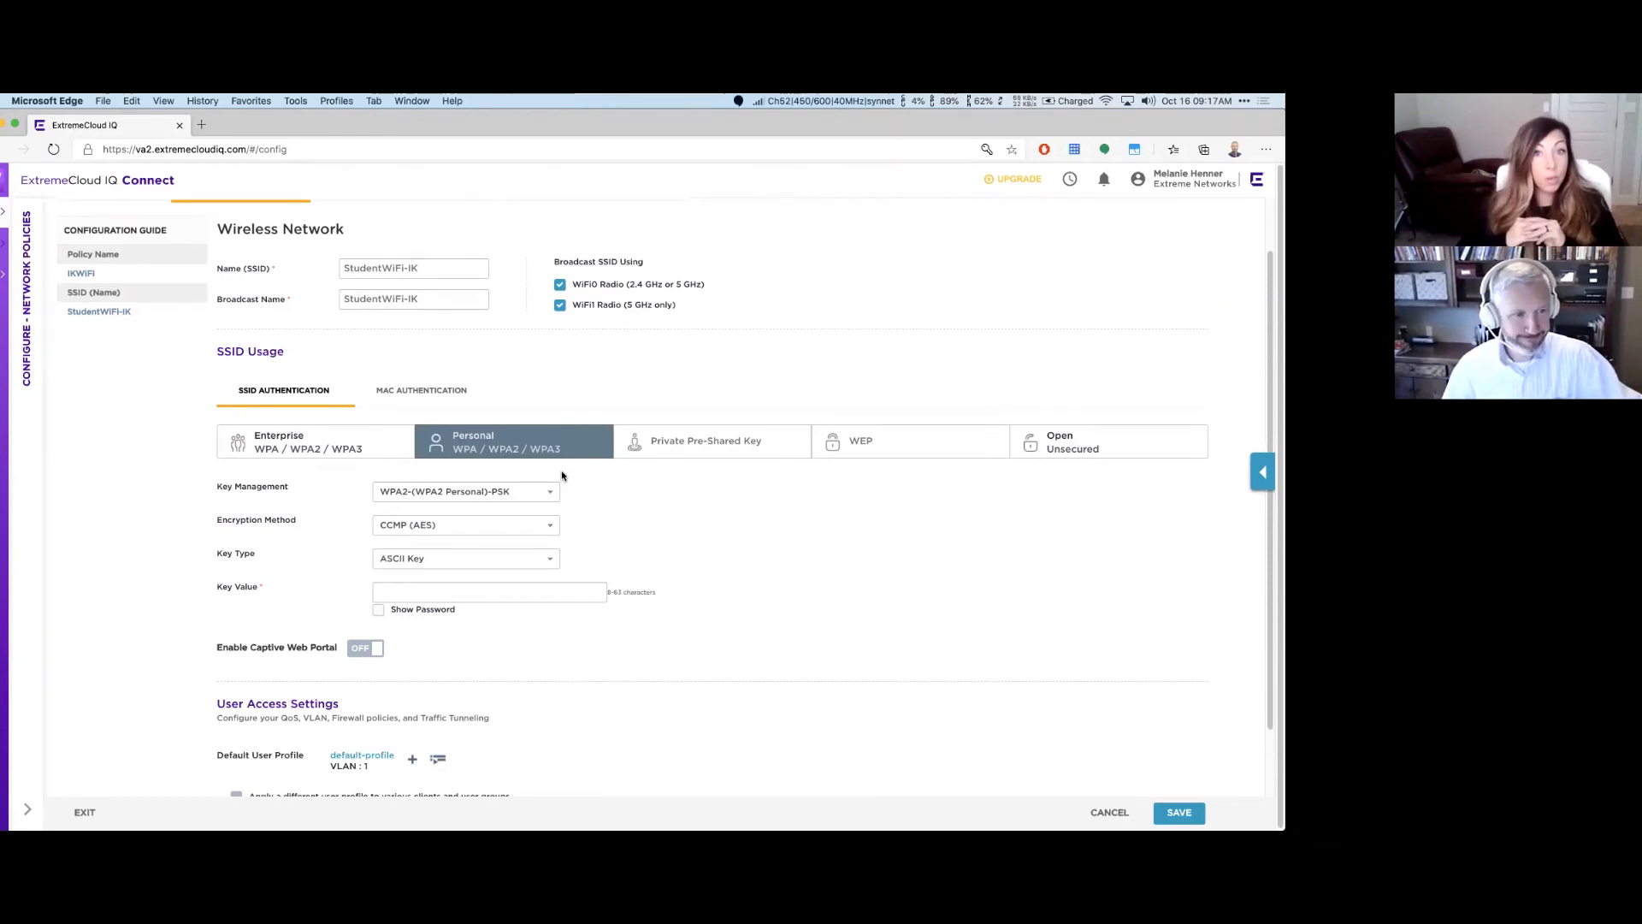
Step: Keep WPA2 Personal PSK key management and enter the network's pre-shared key
scroll(537, 557, down, 1)
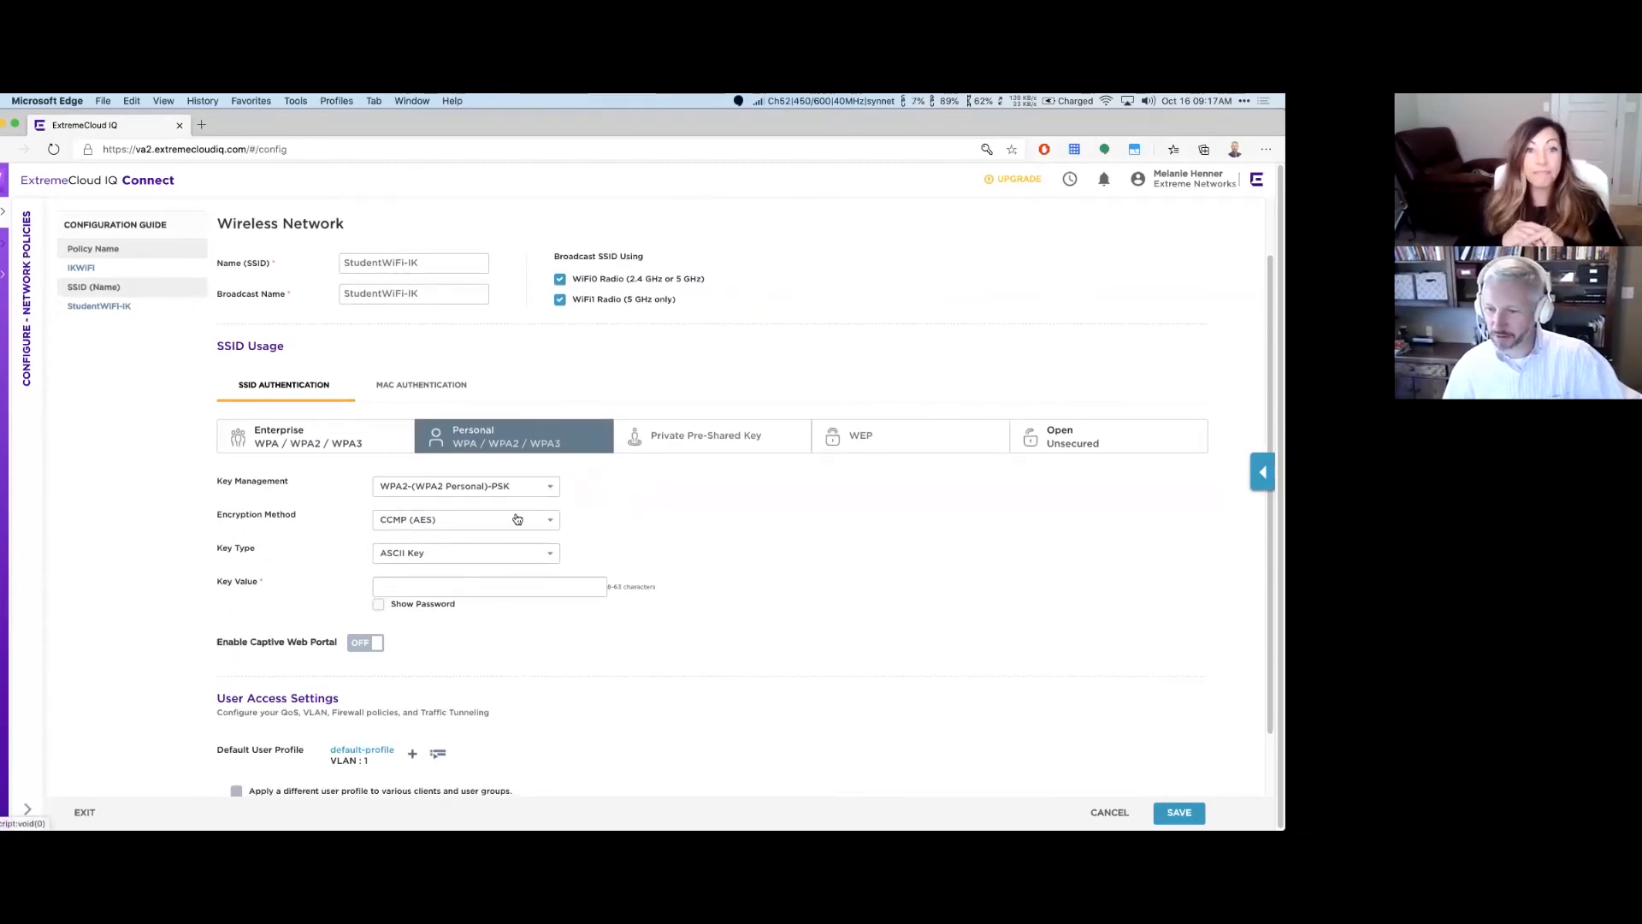
click(533, 487)
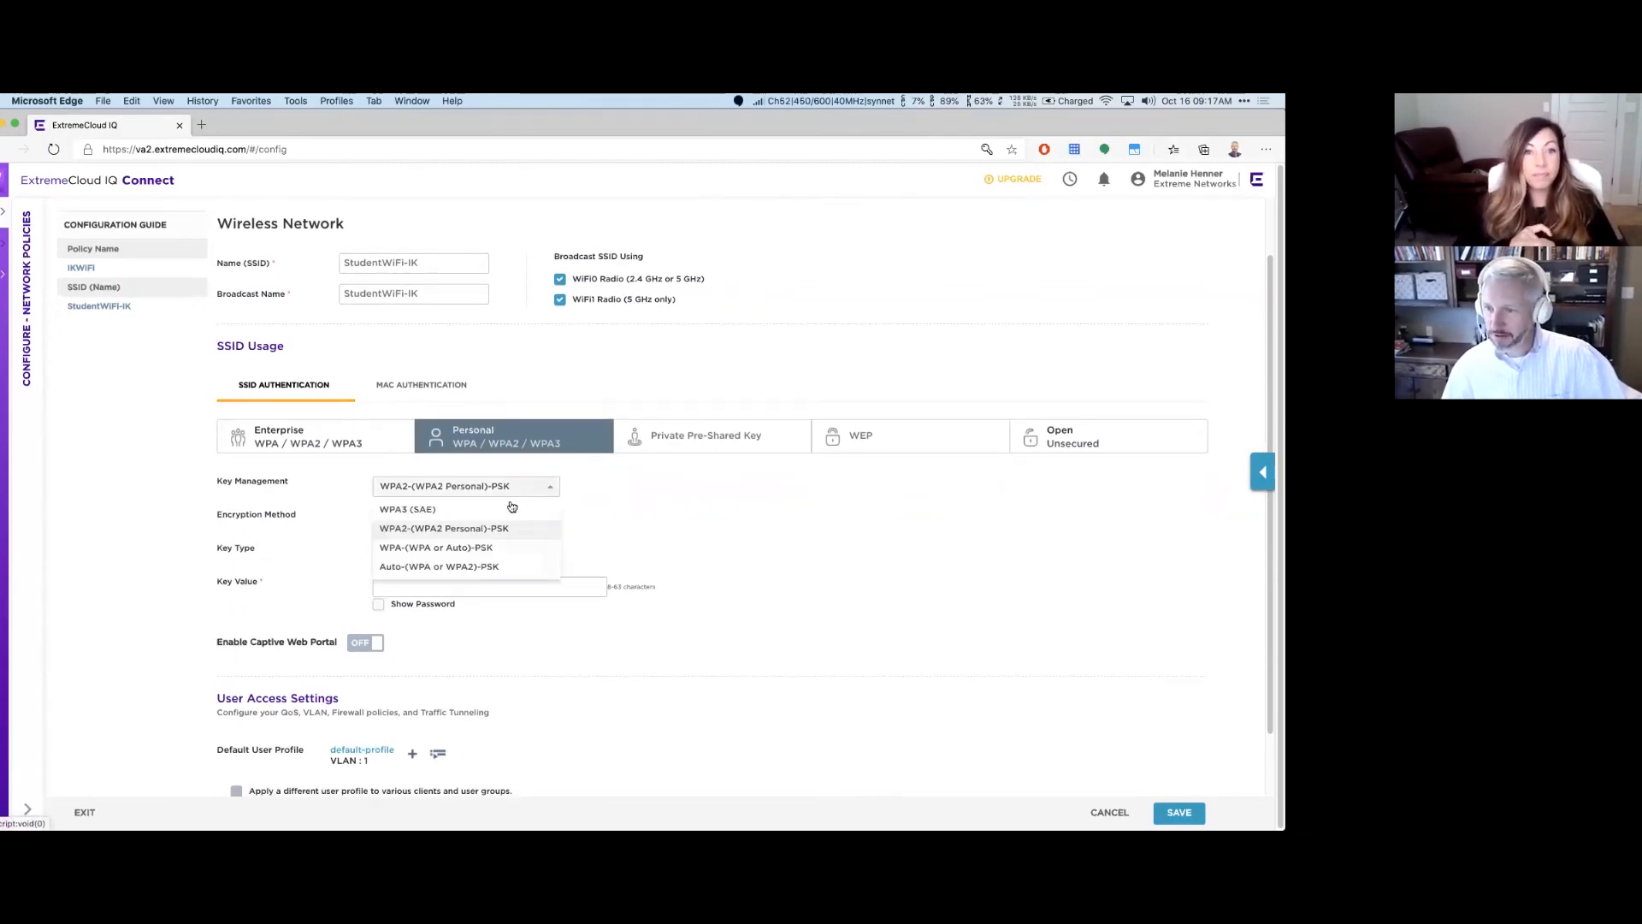
click(461, 529)
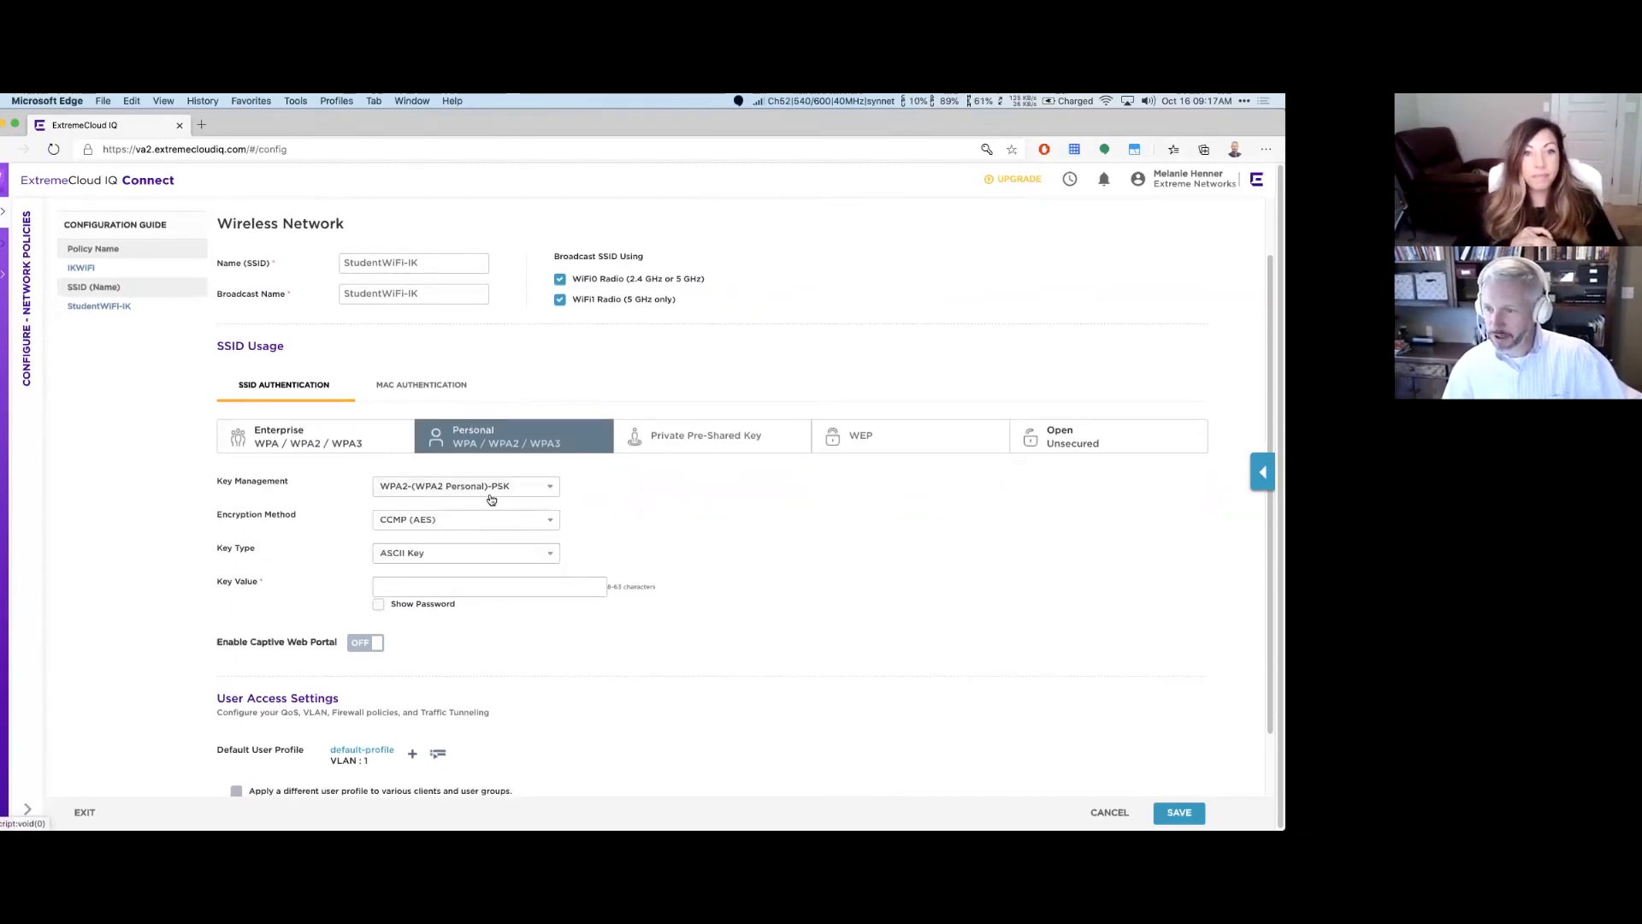
click(457, 587)
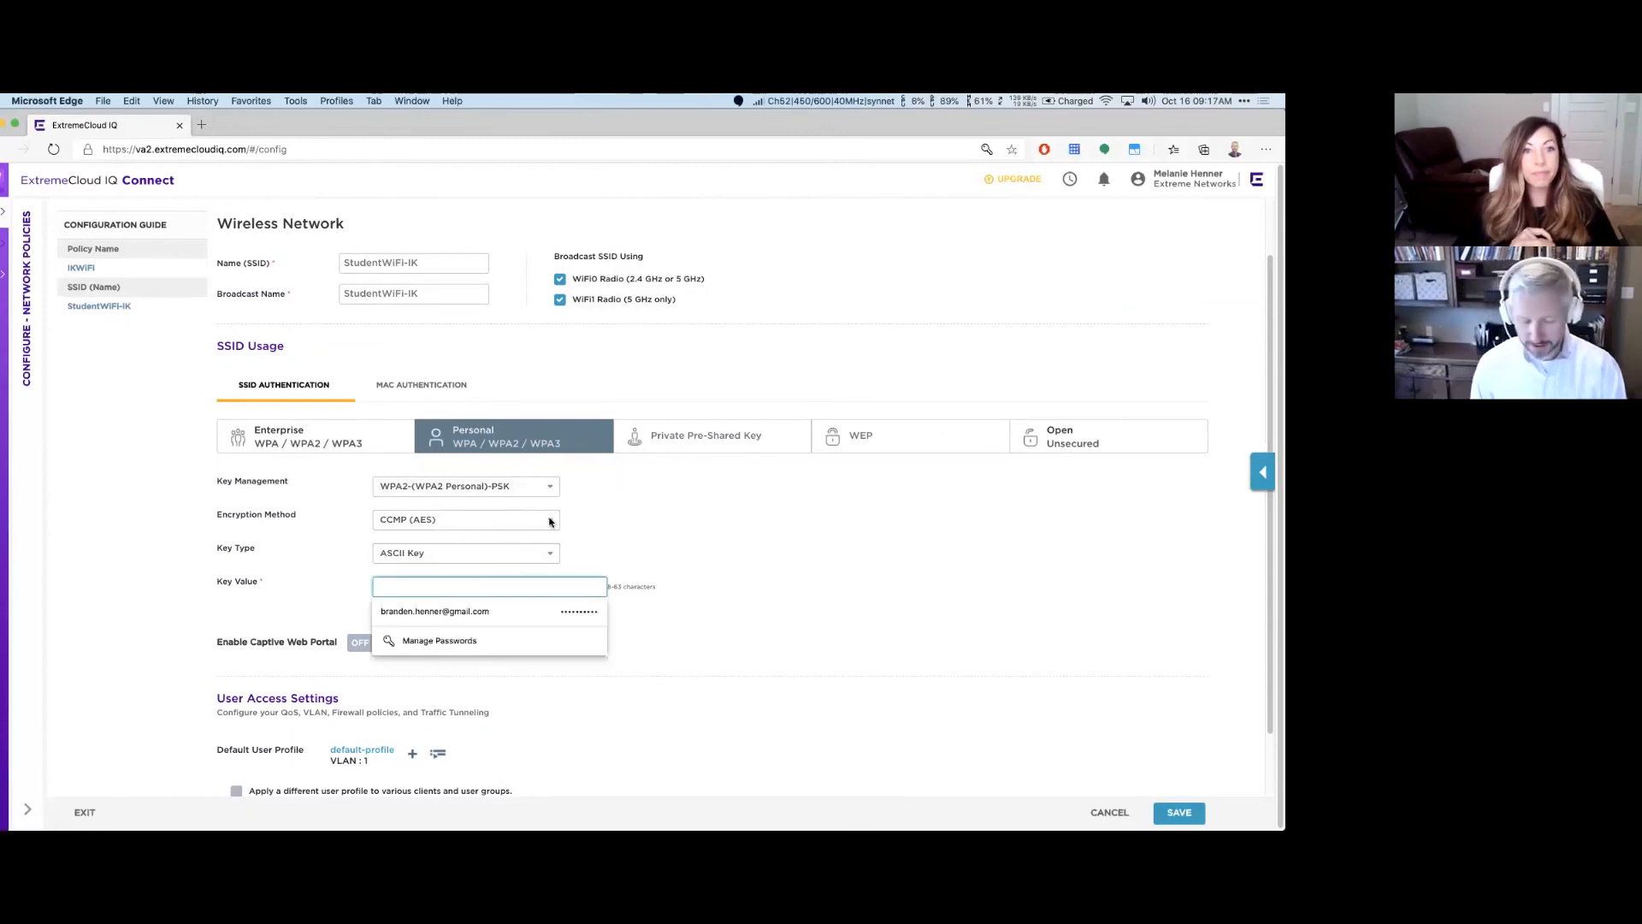
text(•)
key(BackSpace)
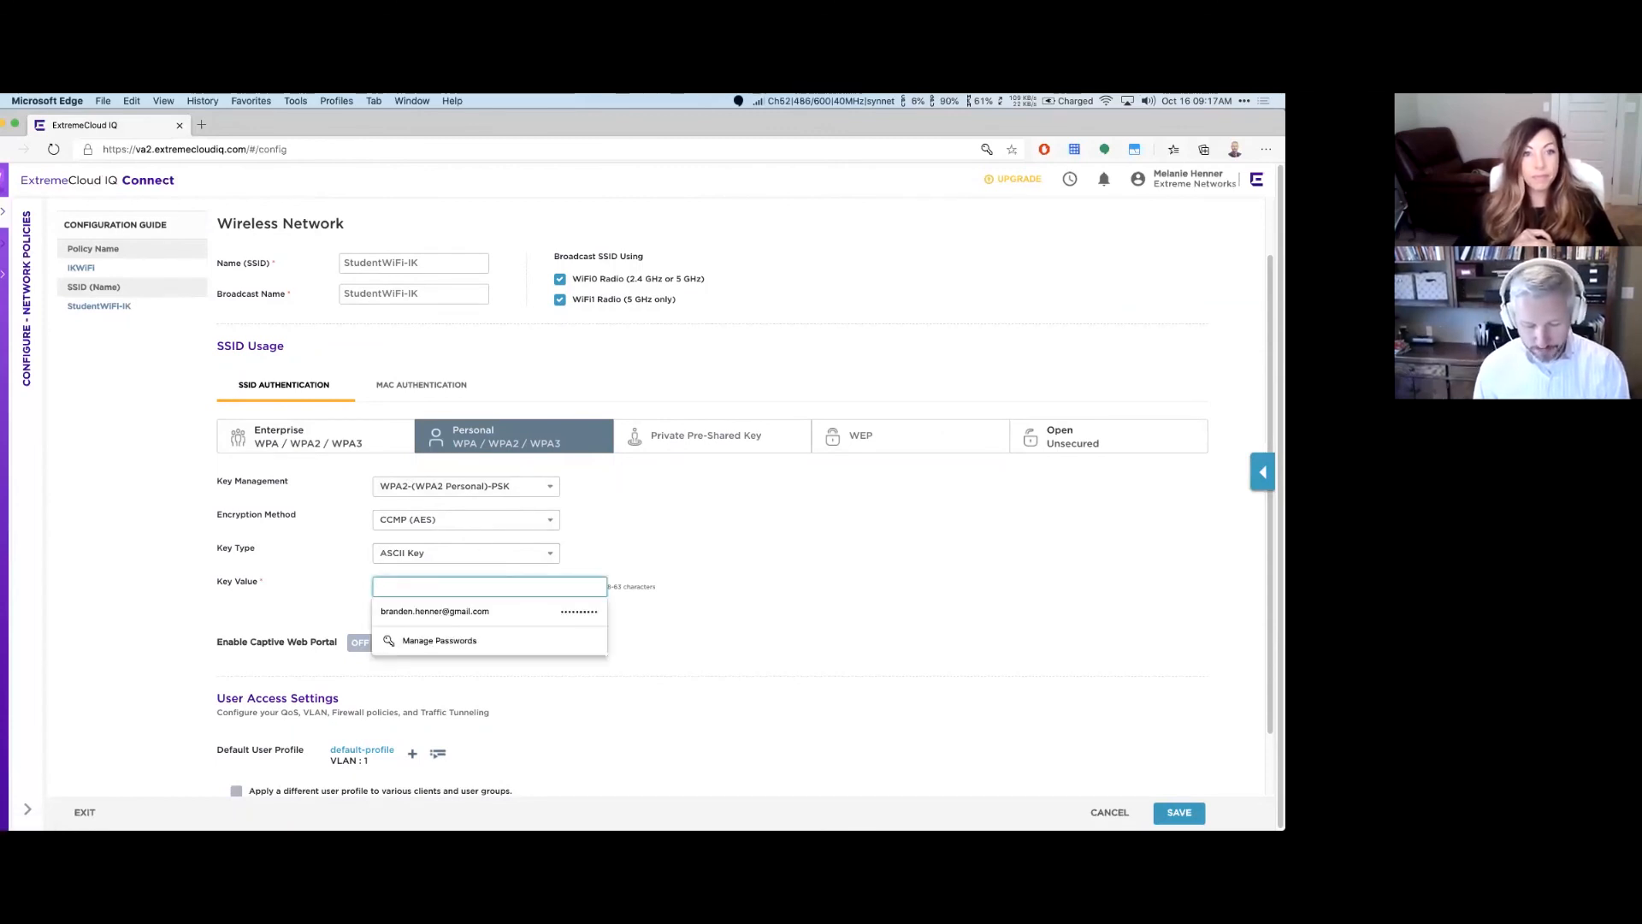
text(•)
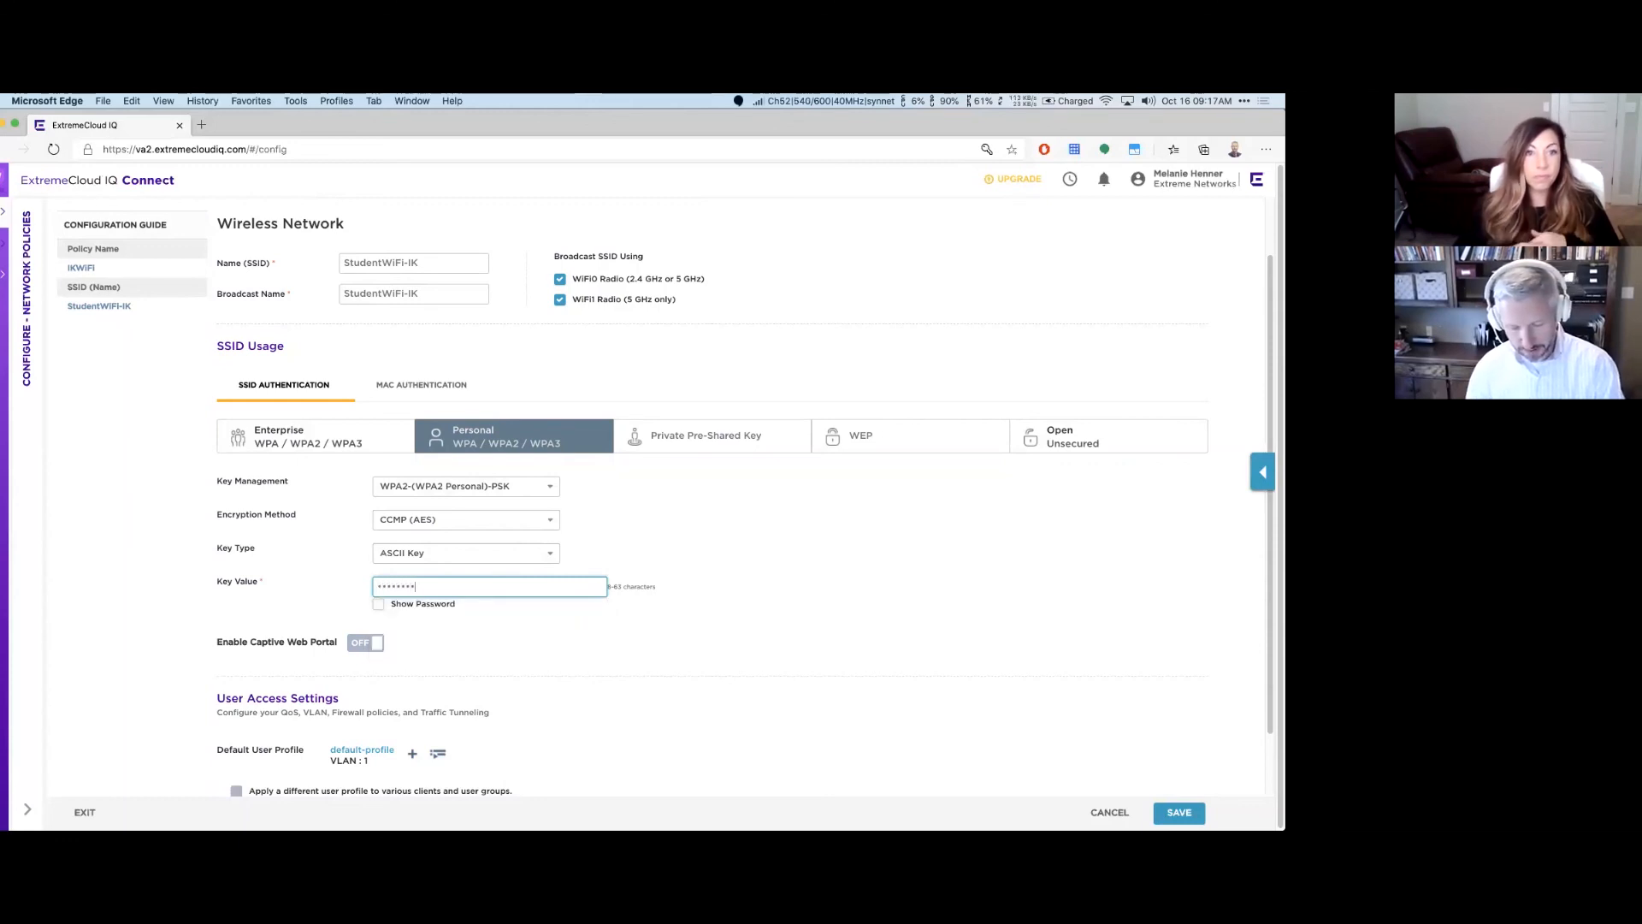
click(417, 603)
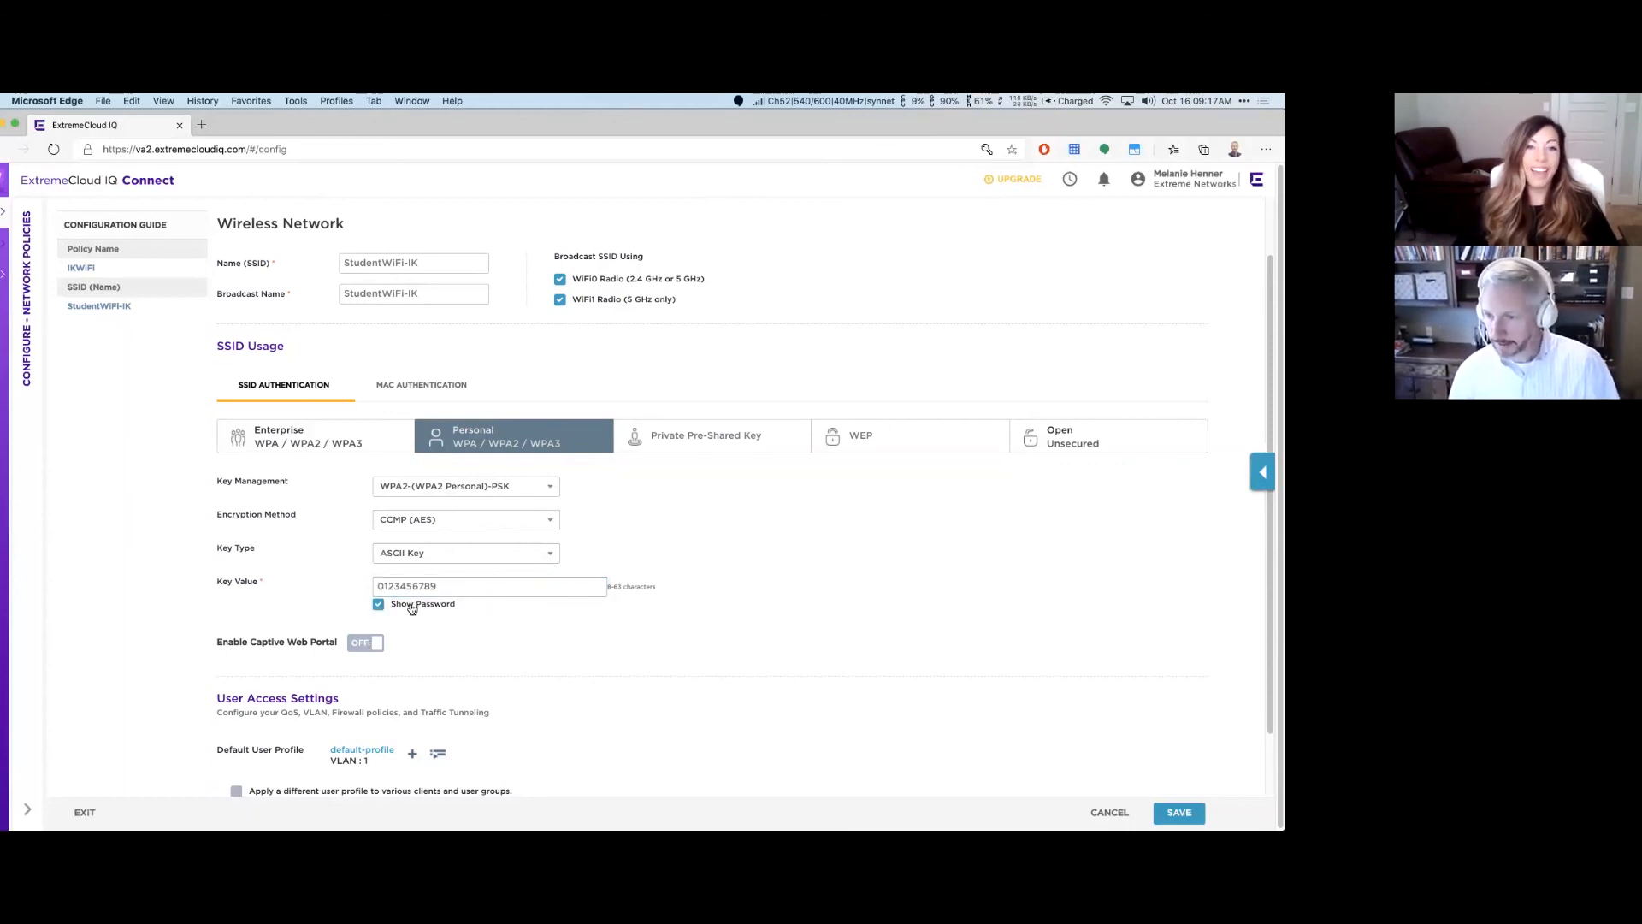
scroll(388, 630, down, 2)
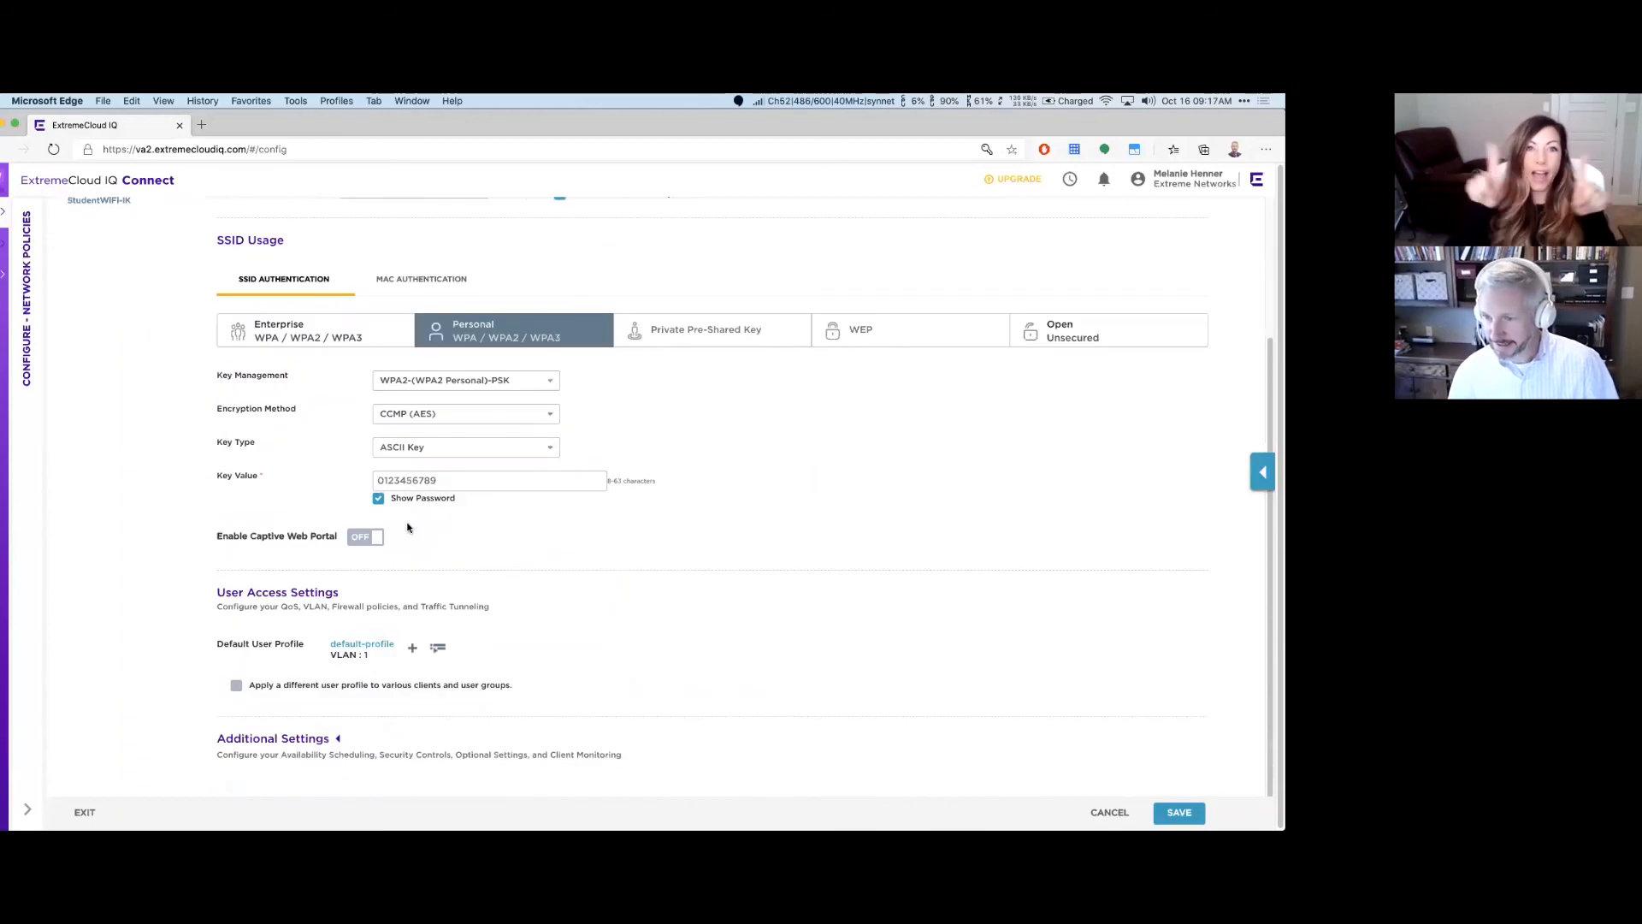
click(447, 484)
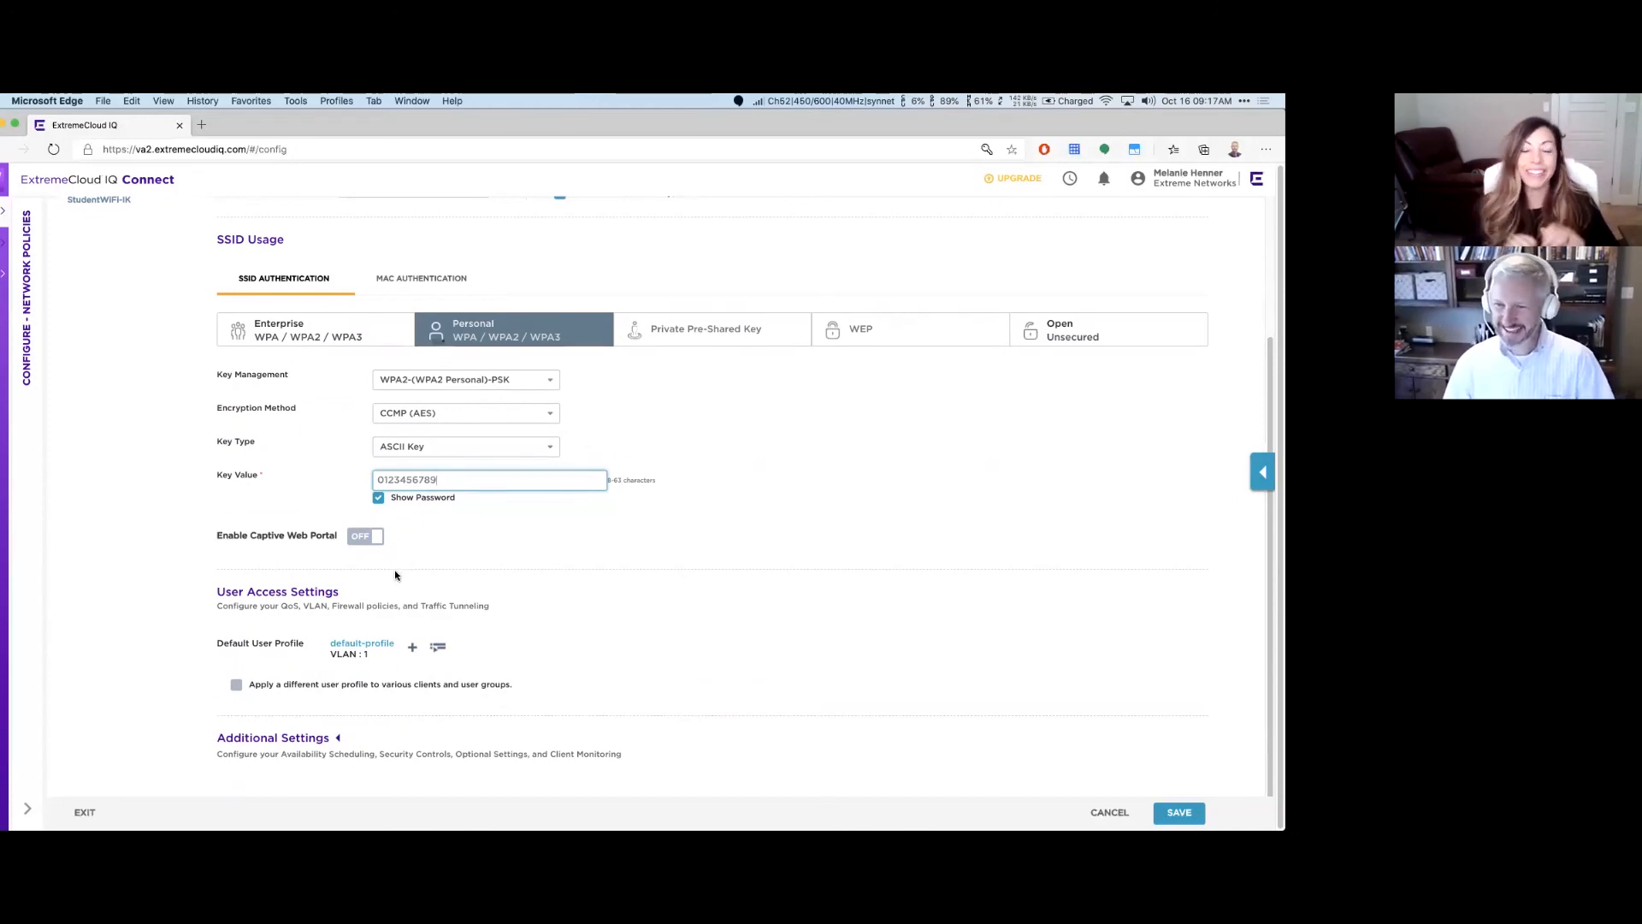
Step: Leave the captive web portal off and open the default-profile user profile settings
click(374, 542)
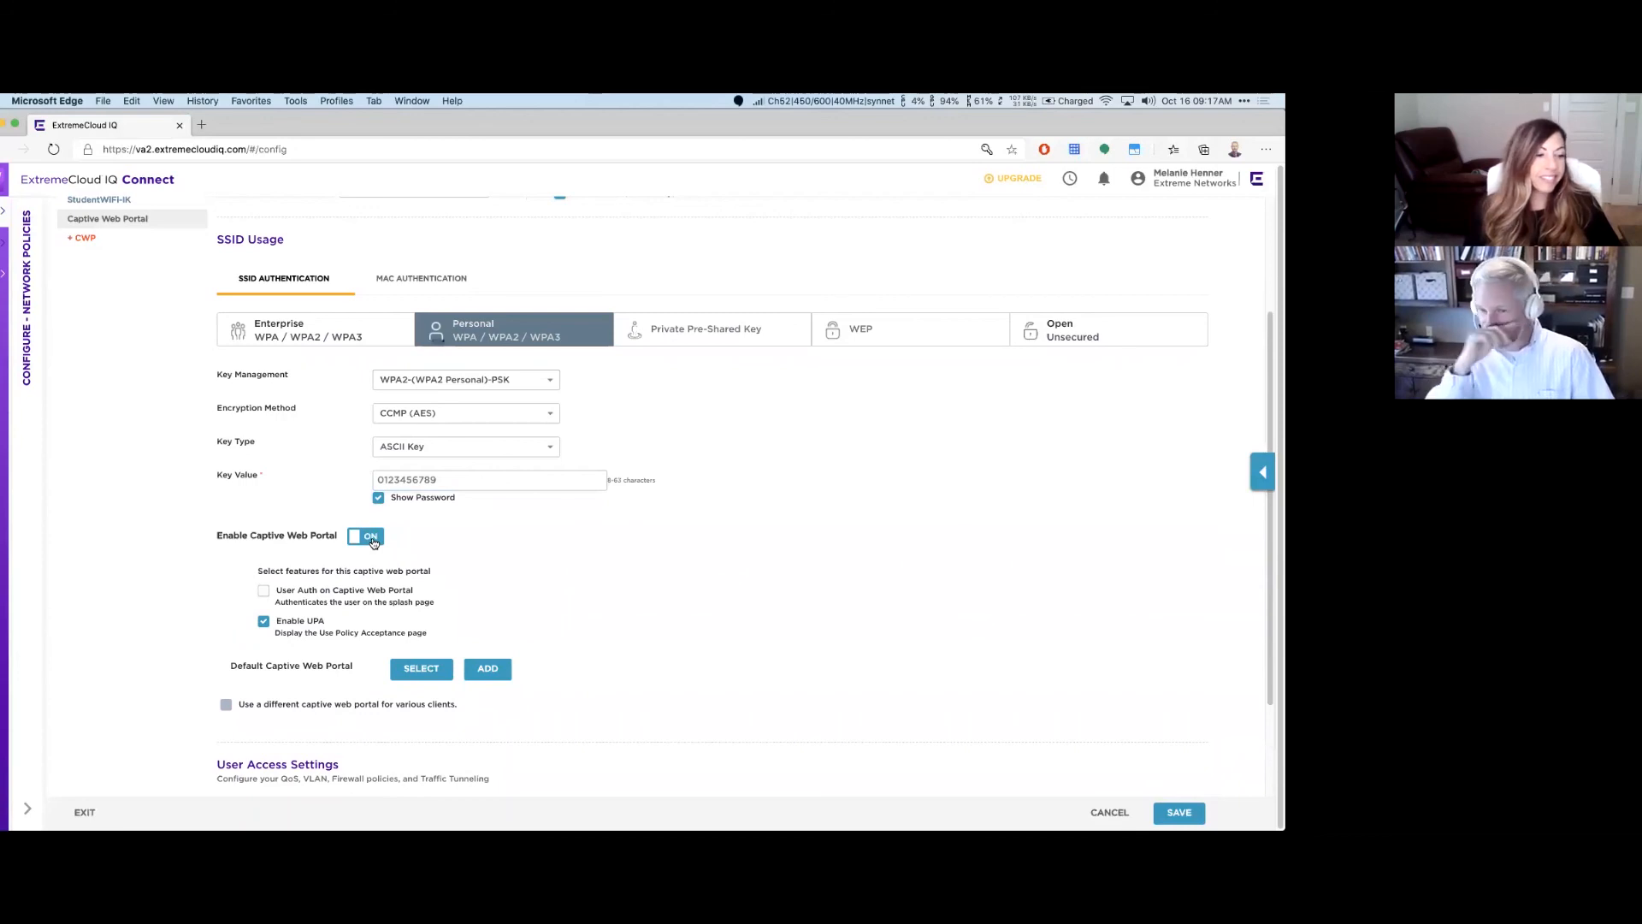
click(373, 542)
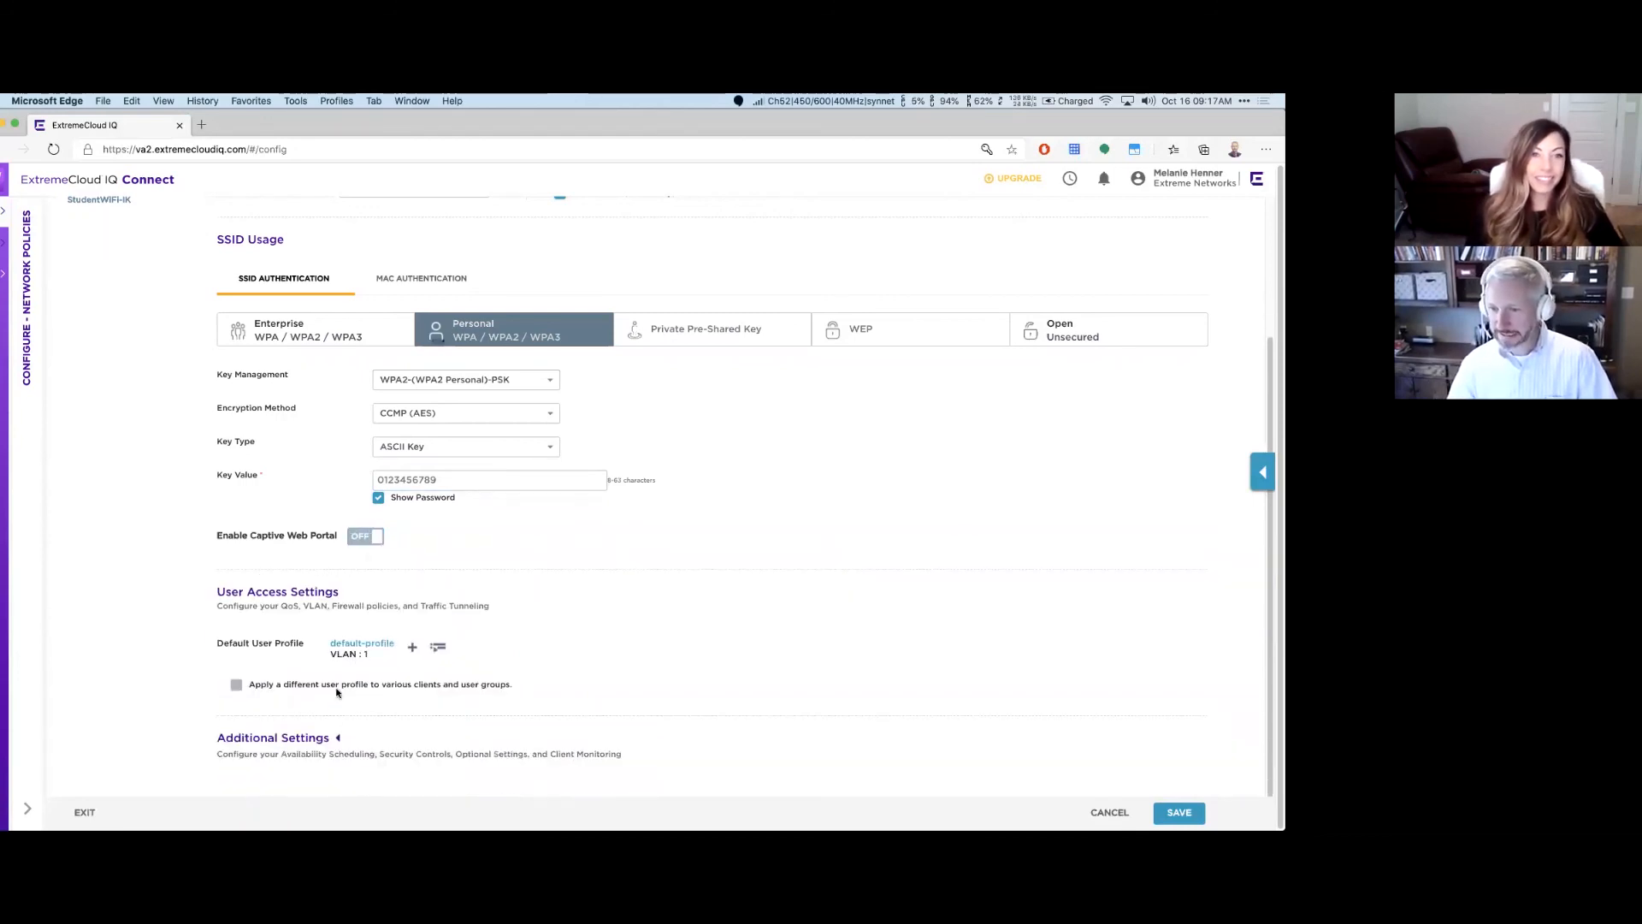
click(362, 644)
click(464, 376)
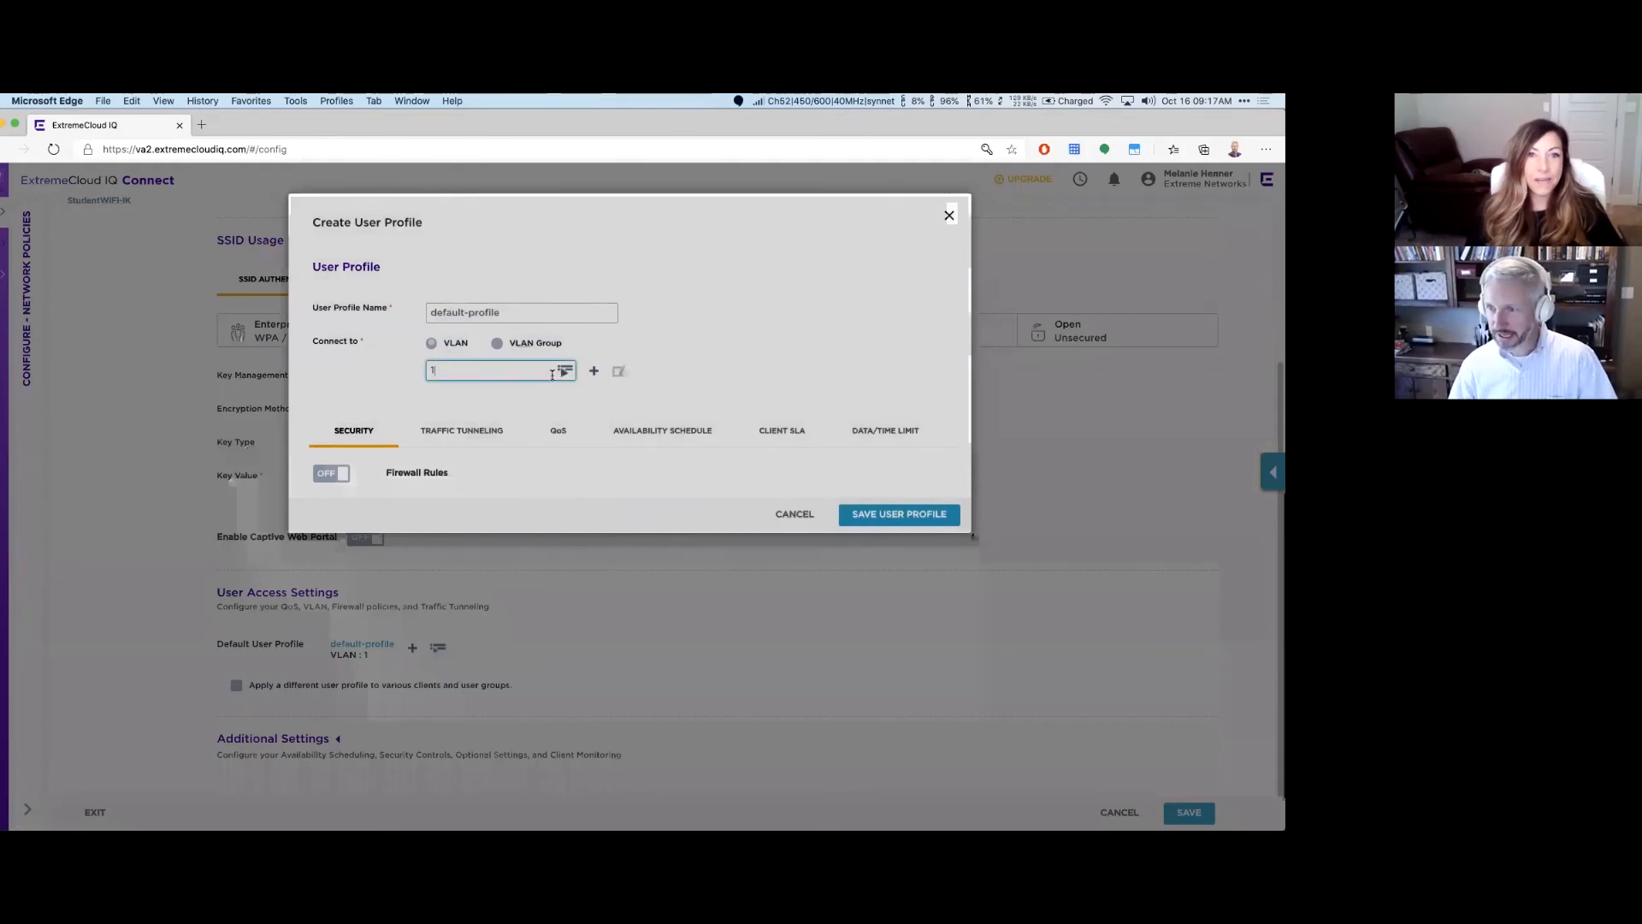
click(343, 475)
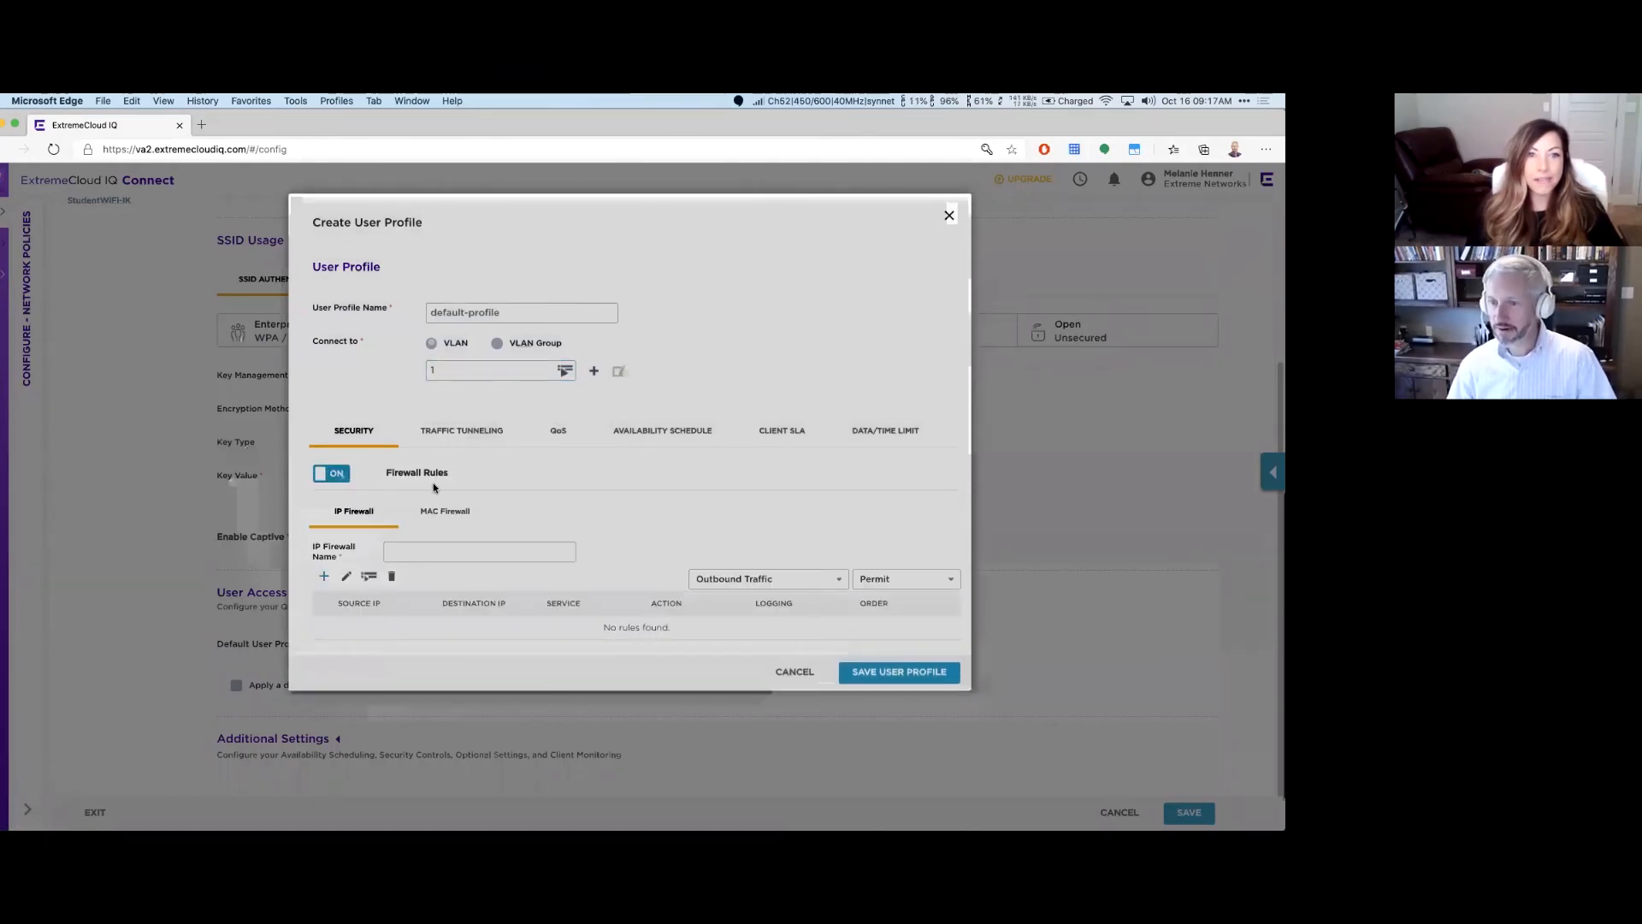
click(323, 575)
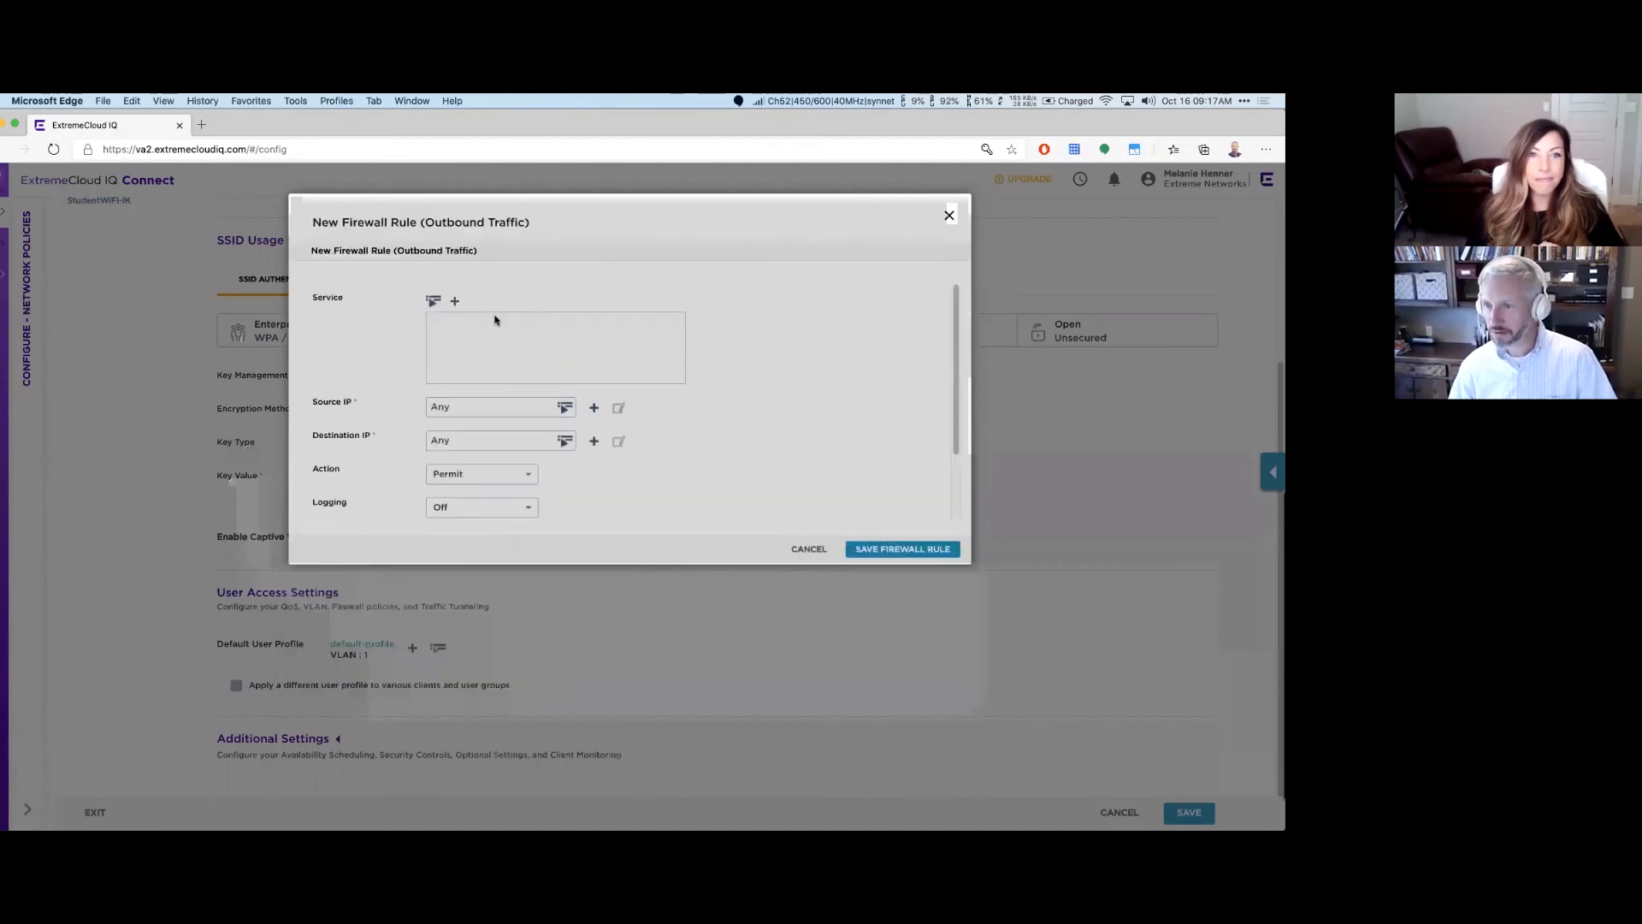
click(433, 301)
click(470, 310)
click(610, 341)
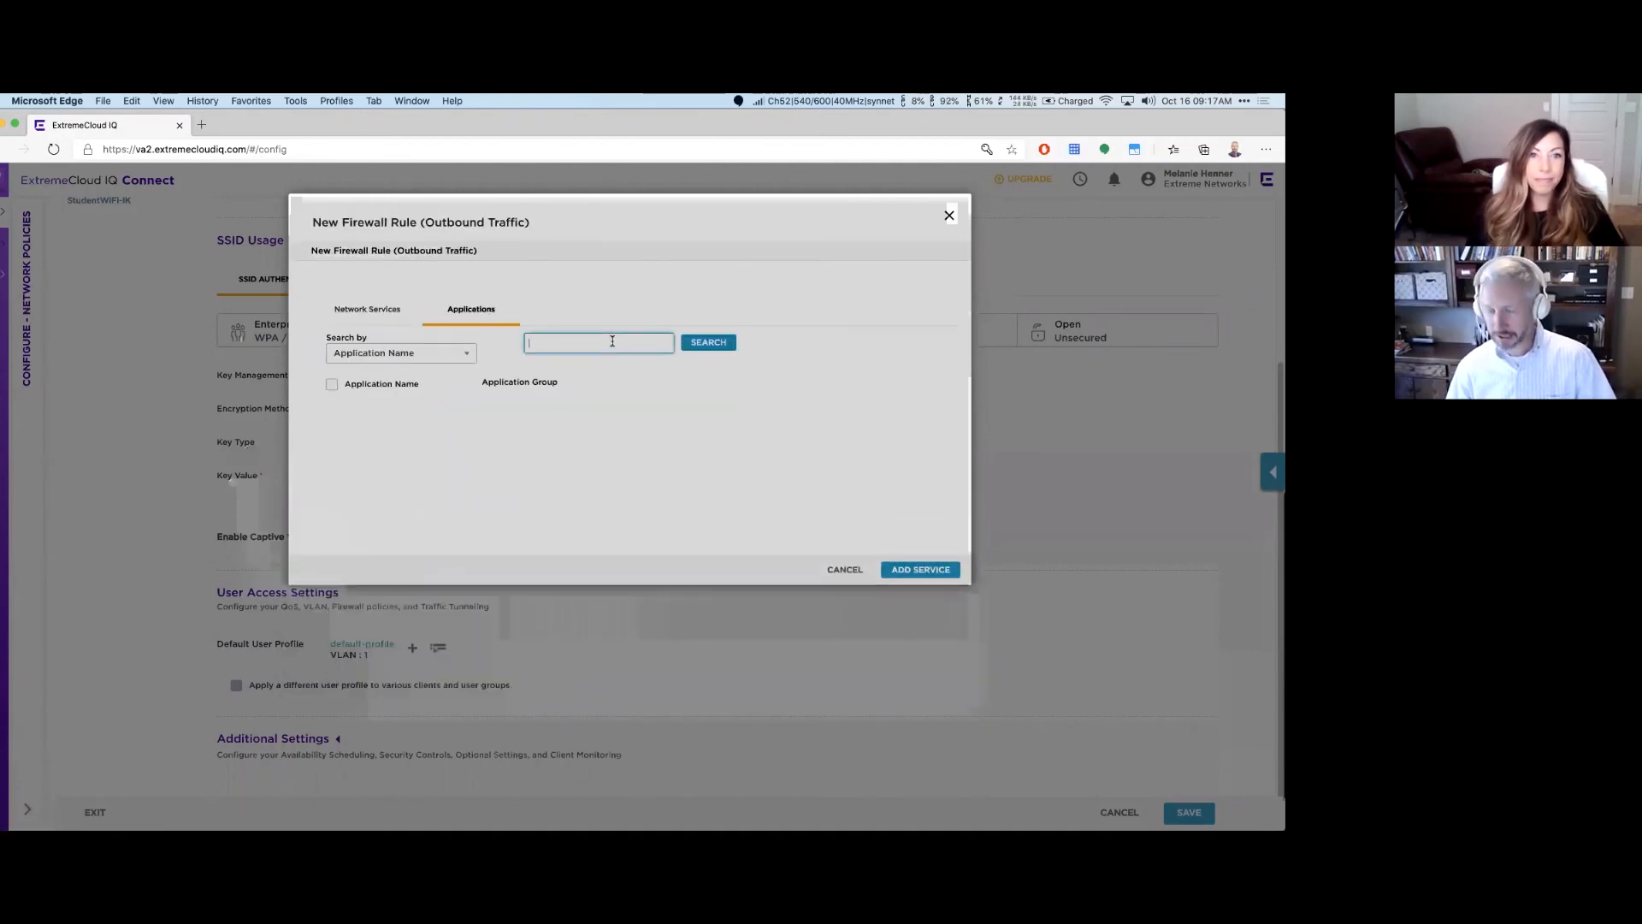
text(netfli)
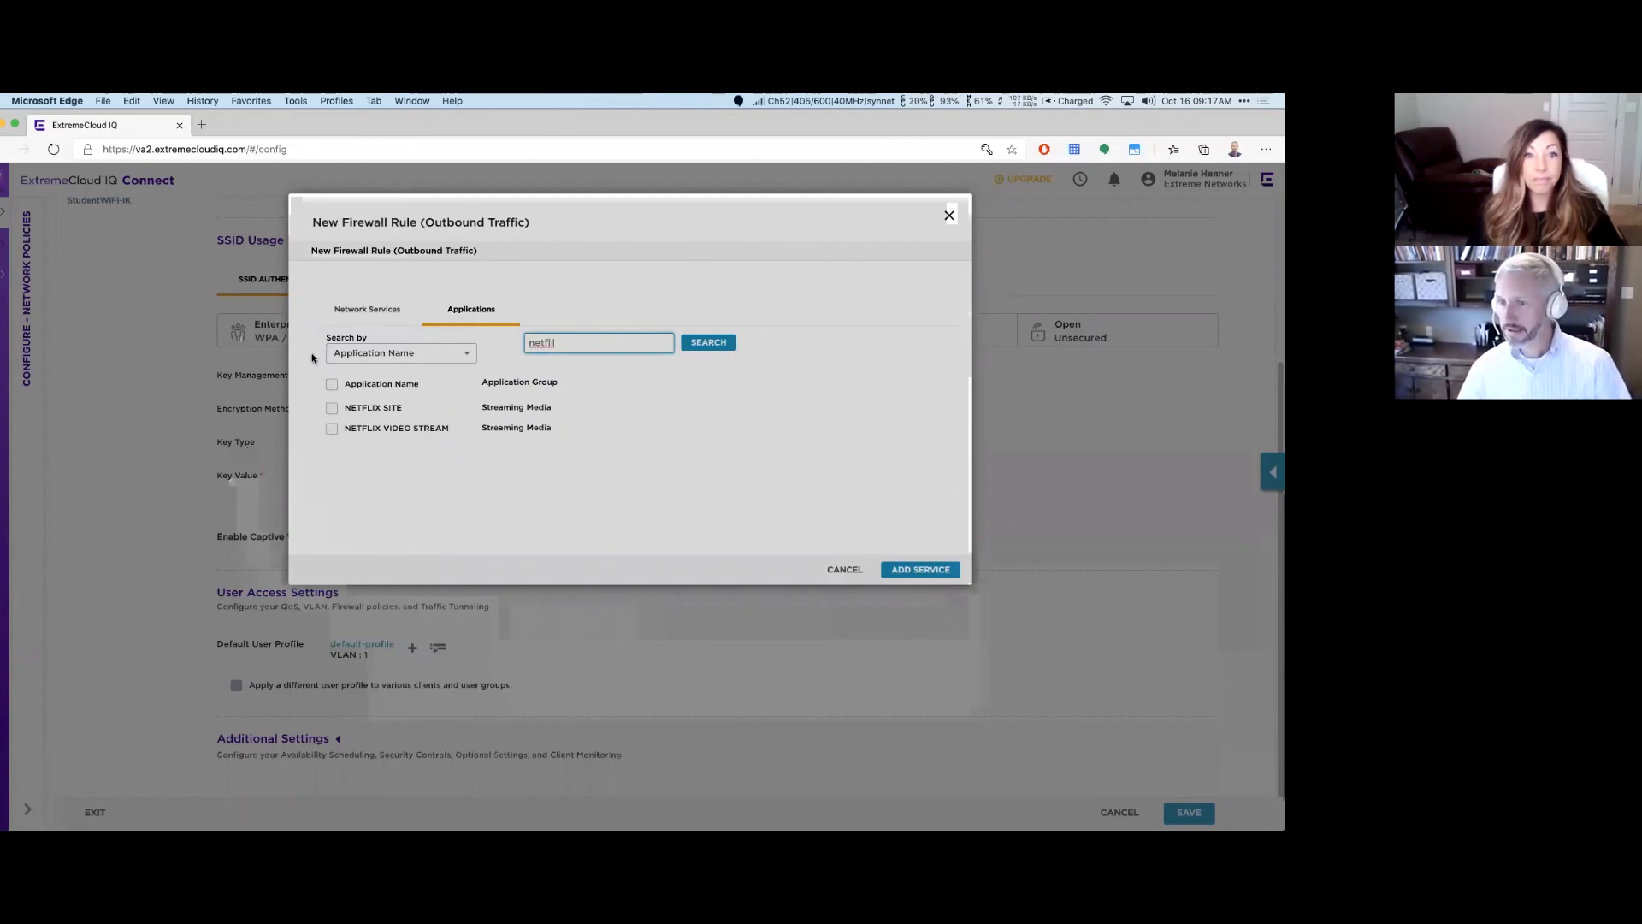
click(332, 428)
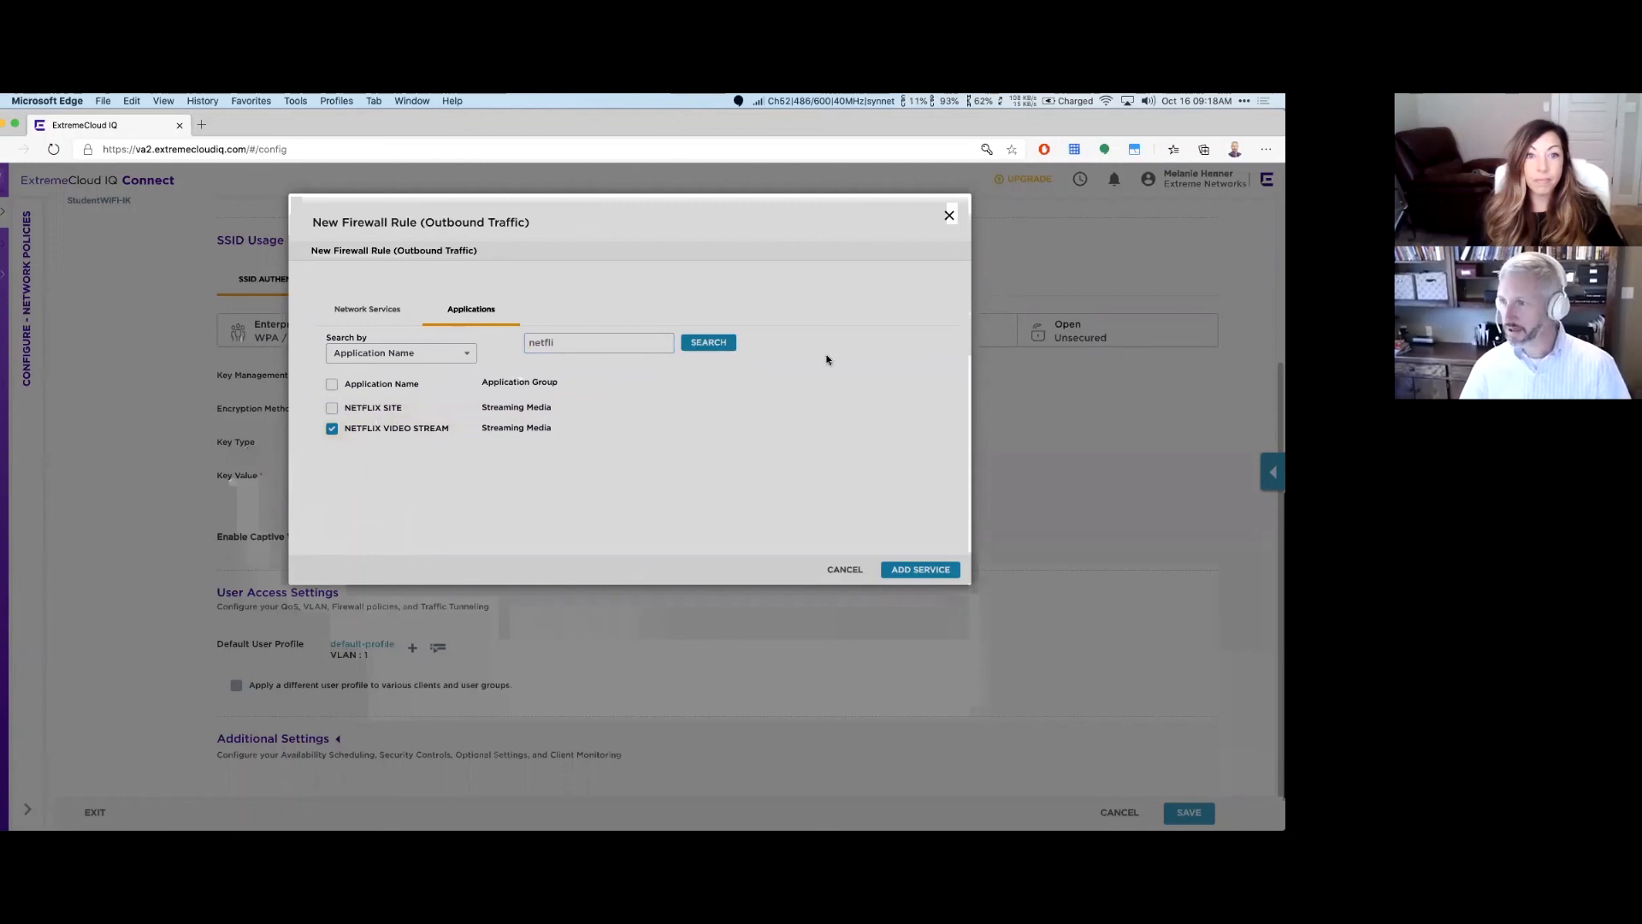
click(909, 566)
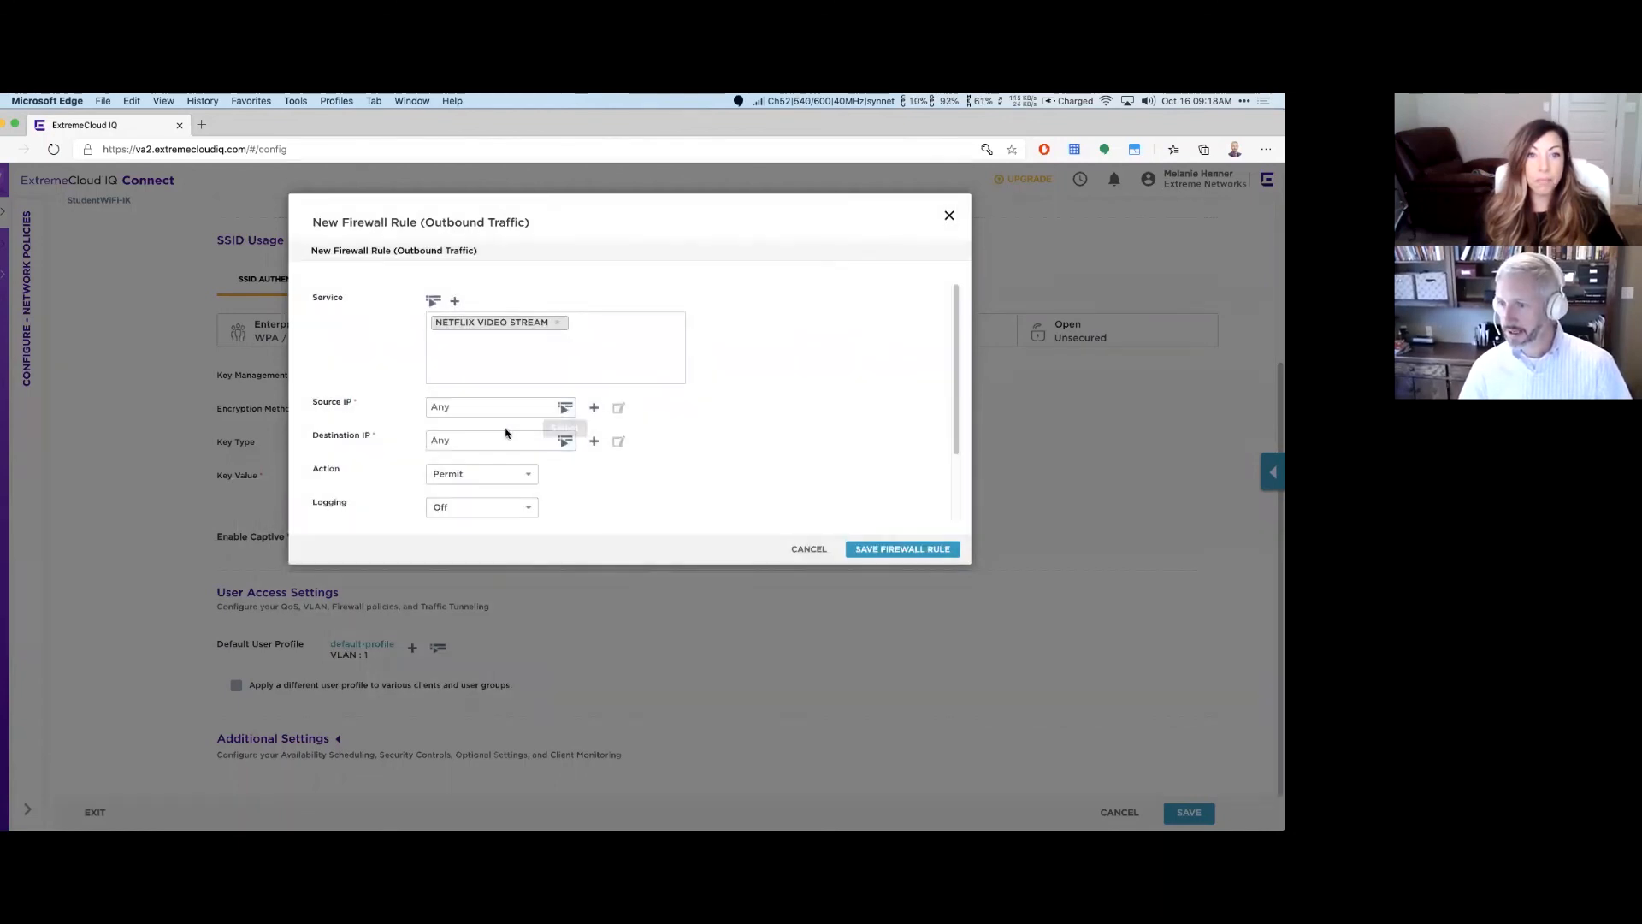
click(528, 474)
click(494, 511)
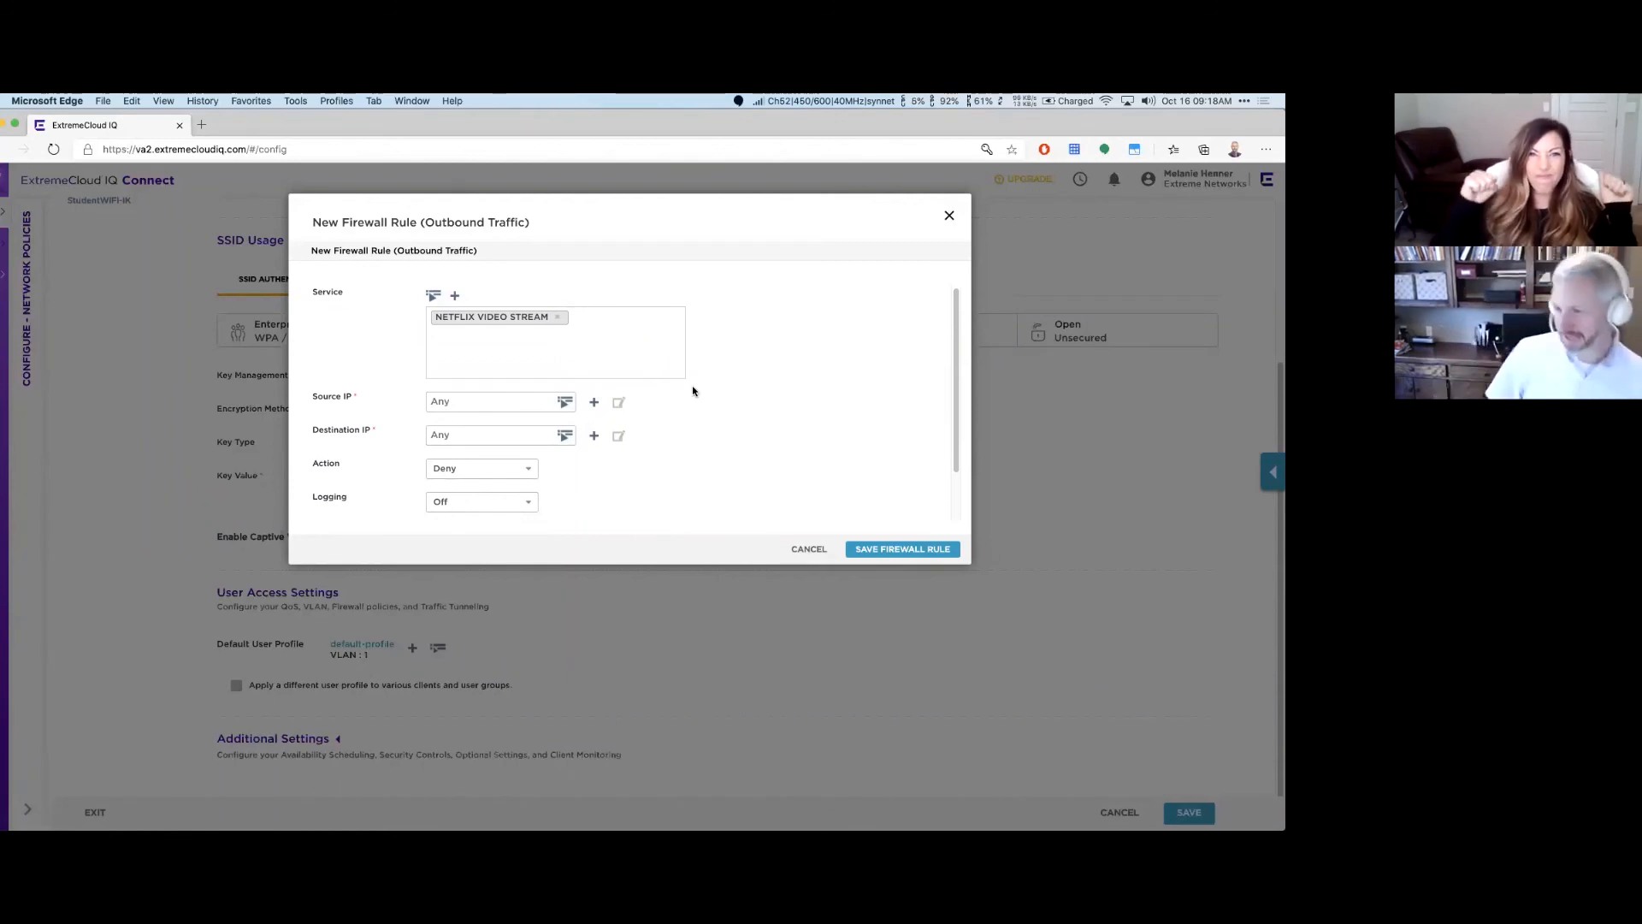
click(921, 548)
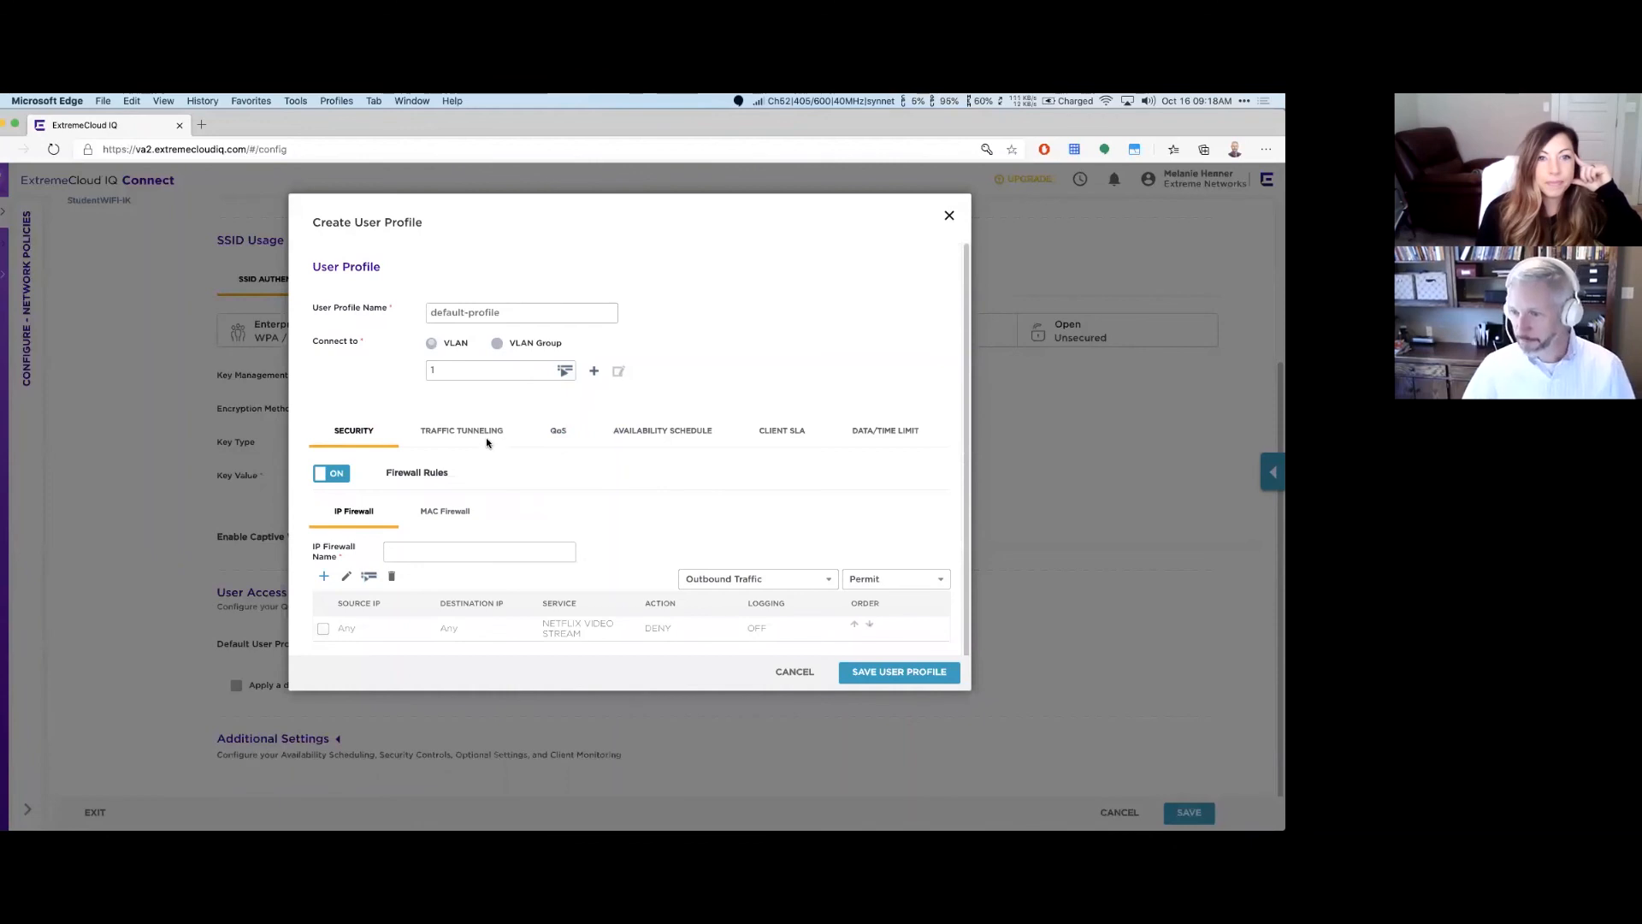
click(565, 439)
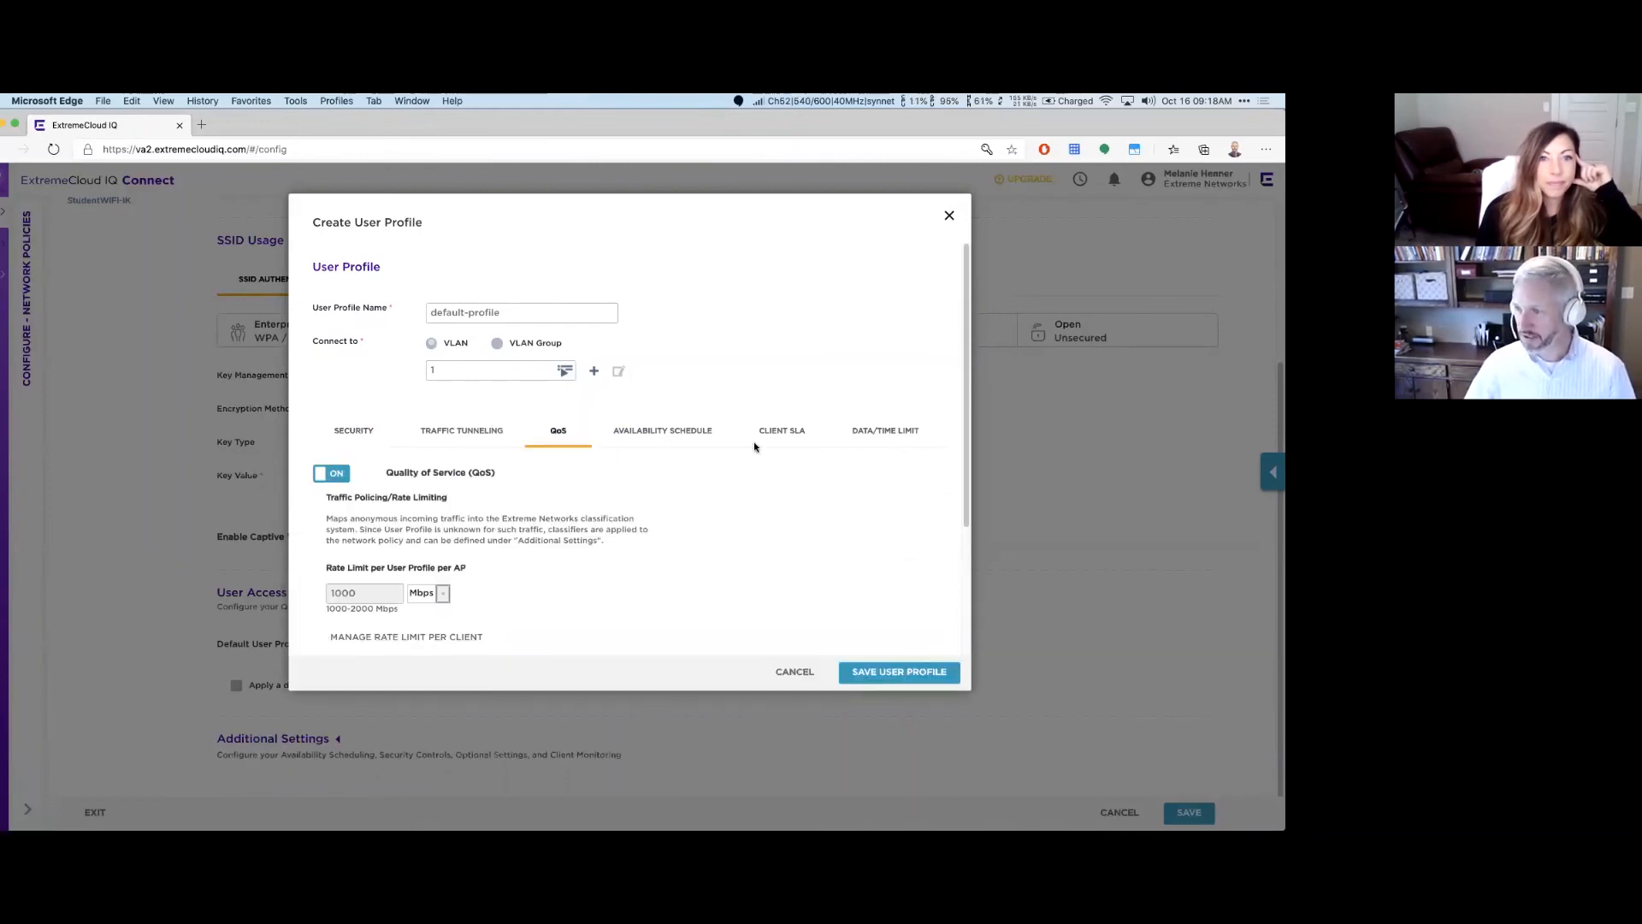
click(889, 431)
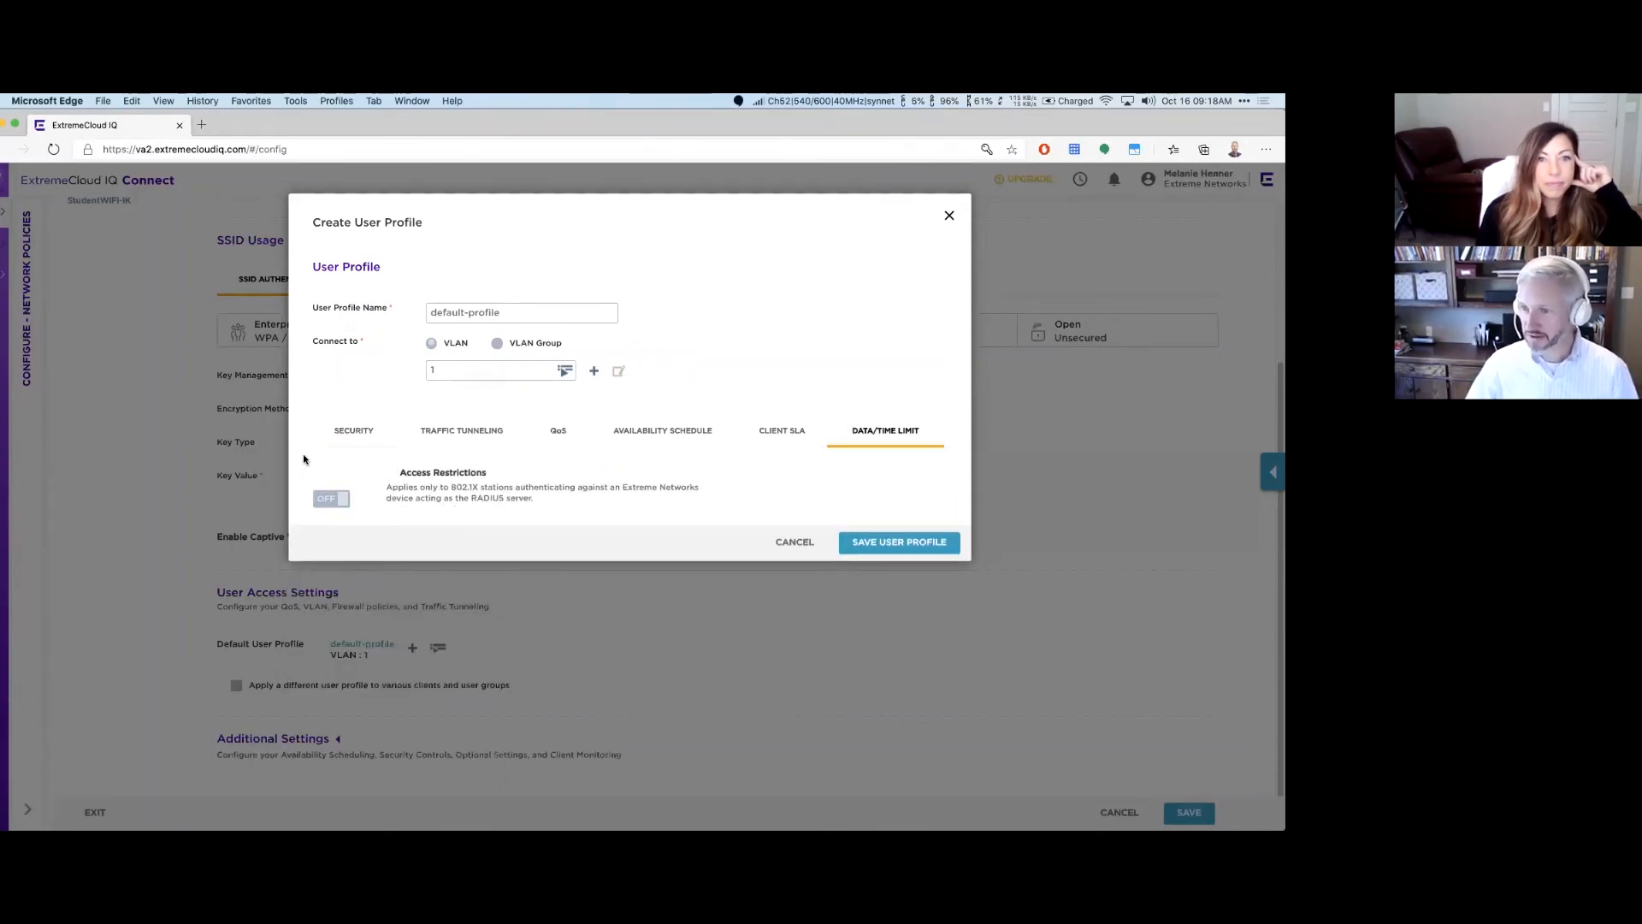
click(915, 541)
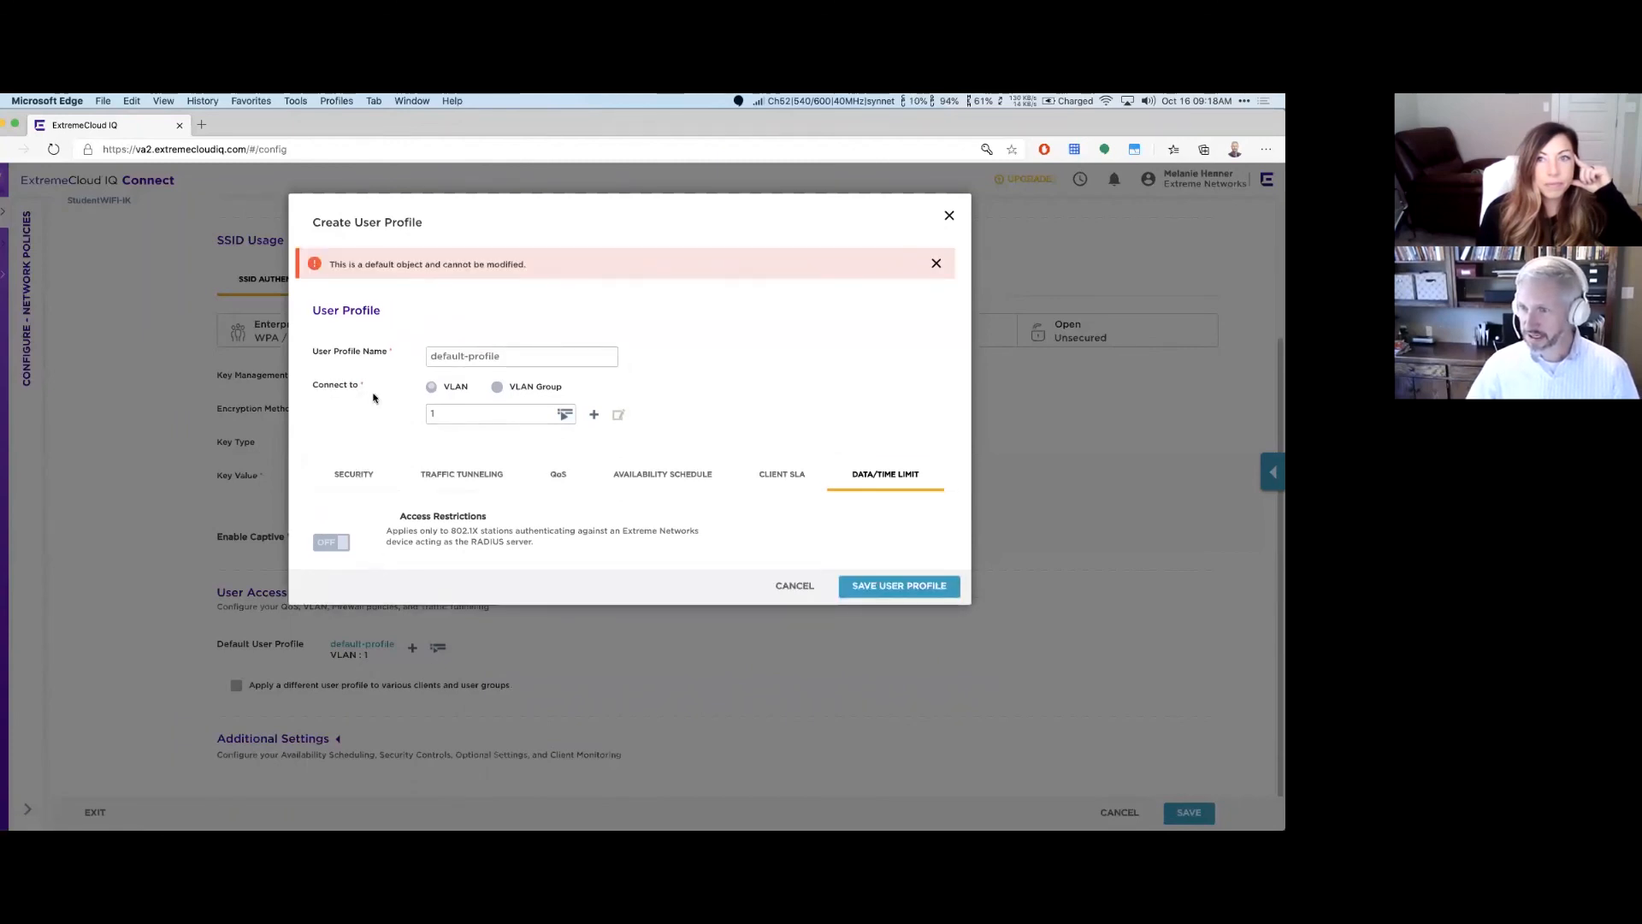
click(344, 479)
click(500, 347)
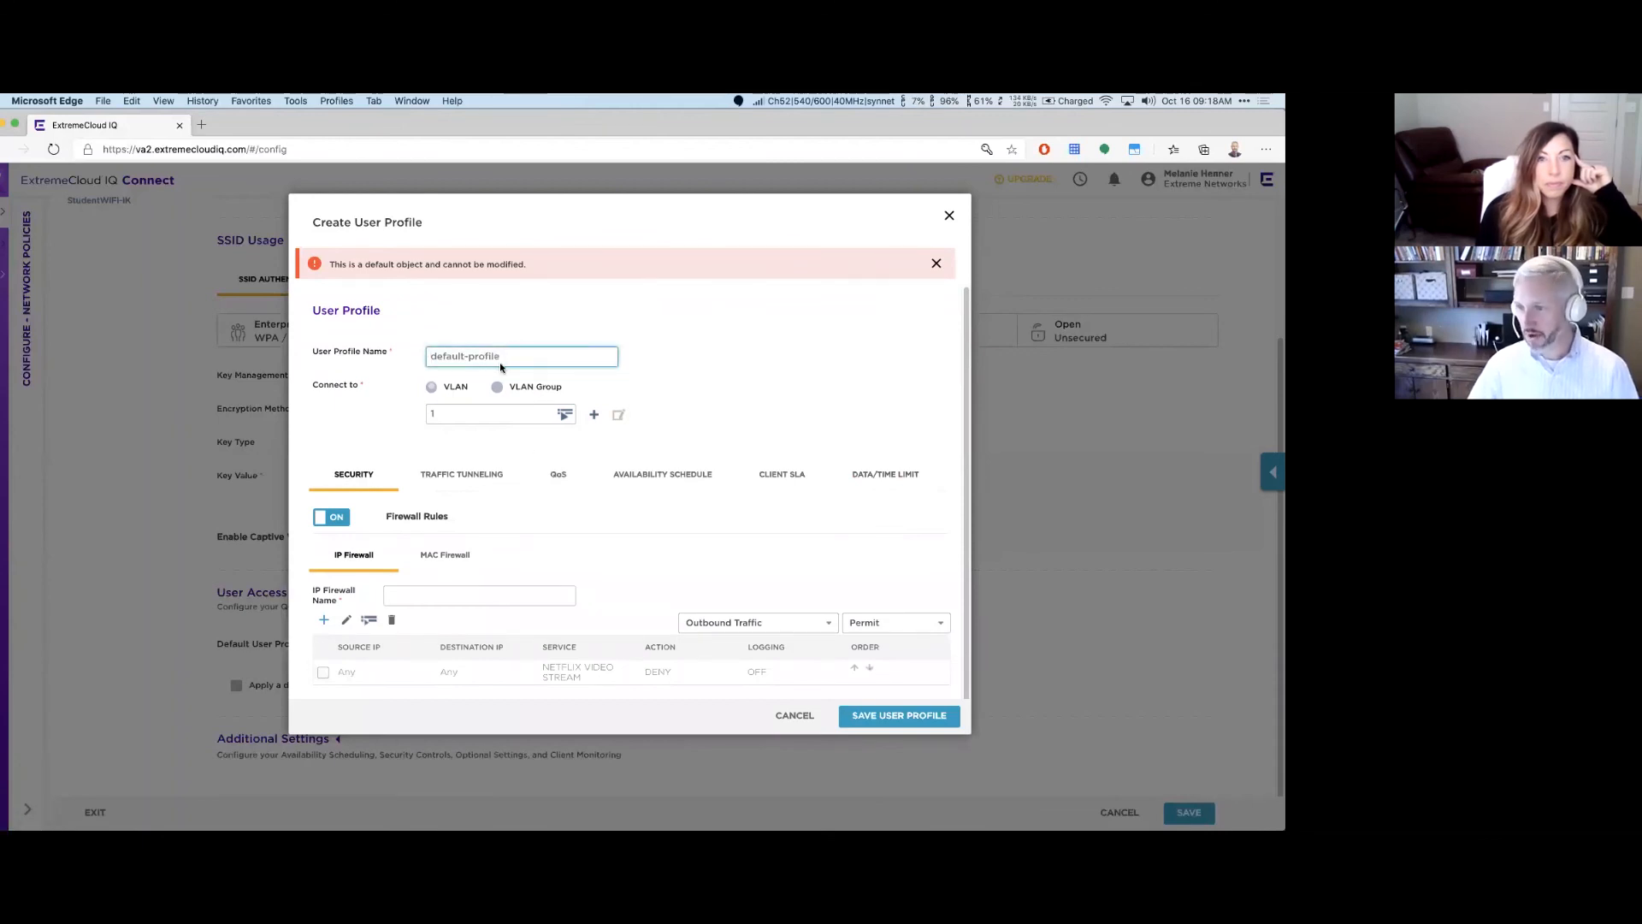
Step: Discard the default profile changes and start a new user profile named 'restricteetflix'
click(792, 717)
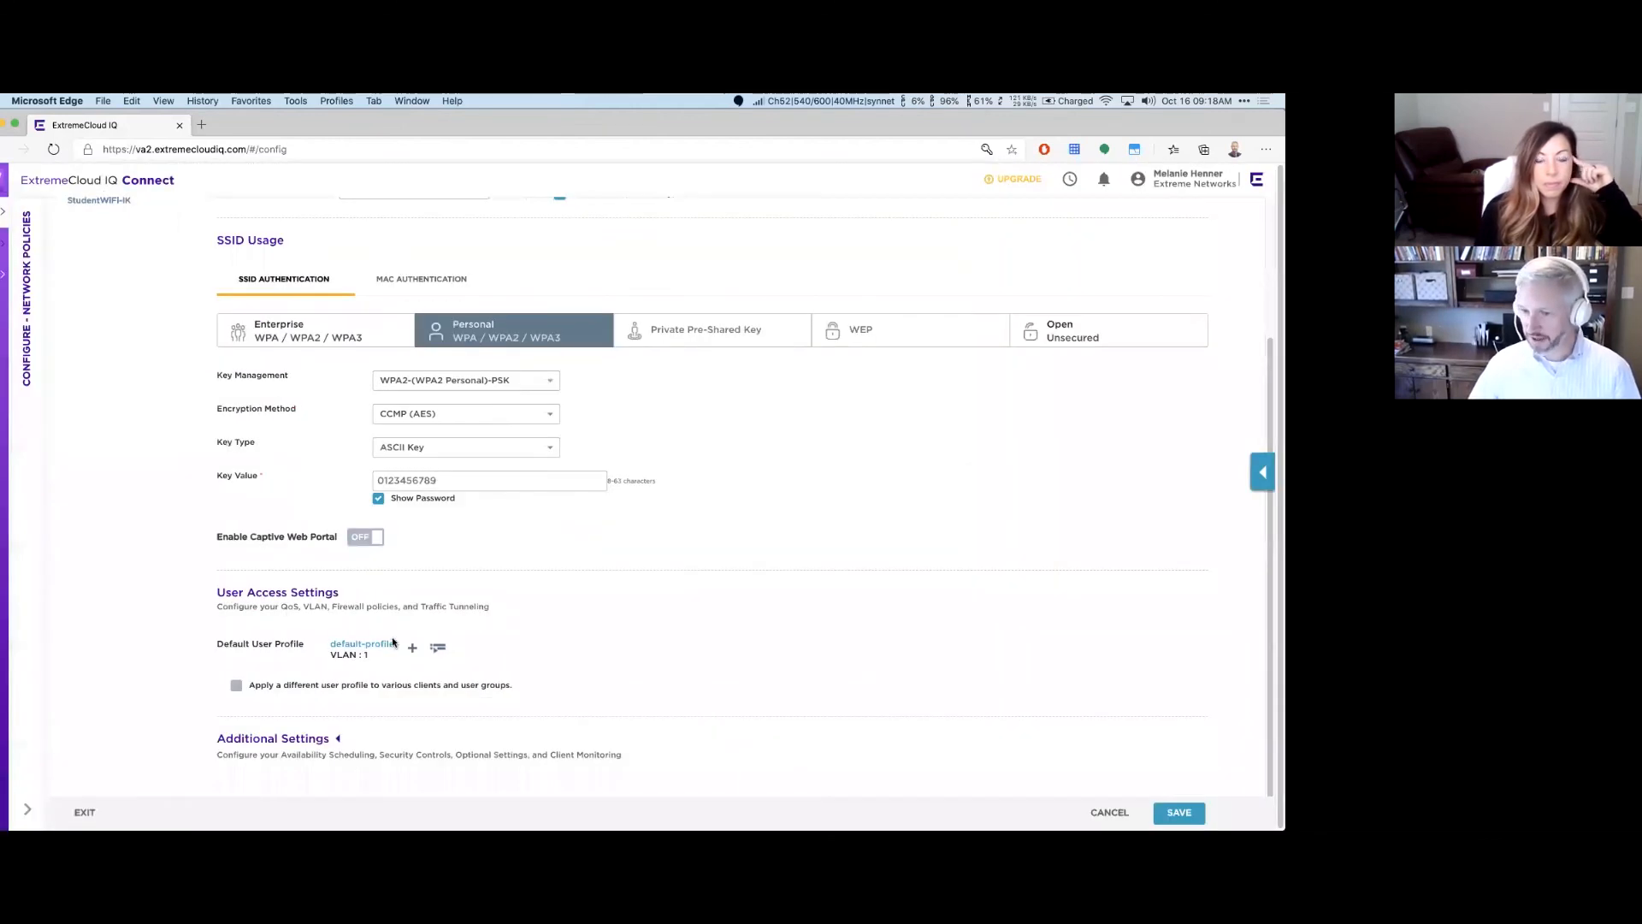
click(412, 648)
click(477, 315)
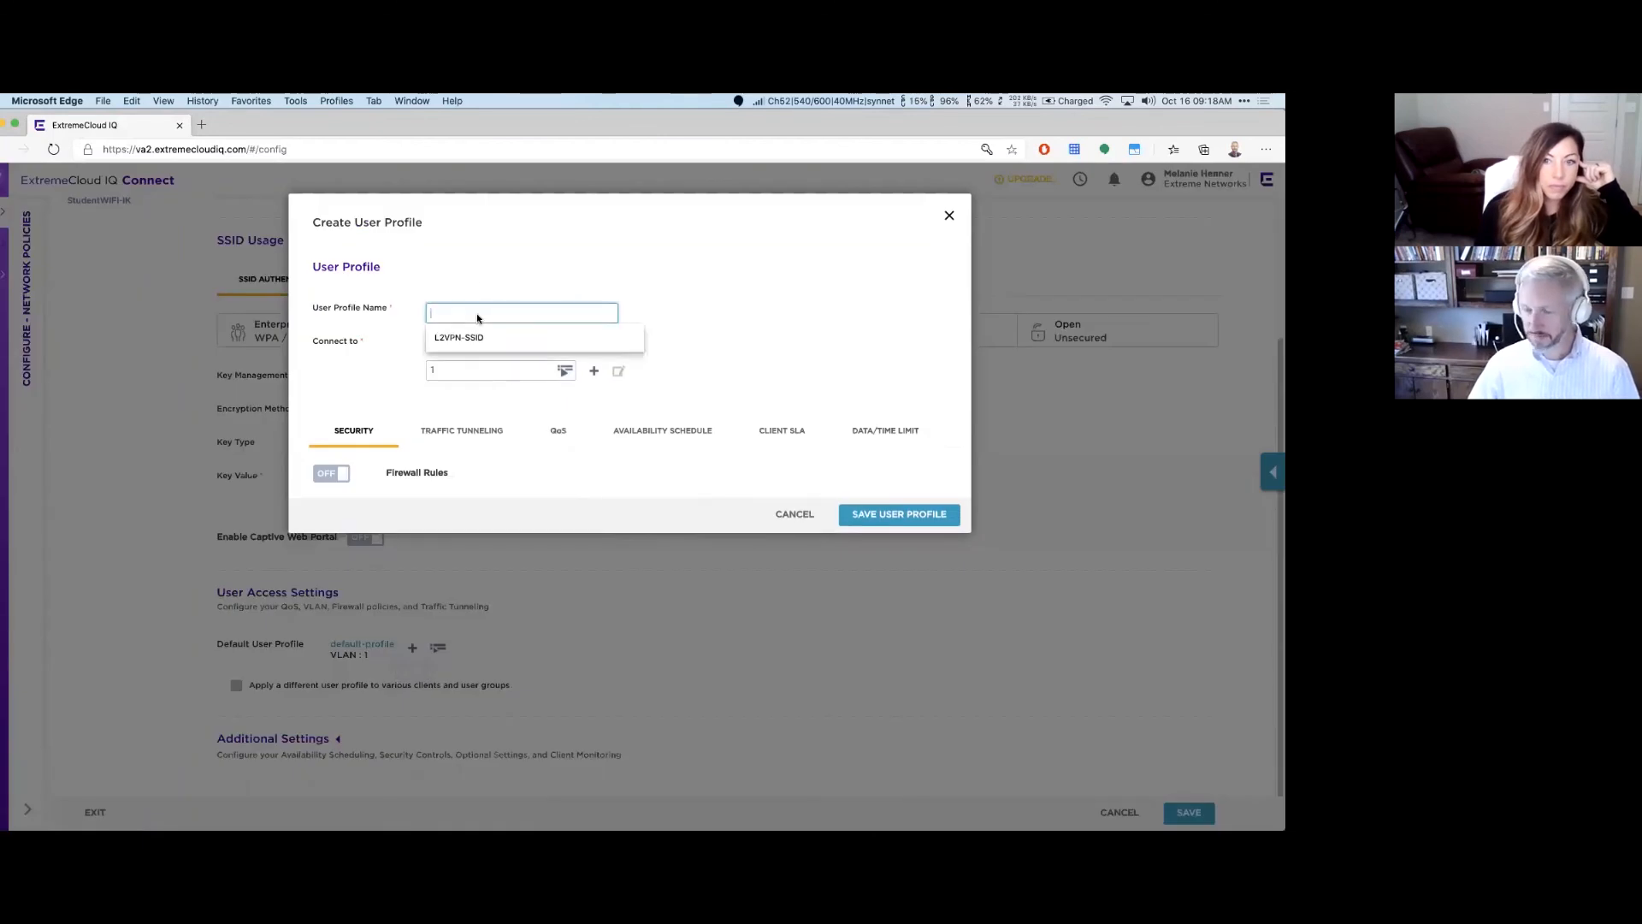
text(res)
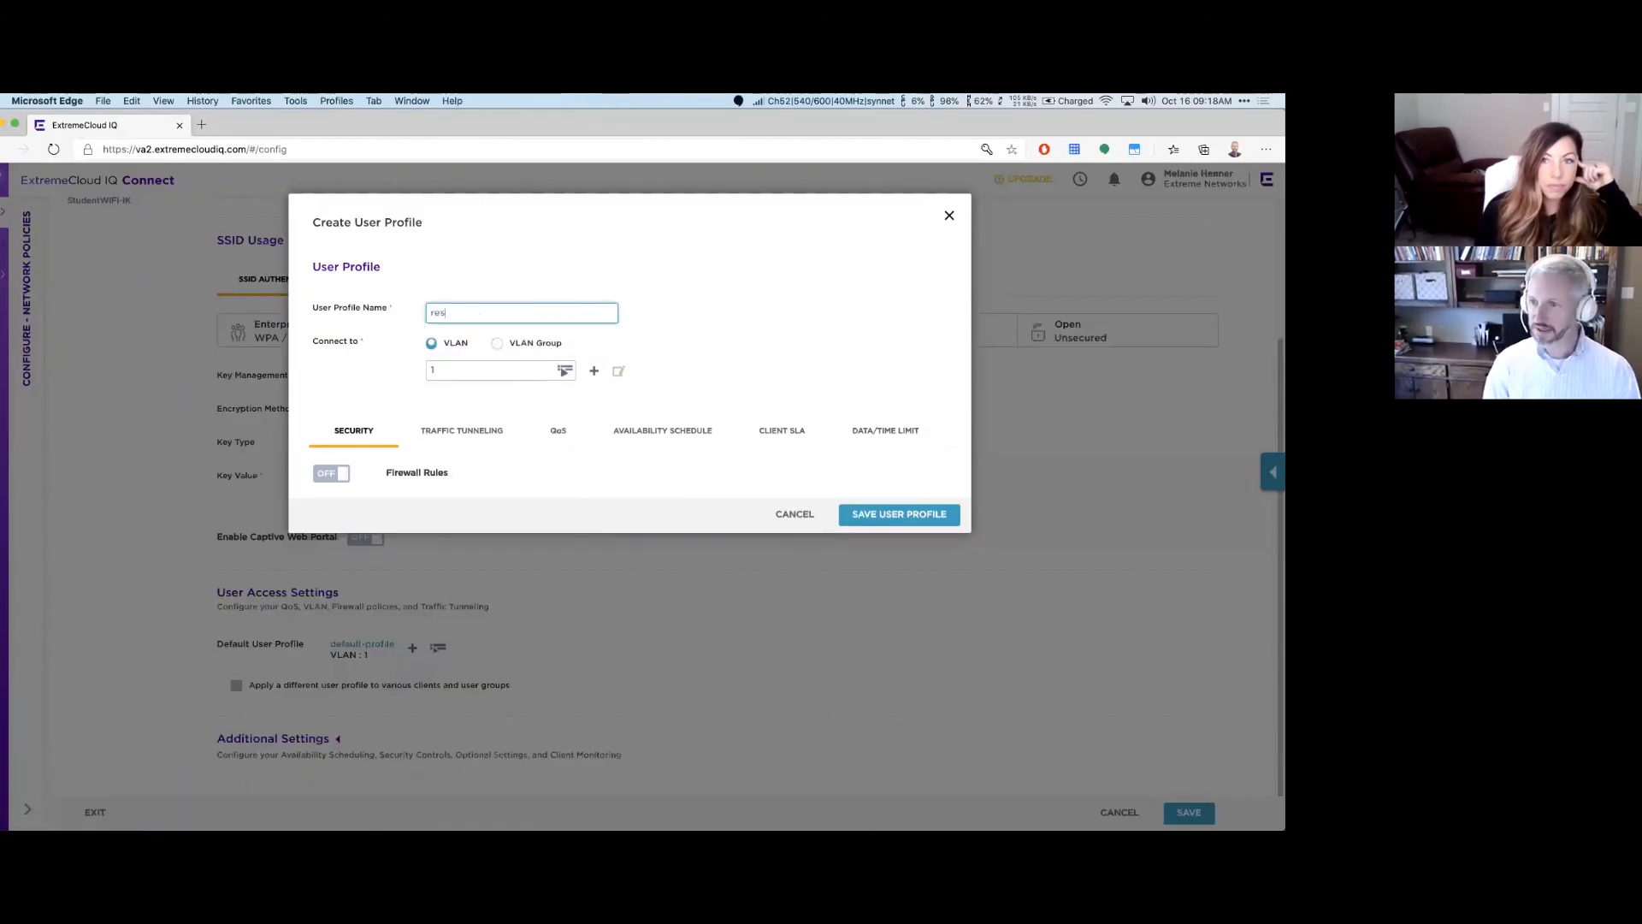
text(tricteetfl)
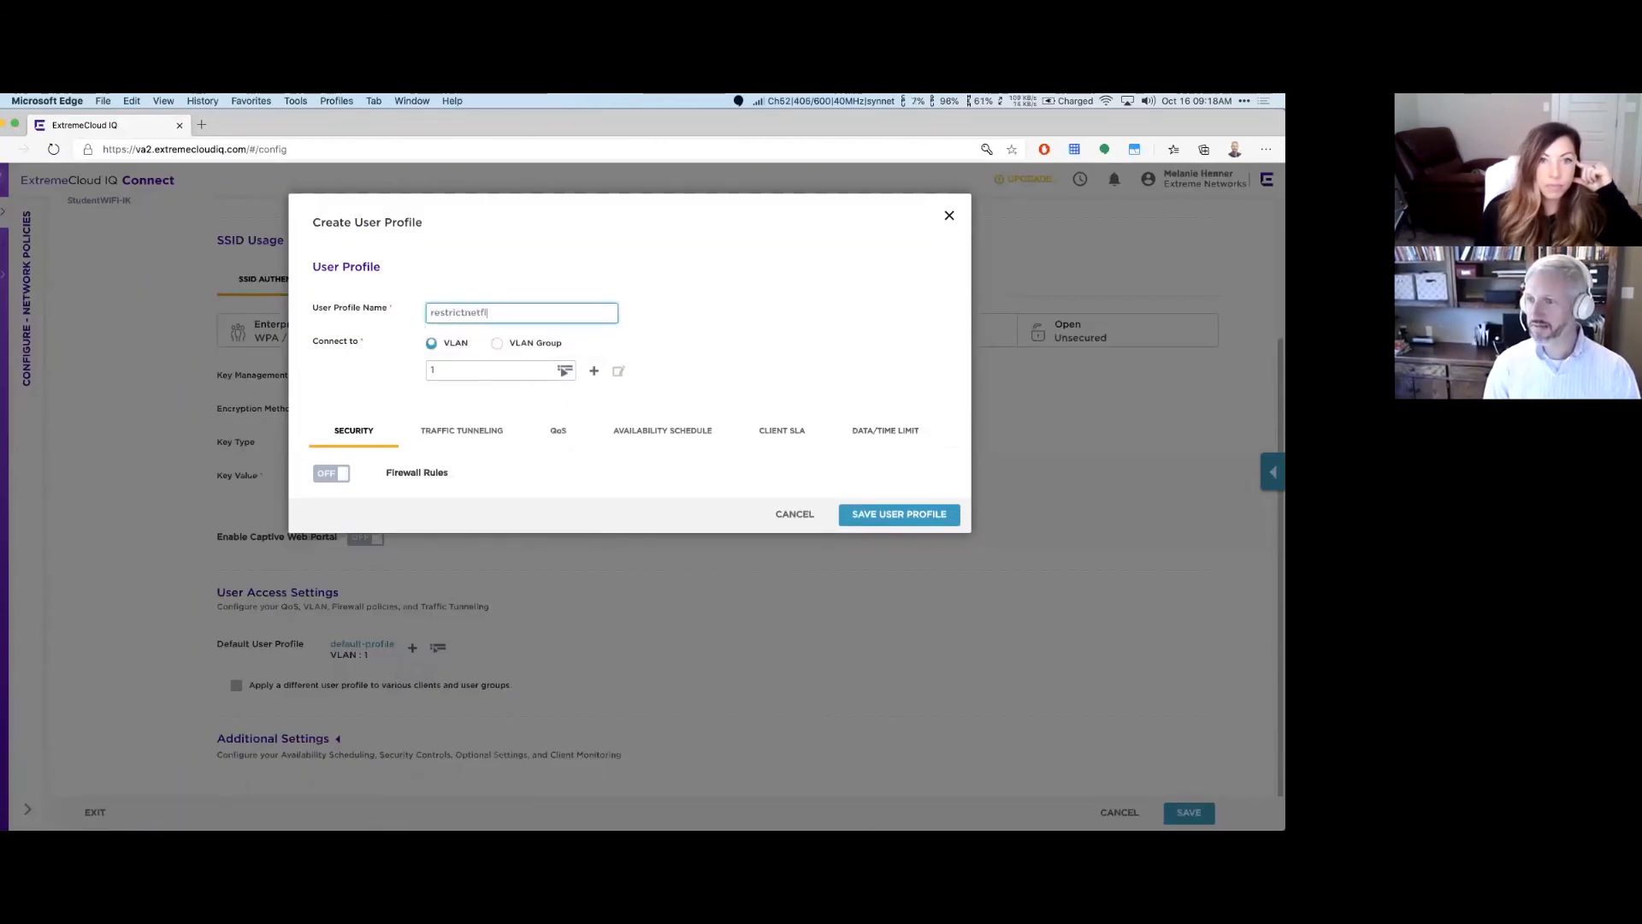
text(ix)
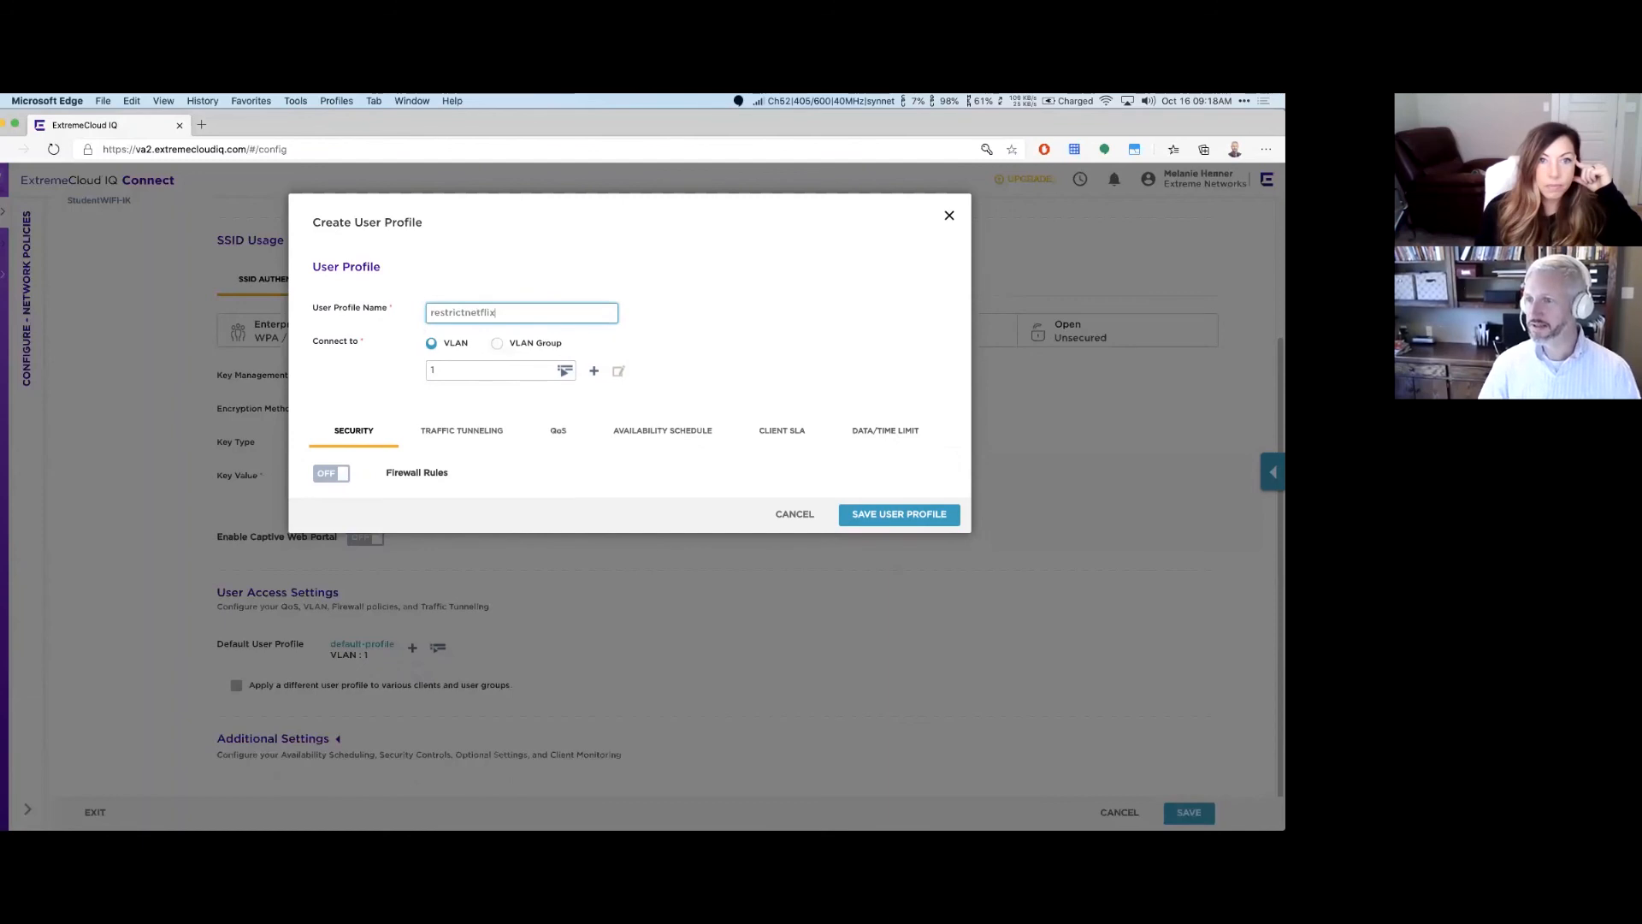
Step: Turn on firewall rules and add a rule denying the NETFLIX VIDEO STREAM application
click(349, 471)
click(317, 574)
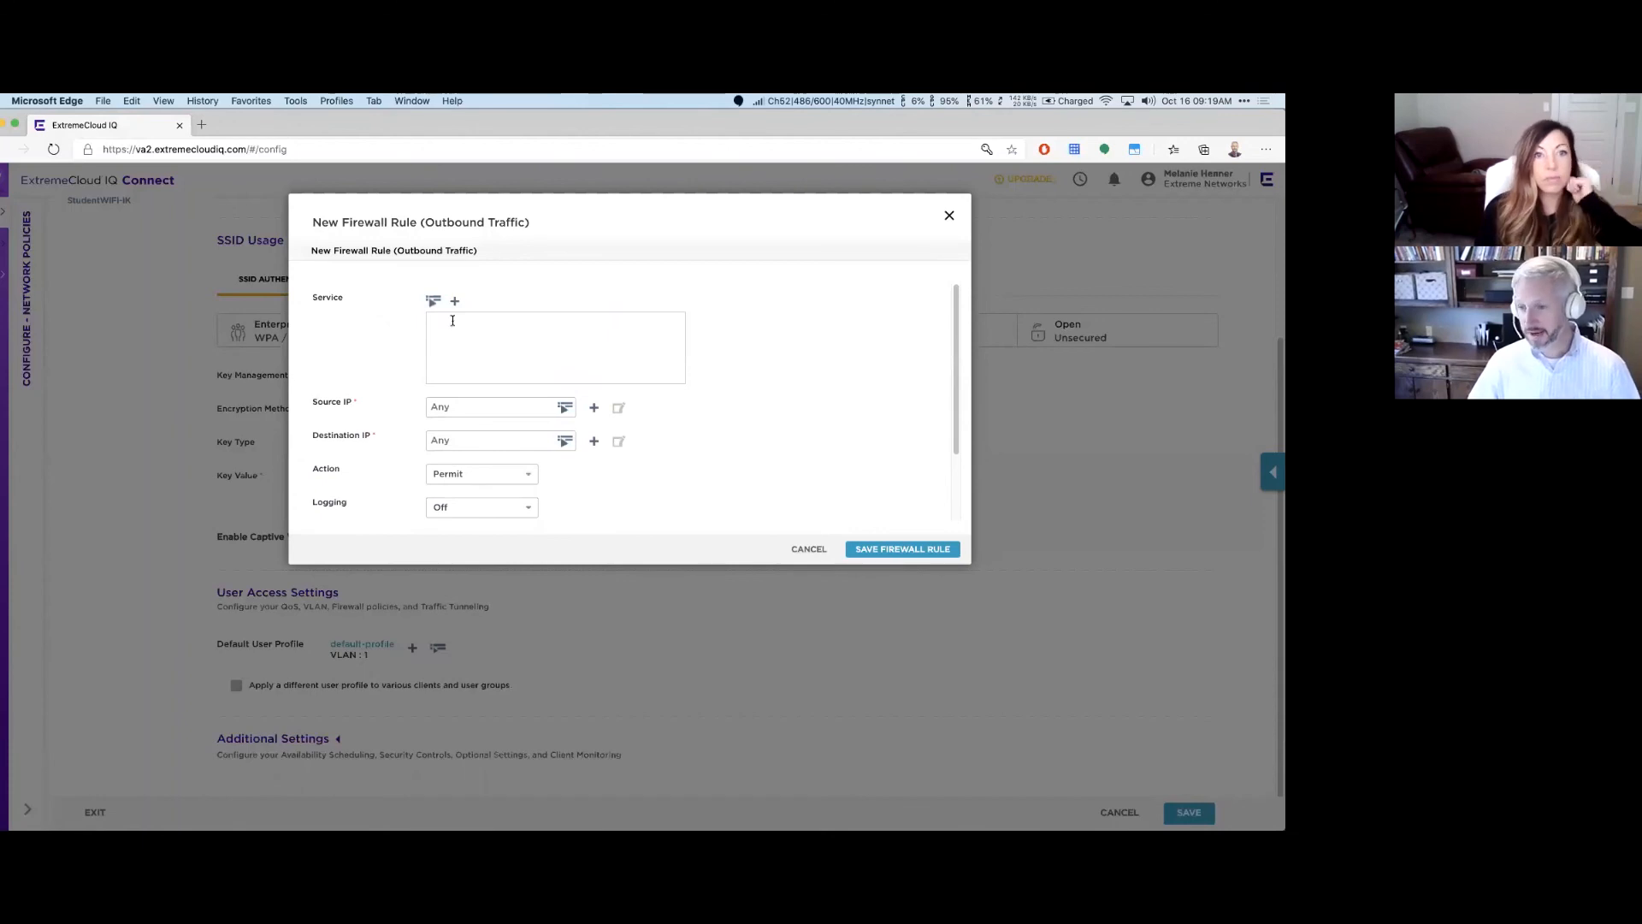
click(432, 300)
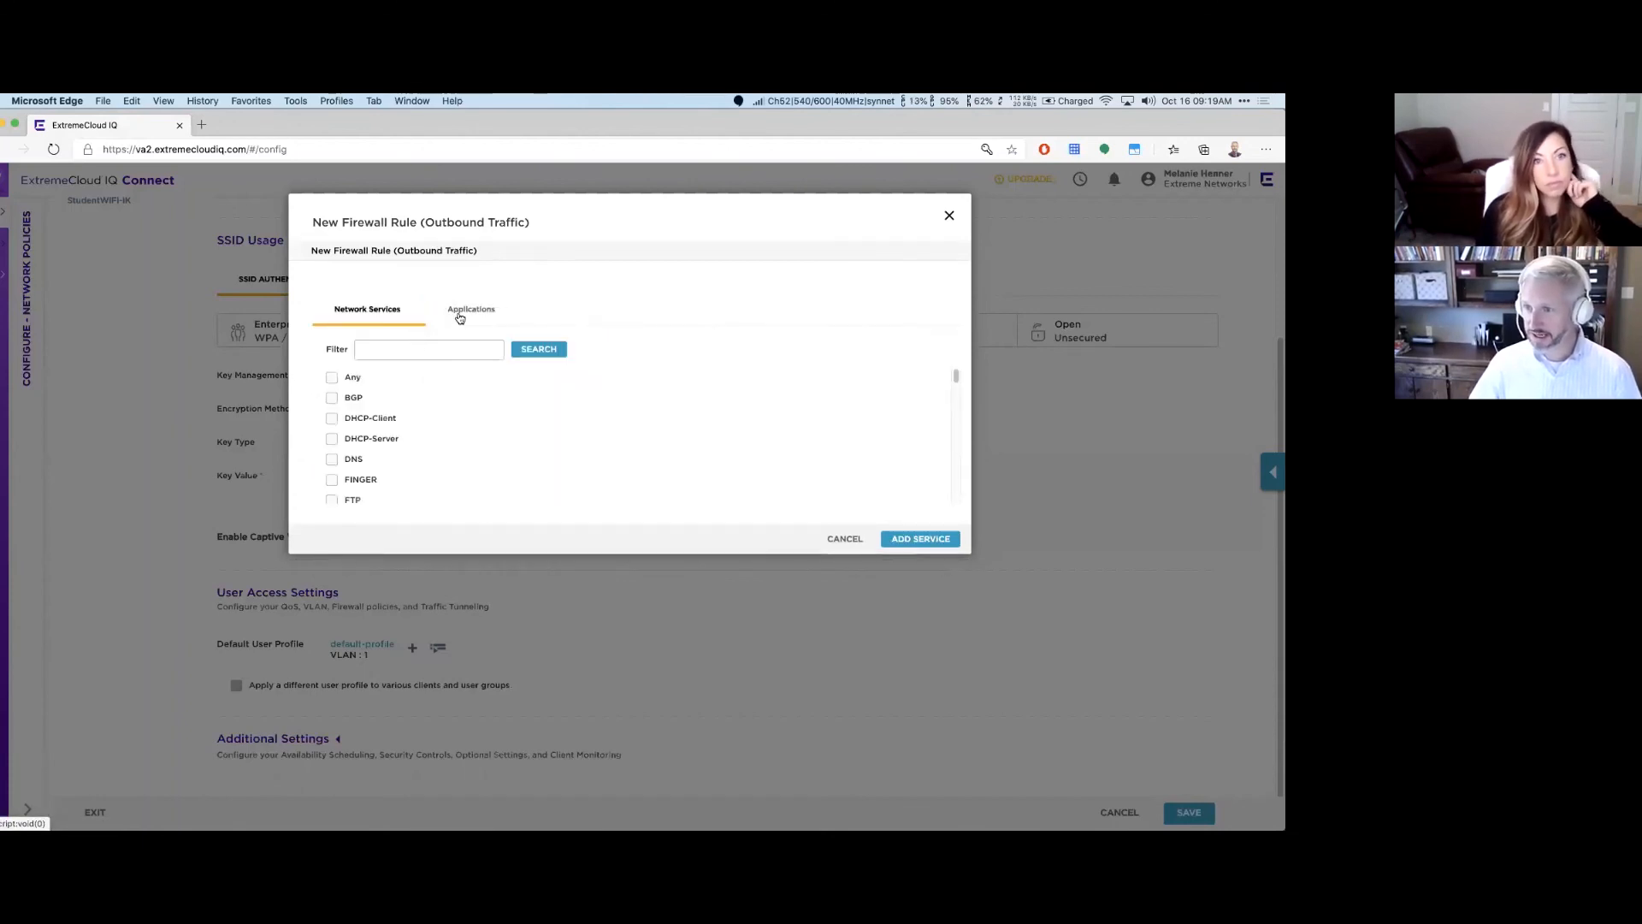
click(462, 313)
click(596, 344)
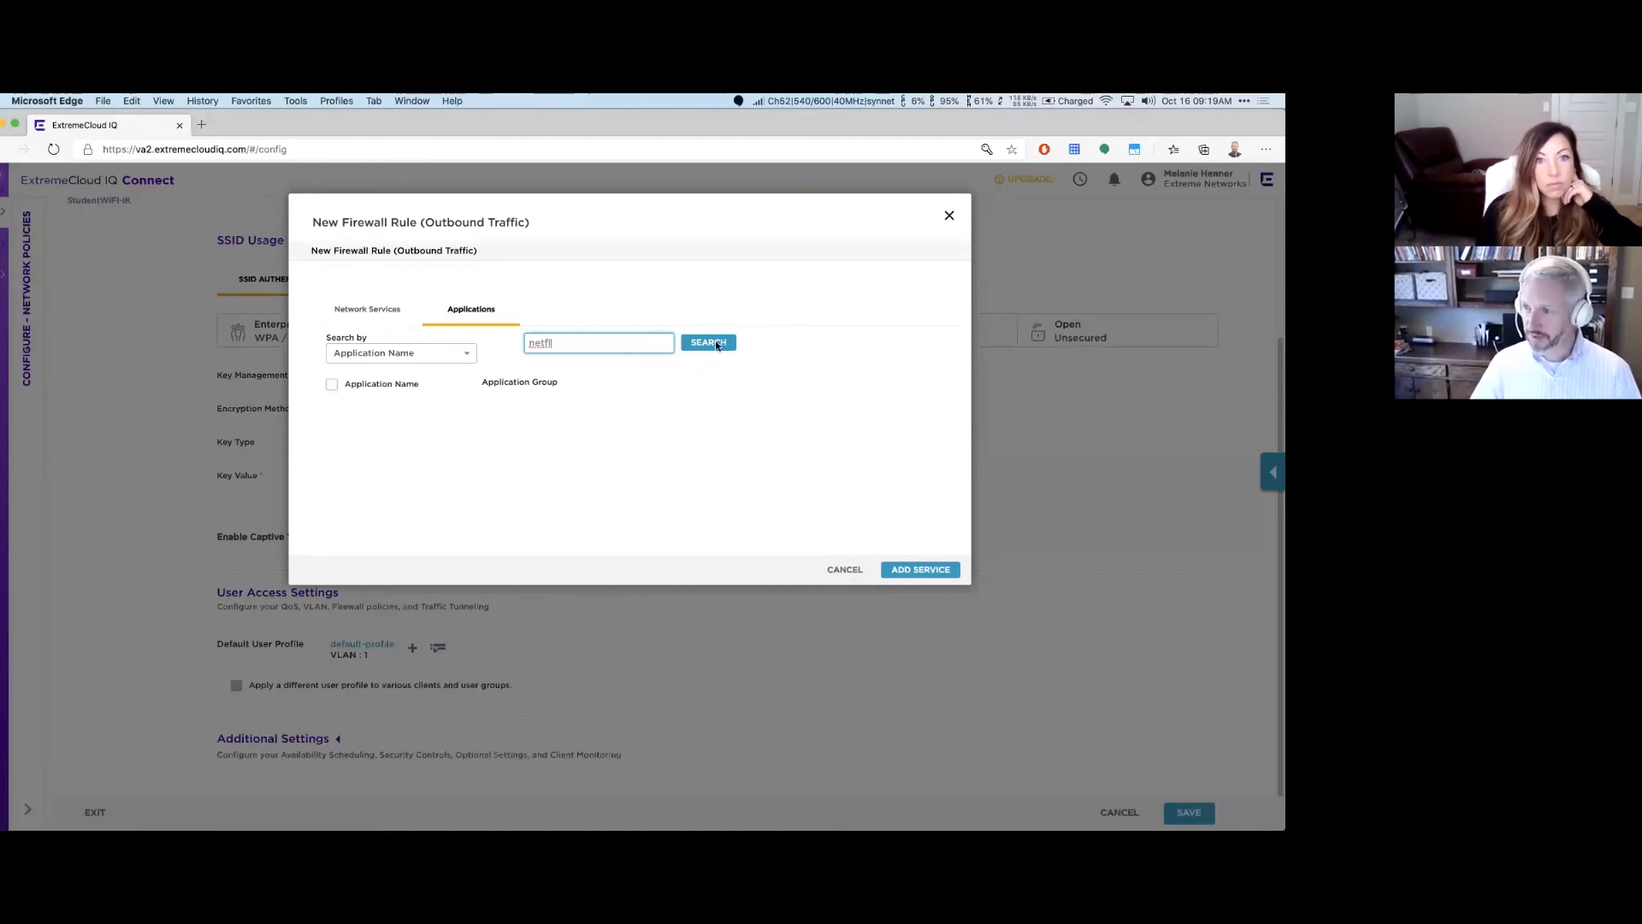
key(Return)
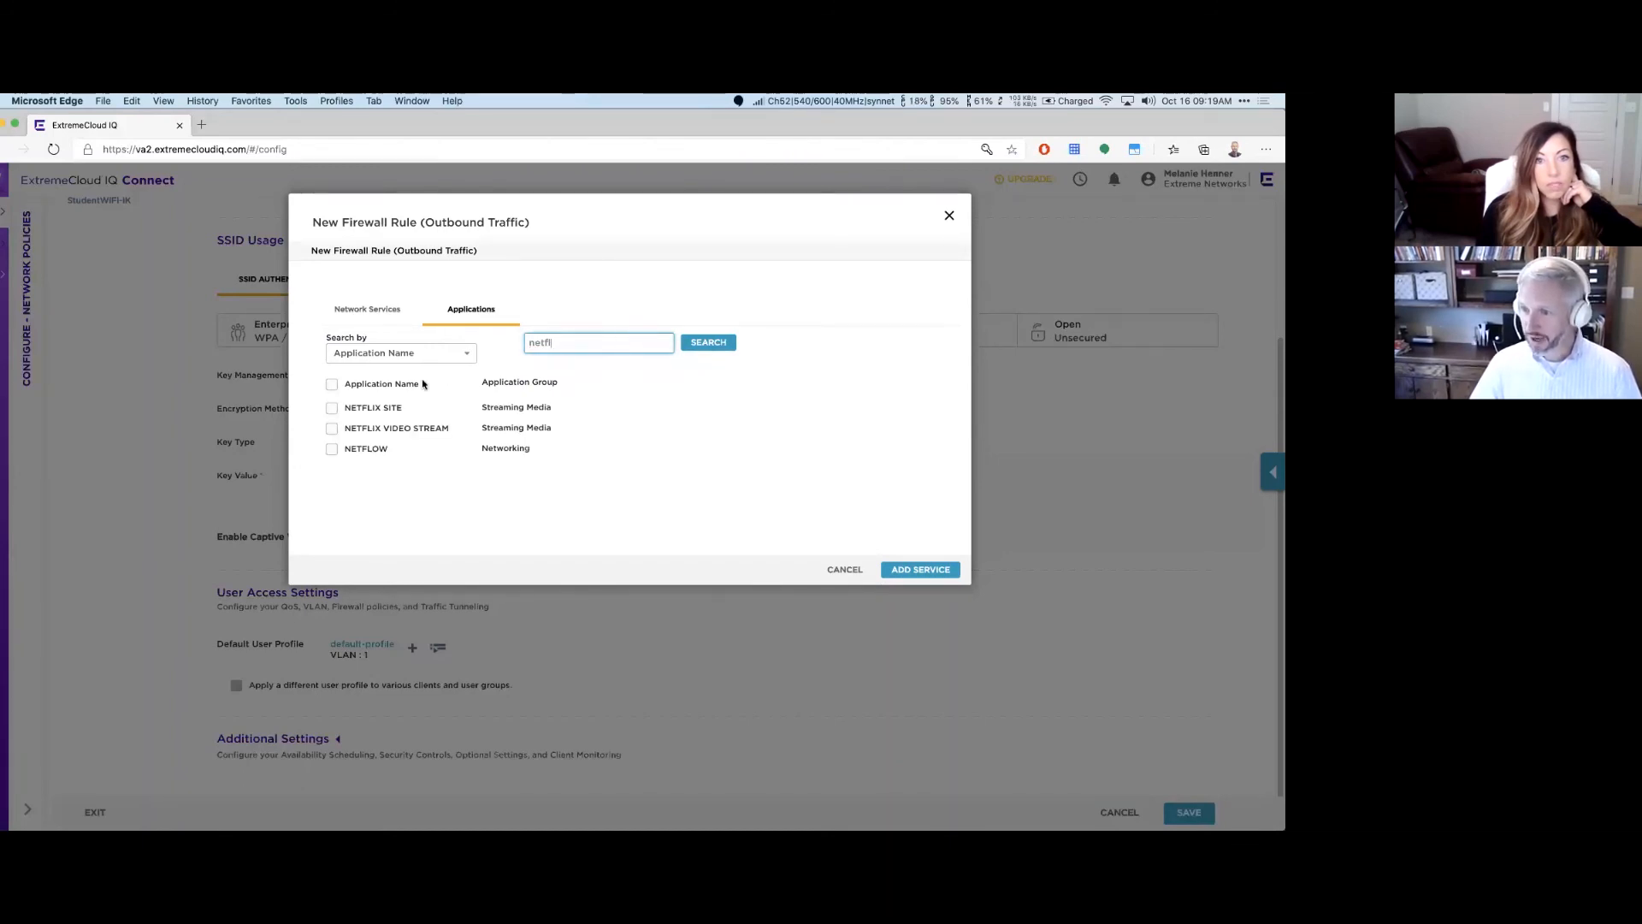
click(331, 428)
click(922, 572)
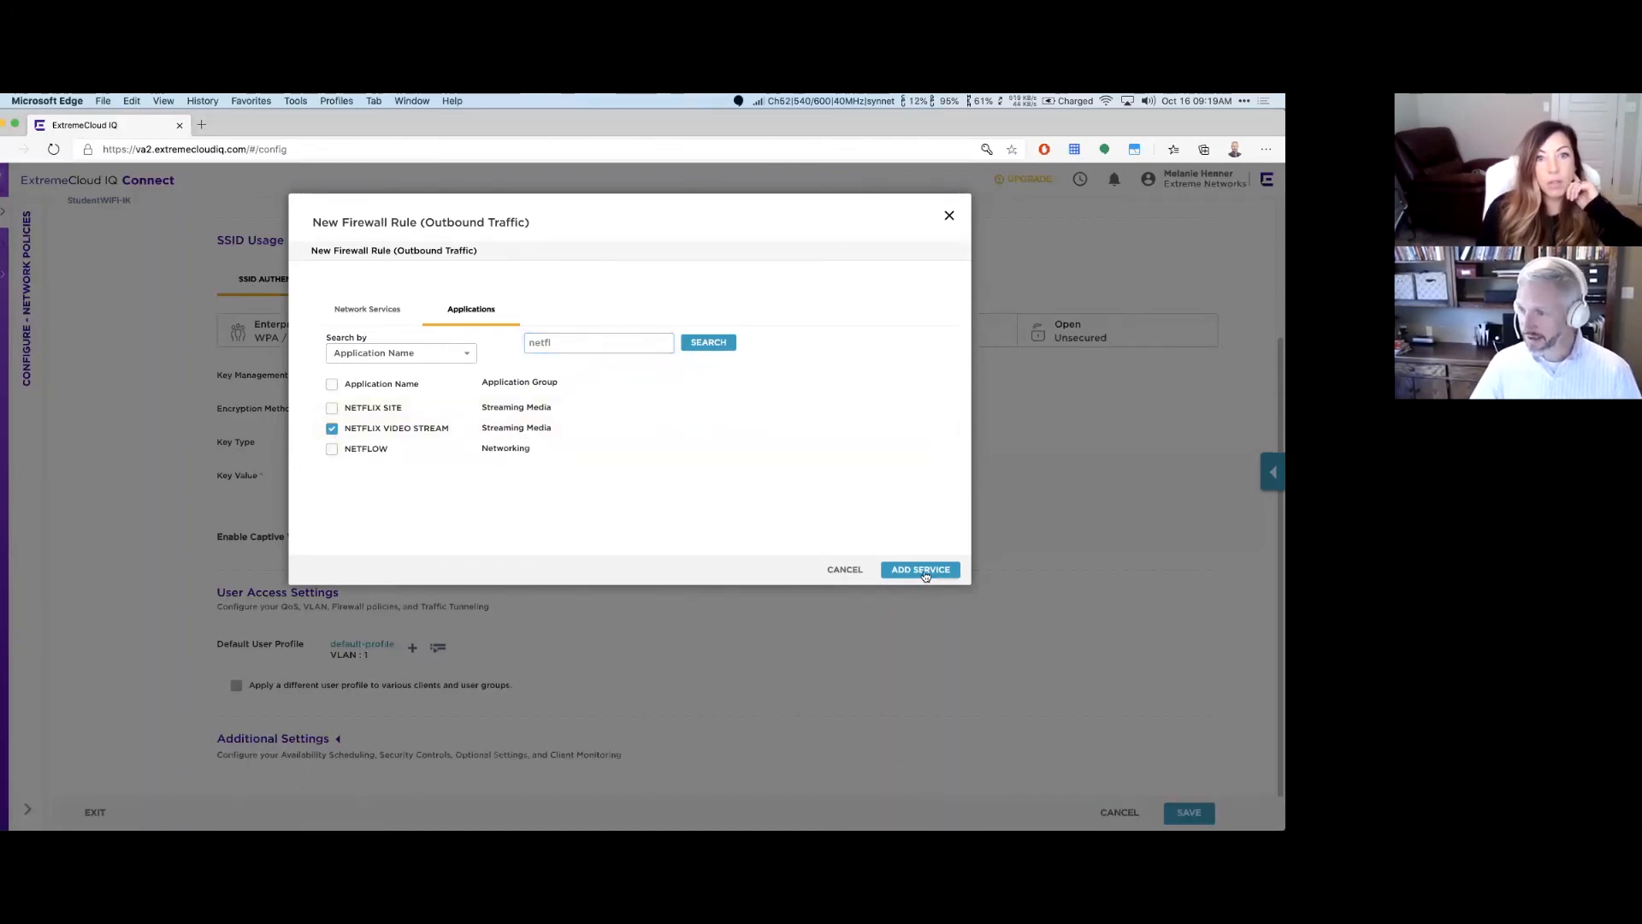
click(499, 477)
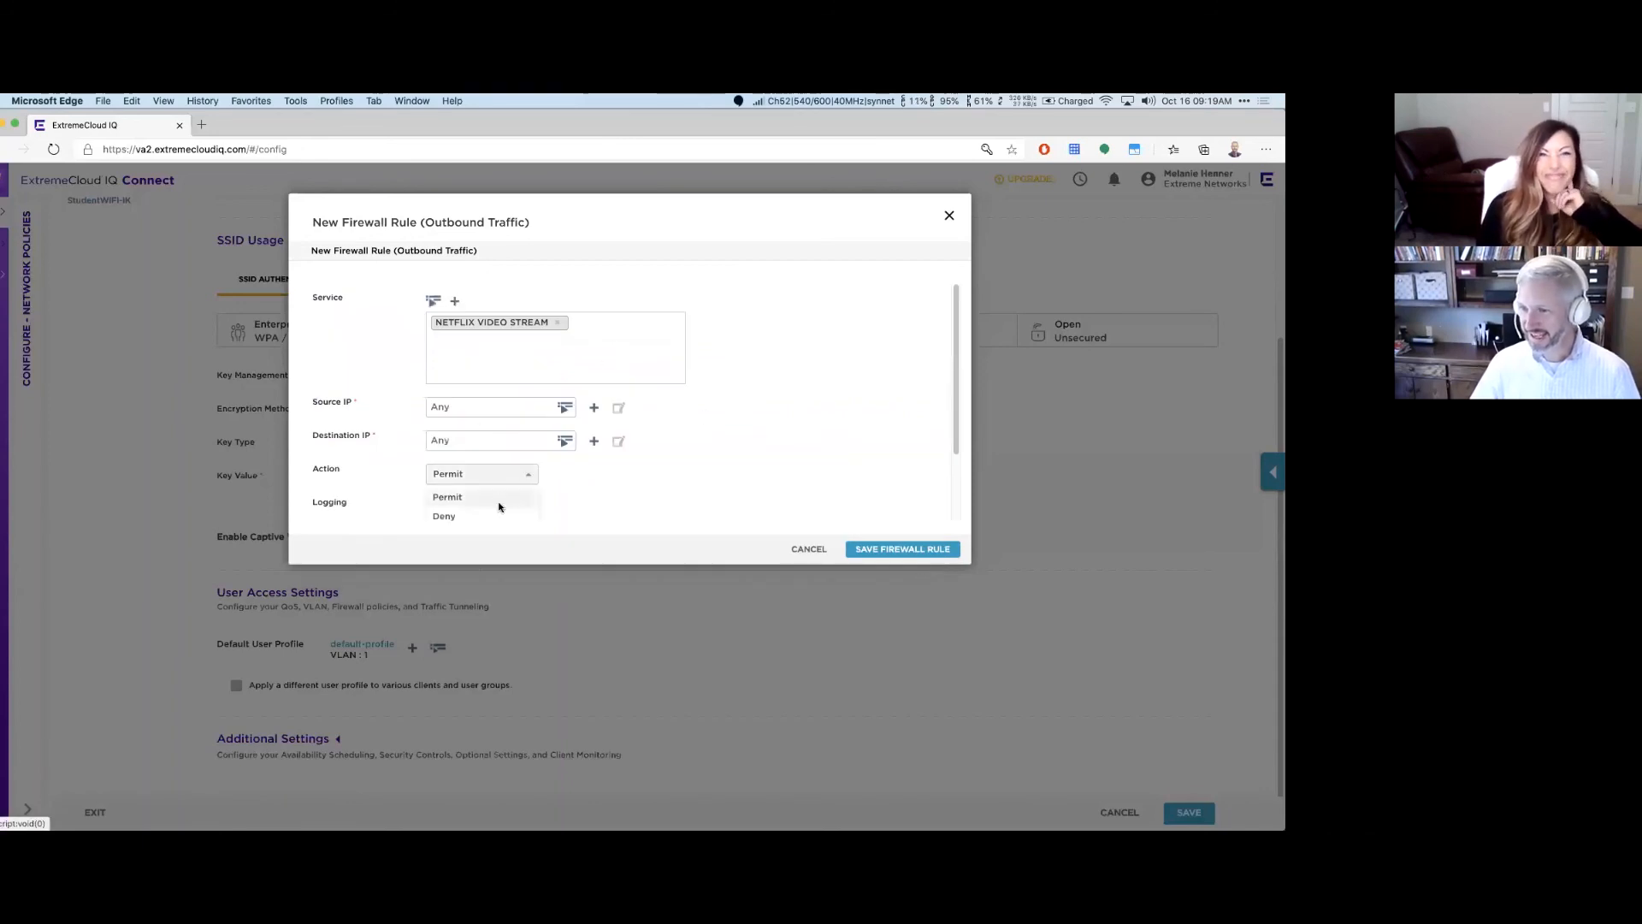
click(496, 509)
click(909, 548)
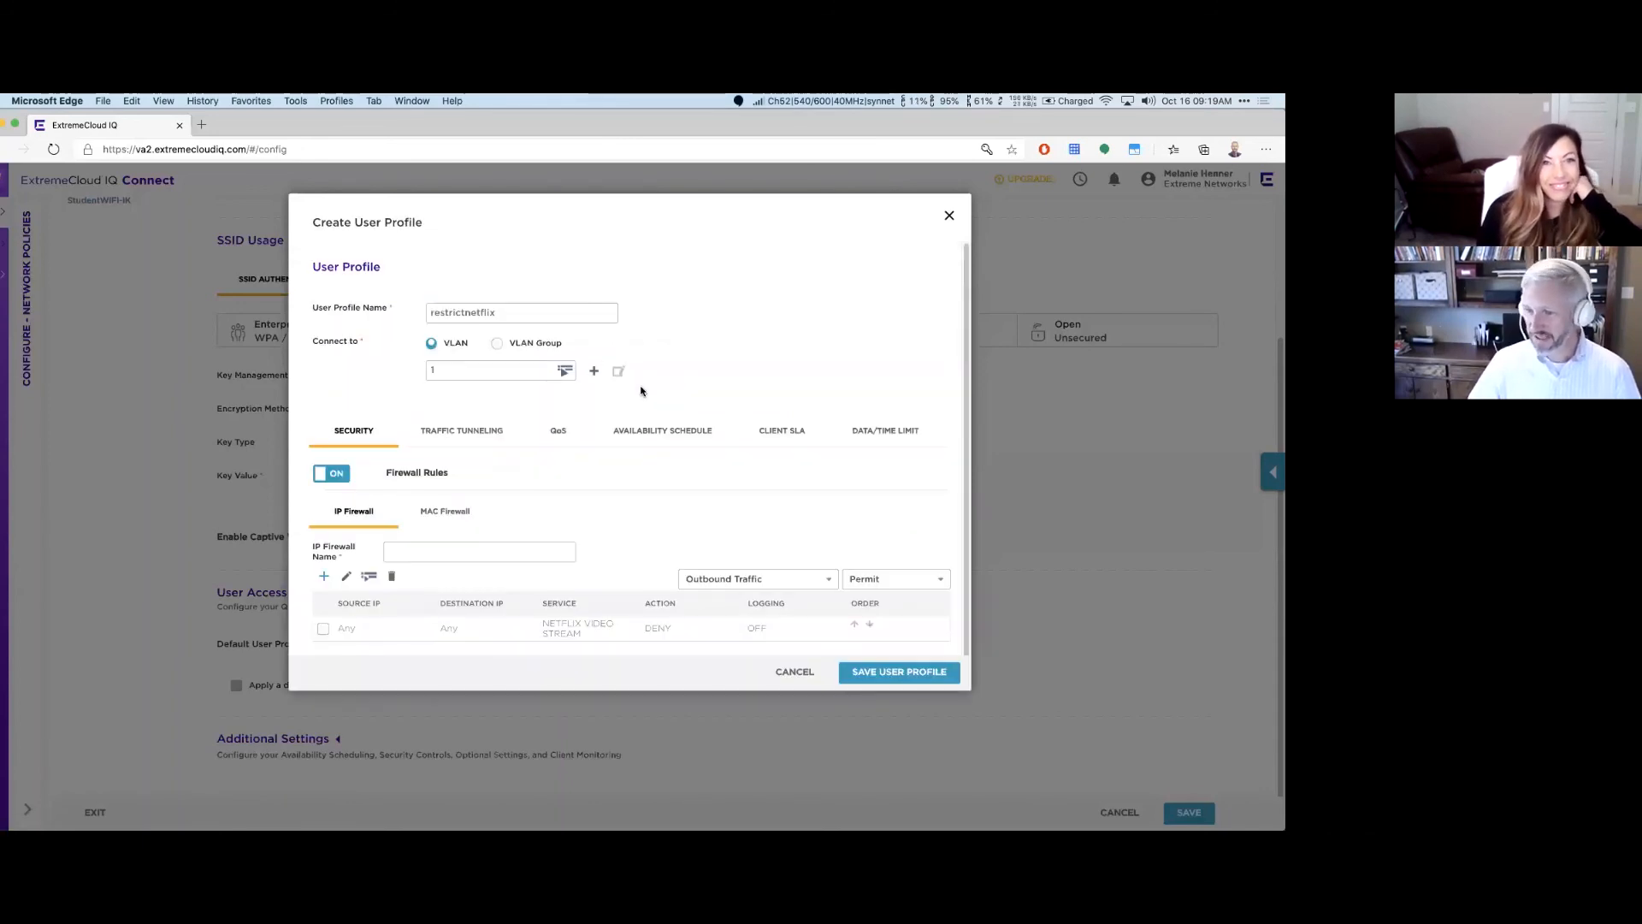
Step: Name the IP firewall denynetflix and rename the profile to 'student'
click(899, 672)
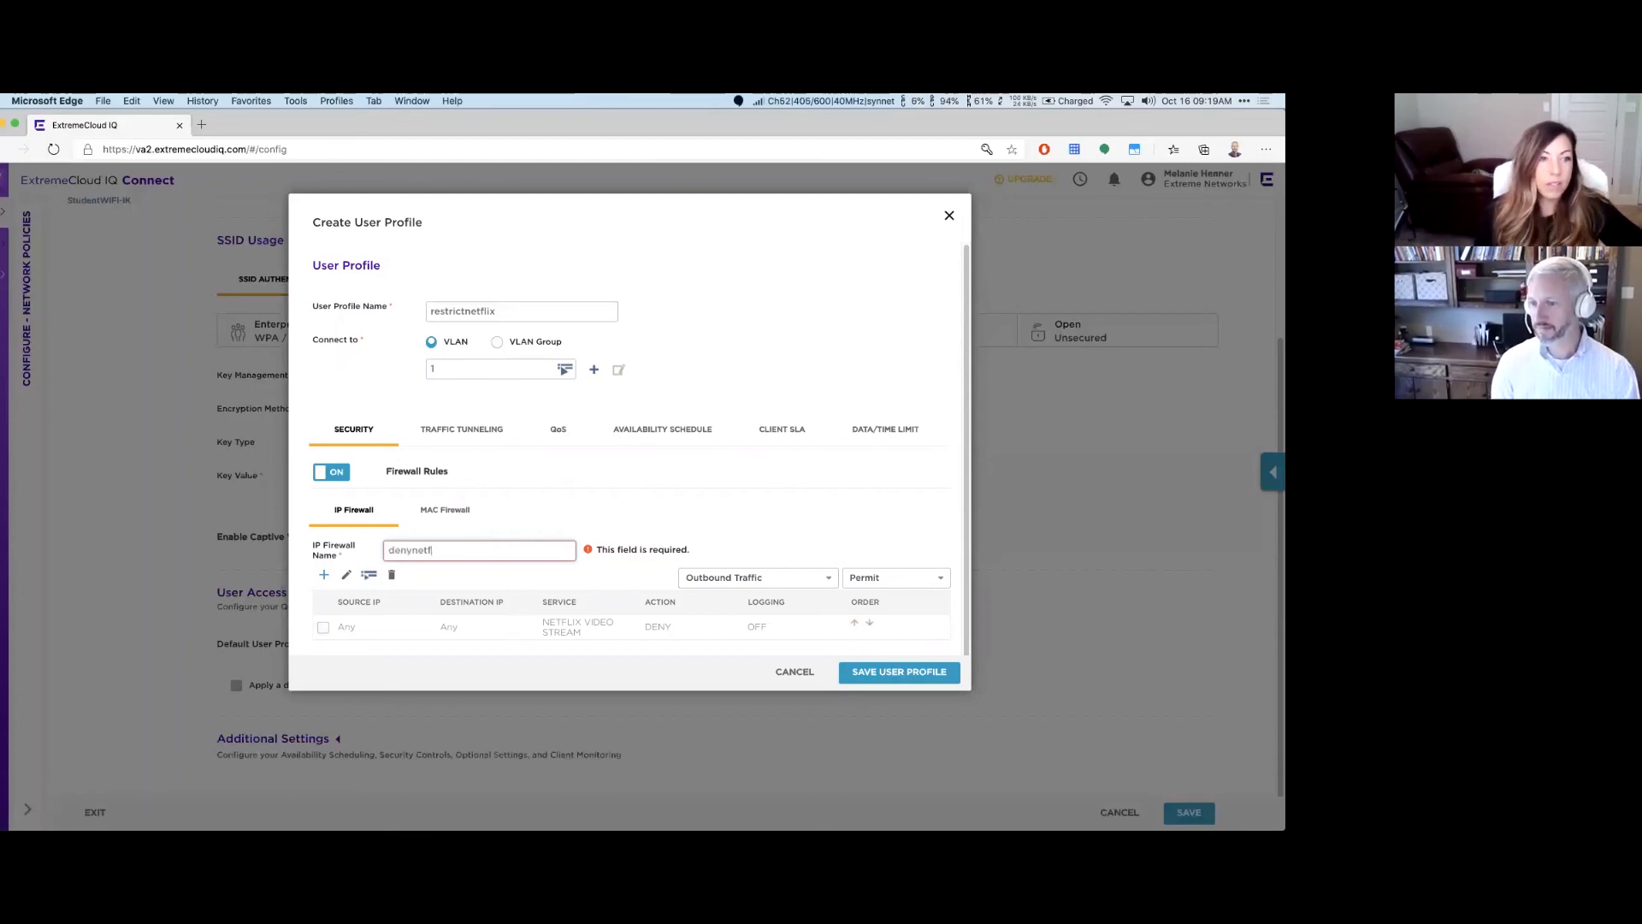
double_click(519, 308)
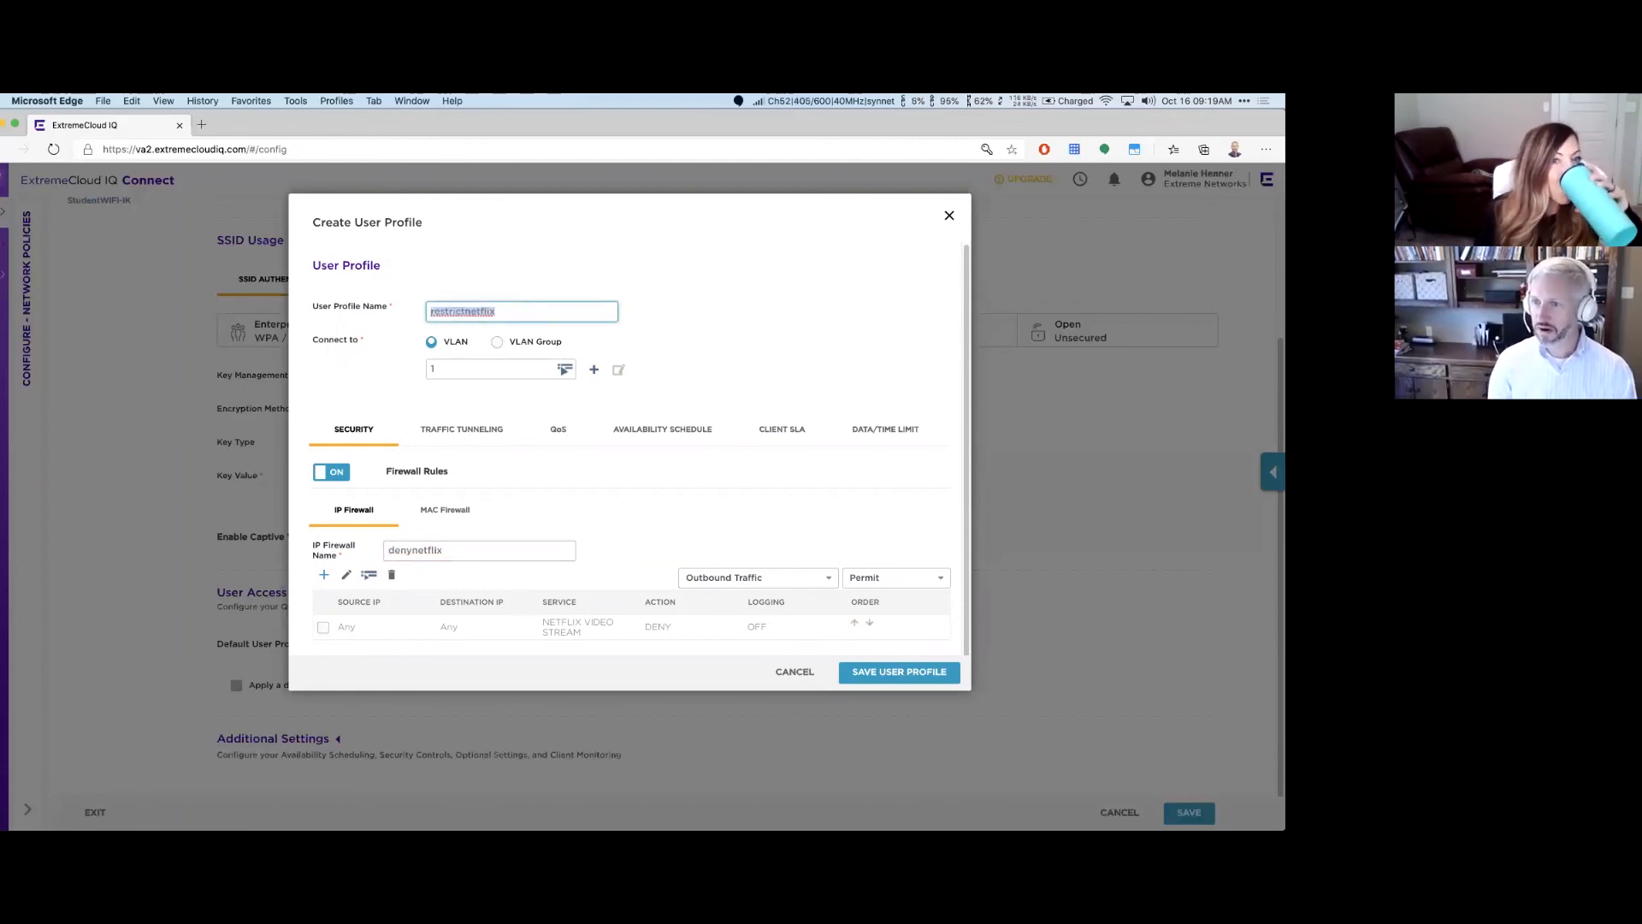
text(student)
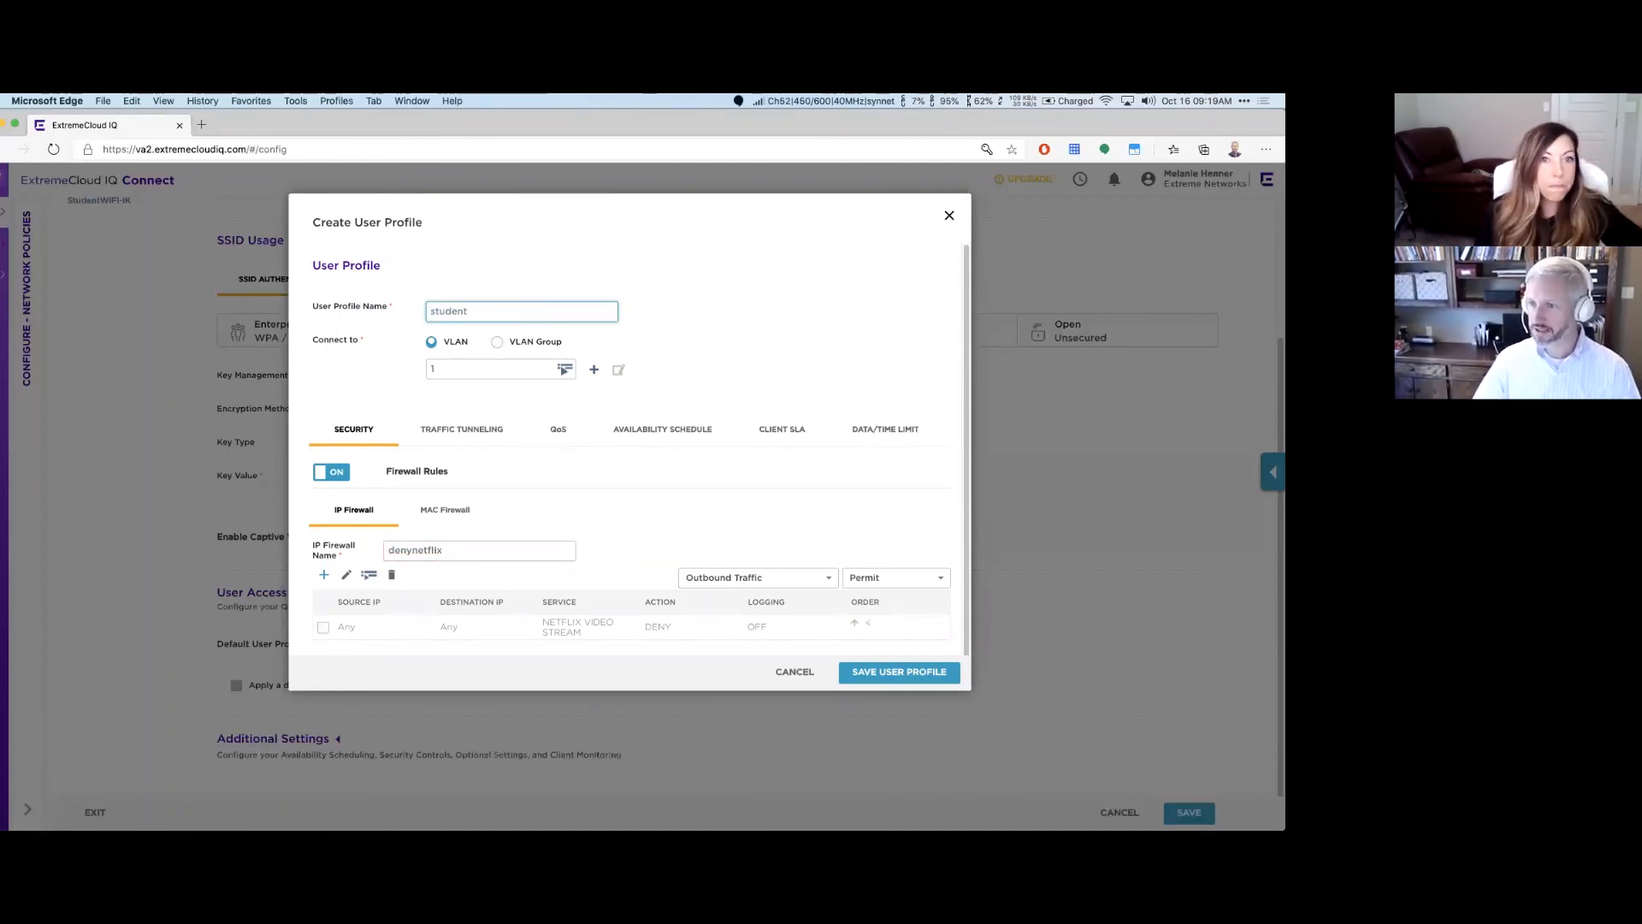
Step: Save the student user profile and the StudentWiFi-IK wireless network
click(901, 673)
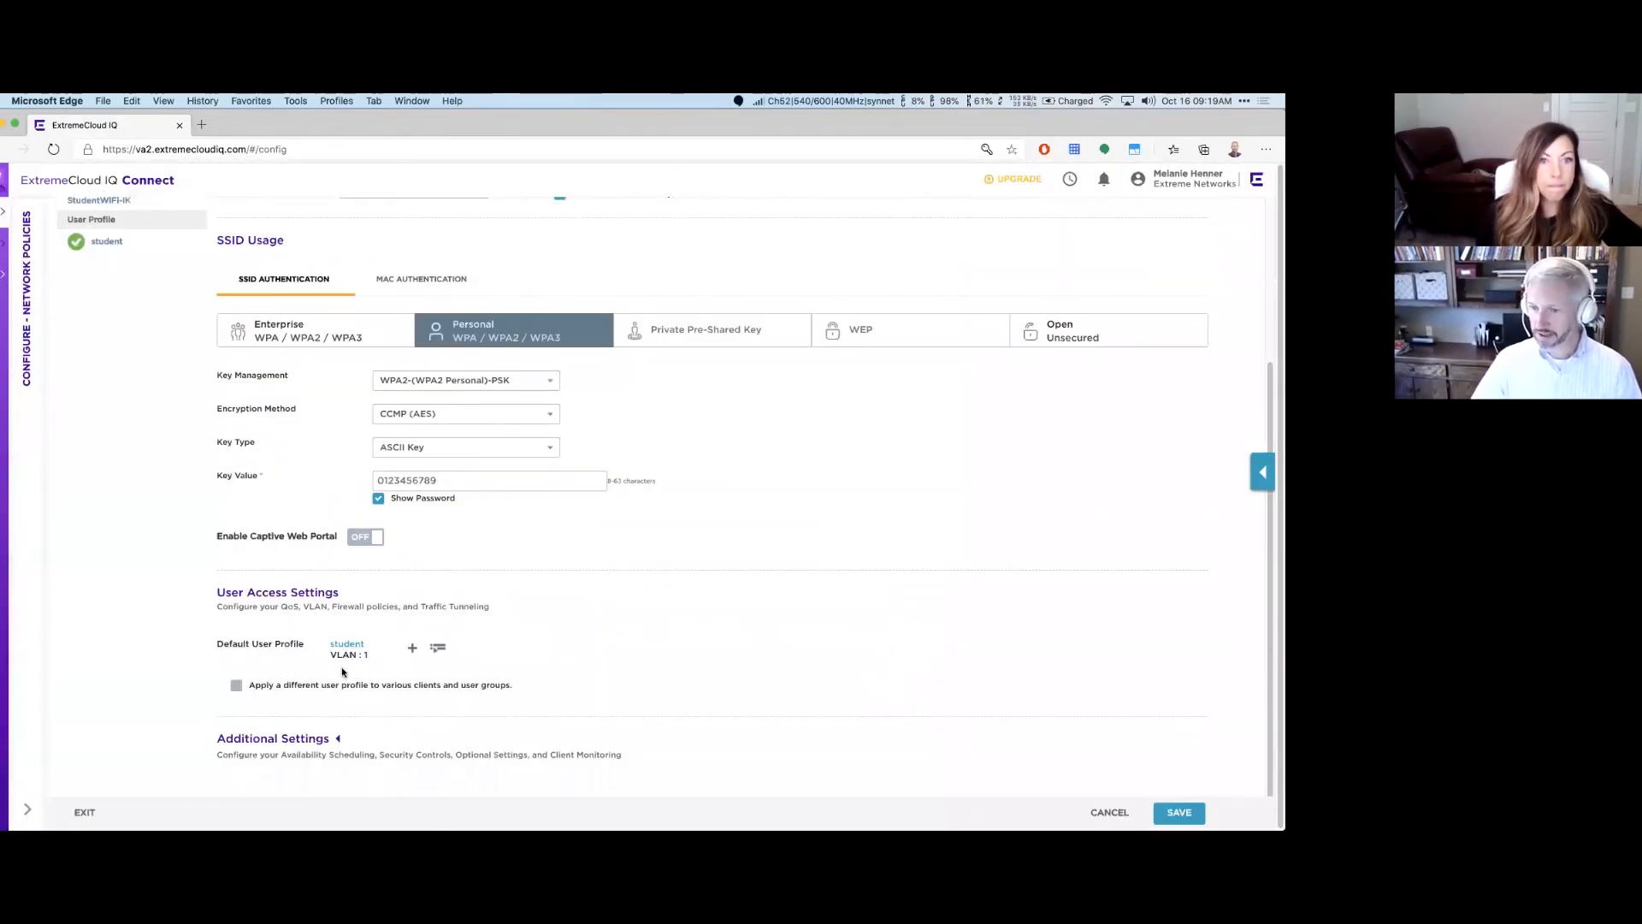
scroll(413, 656, up, 2)
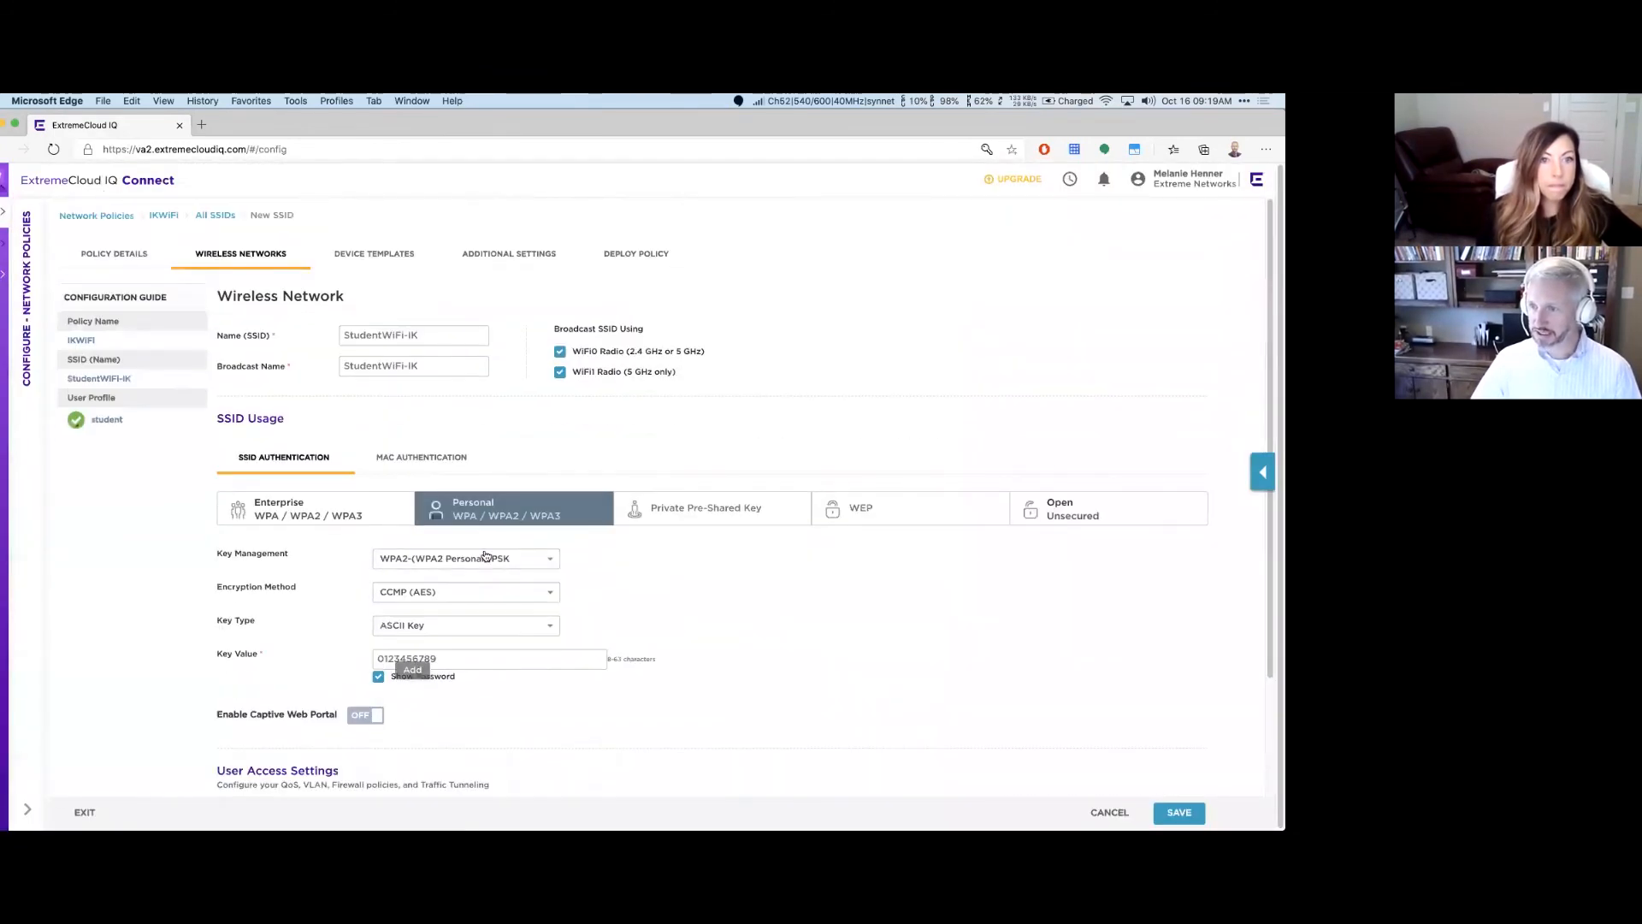
scroll(799, 630, down, 2)
click(1176, 808)
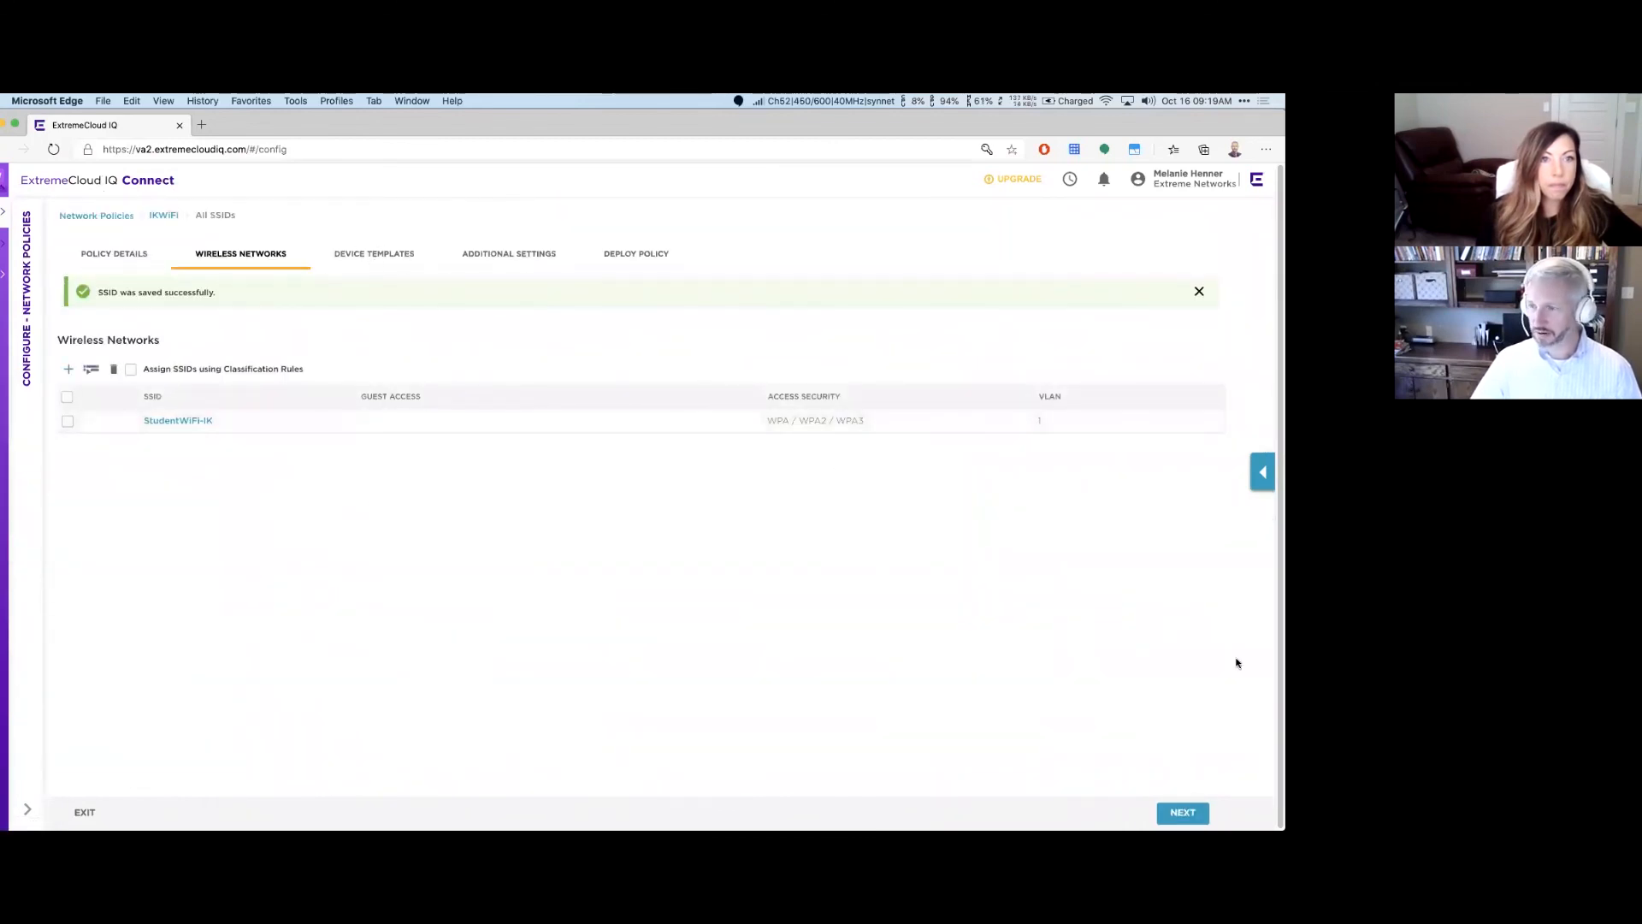
Step: Advance past Device Templates to Additional Settings, showing DNS servers 208.67.222.222 and 208.67.220.220
click(1183, 812)
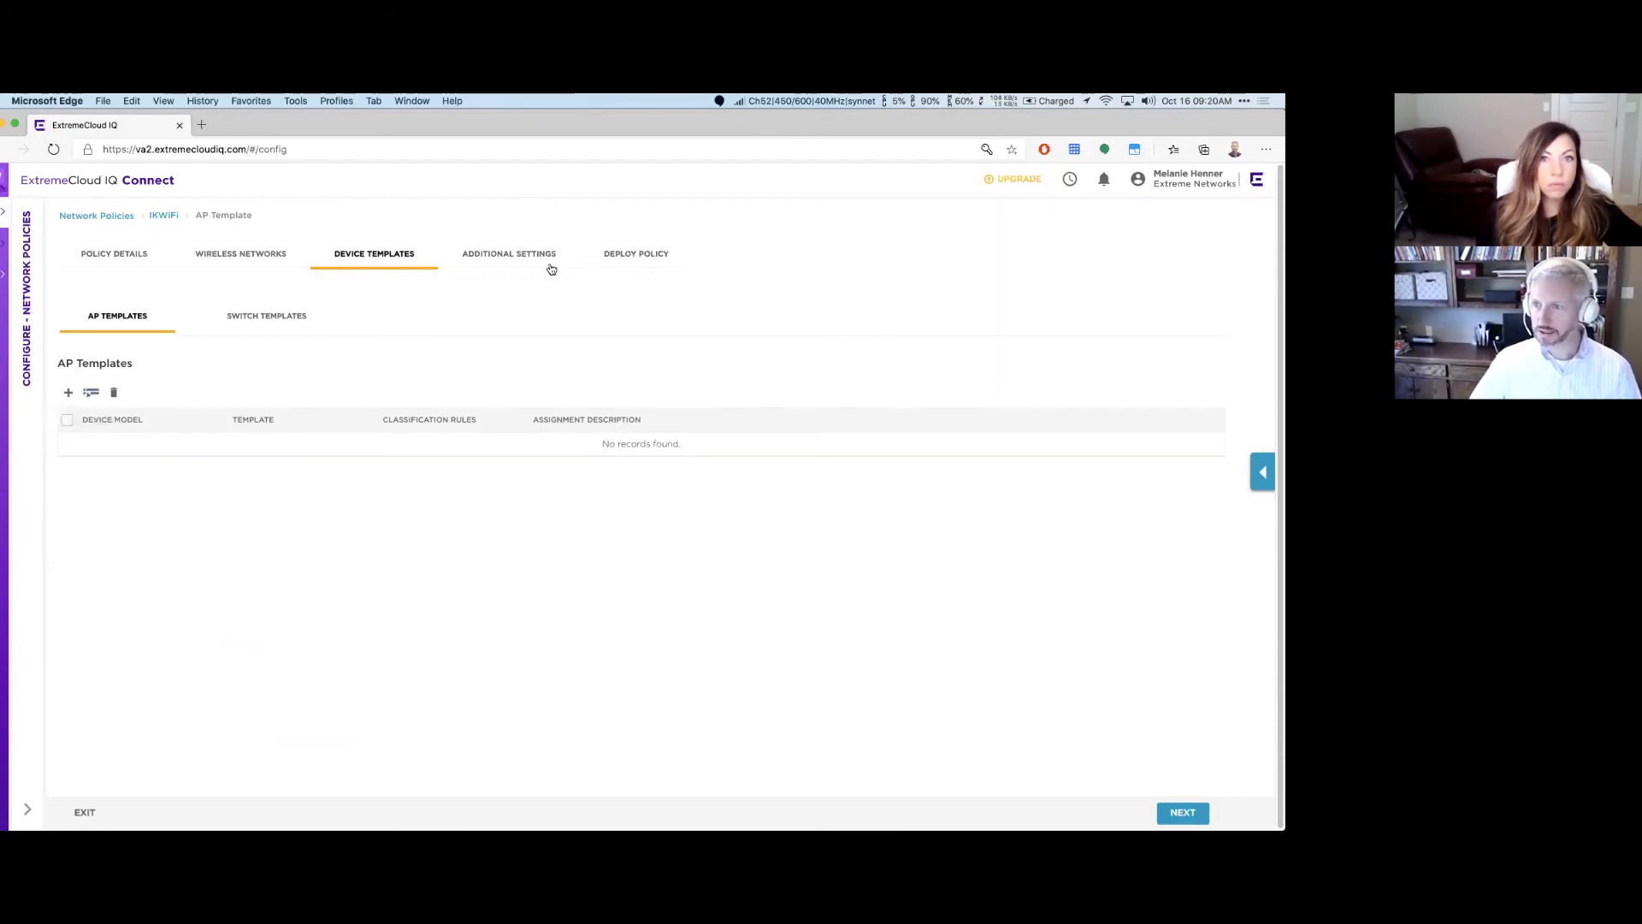
click(1194, 810)
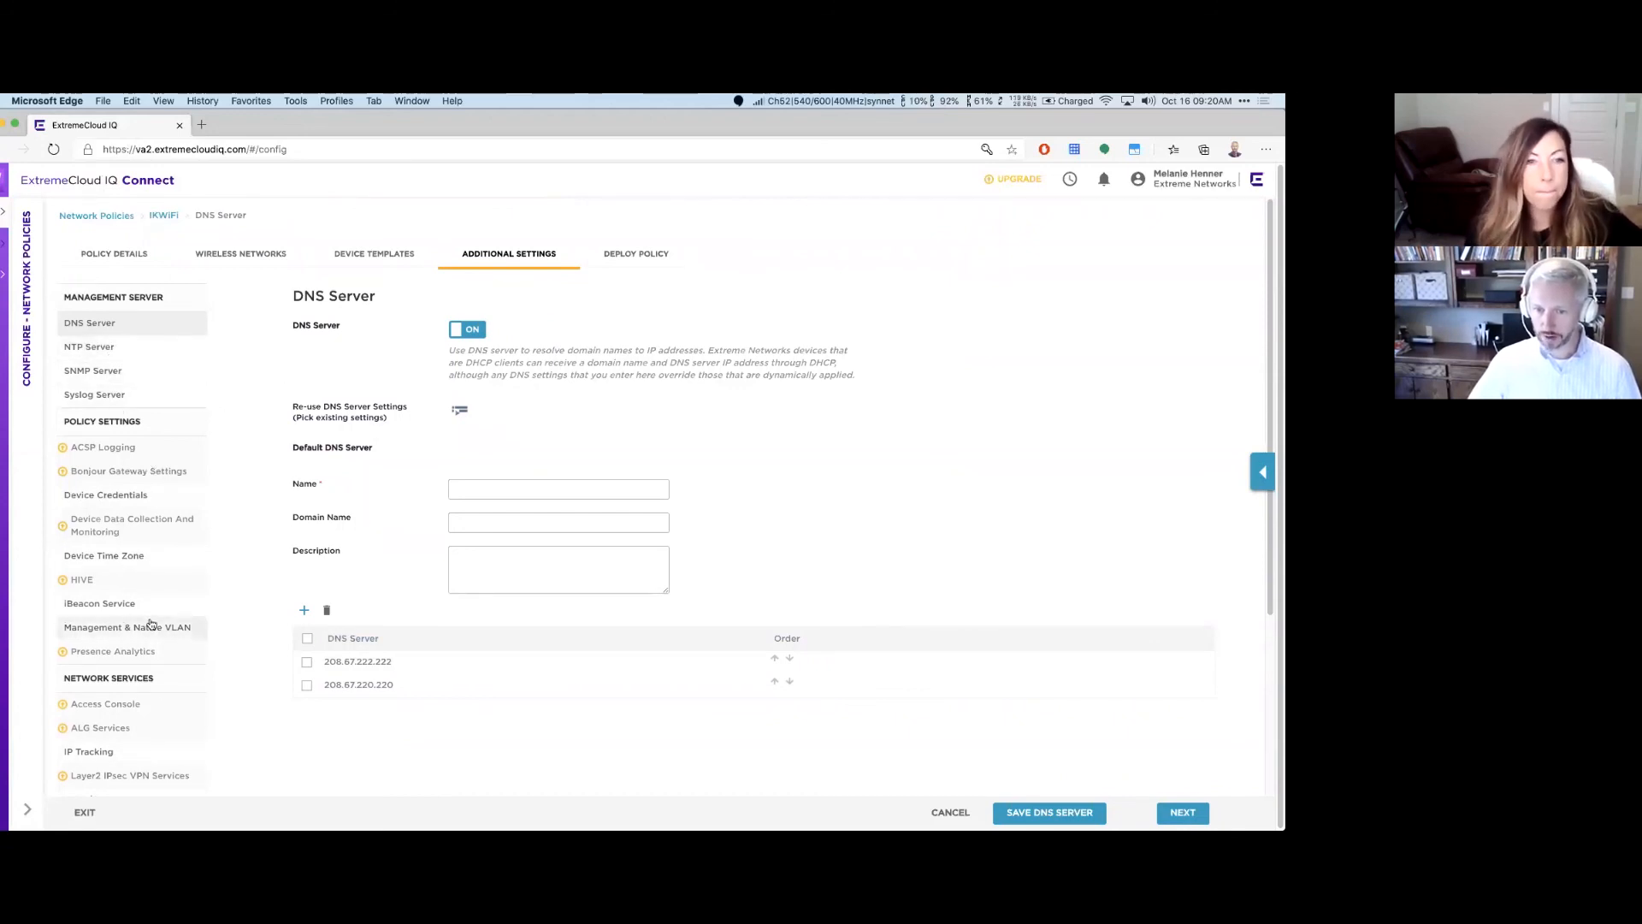
scroll(315, 665, down, 2)
scroll(315, 664, down, 5)
scroll(1163, 798, up, 7)
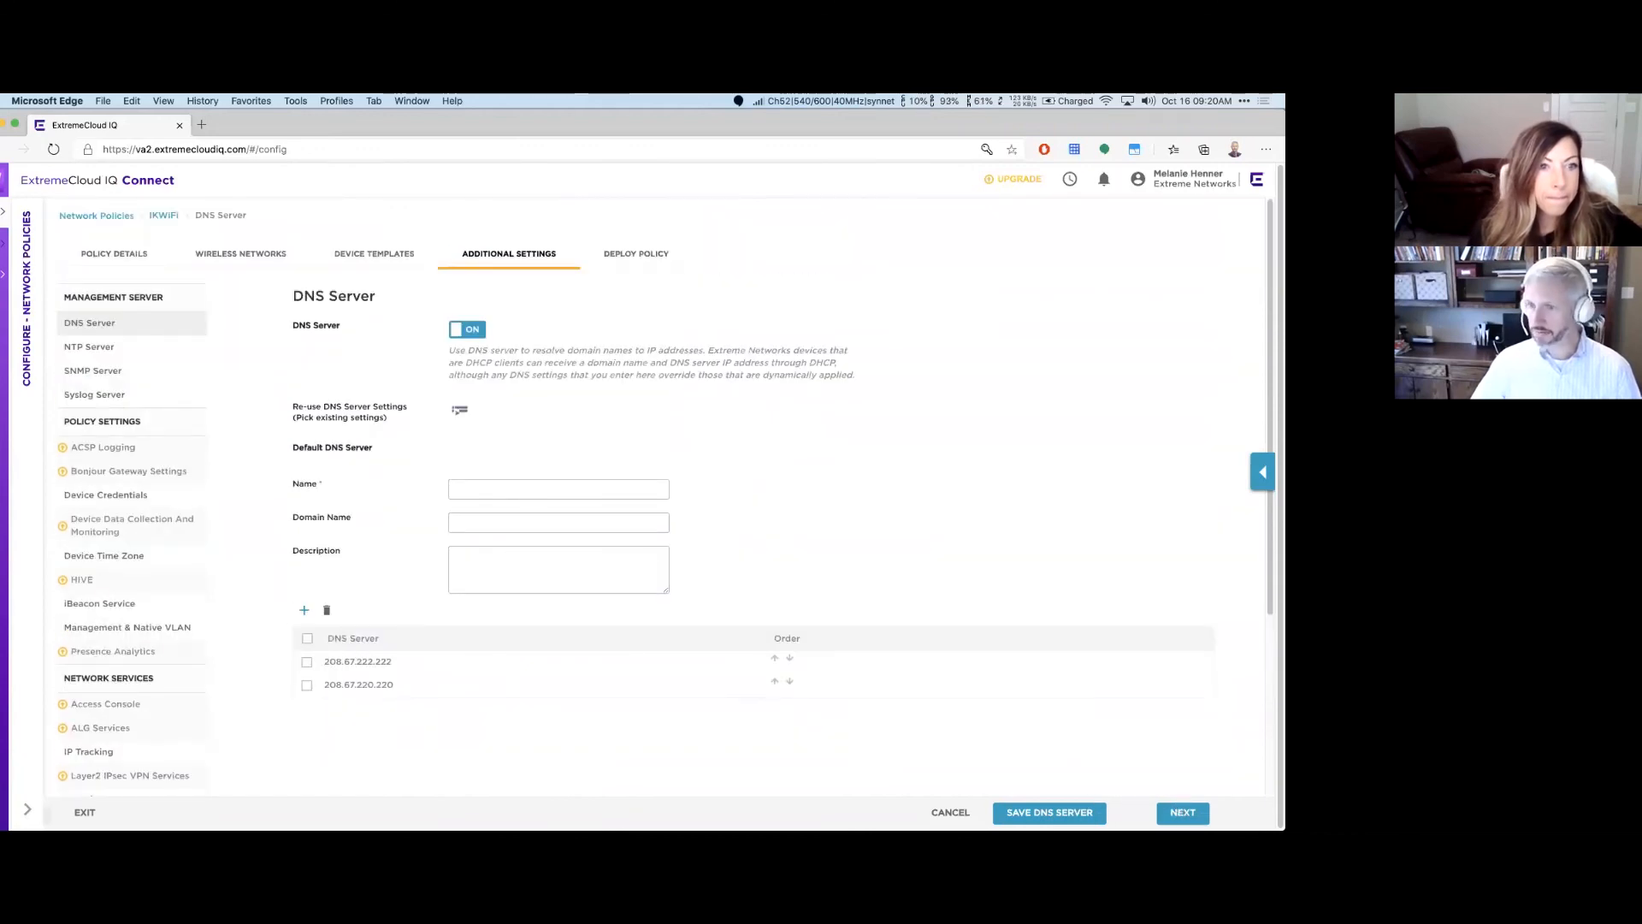
Step: Go to Deploy Policy, attempt the upload, then return to the Manage > Devices list
click(1183, 812)
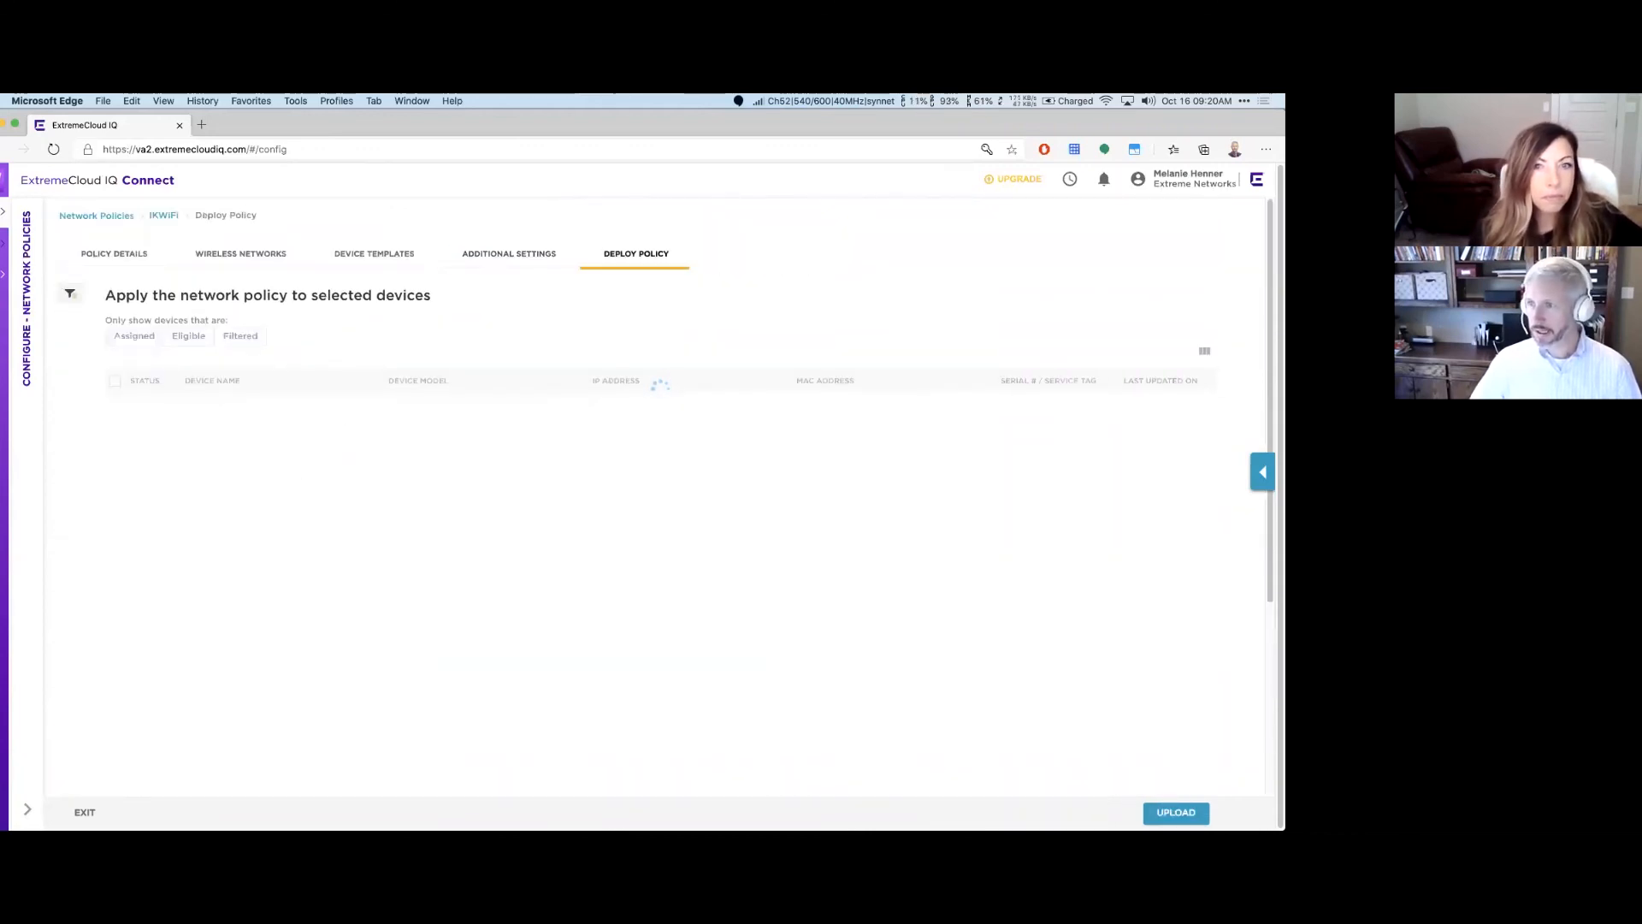
click(1180, 813)
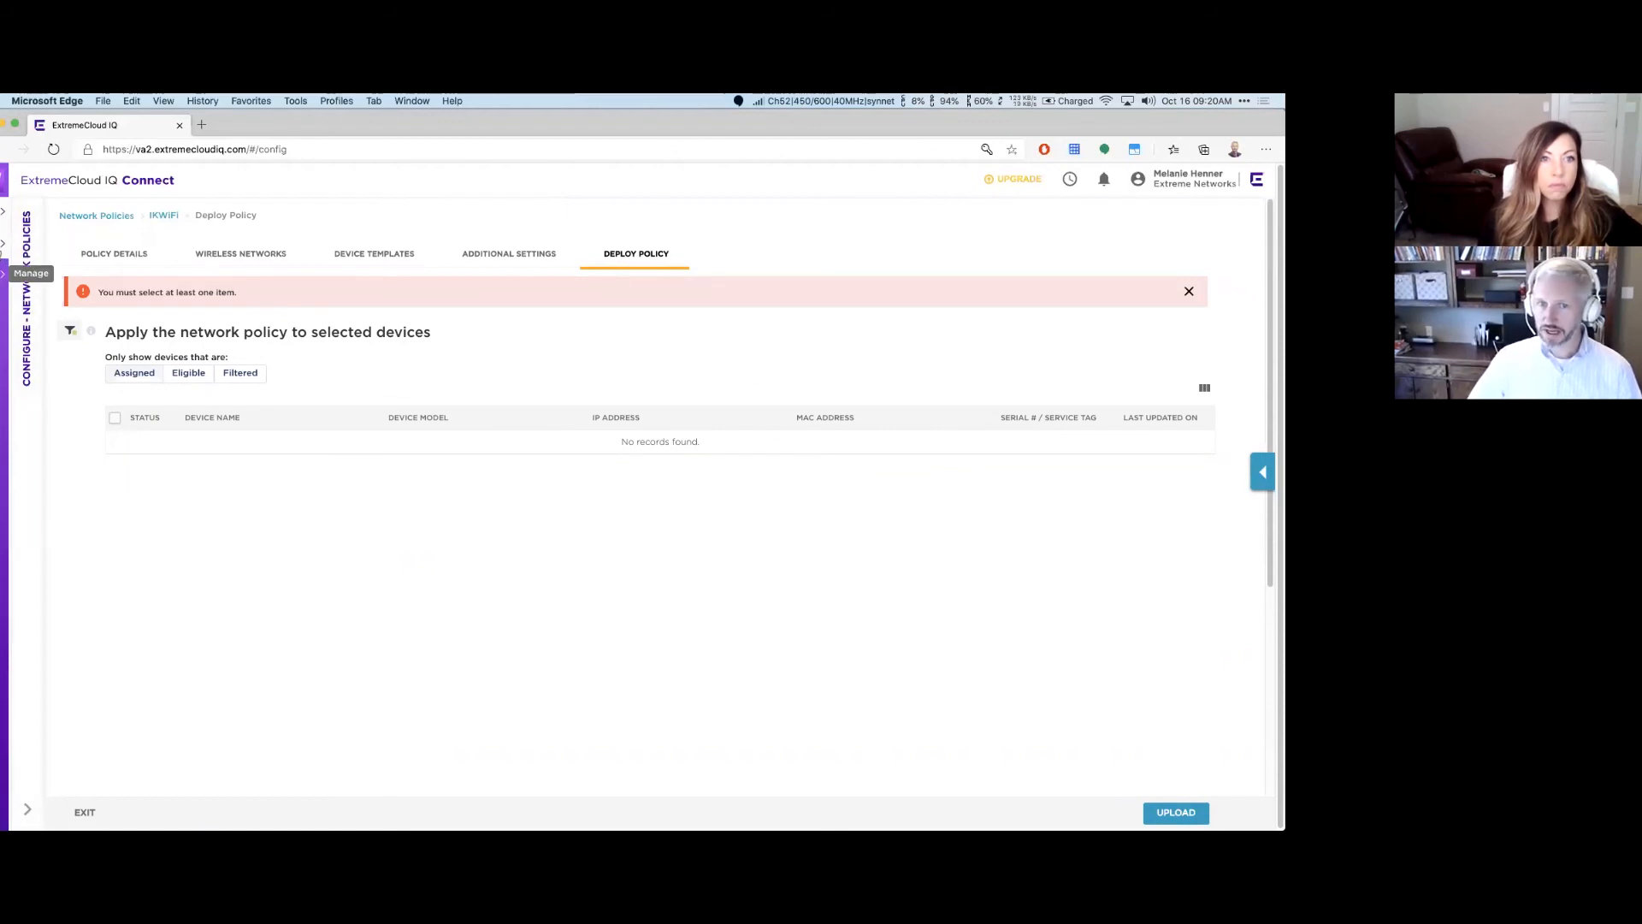
click(63, 242)
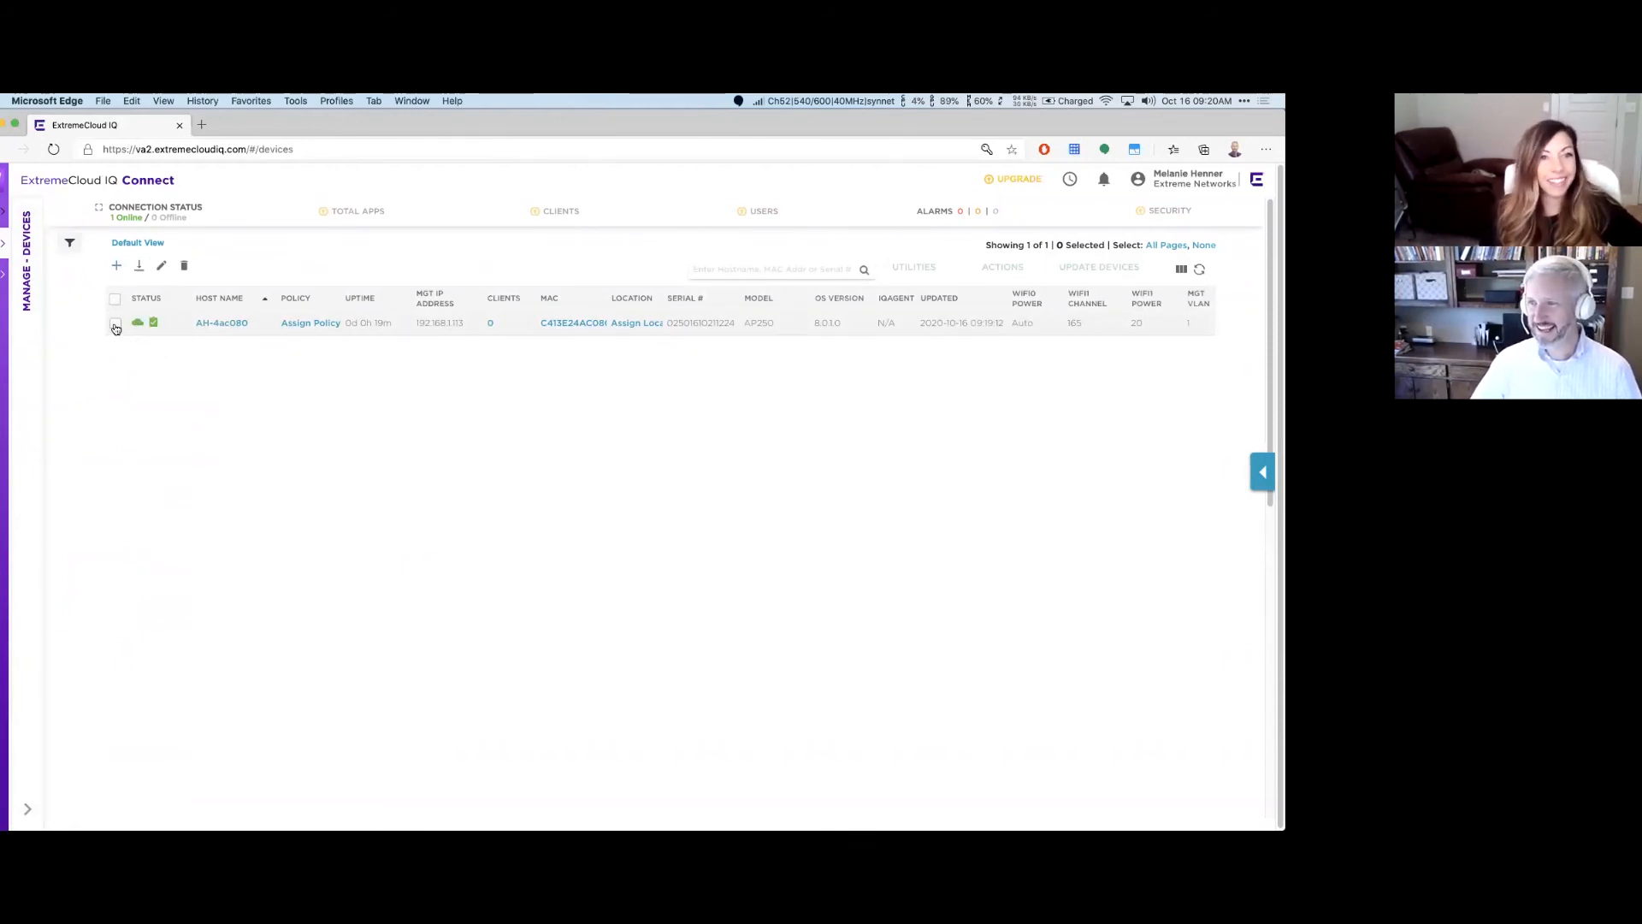
Step: Select AH-4ac080 and browse the Assign Network Policy and Quick Add options without changes
click(116, 324)
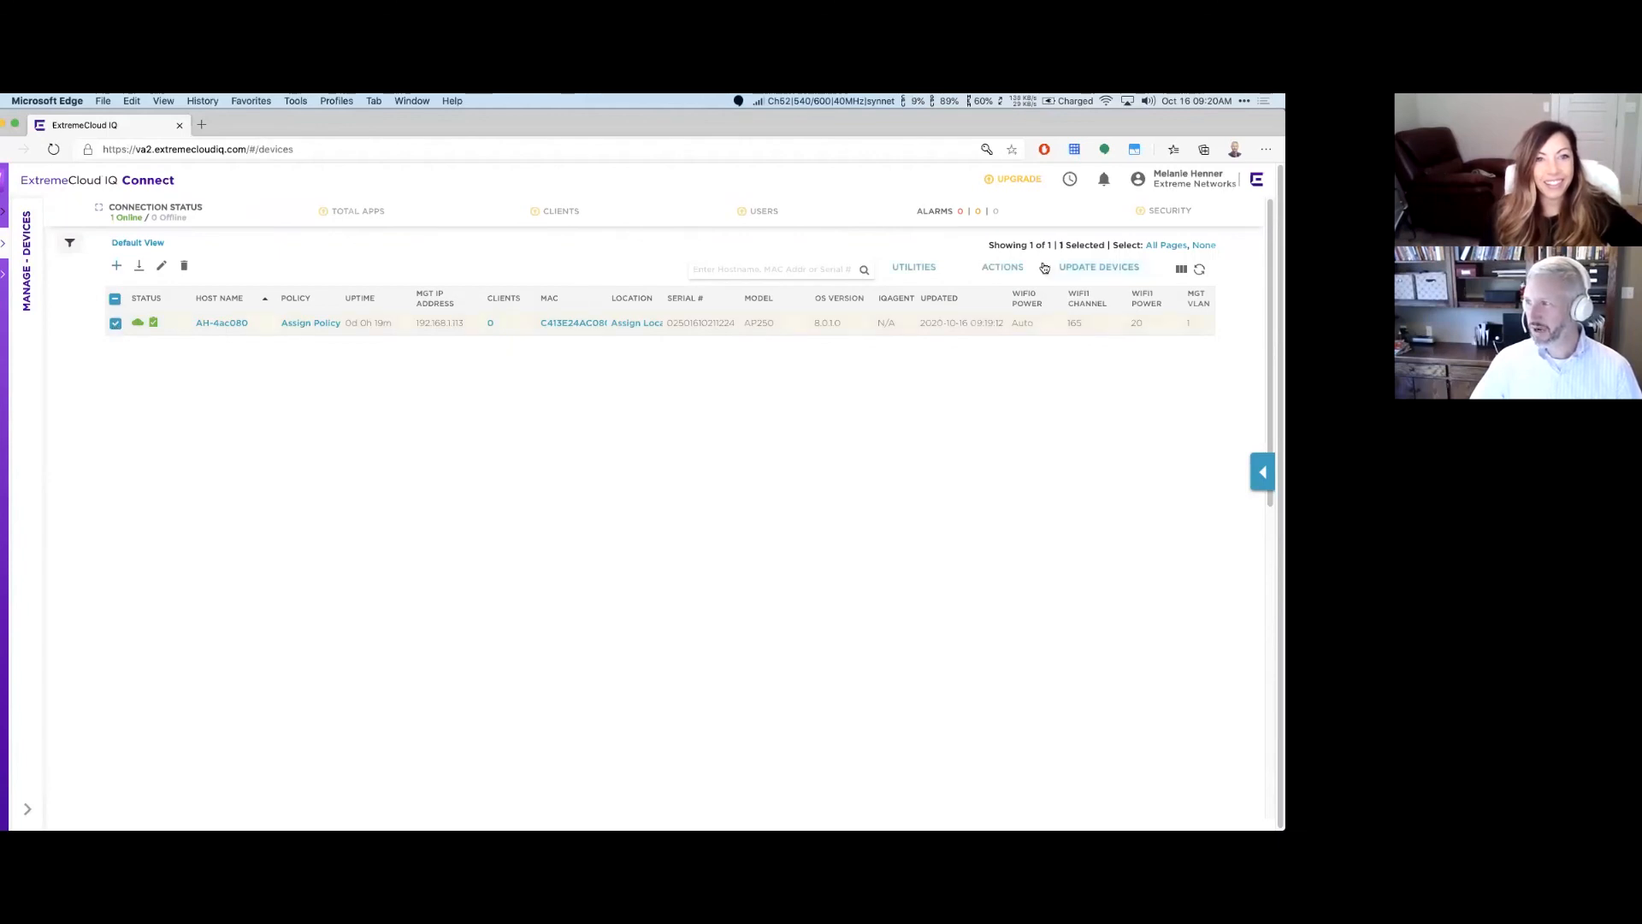
click(993, 273)
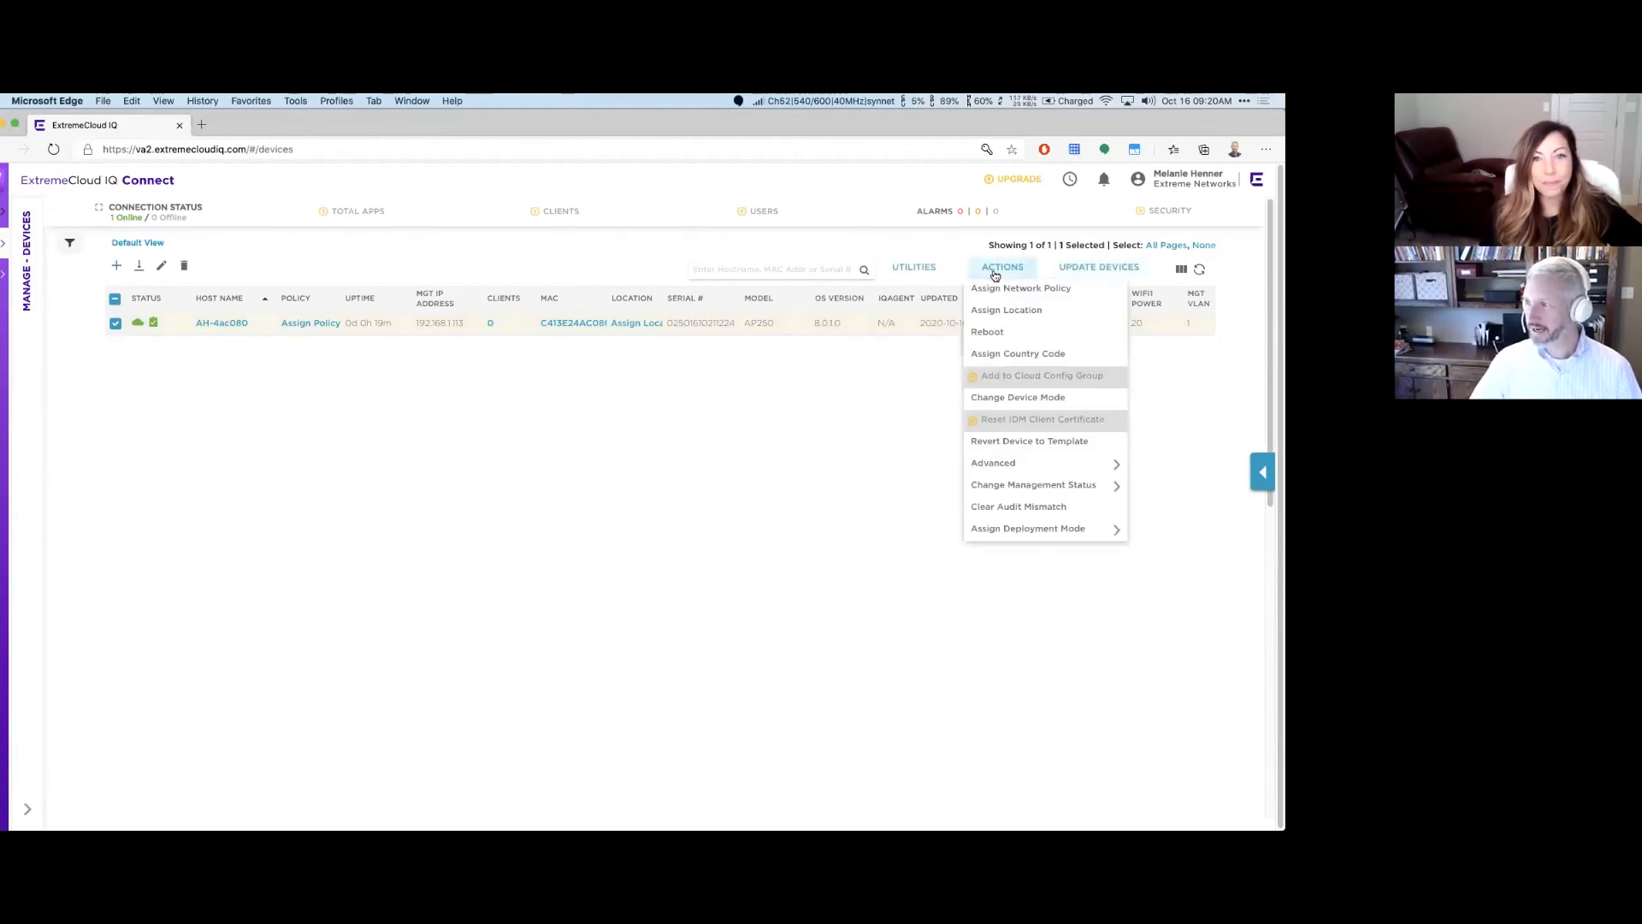
click(1051, 290)
click(699, 392)
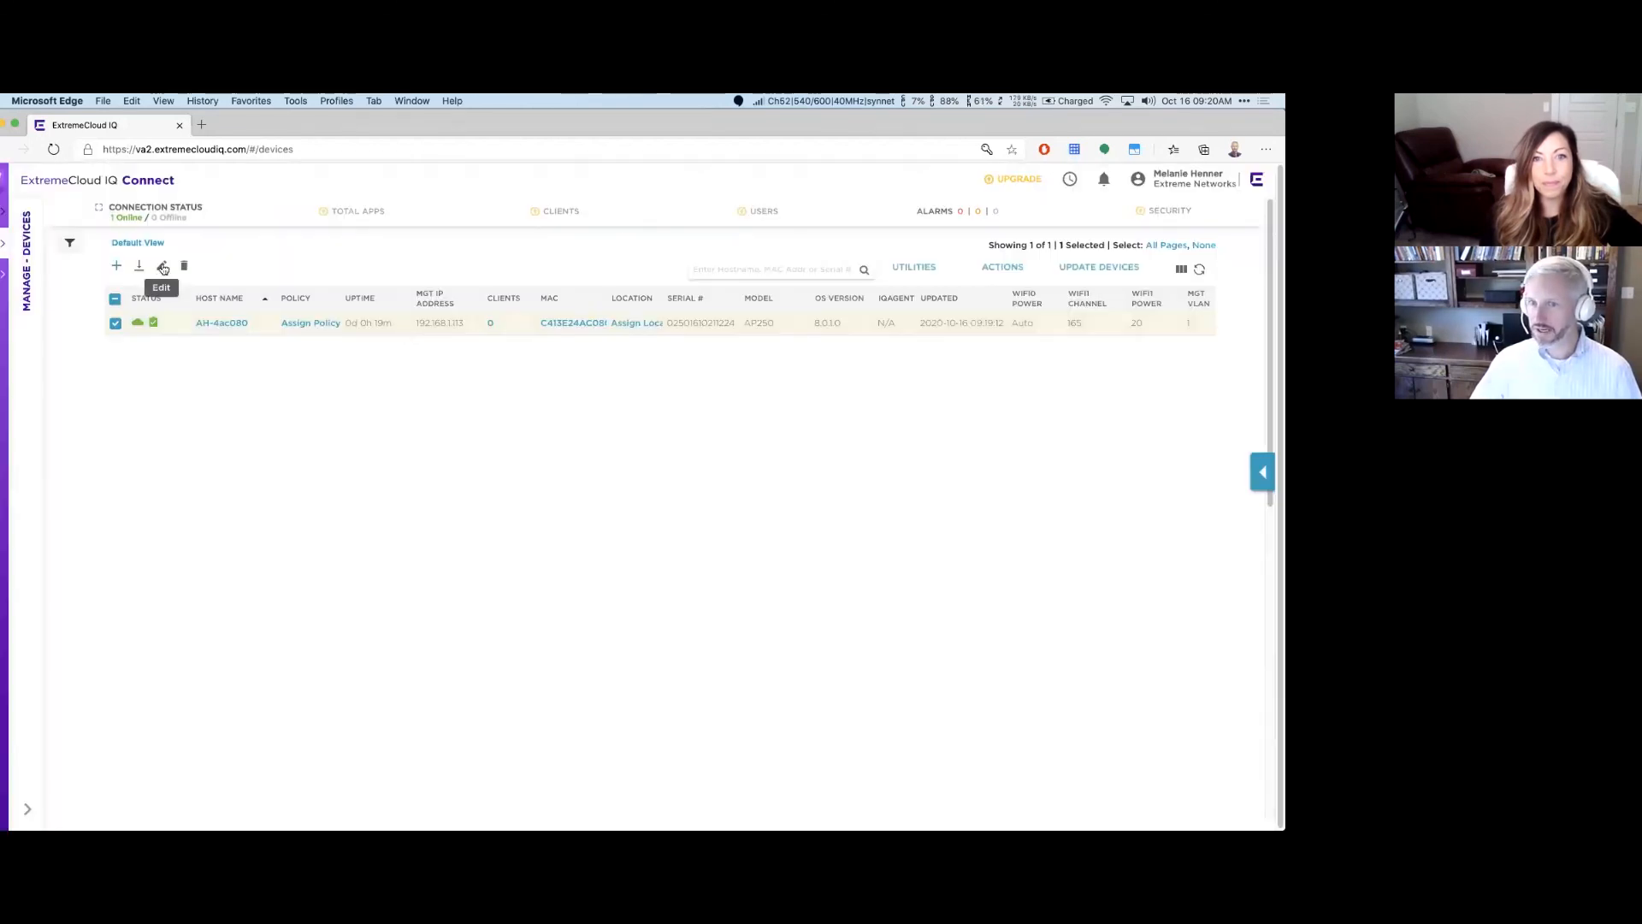
click(116, 266)
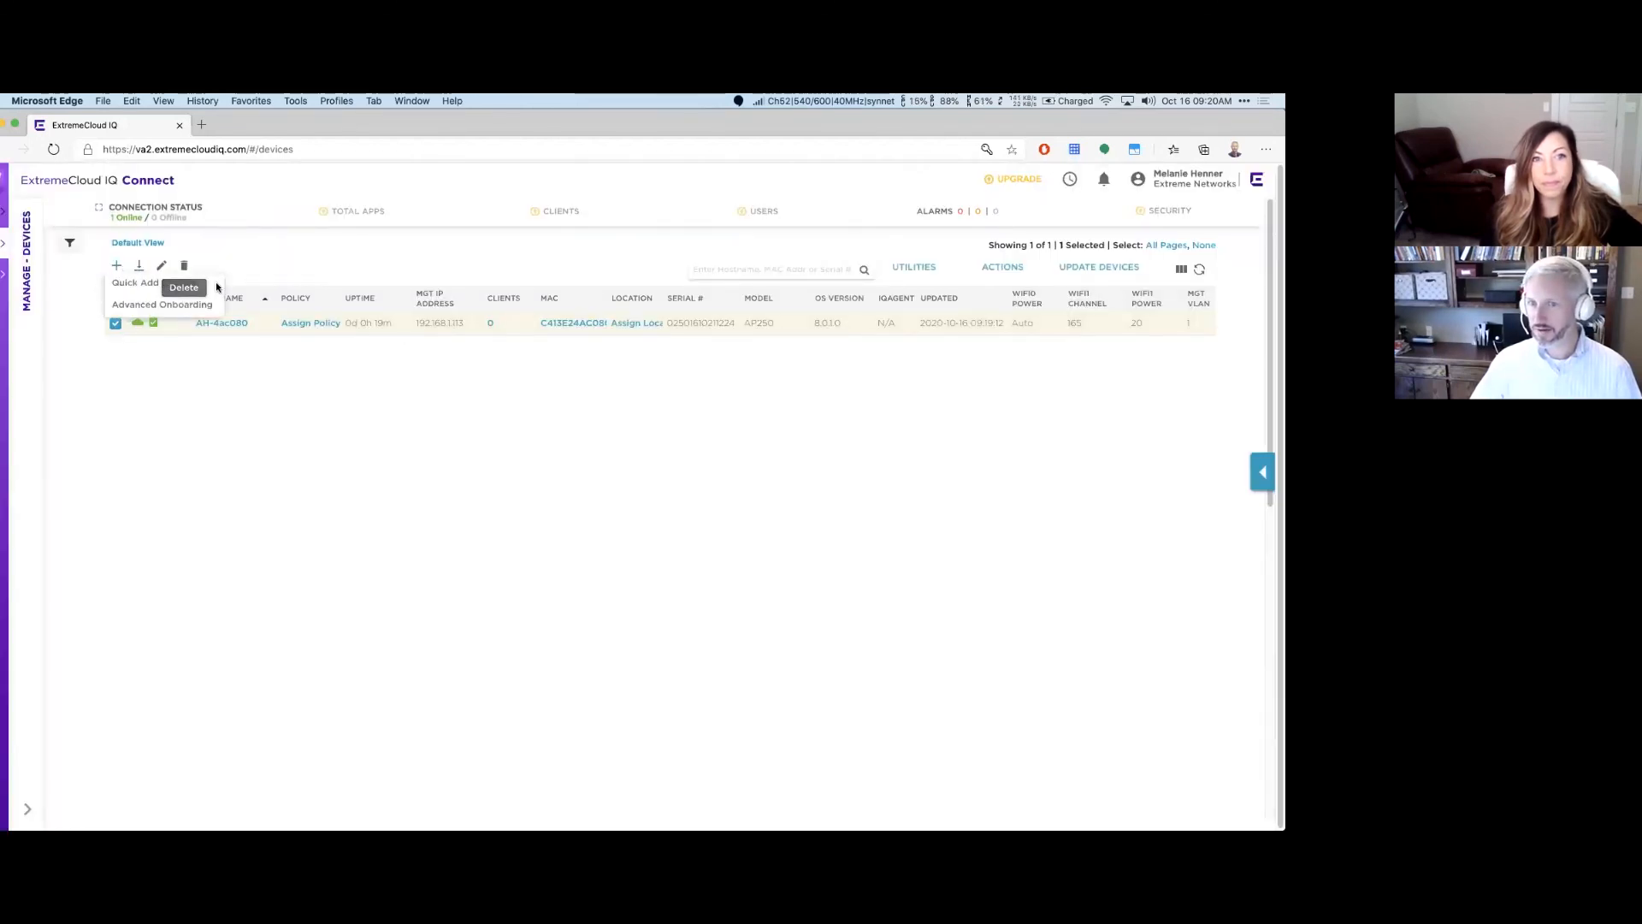
click(165, 288)
click(634, 340)
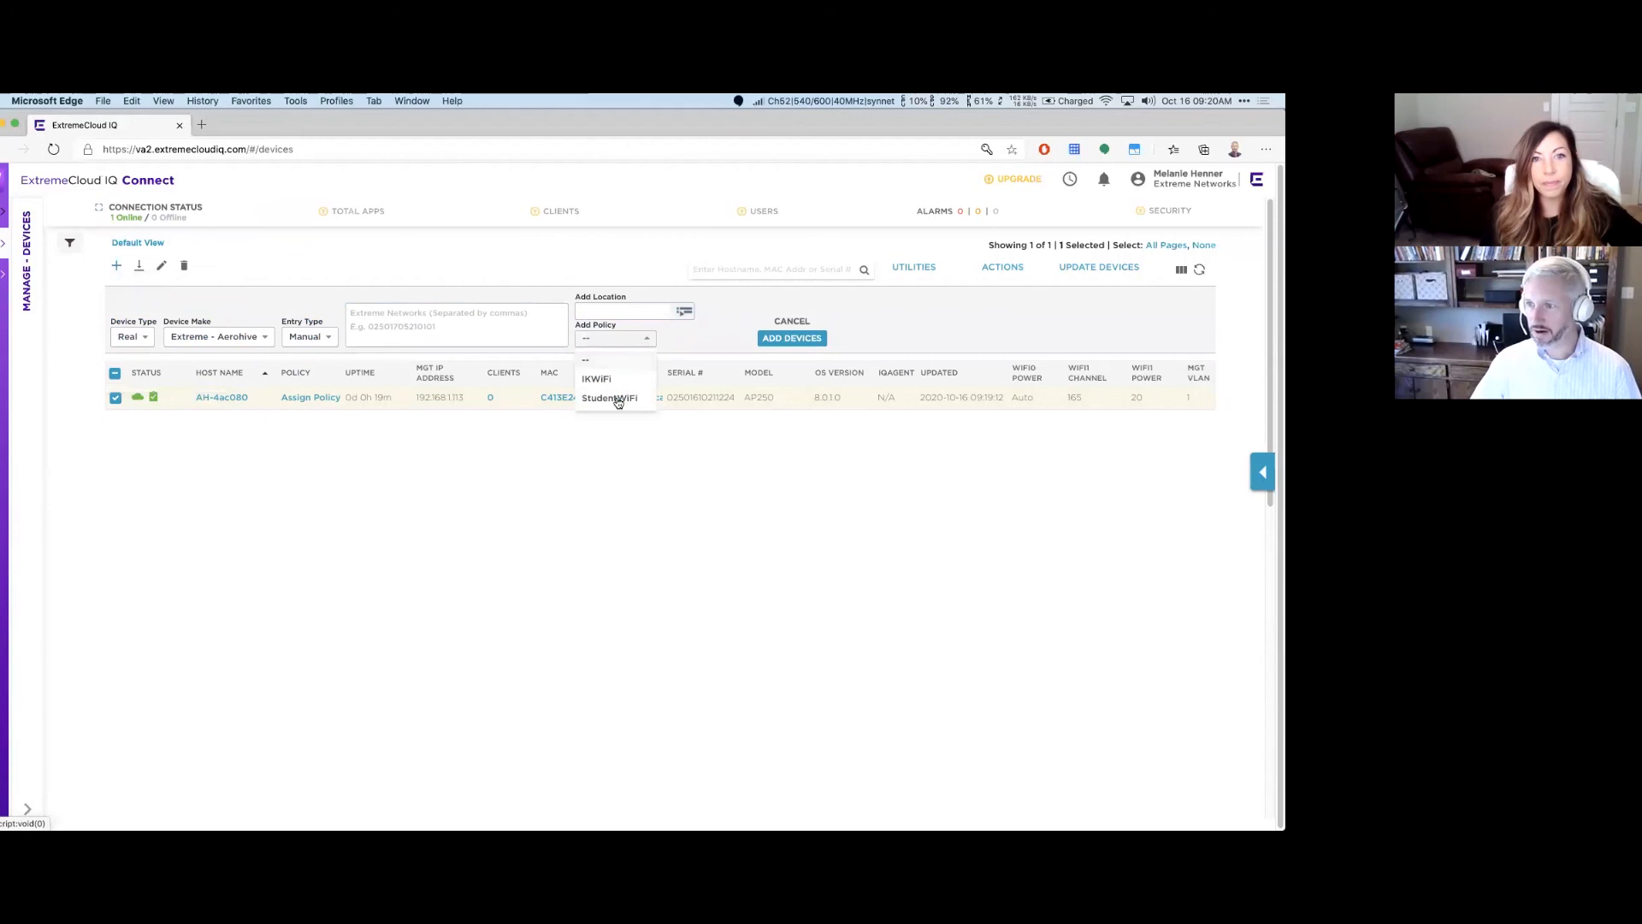
click(722, 321)
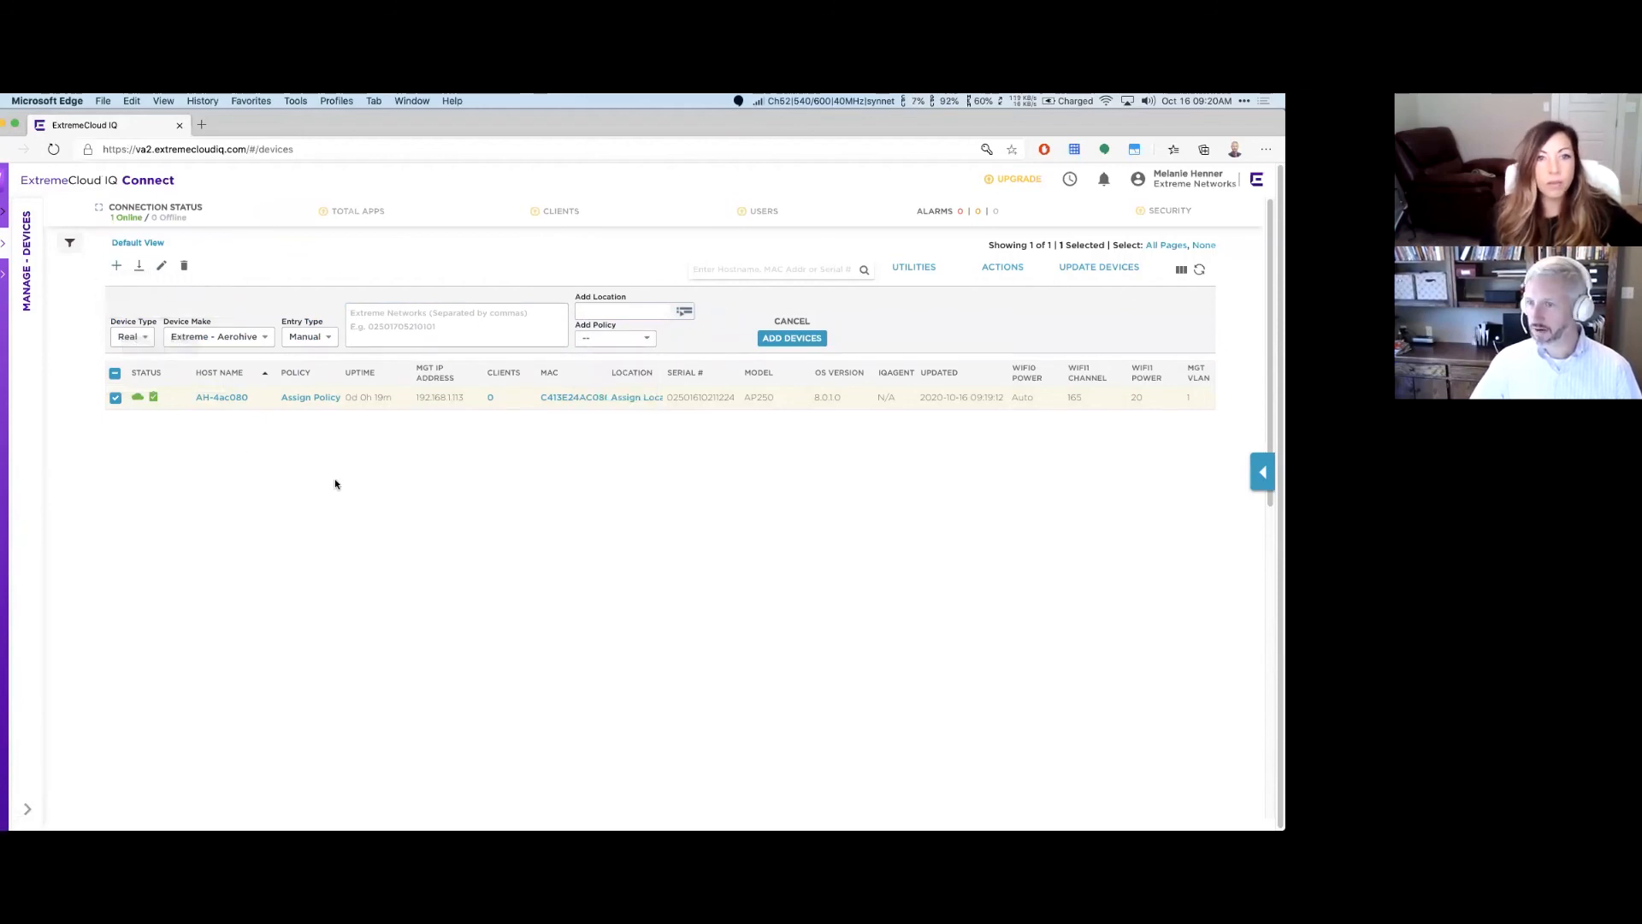
Step: Assign the IKWiFi network policy to AH-4ac080 and go to Configure > Network Policies
click(1004, 267)
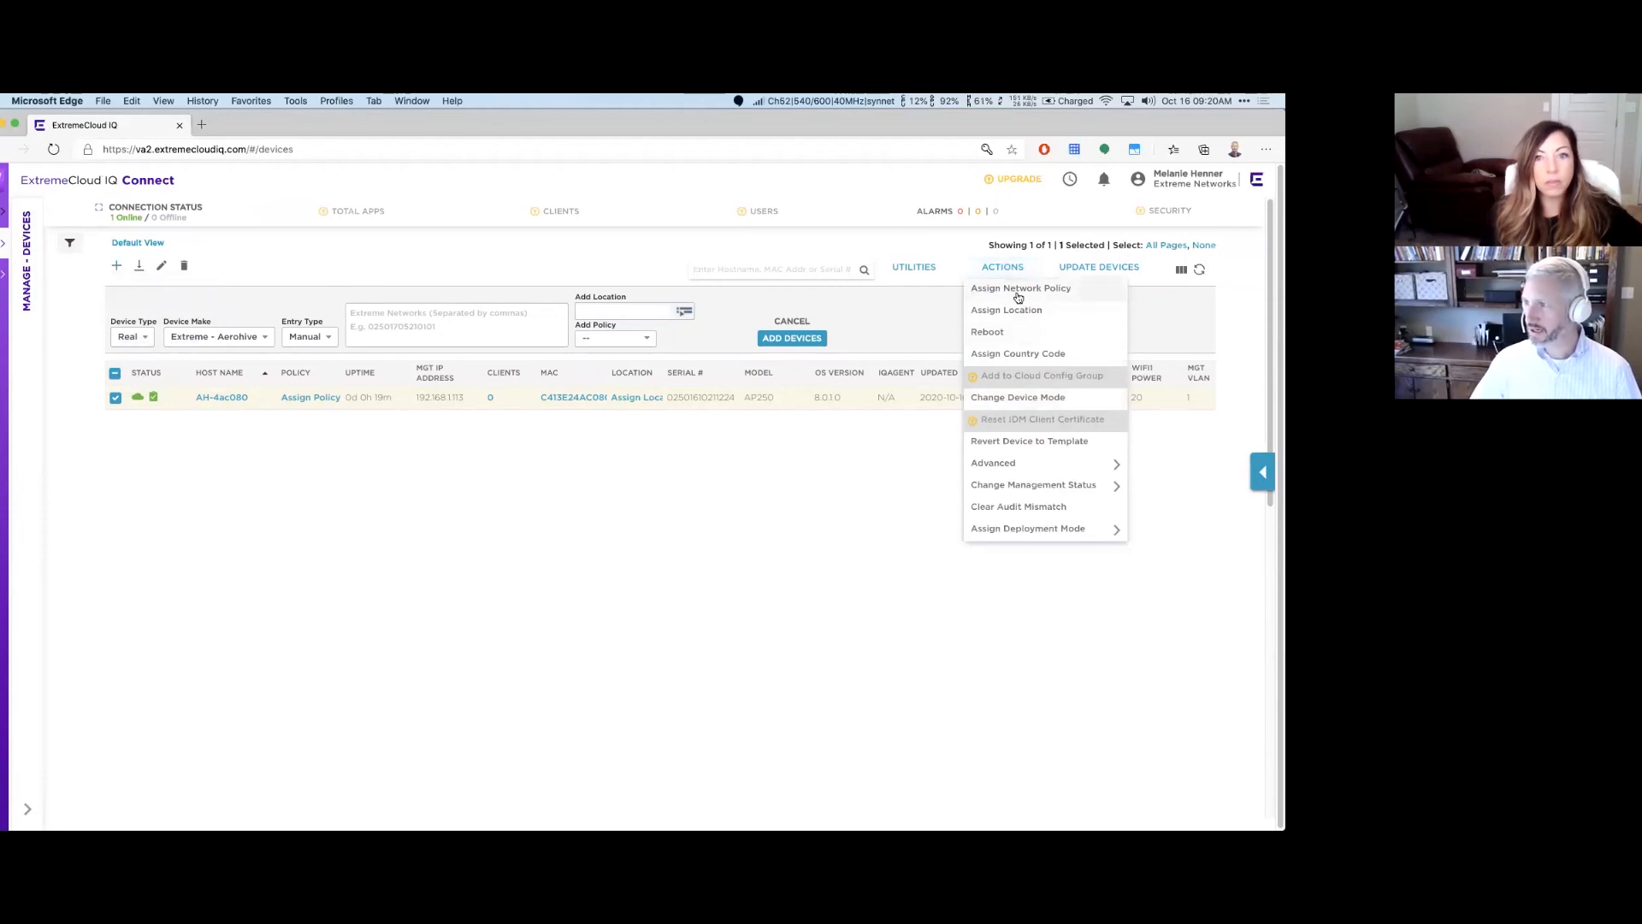
click(1018, 291)
click(660, 282)
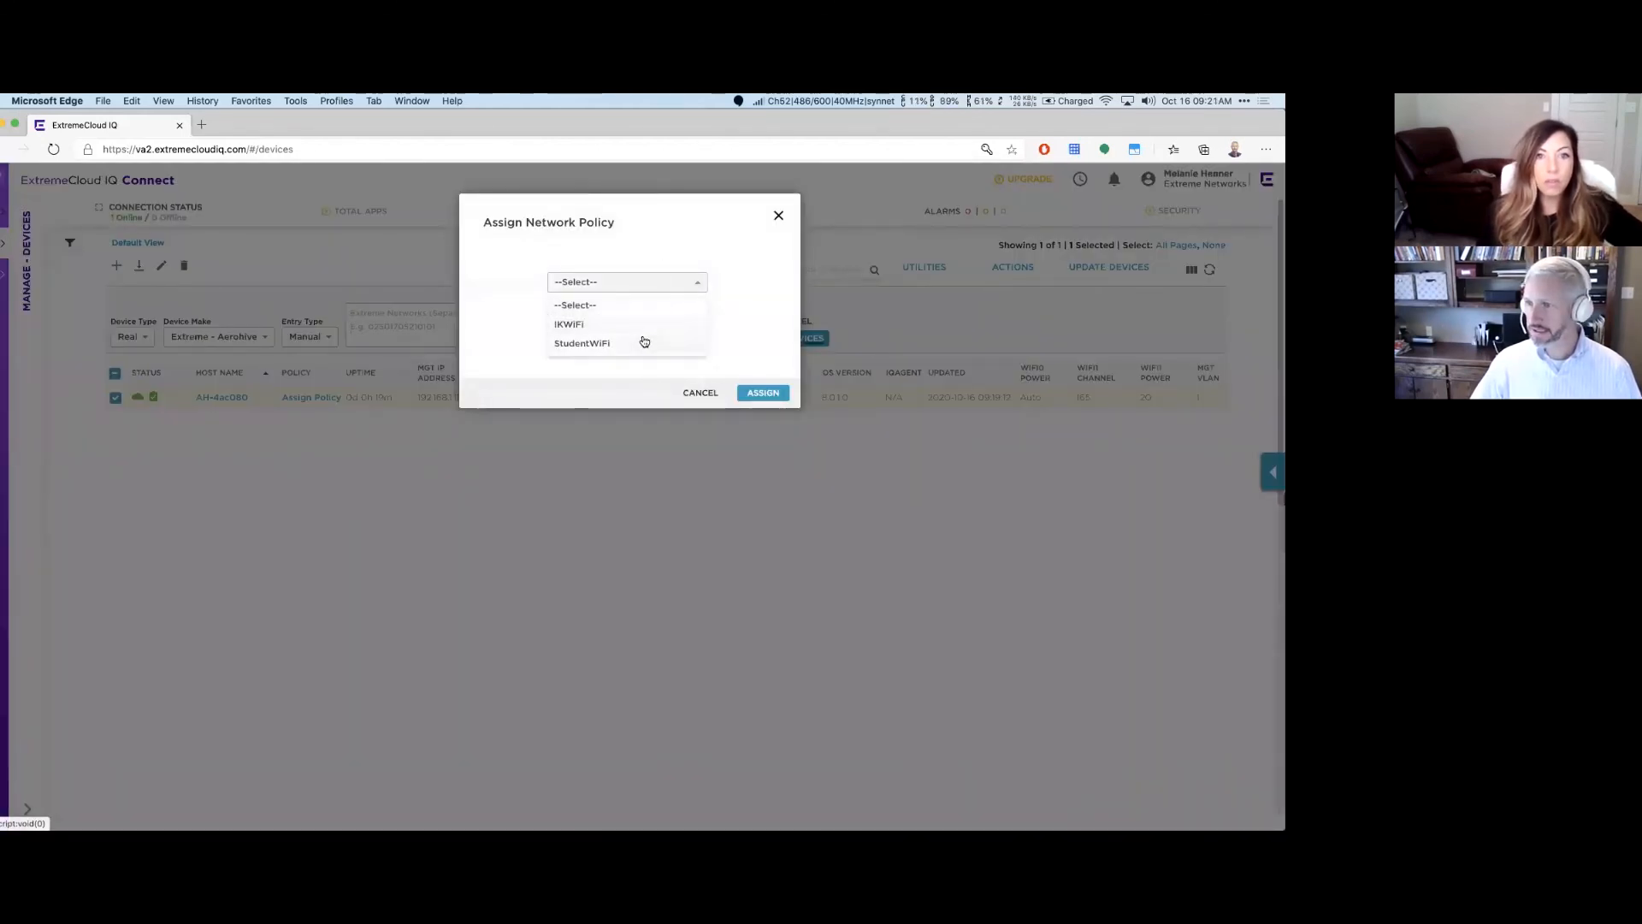
click(612, 324)
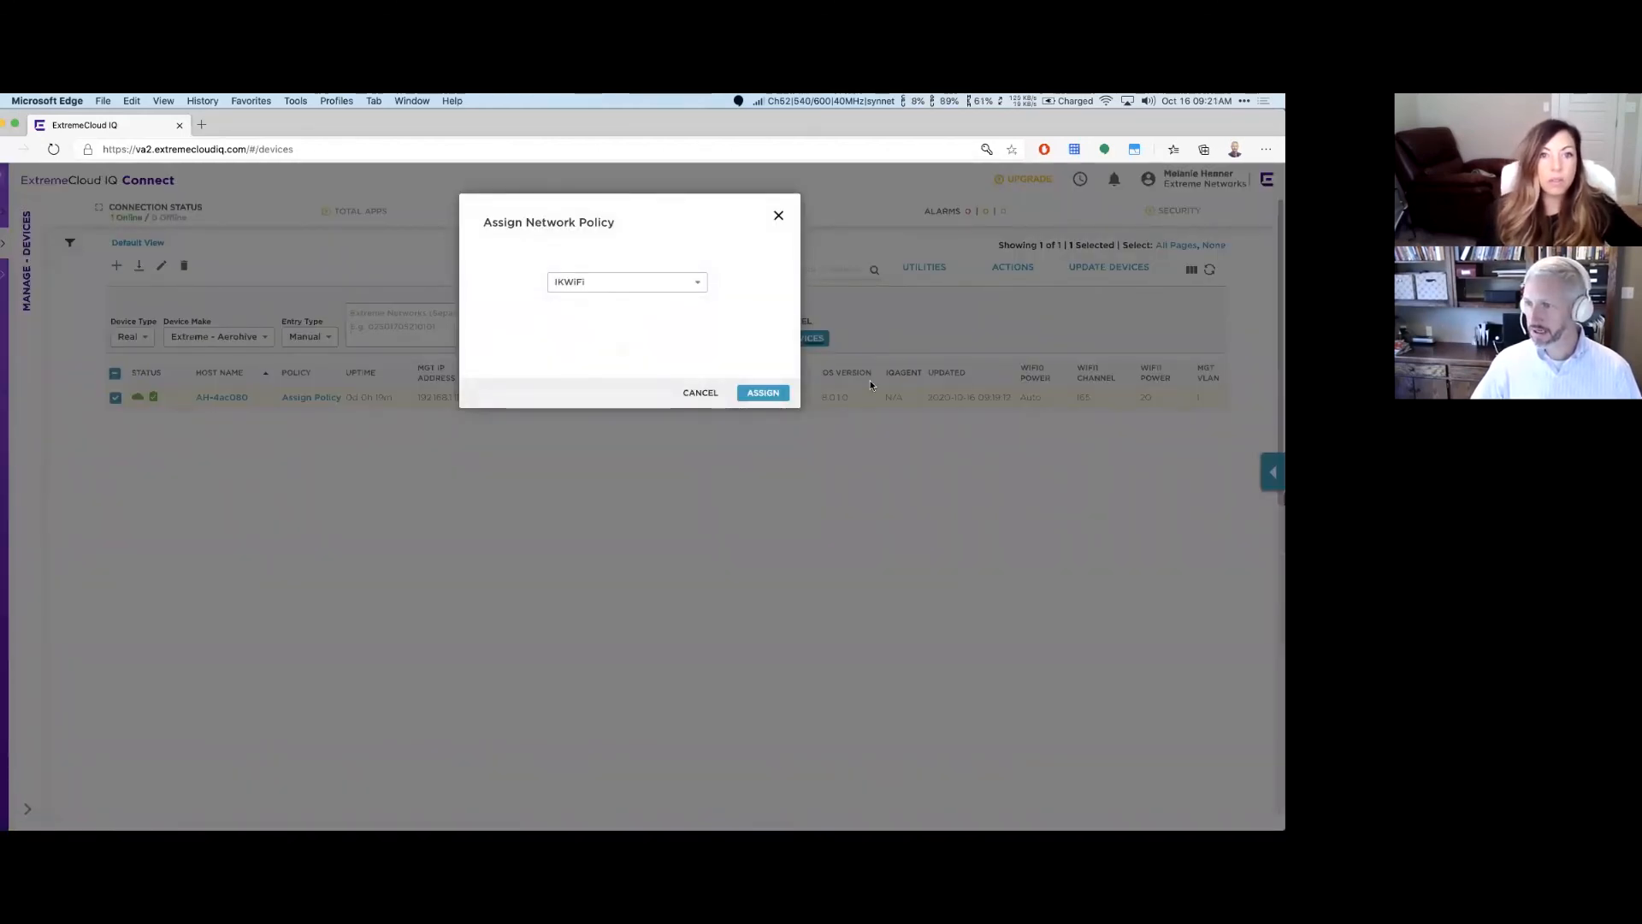
click(763, 393)
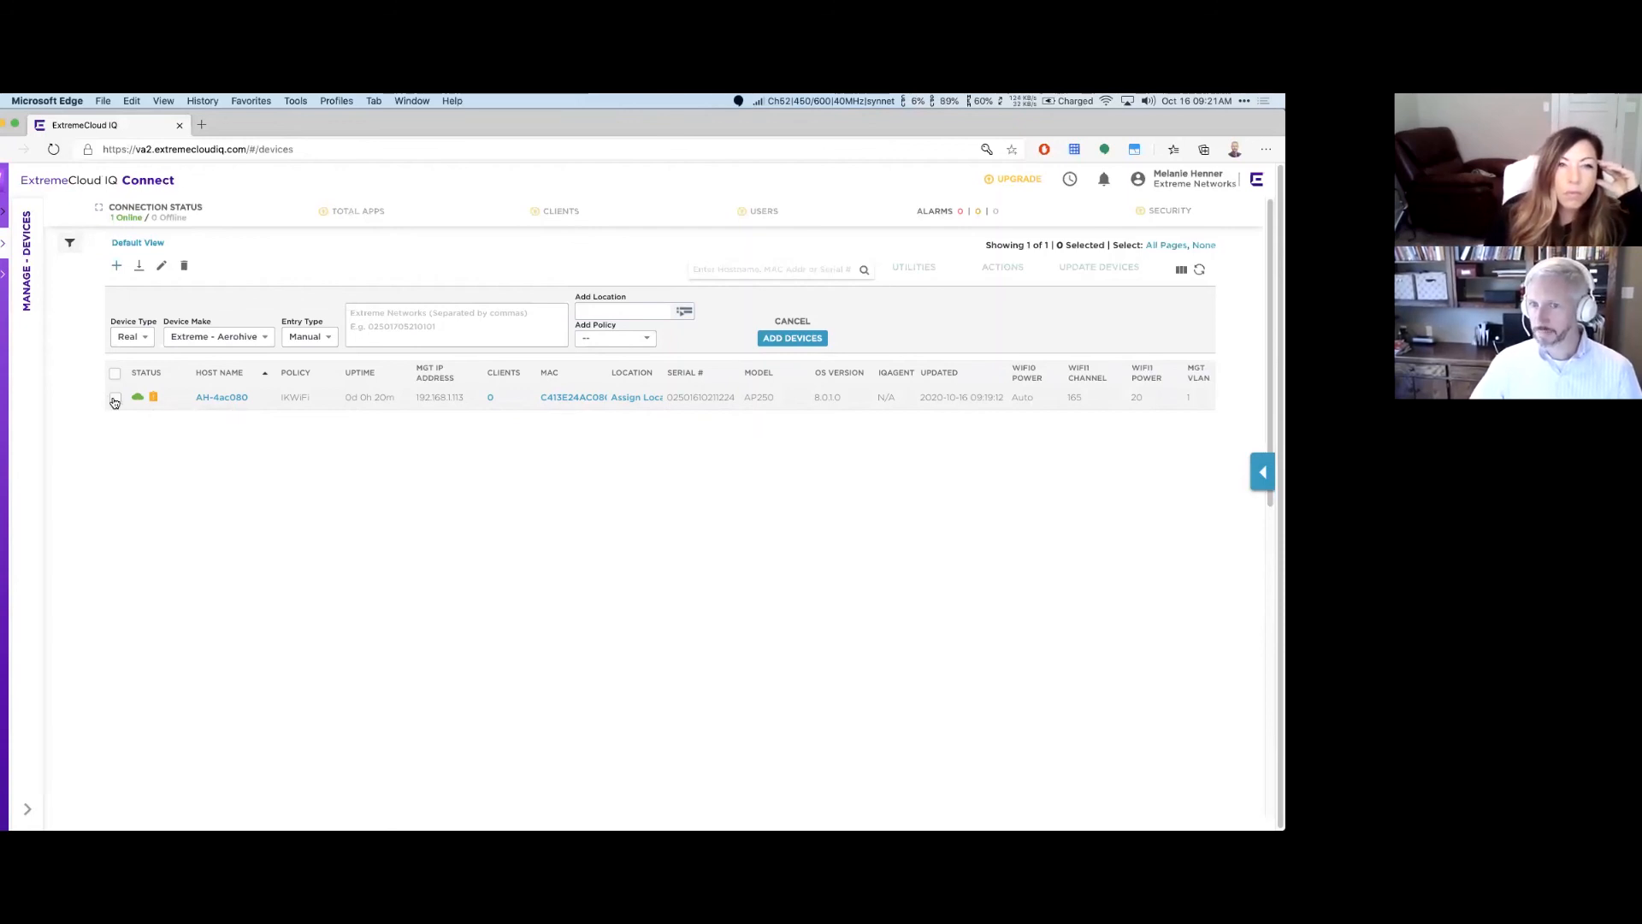
click(4, 213)
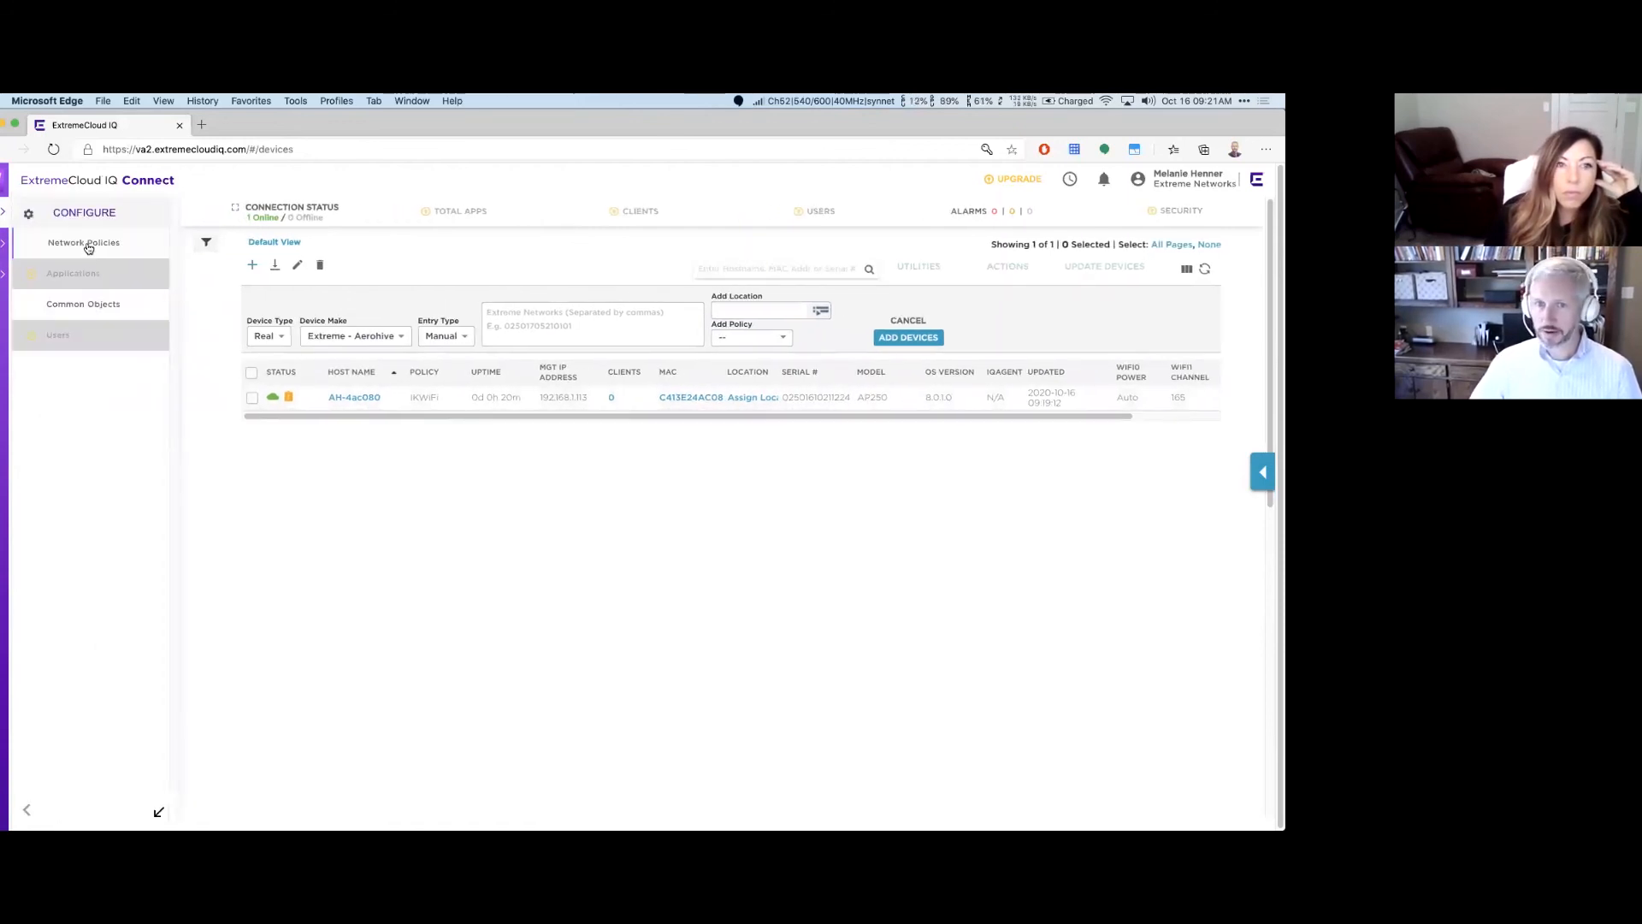
click(86, 244)
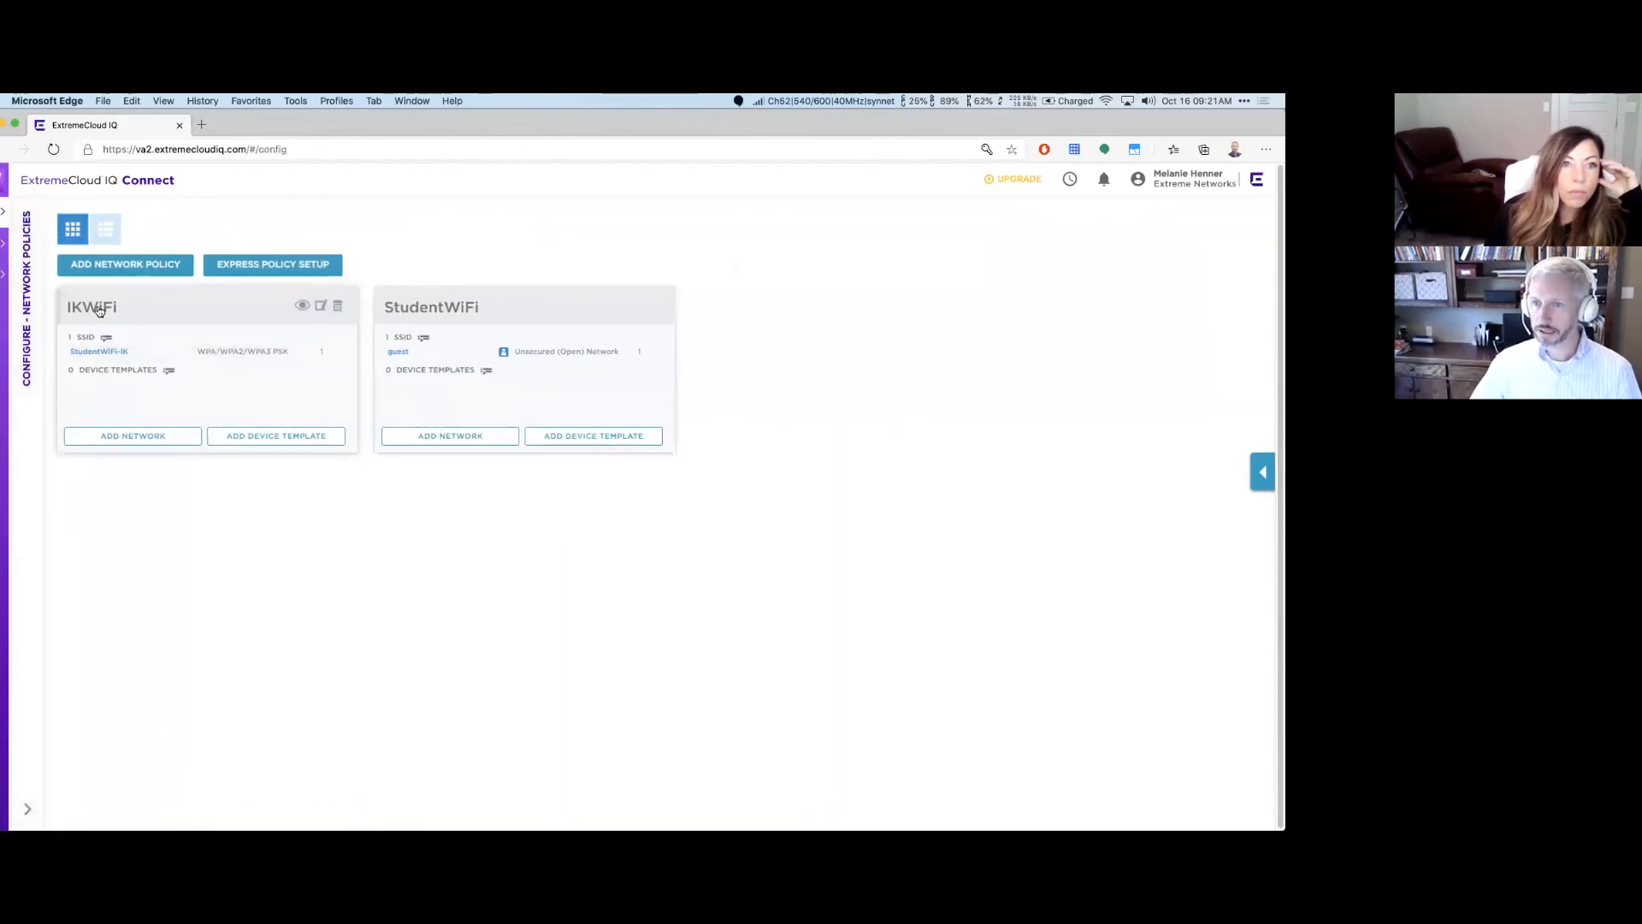
Step: View IKWiFi's Deploy Policy page, then select AH-4ac080 in the Manage > Devices list
click(99, 309)
click(619, 255)
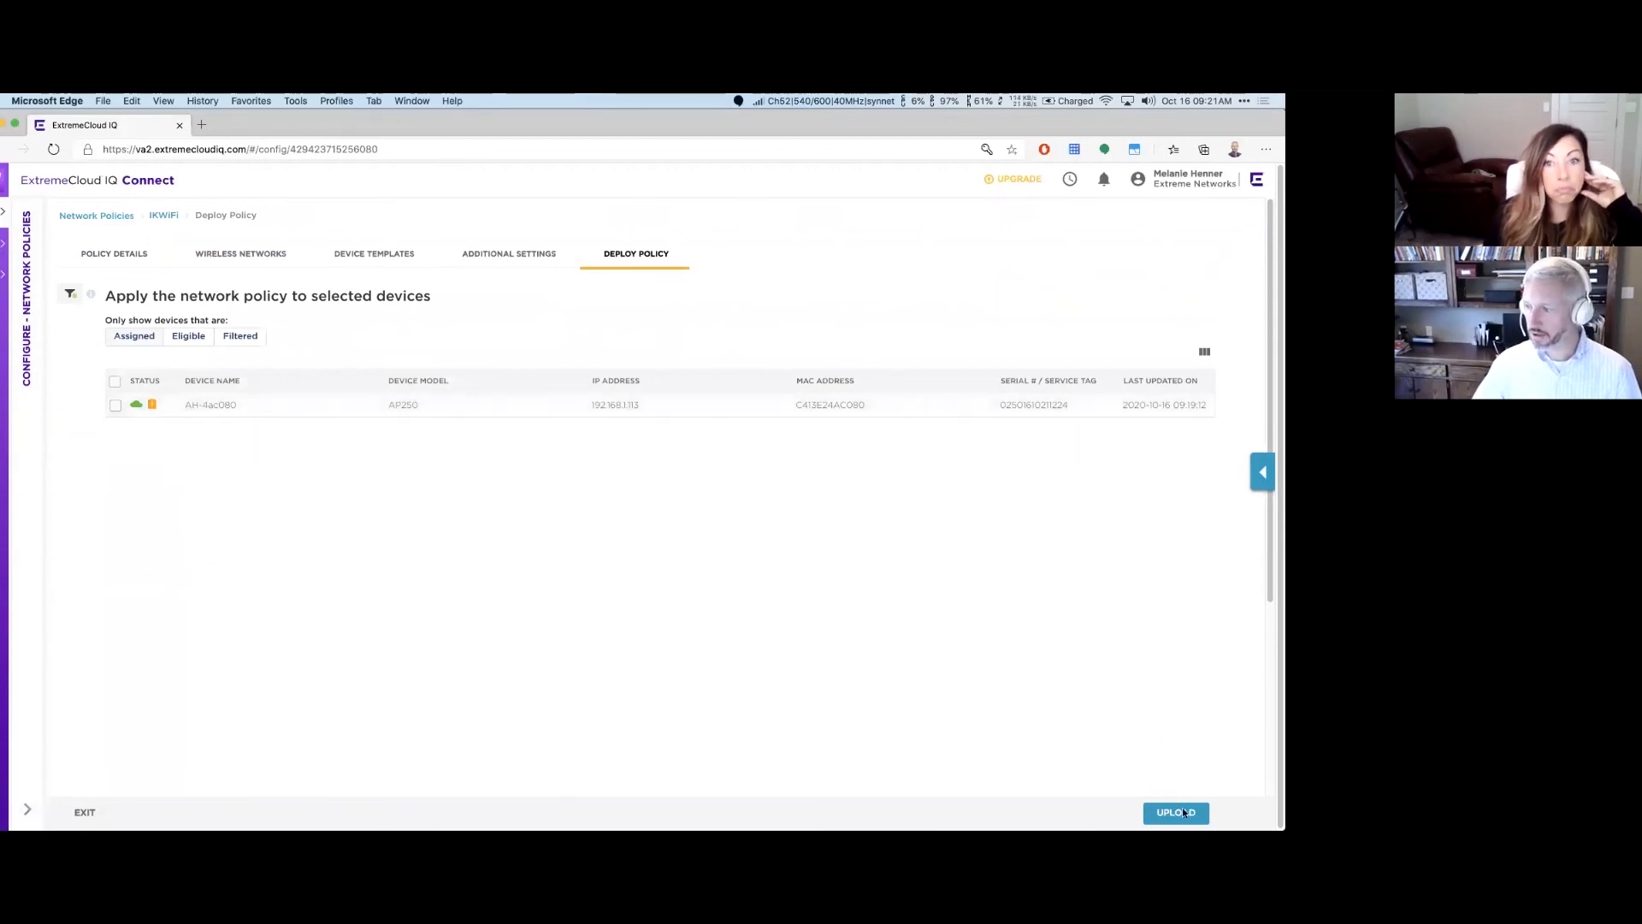
click(6, 265)
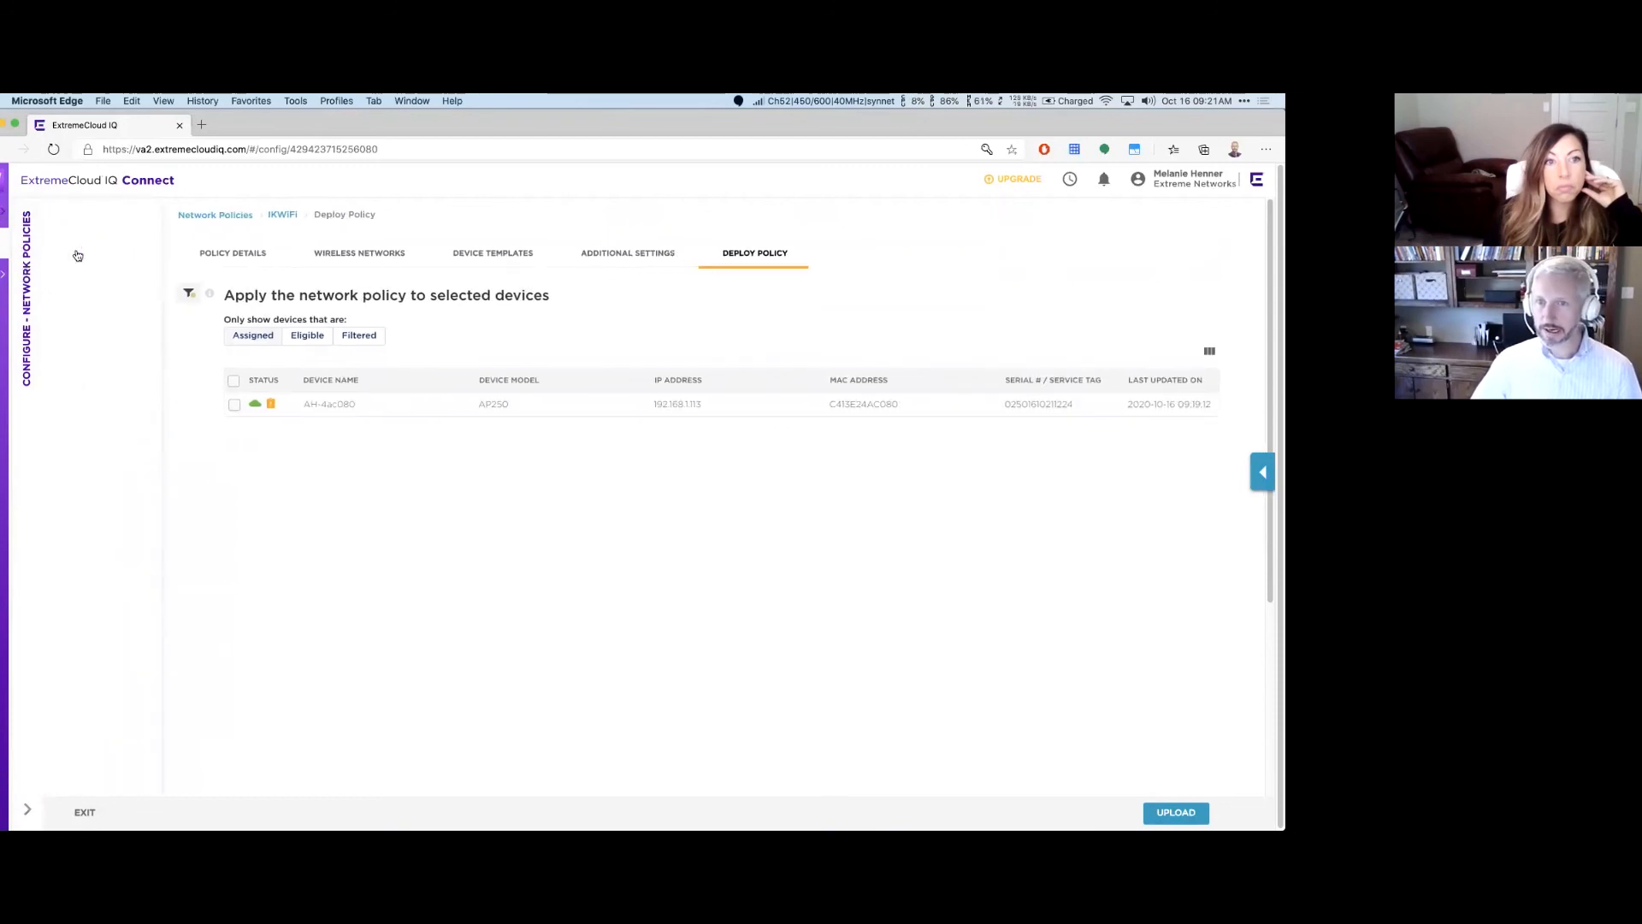
click(77, 242)
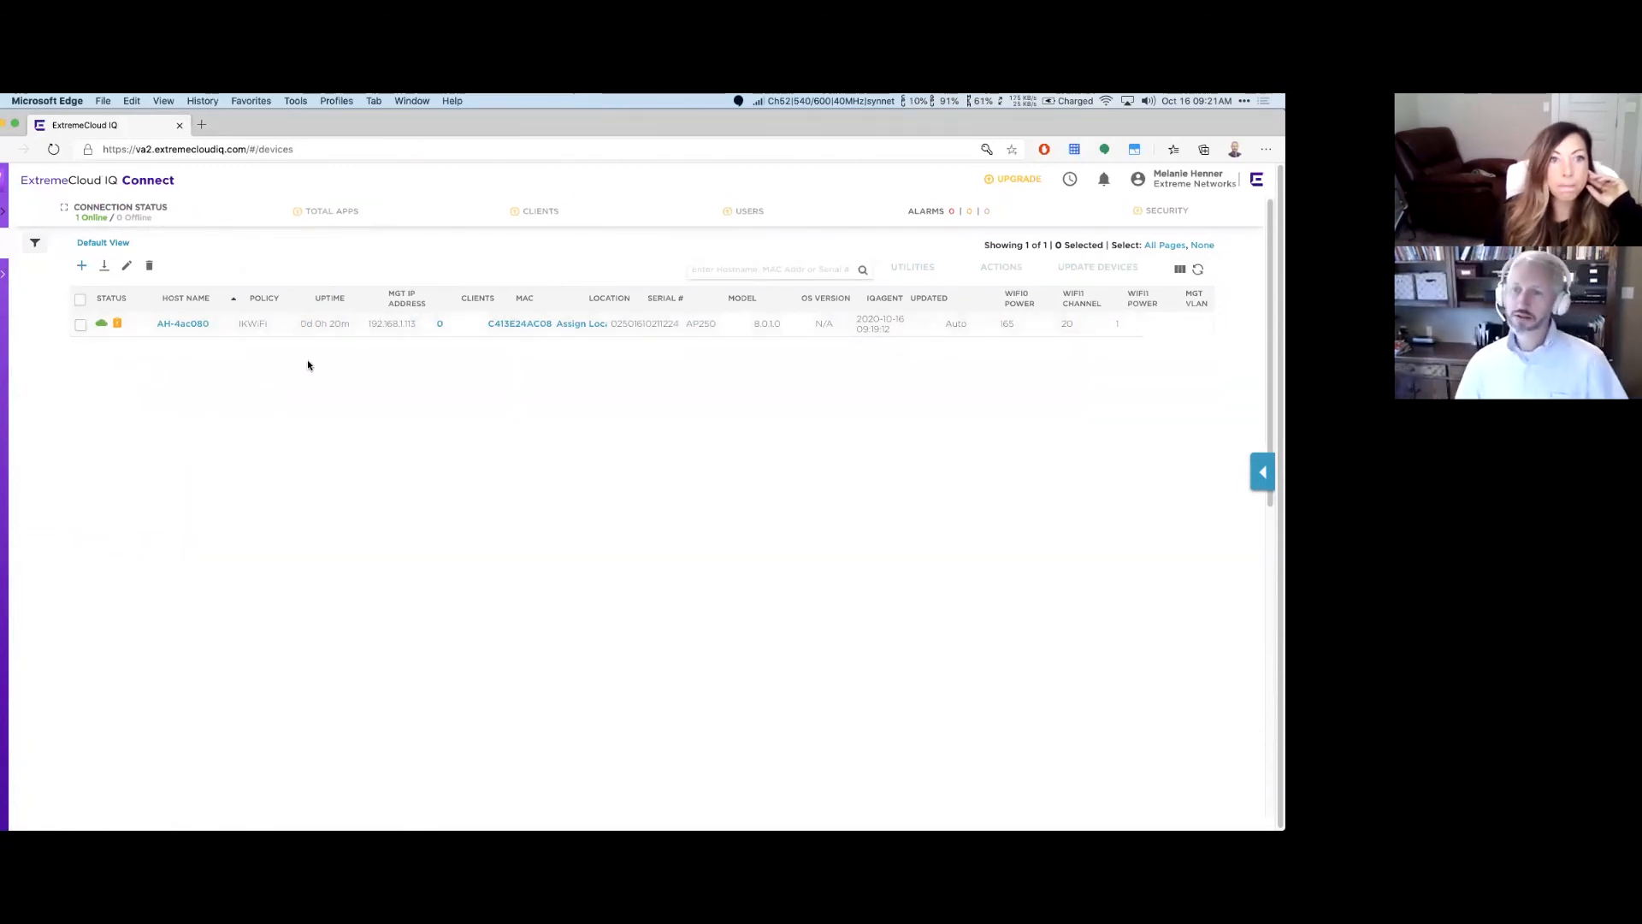
click(80, 324)
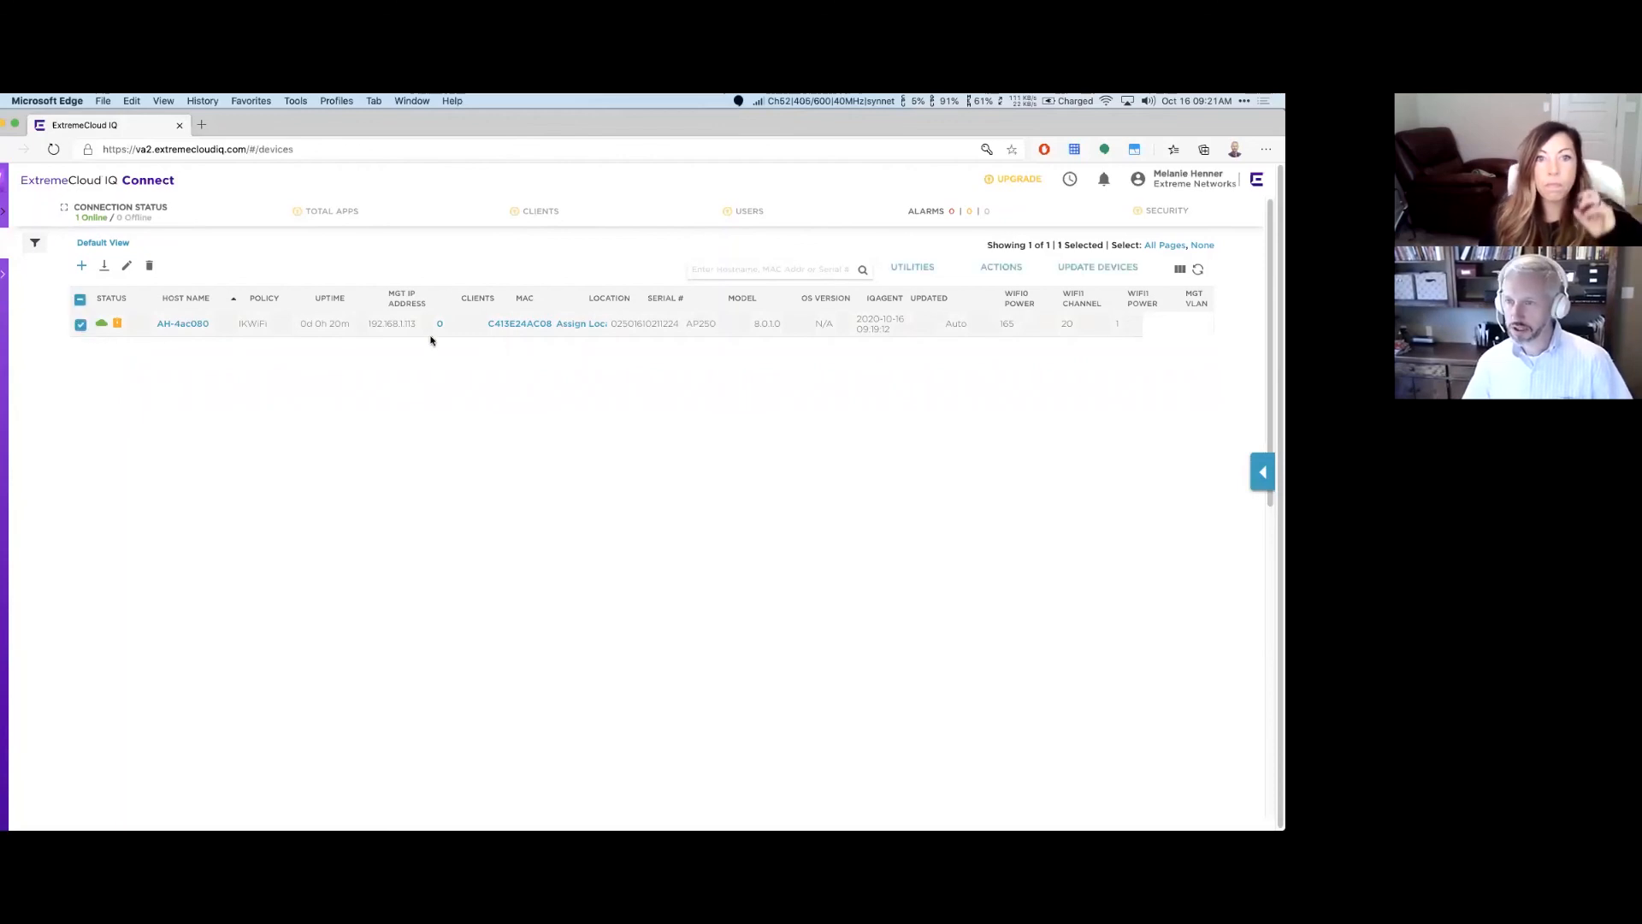
Step: Run a Complete Configuration Update on AH-4ac080 without upgrading IQ Engine or switch images
click(1098, 267)
scroll(414, 348, down, 1)
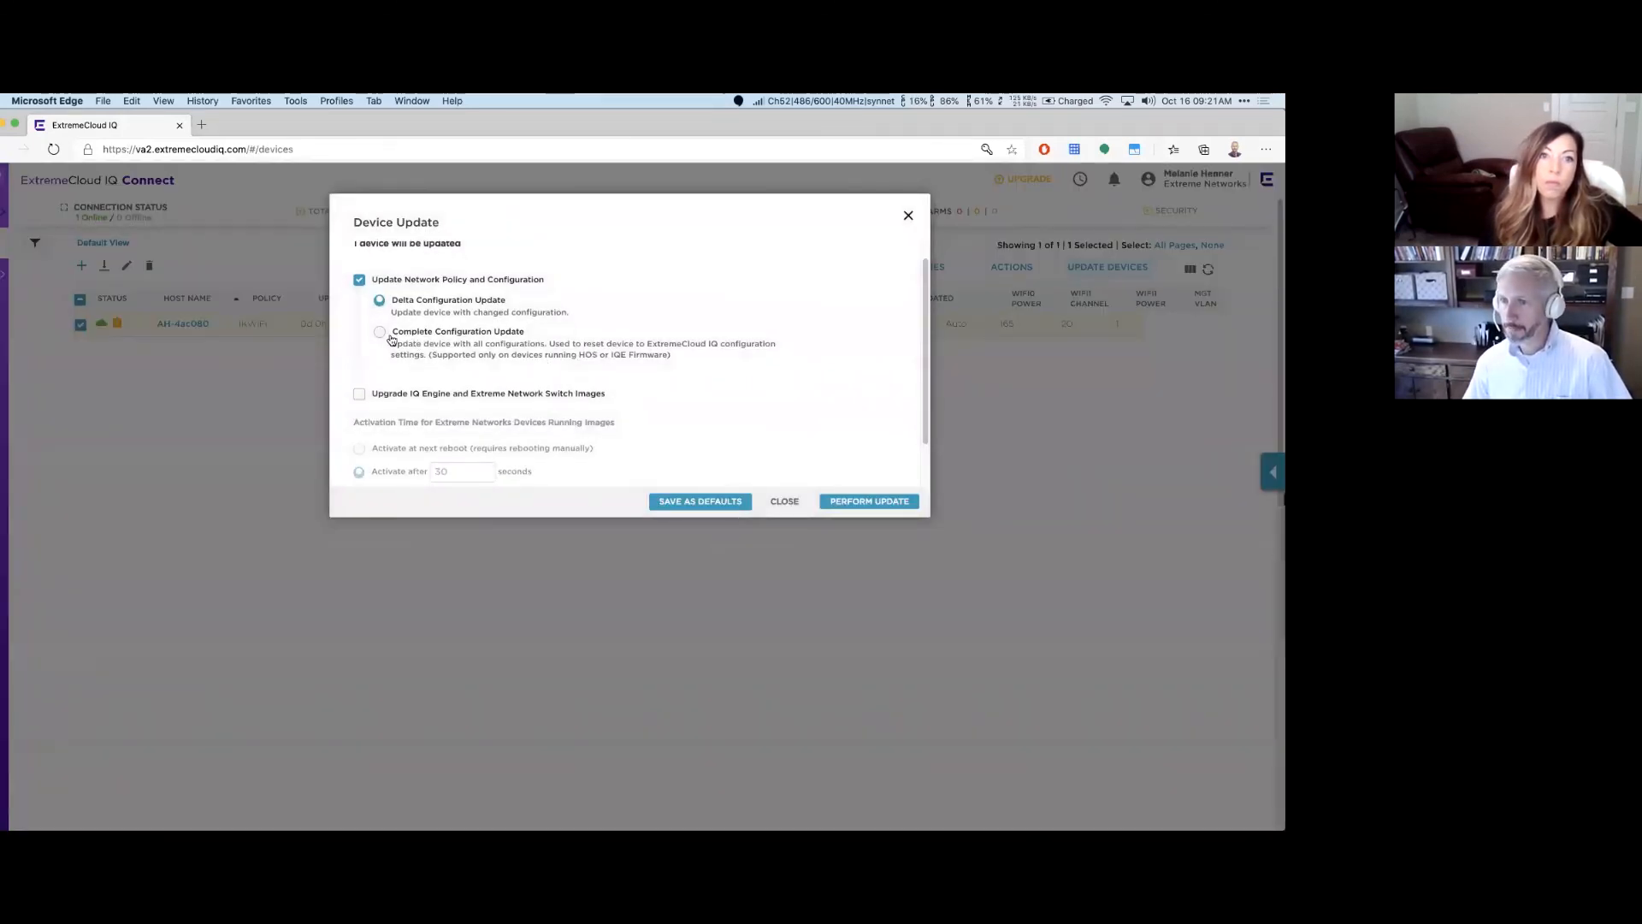
click(381, 333)
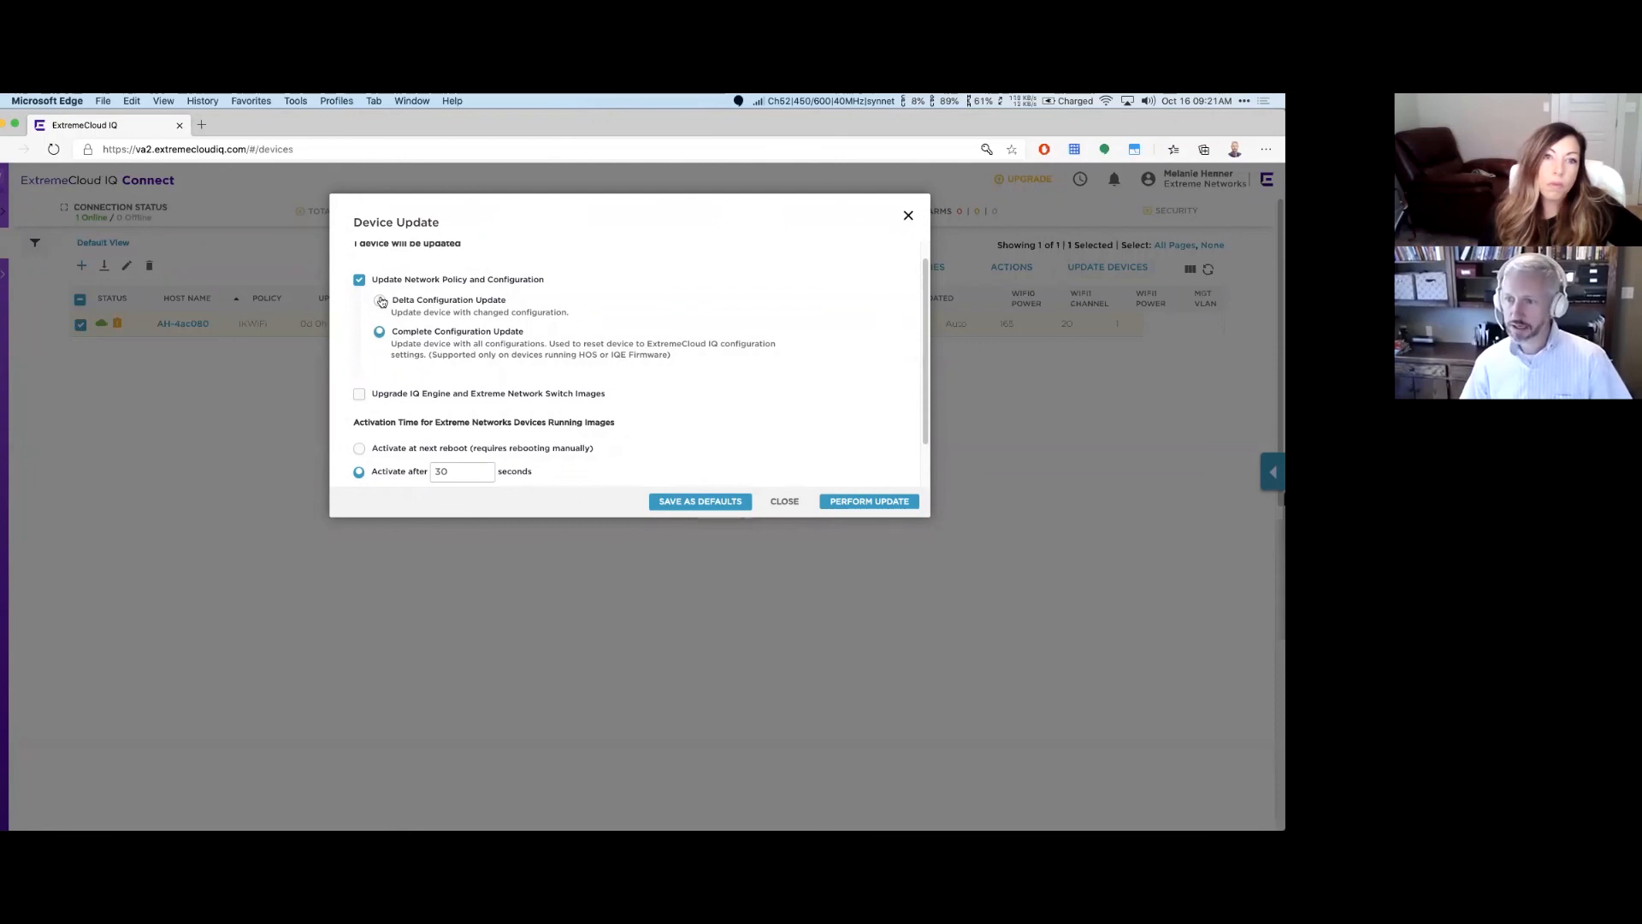
click(380, 300)
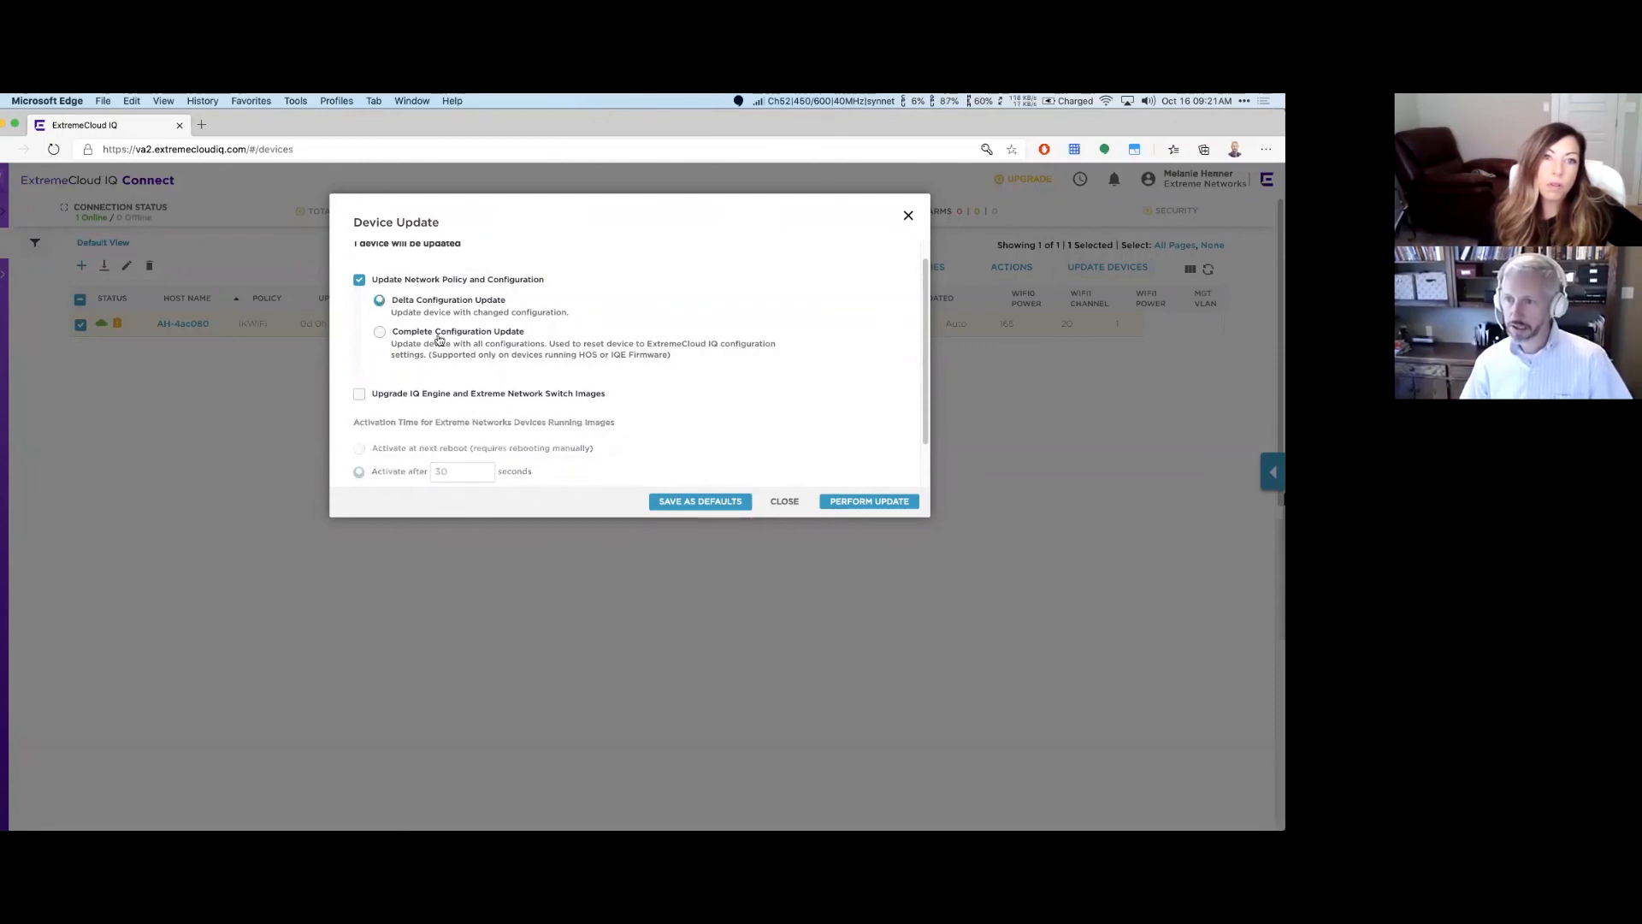
click(393, 335)
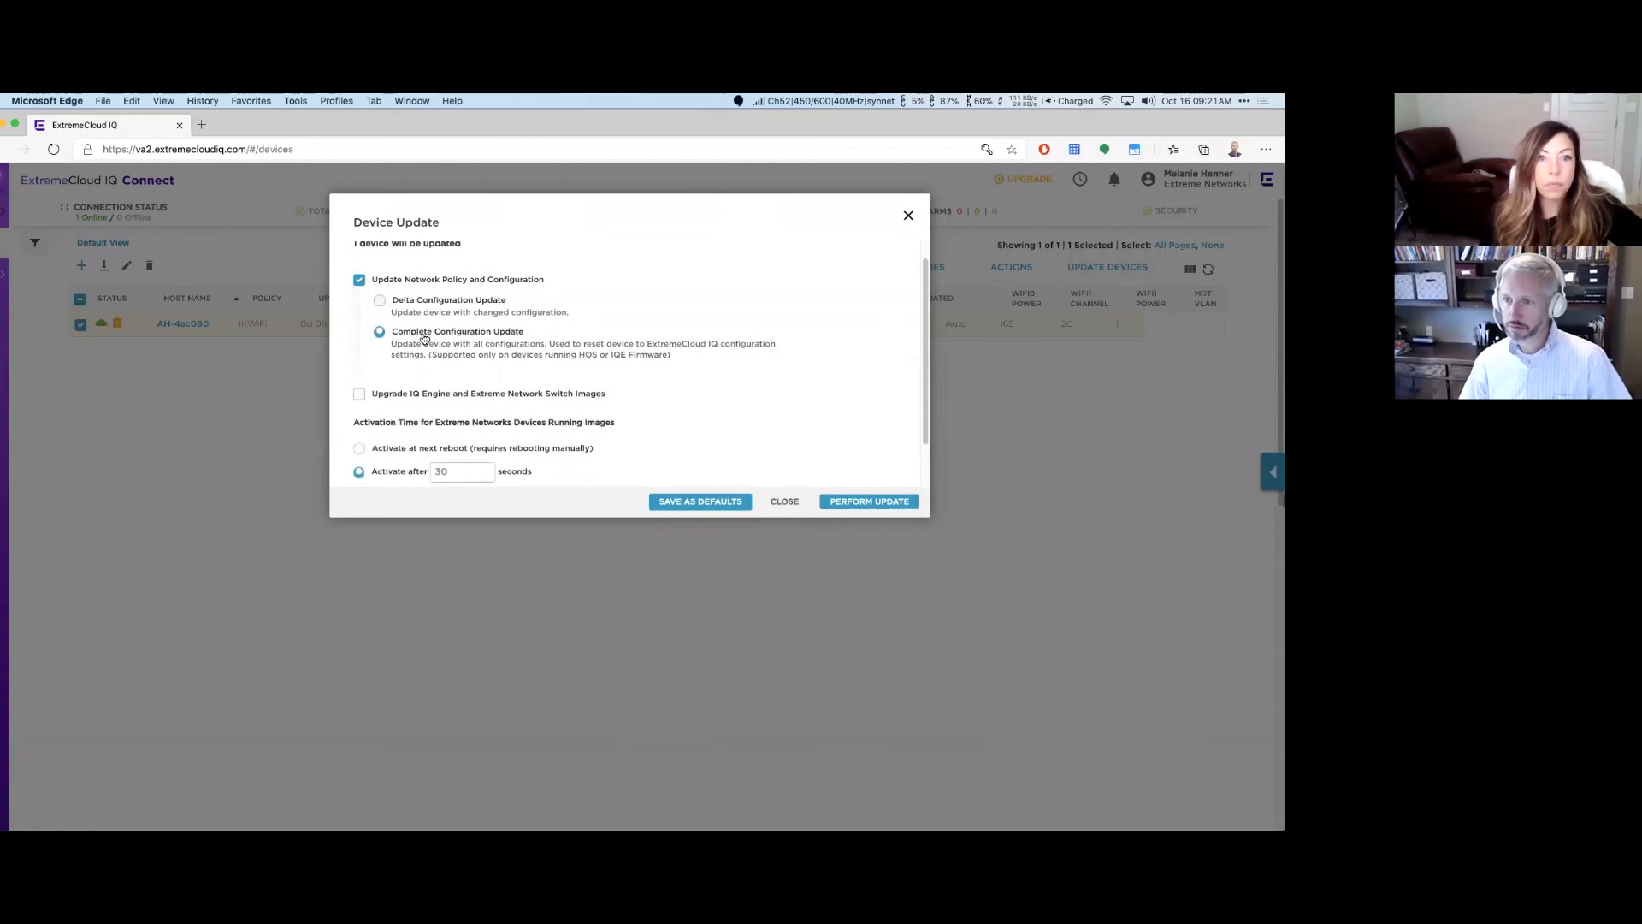
click(380, 302)
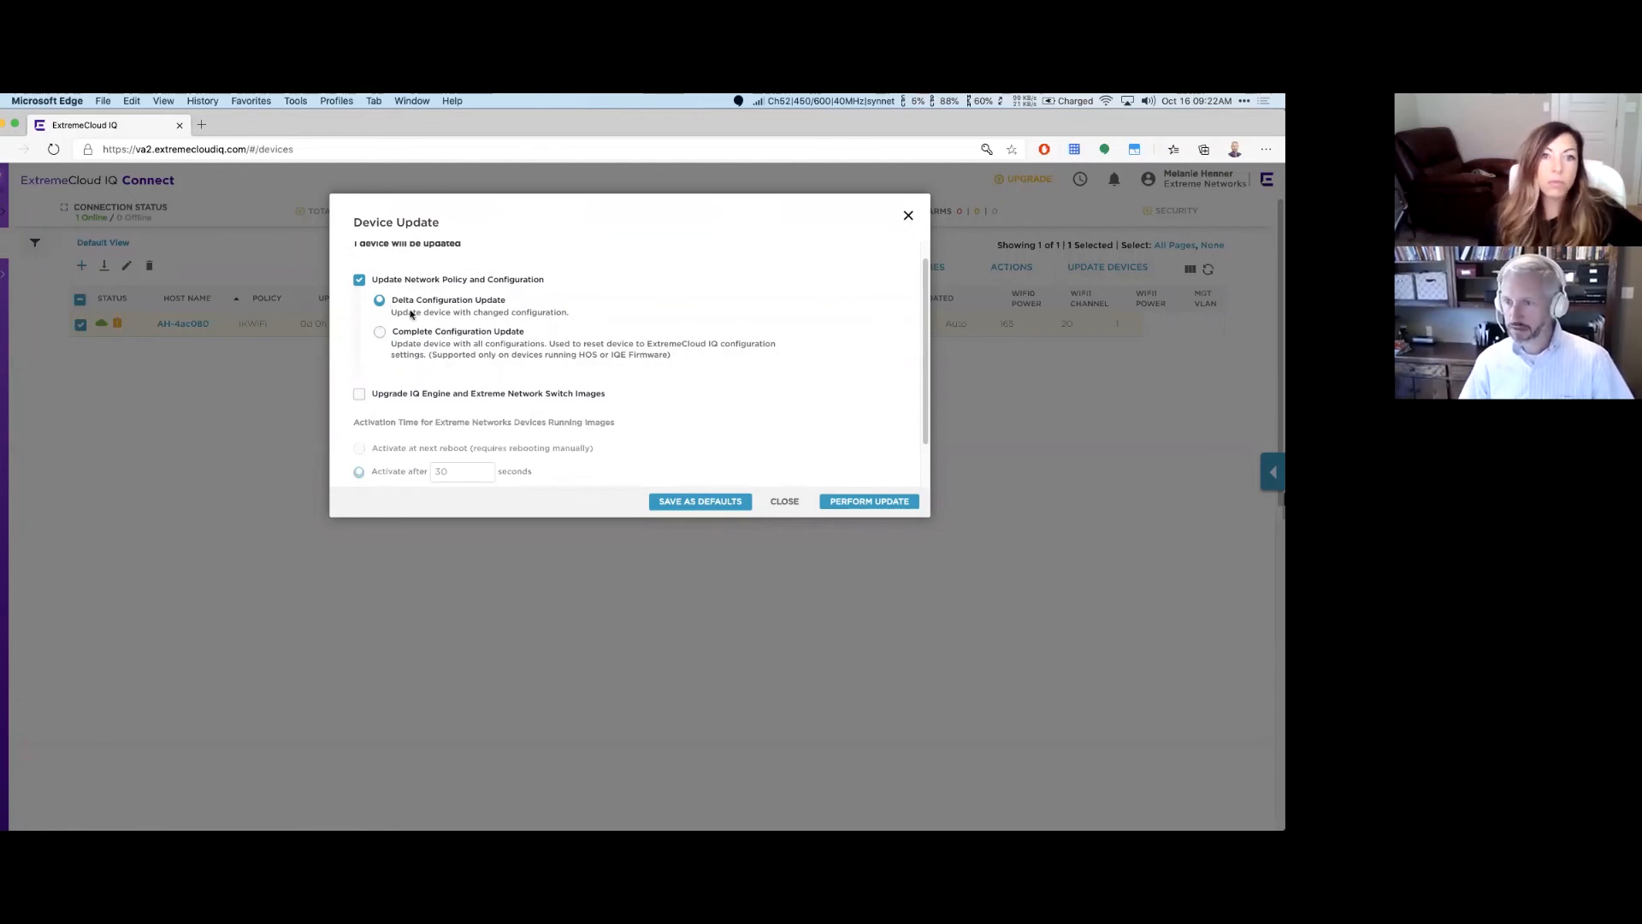
click(380, 329)
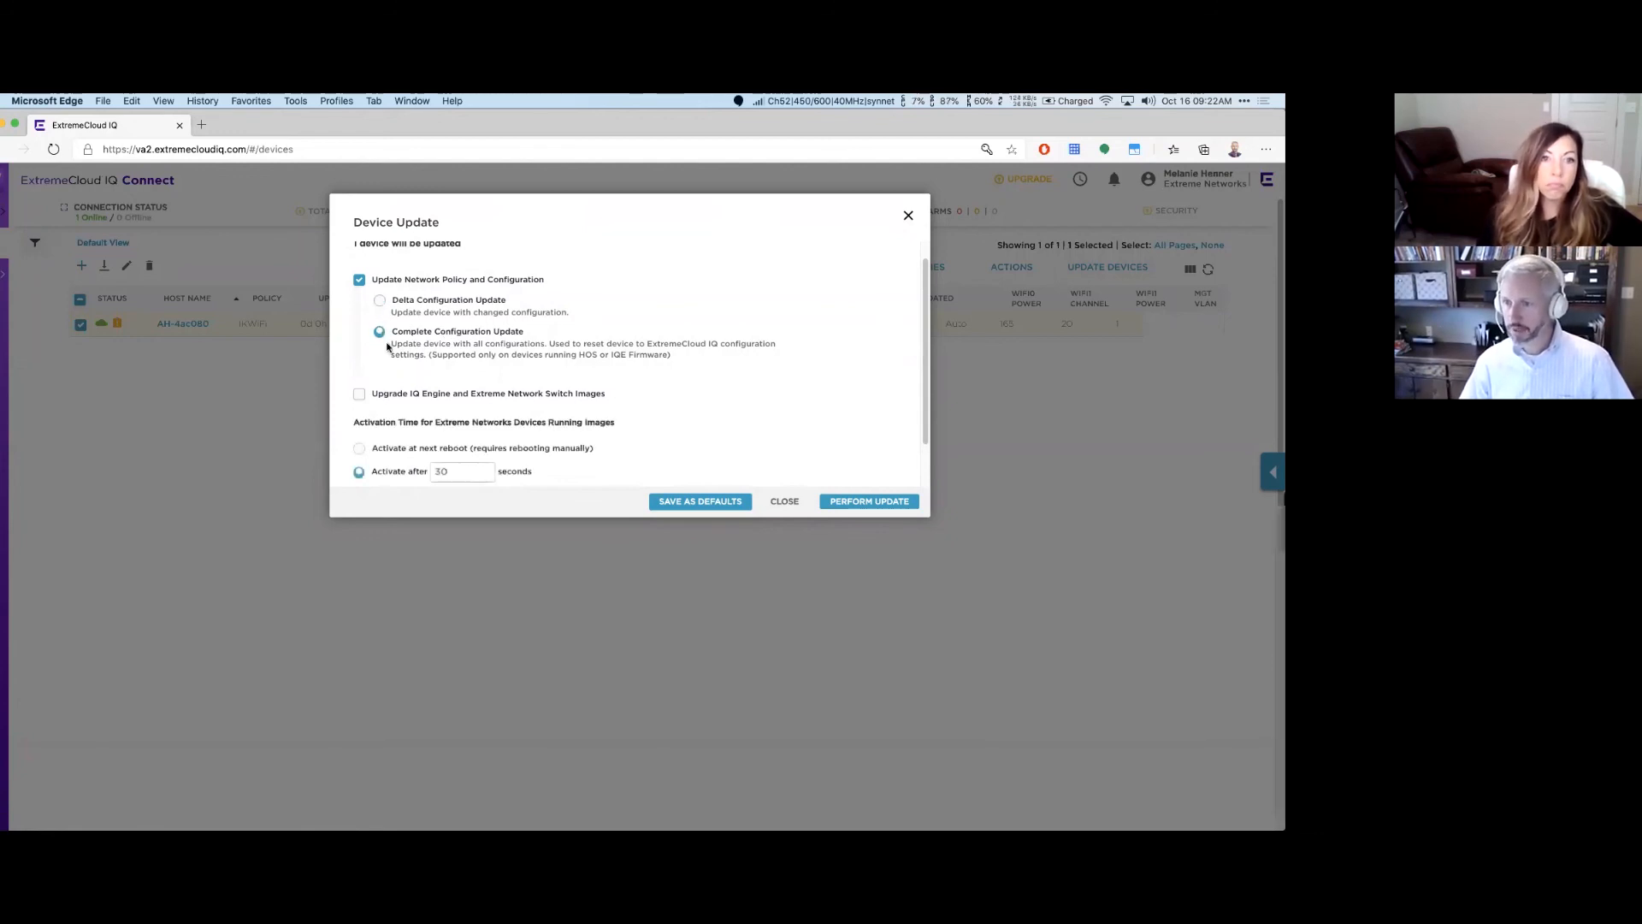
click(359, 395)
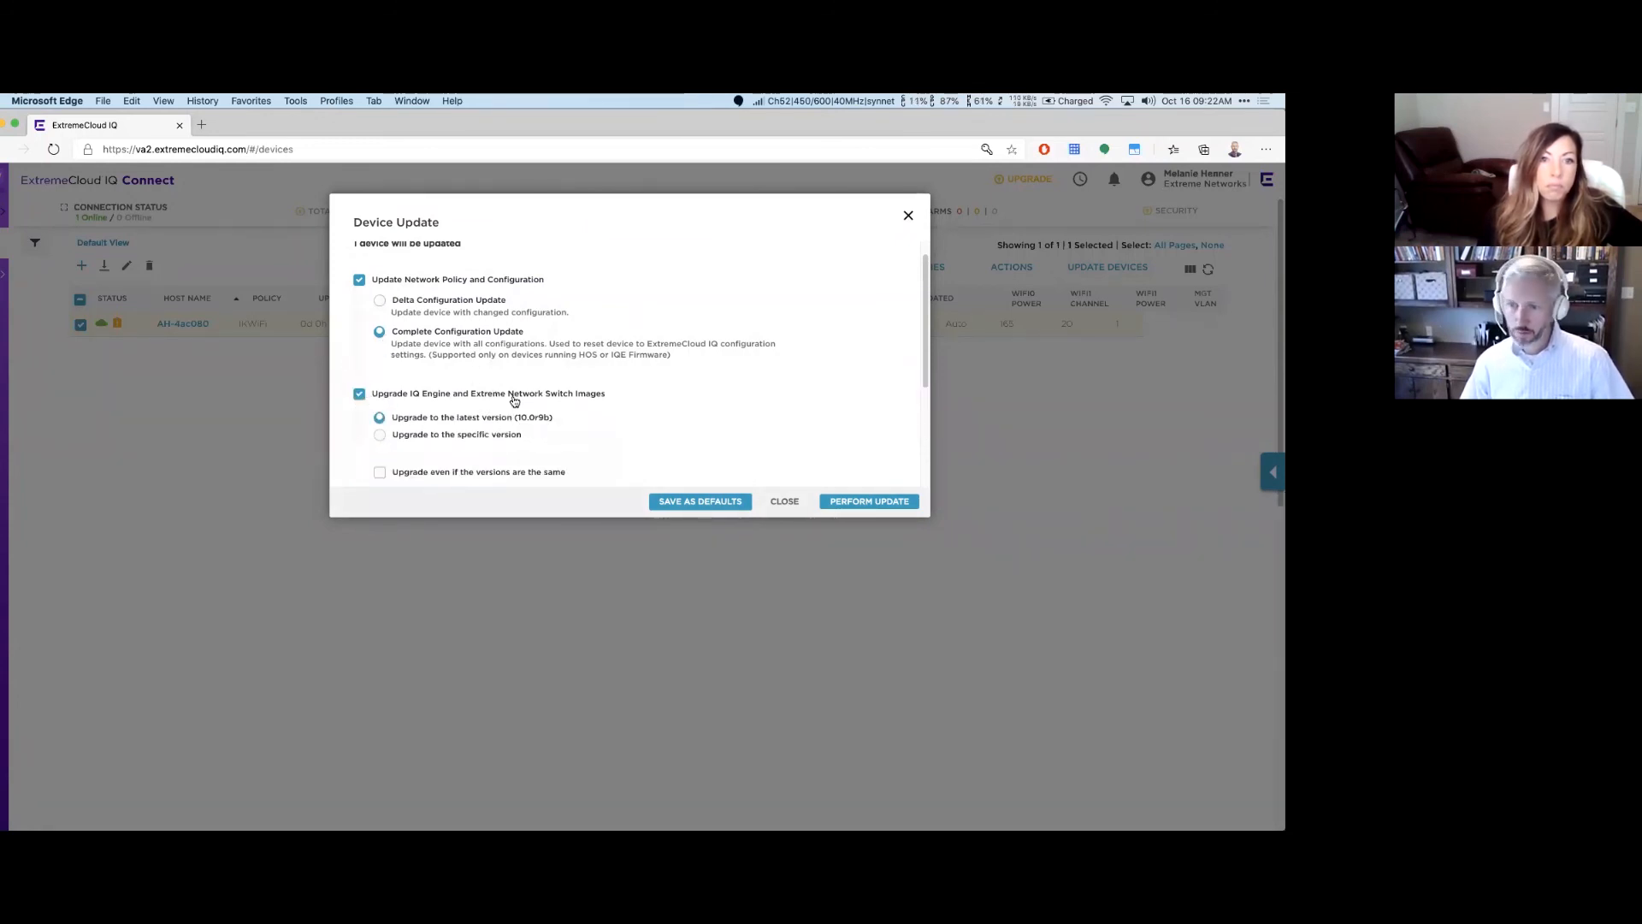
scroll(402, 432, down, 1)
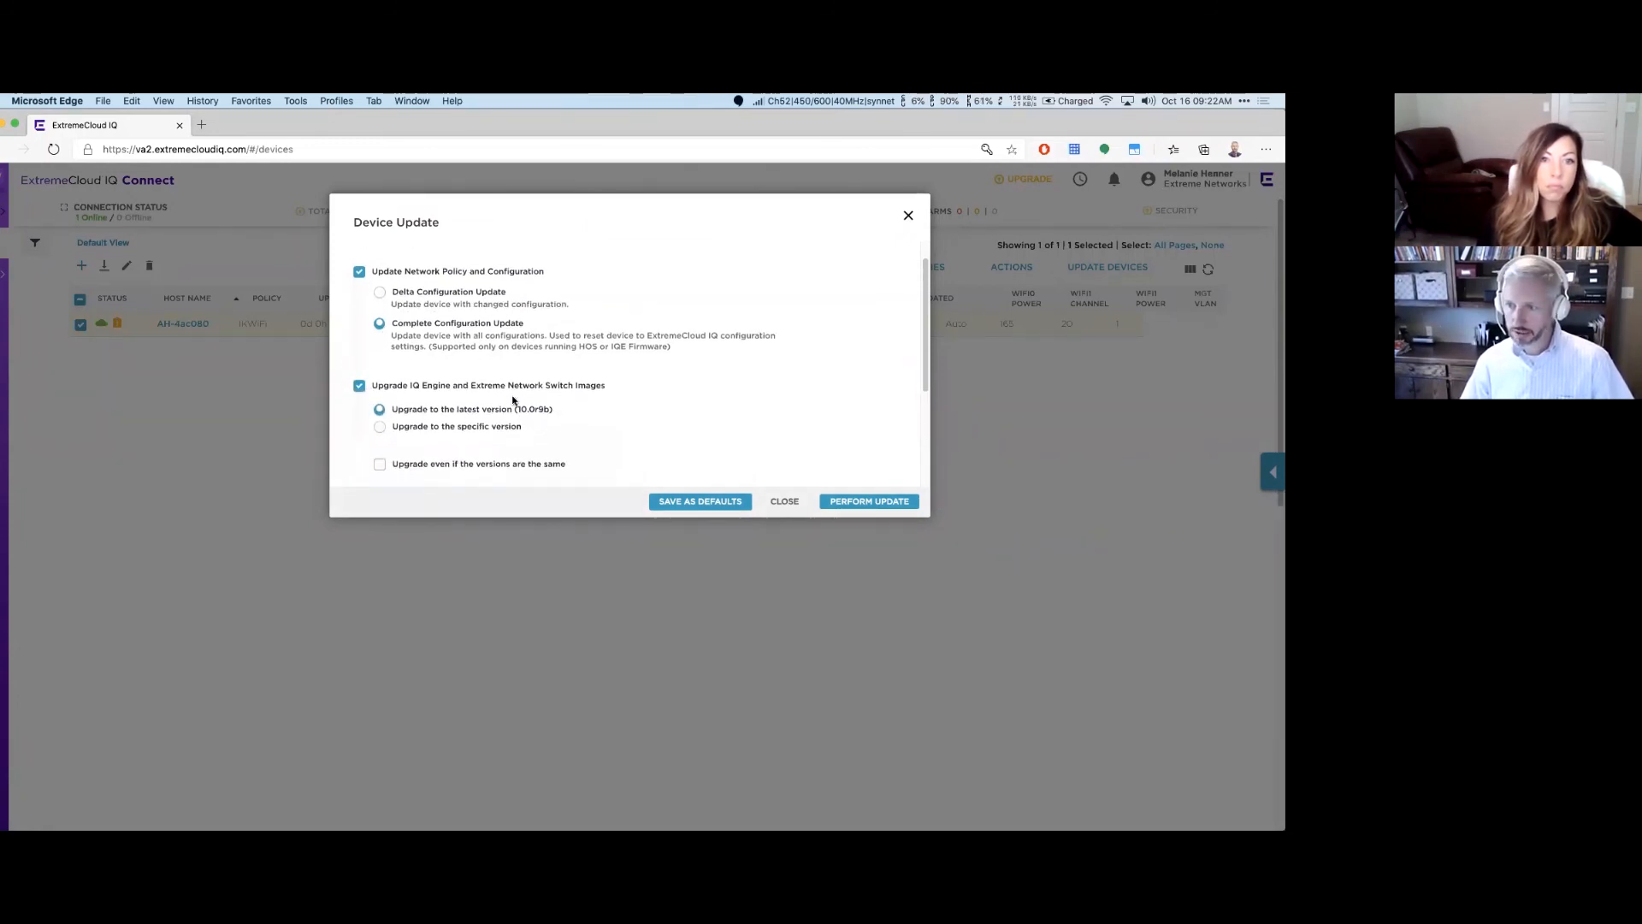
click(362, 380)
scroll(631, 384, down, 2)
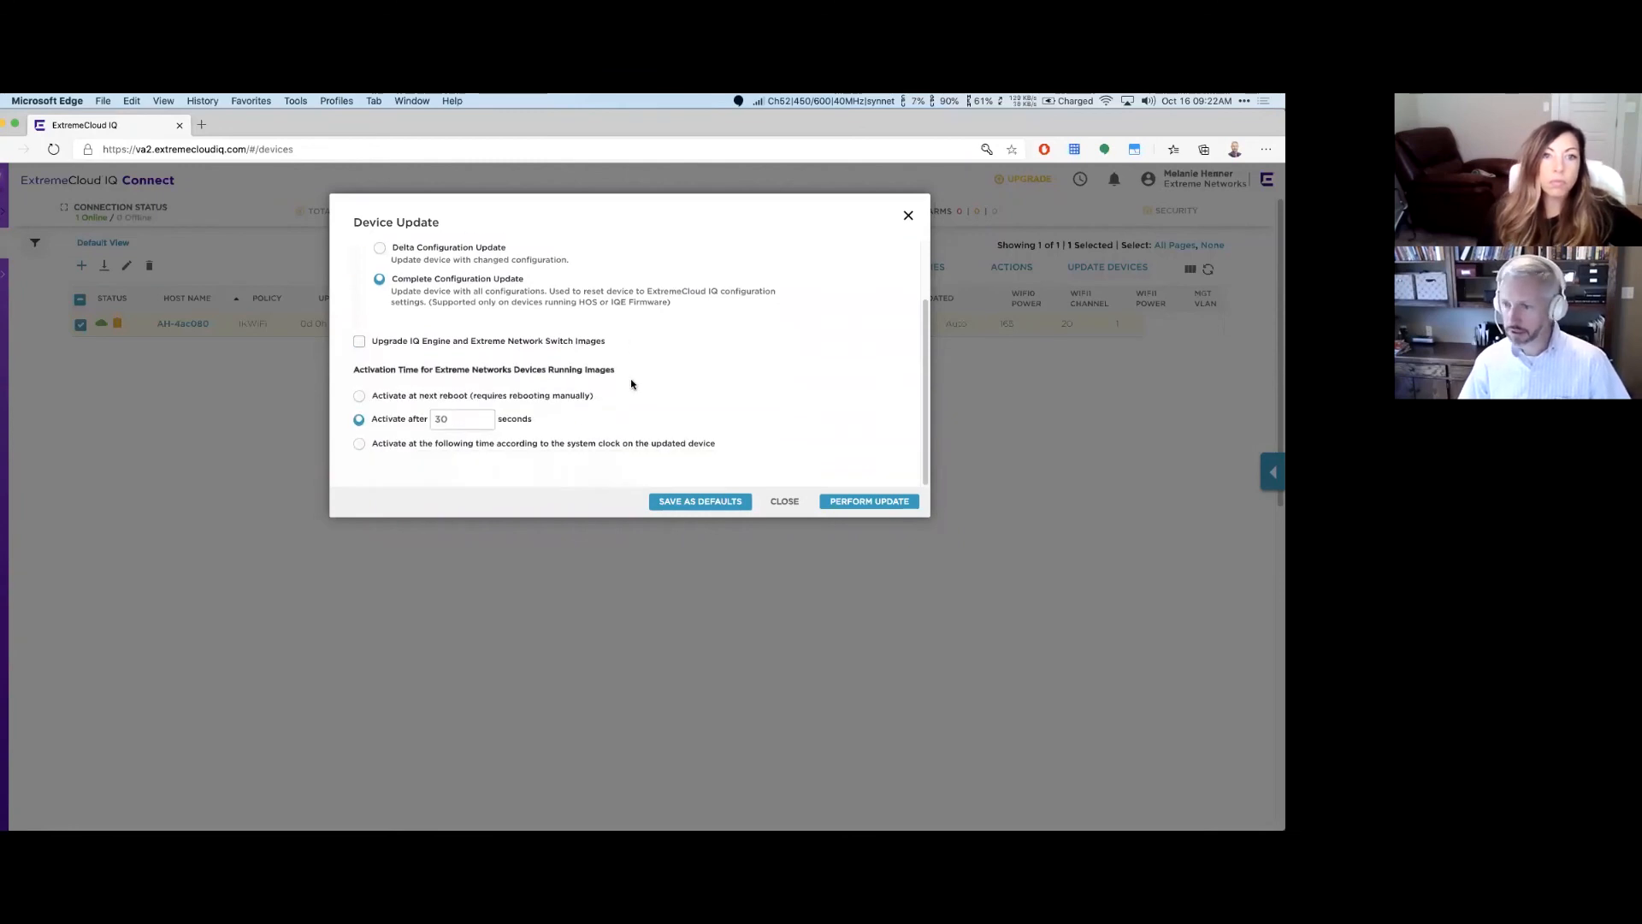
click(859, 504)
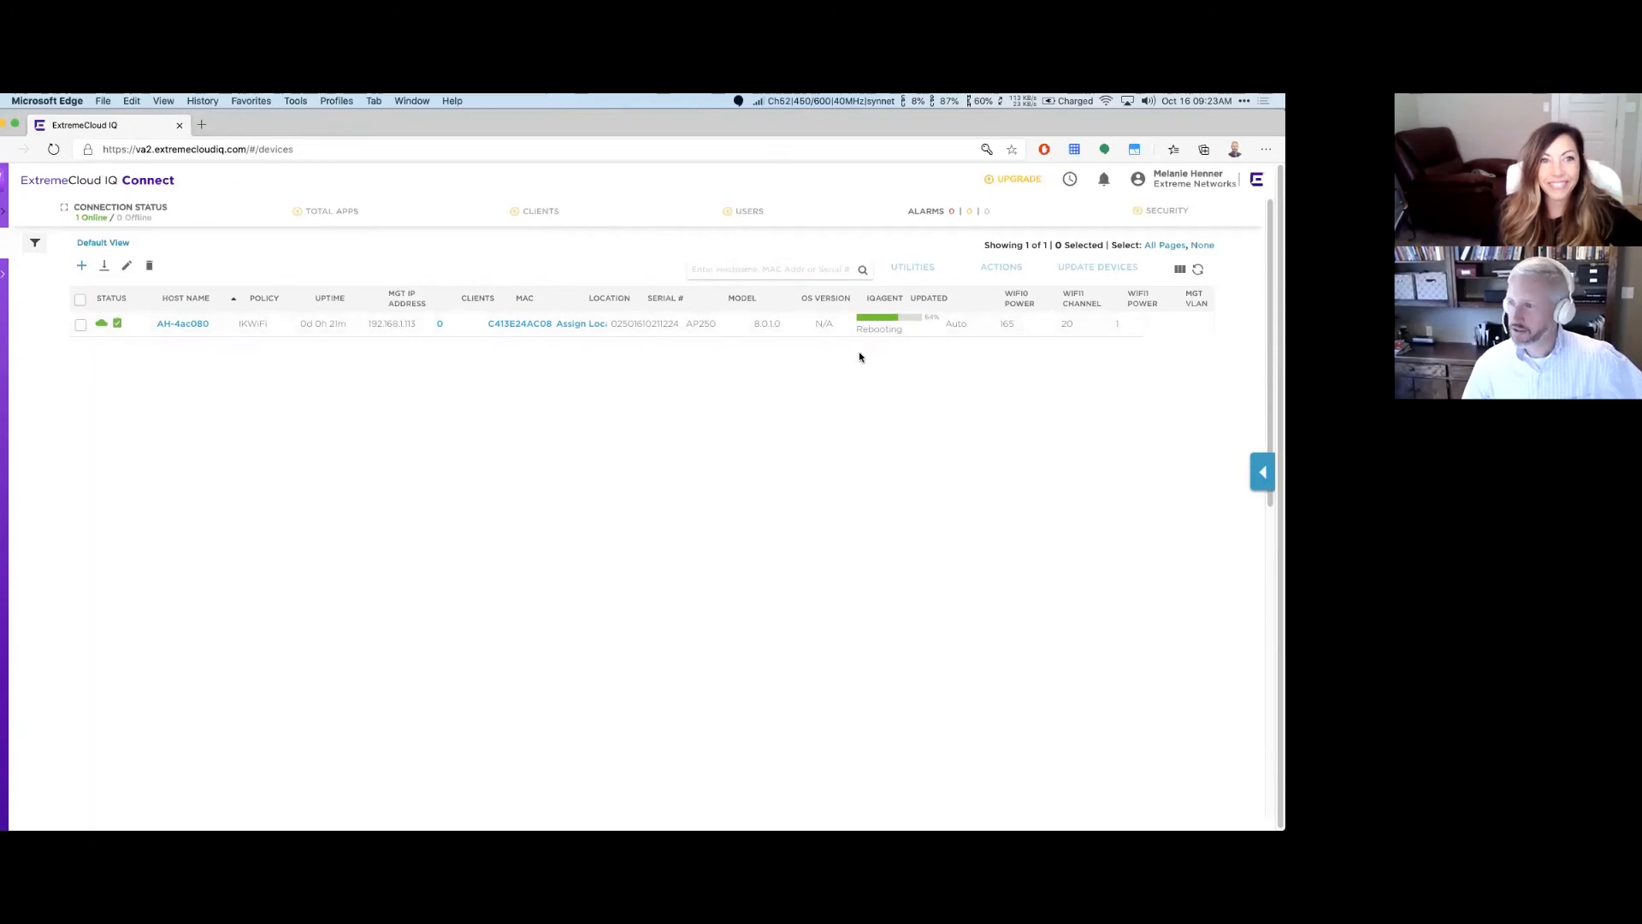
Step: Open the AH-4ac080 device's detail view from its host name link
click(202, 327)
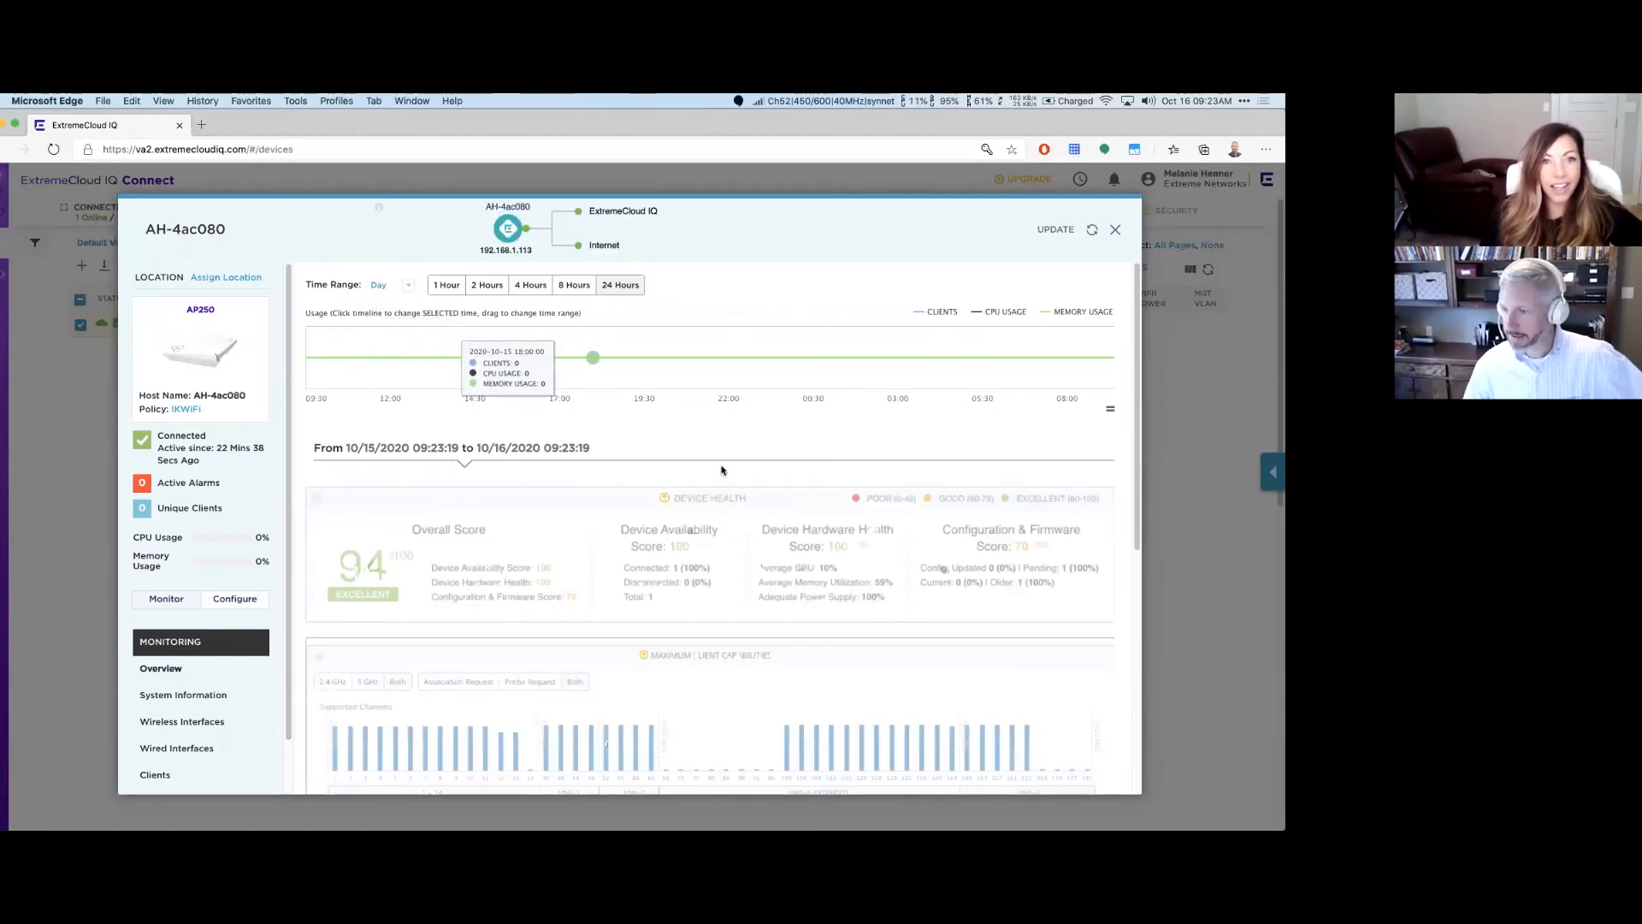
Step: Review AH-4ac080's health scores (availability and hardware 100, configuration and firmware 70), then show Configure
scroll(746, 508, down, 3)
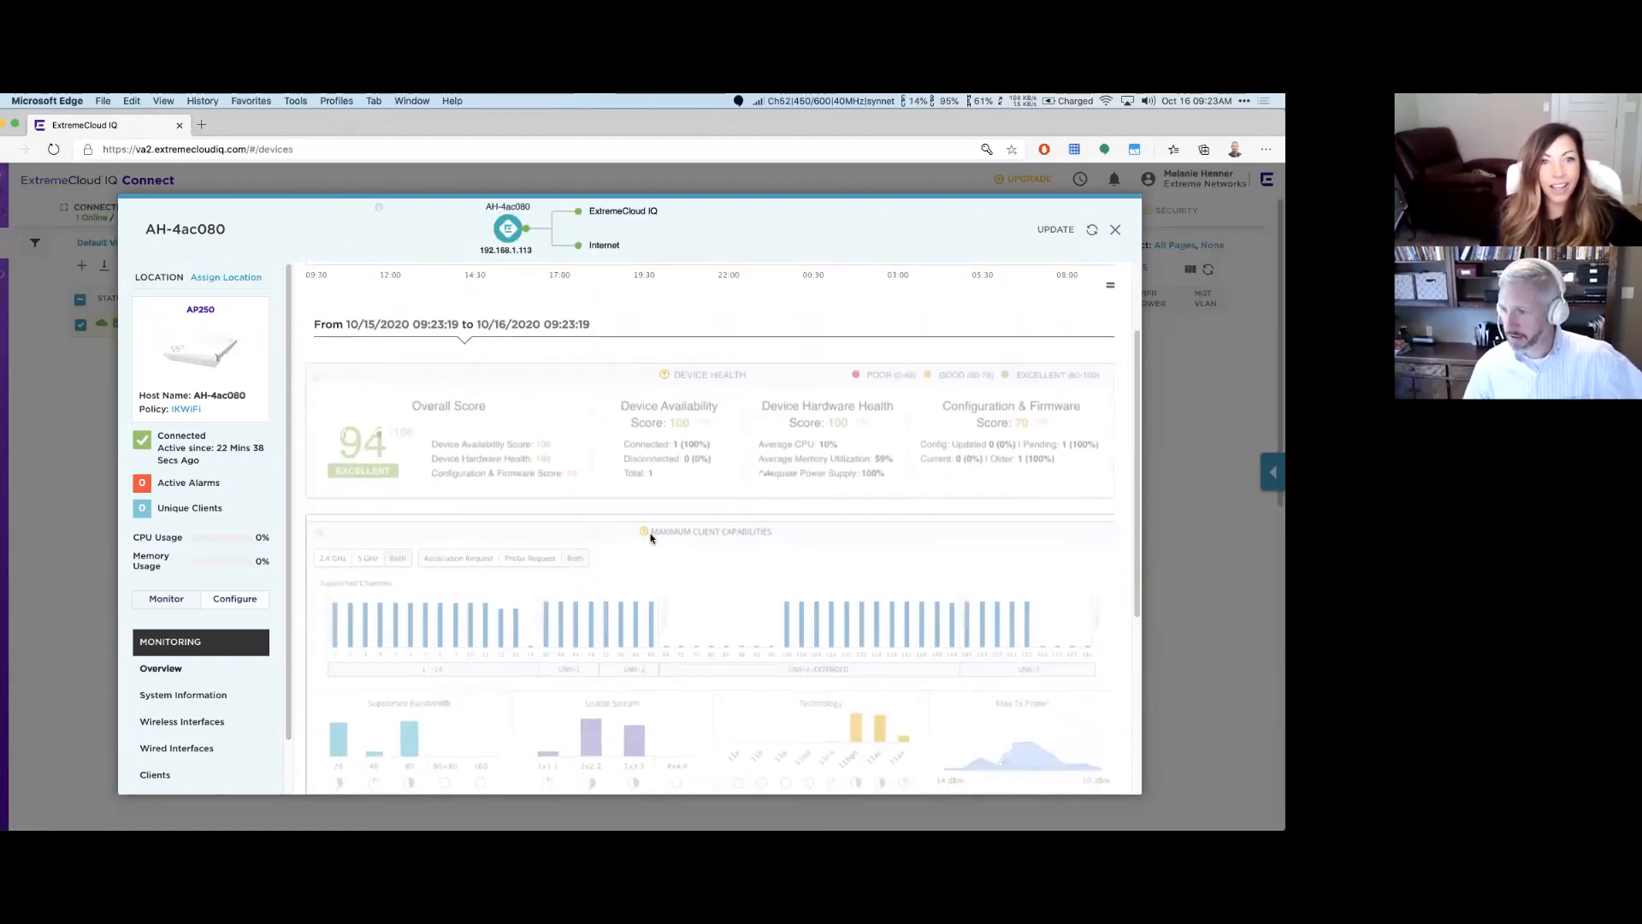
scroll(649, 539, down, 5)
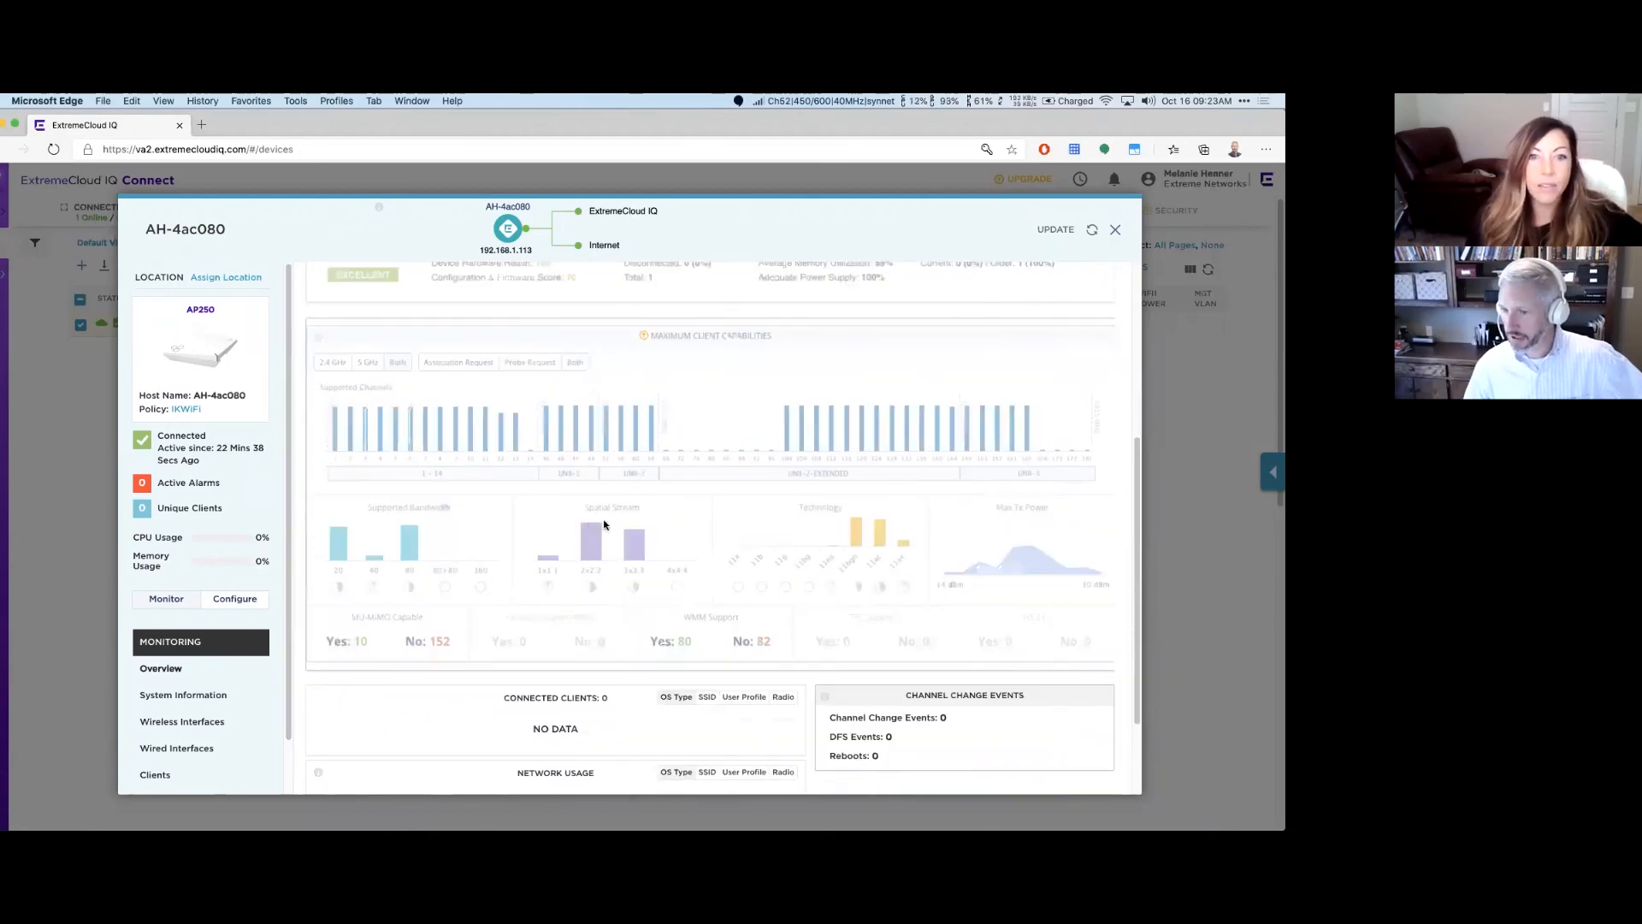
scroll(603, 523, up, 8)
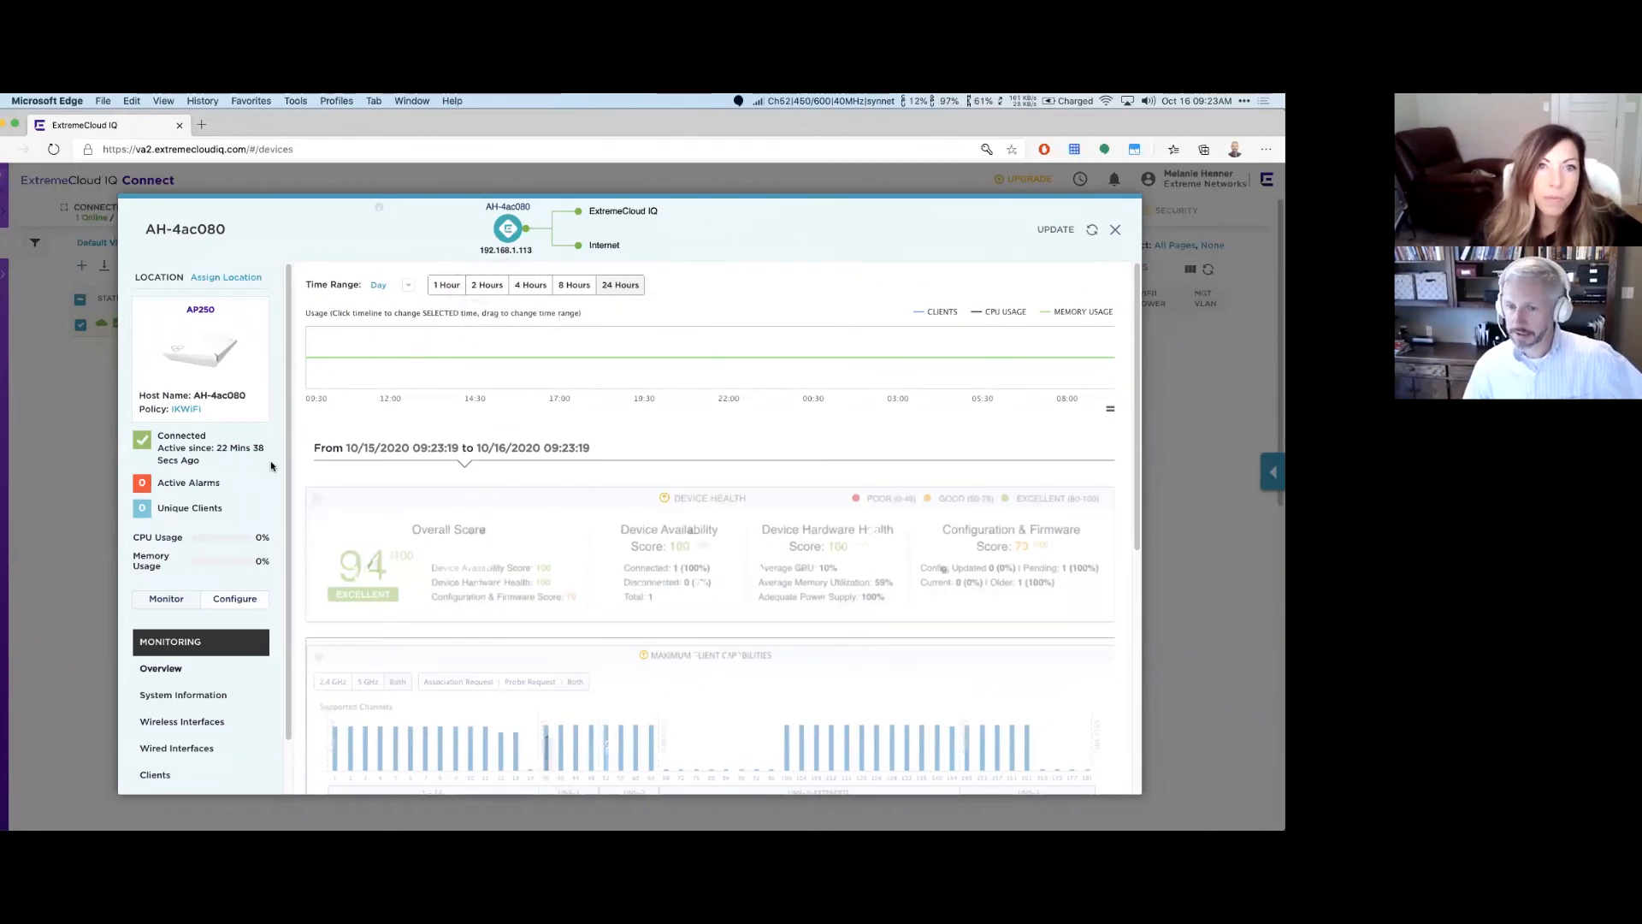
click(237, 600)
scroll(162, 752, down, 3)
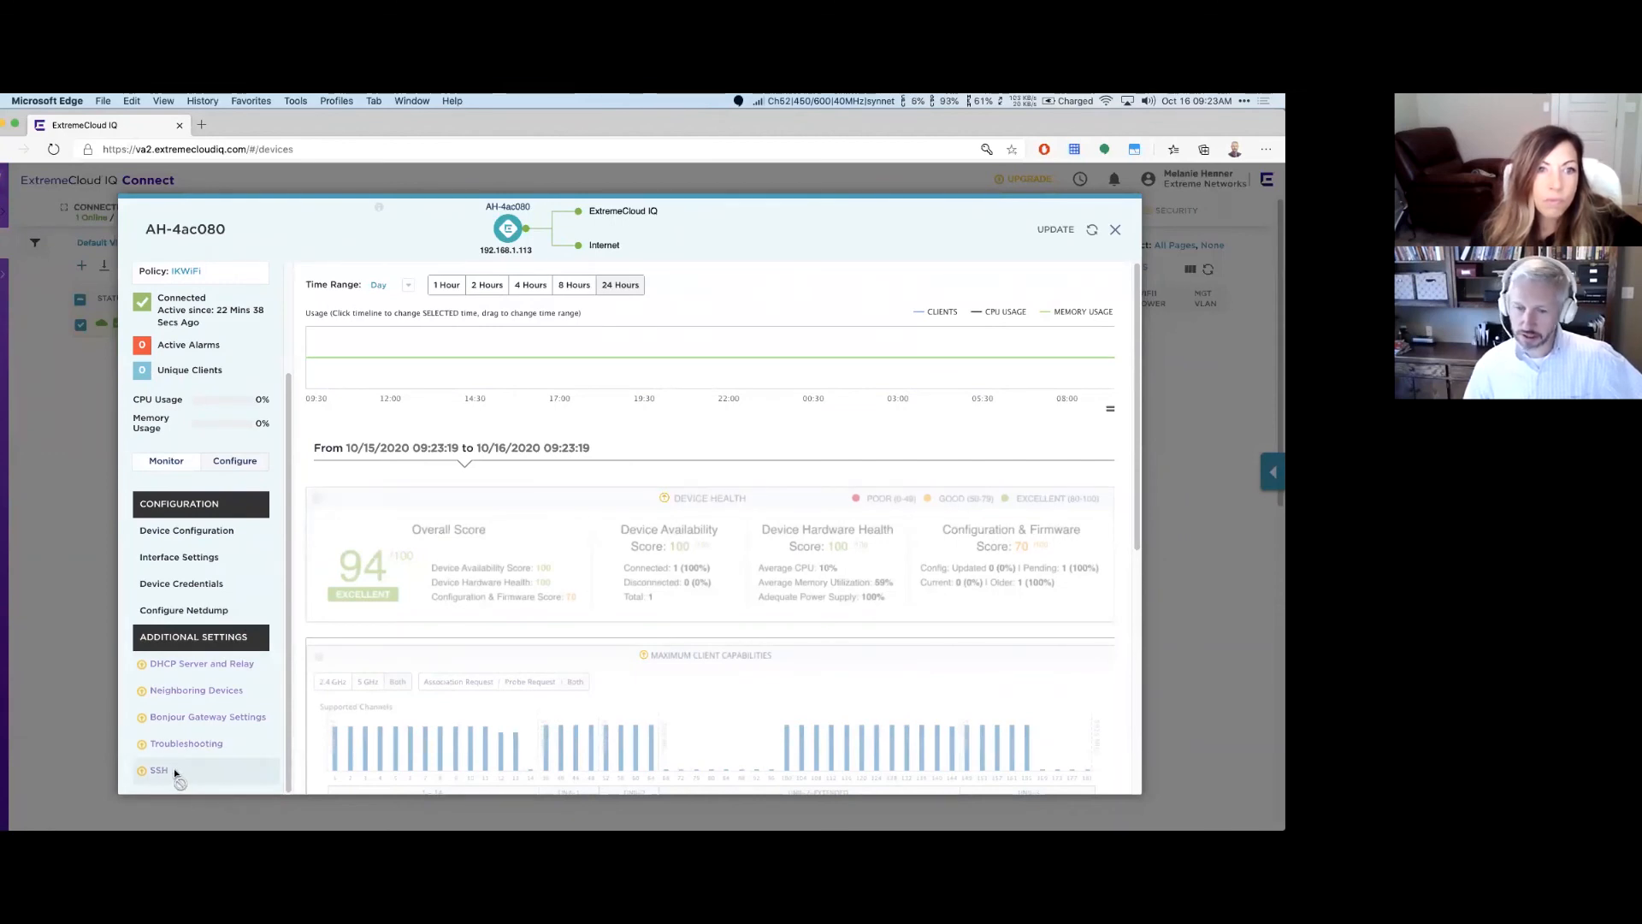
Step: Review AH-4ac080's Device Configuration, Interface Settings and Device Credentials, then close the detail view
click(199, 529)
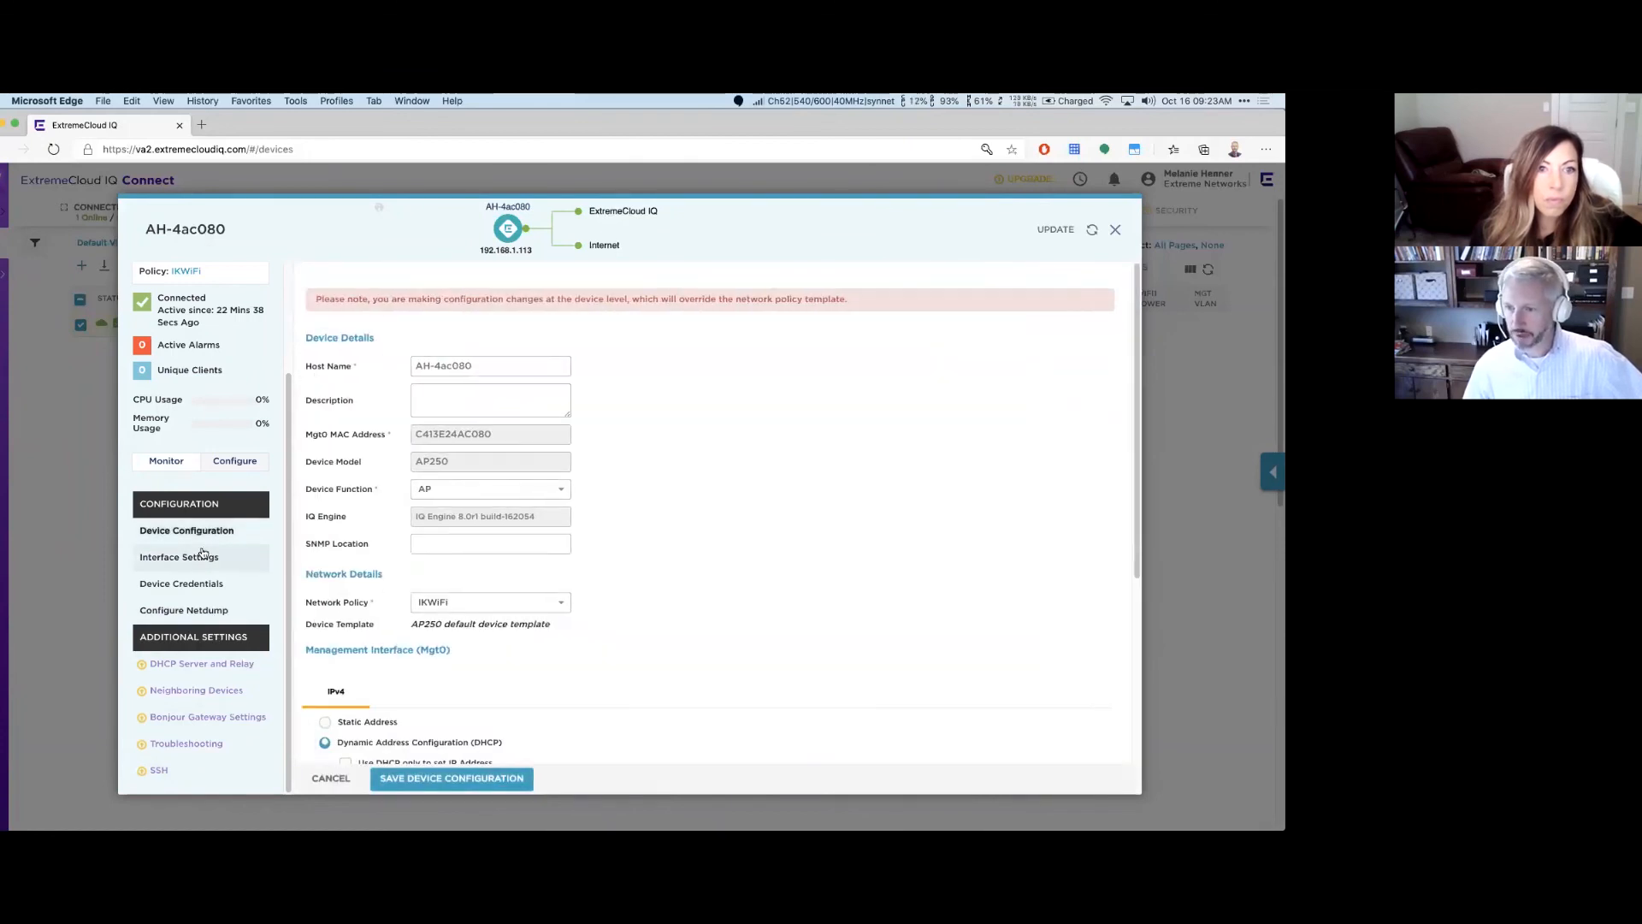
scroll(426, 564, down, 5)
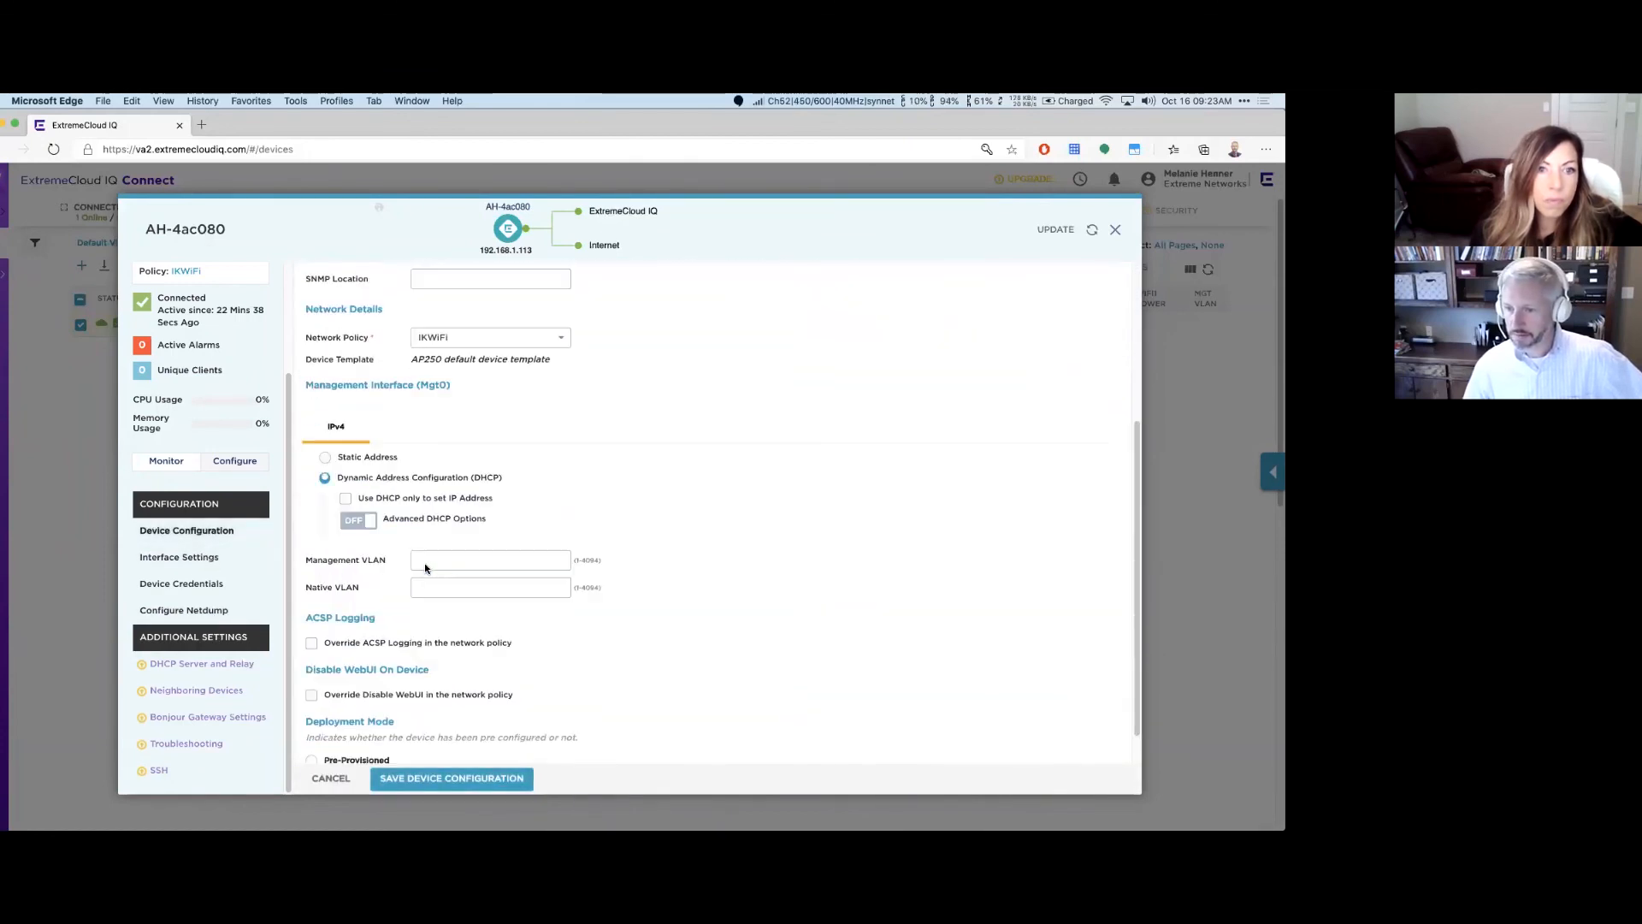
click(179, 557)
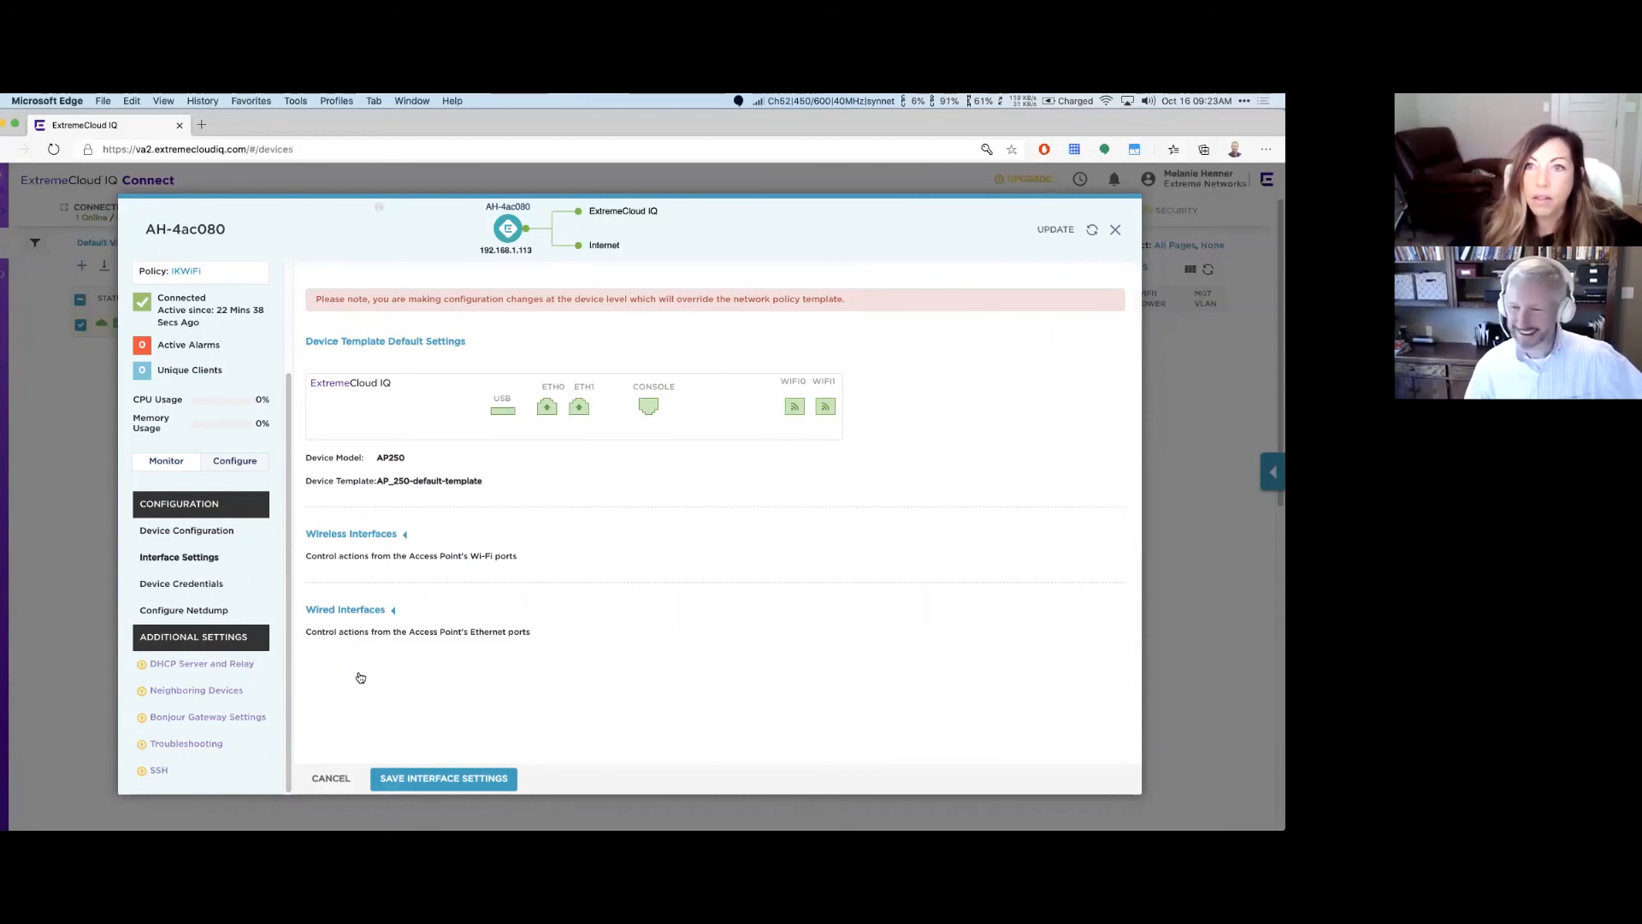
click(206, 585)
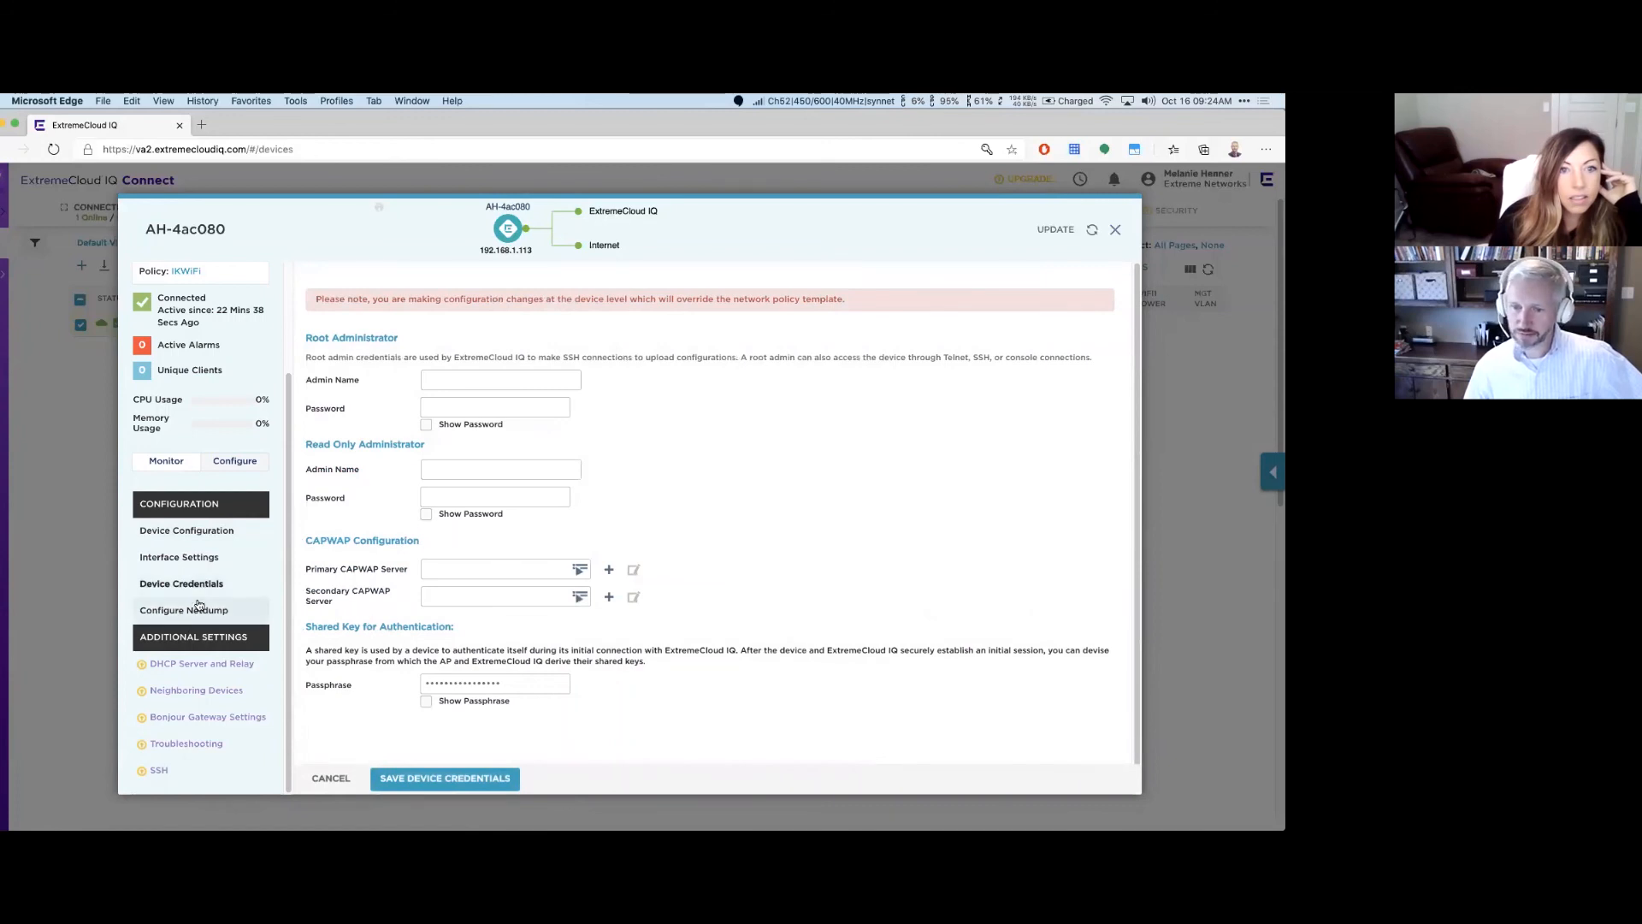
click(166, 461)
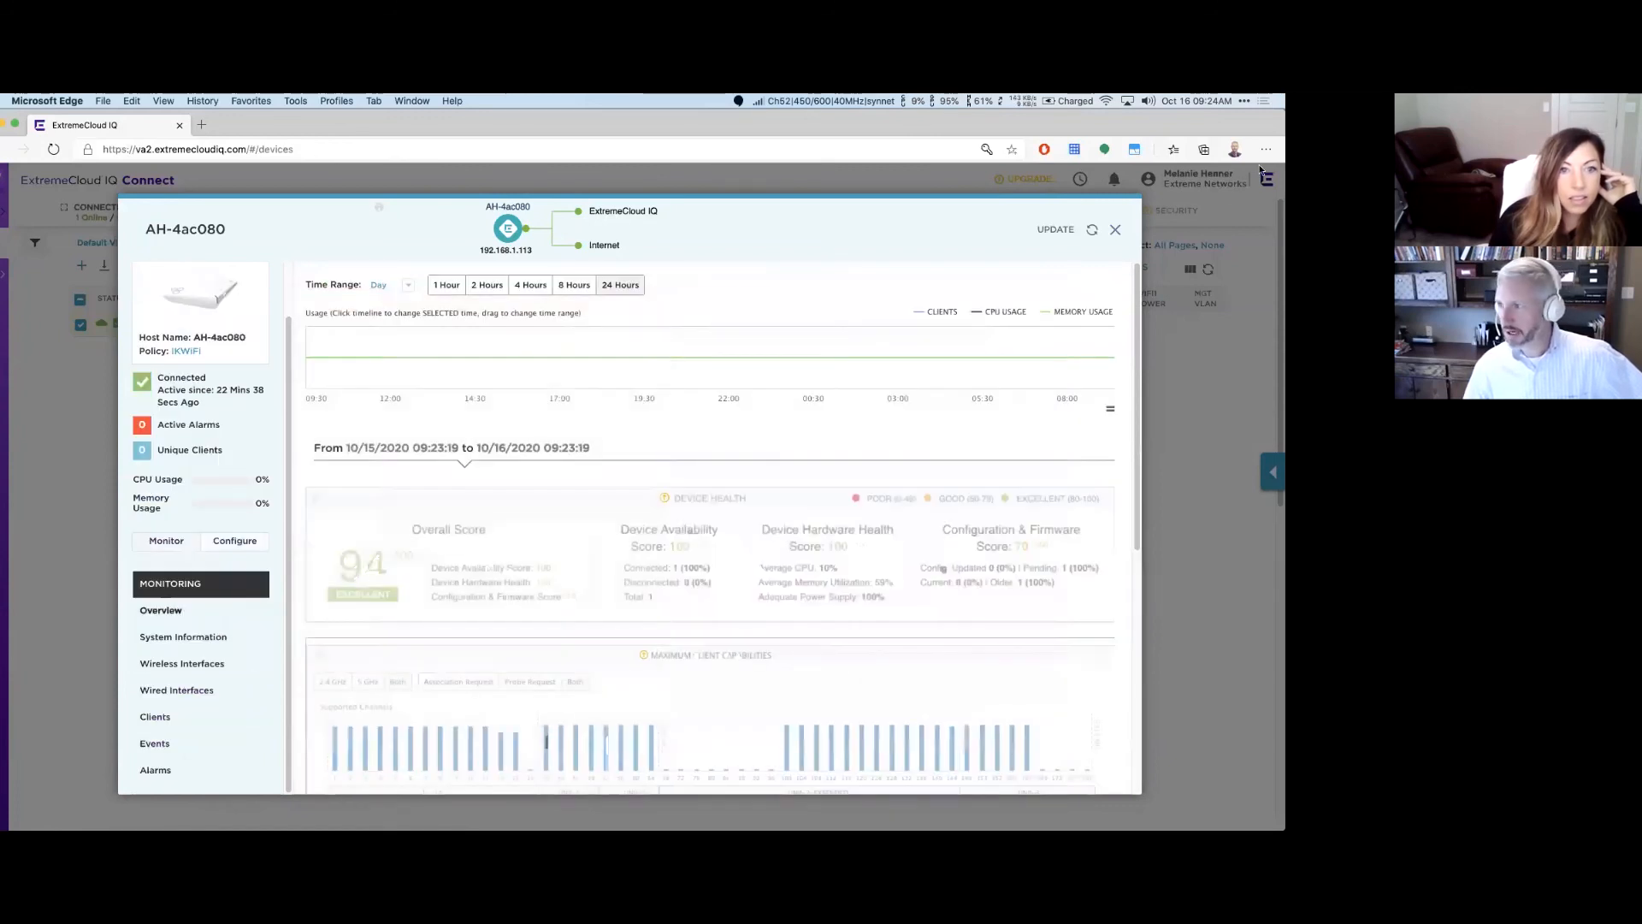
click(1115, 229)
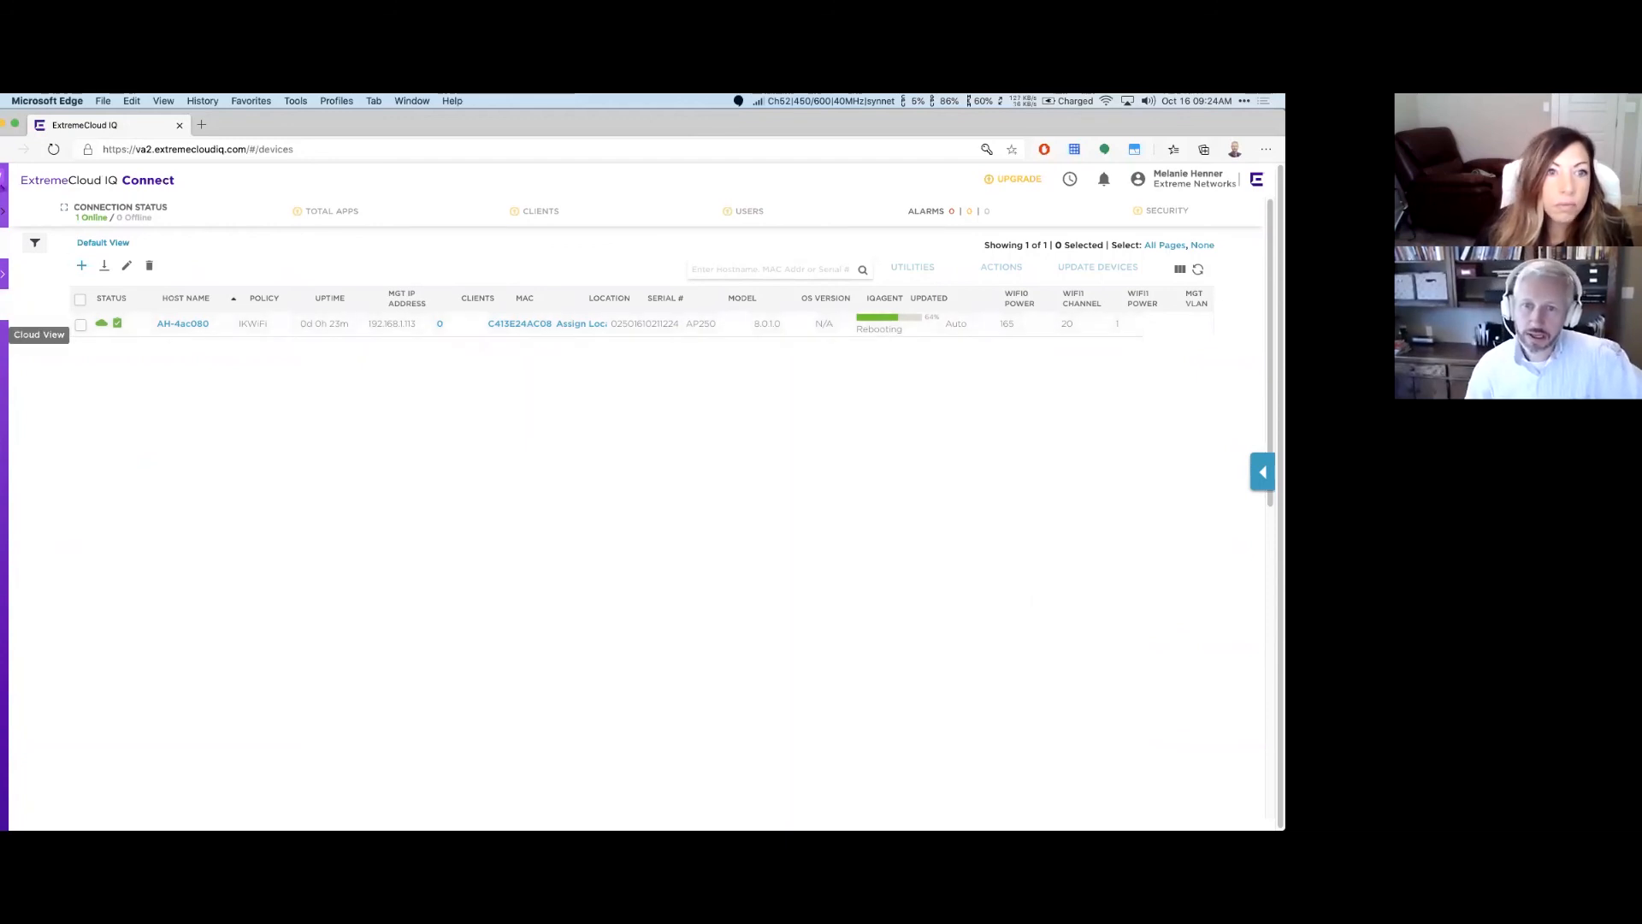
Step: Open the Community dashboard and browse its 948,026 managed-device tile, world deployment map and usage charts
click(5, 334)
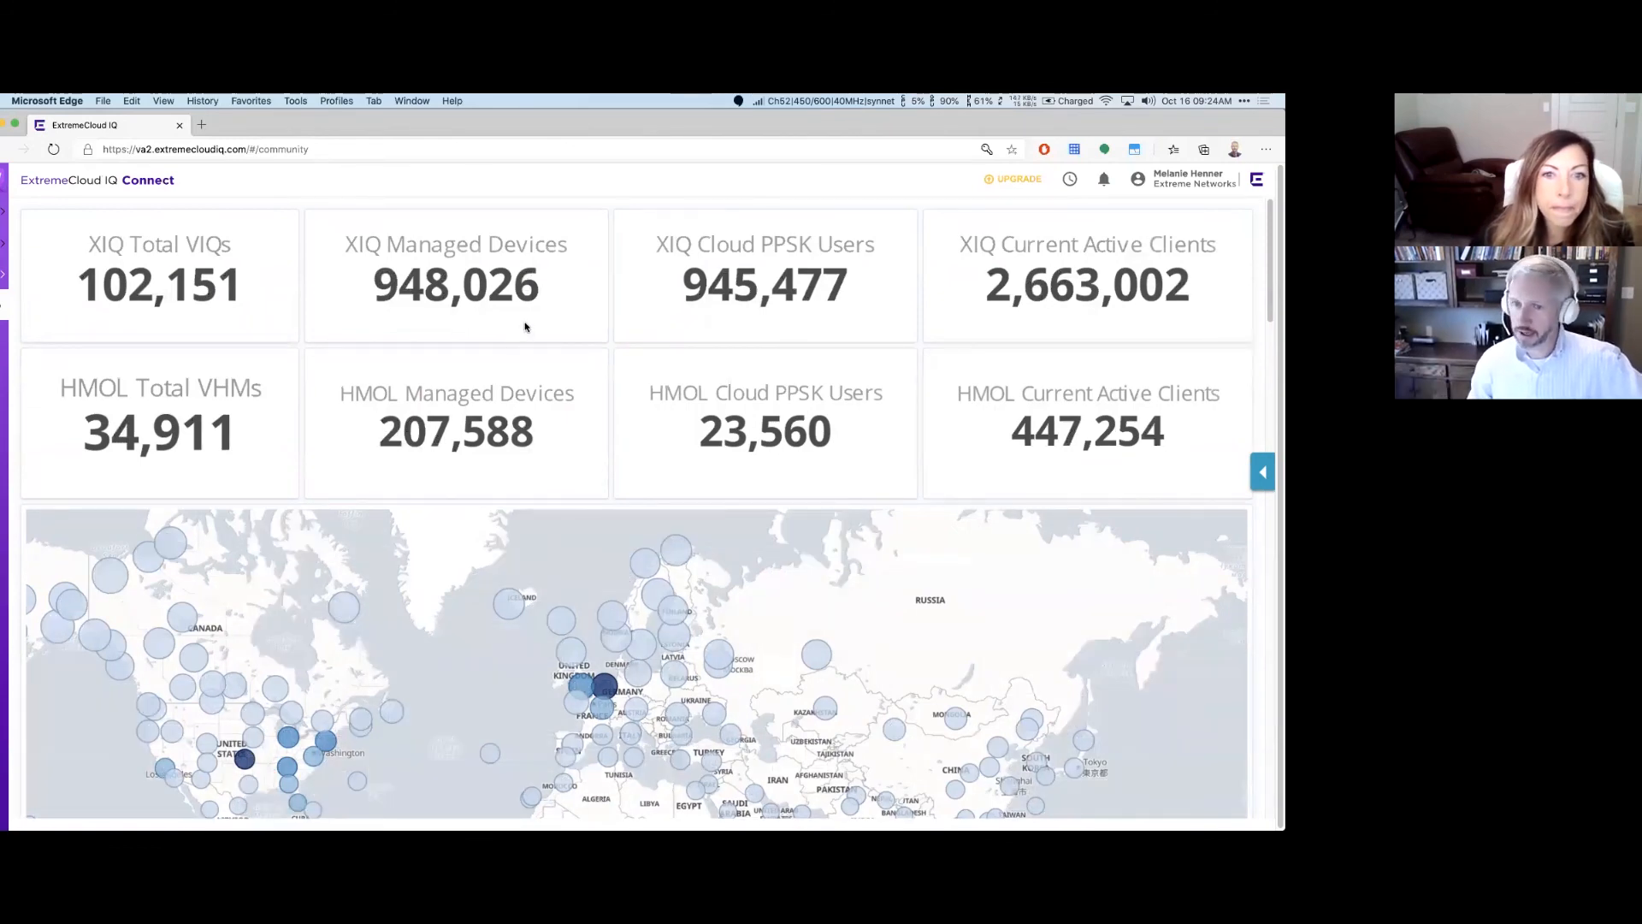
scroll(525, 326, down, 5)
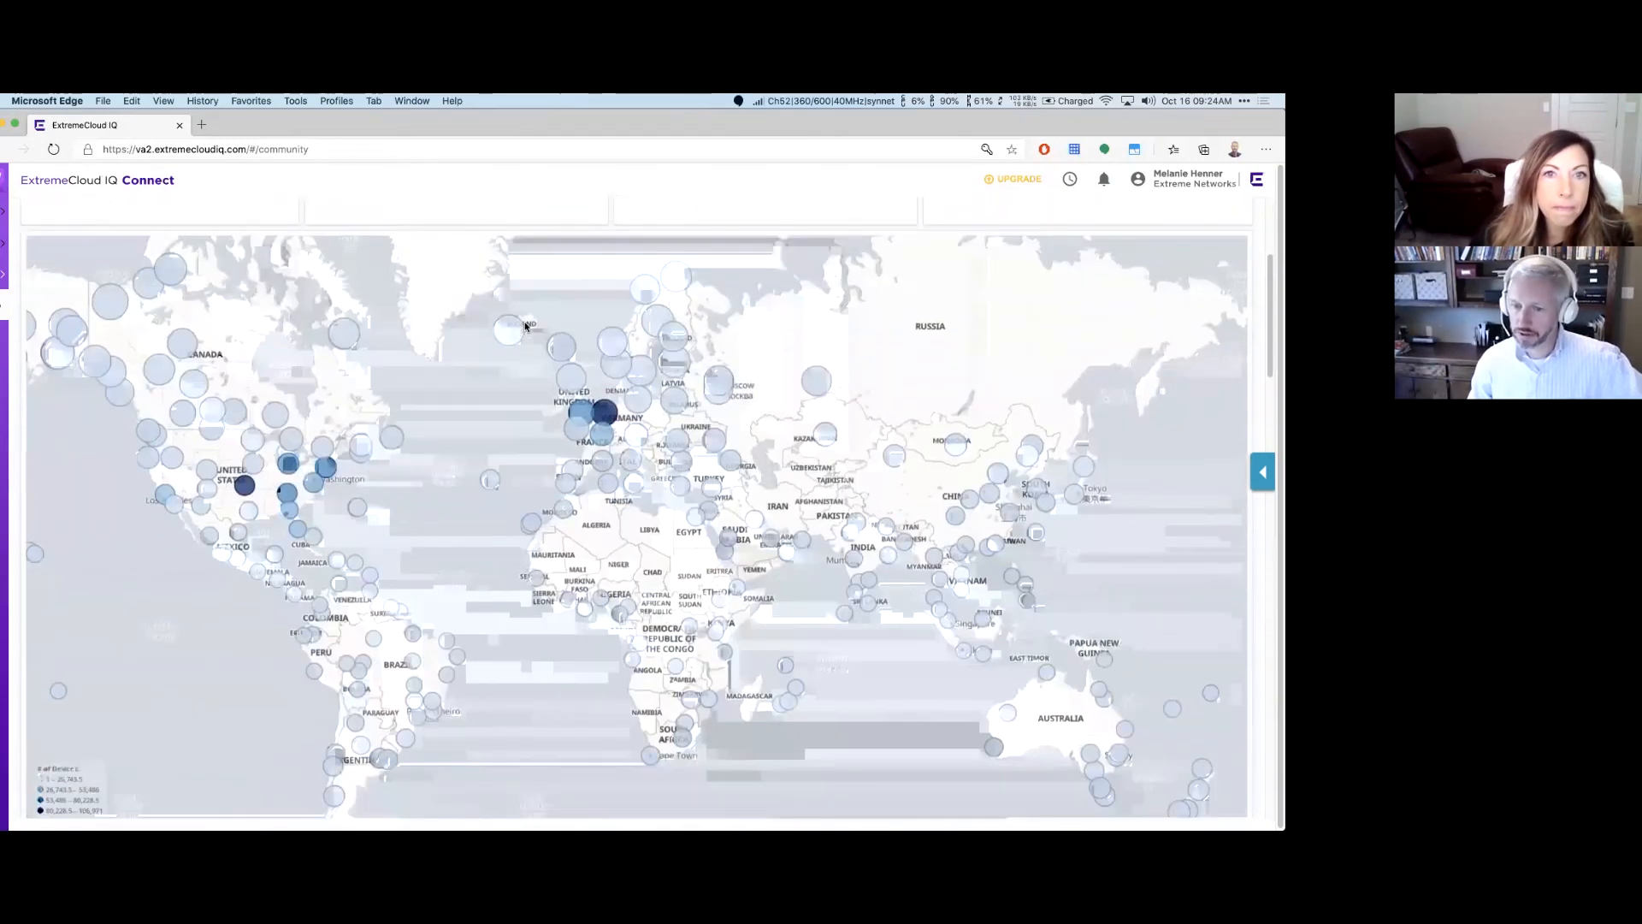
scroll(525, 326, down, 15)
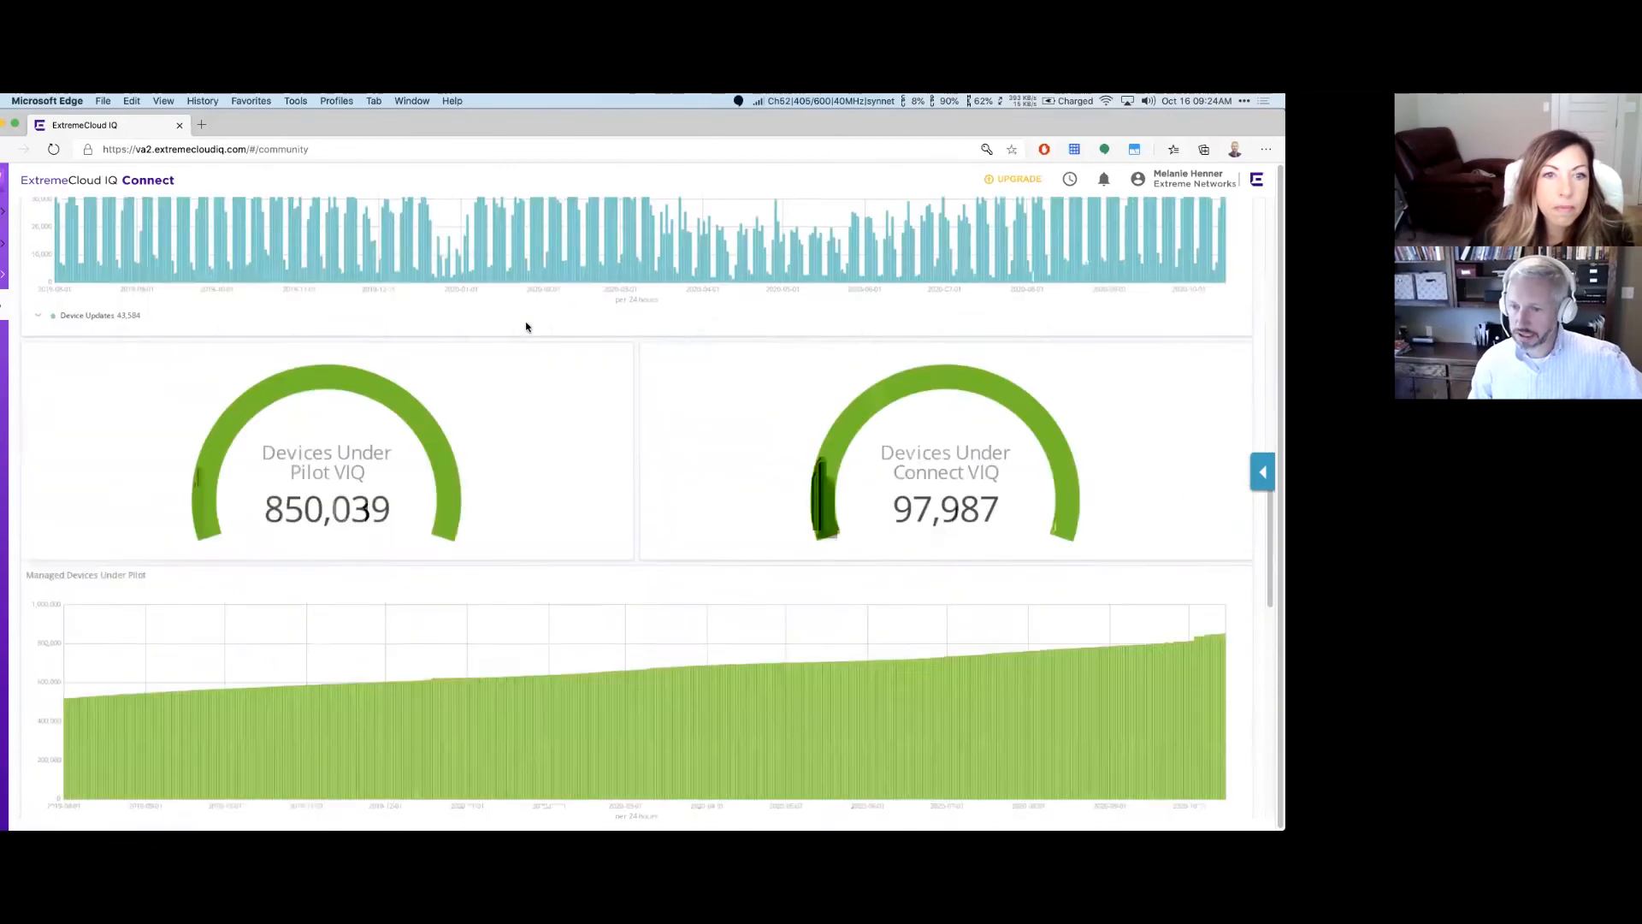
scroll(526, 326, down, 8)
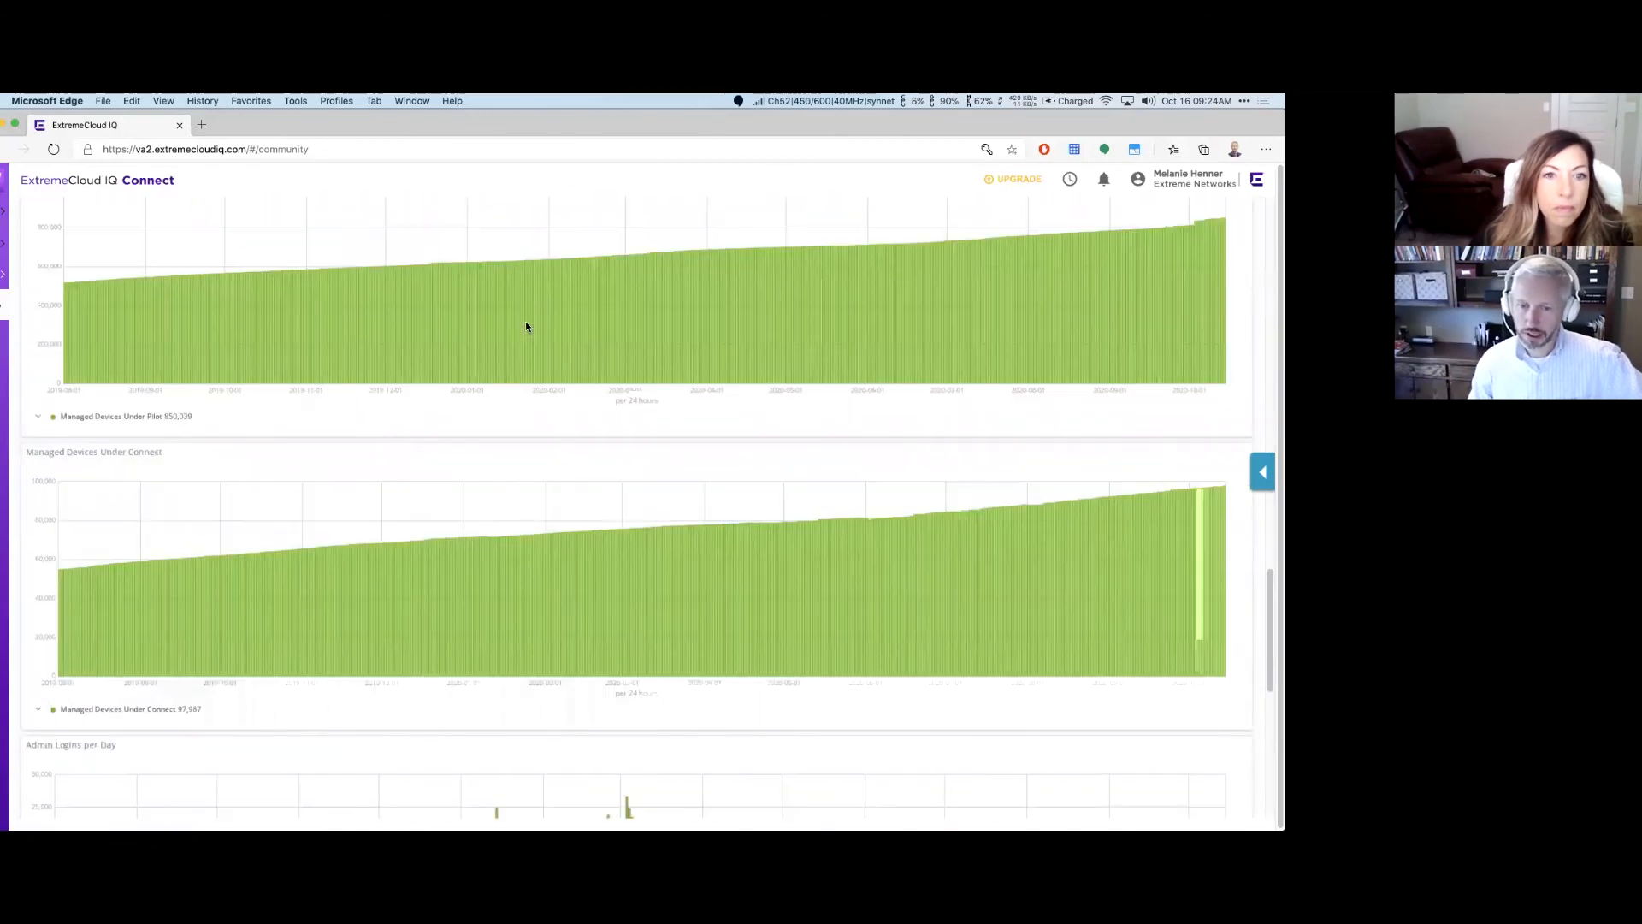
scroll(526, 327, up, 6)
scroll(526, 326, up, 10)
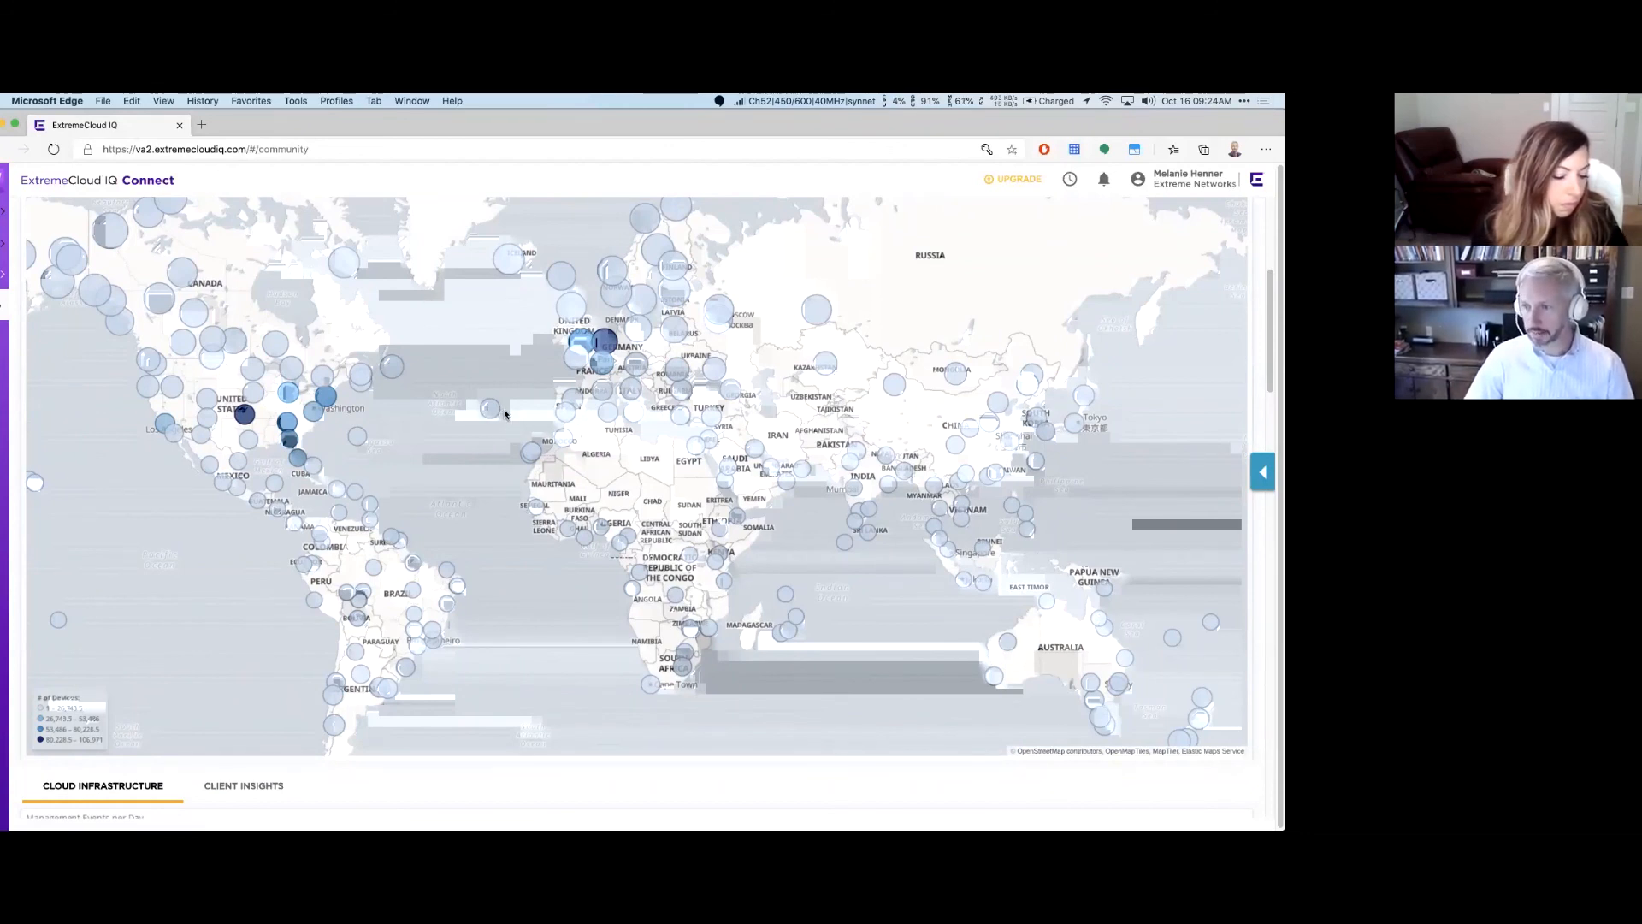
scroll(504, 414, down, 10)
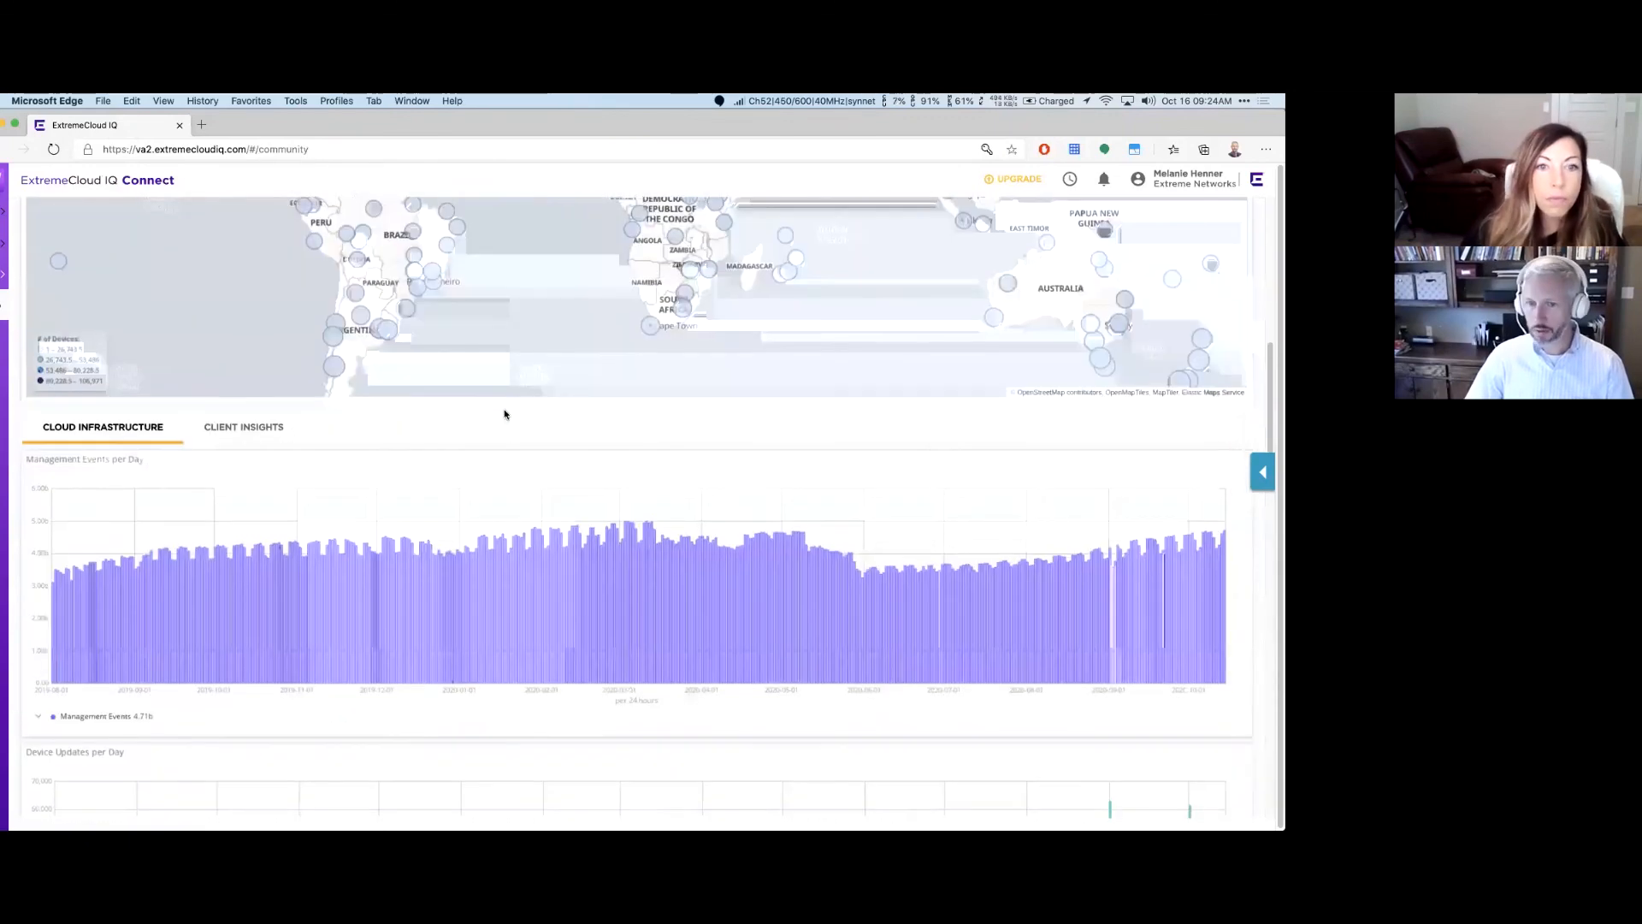
scroll(504, 414, down, 10)
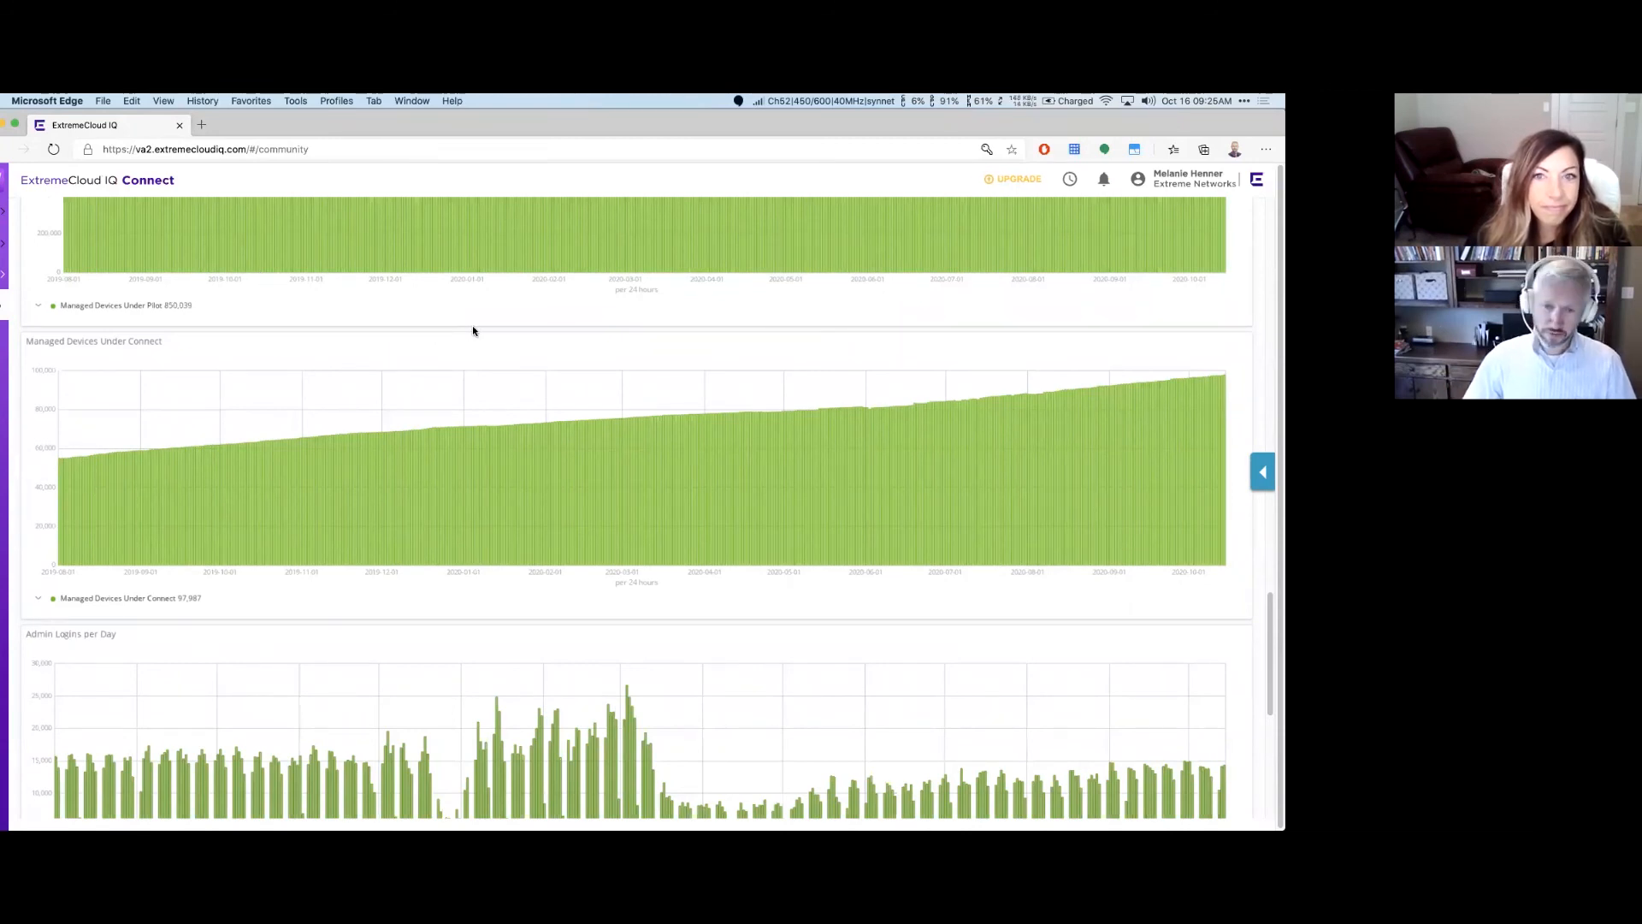
scroll(472, 330, down, 5)
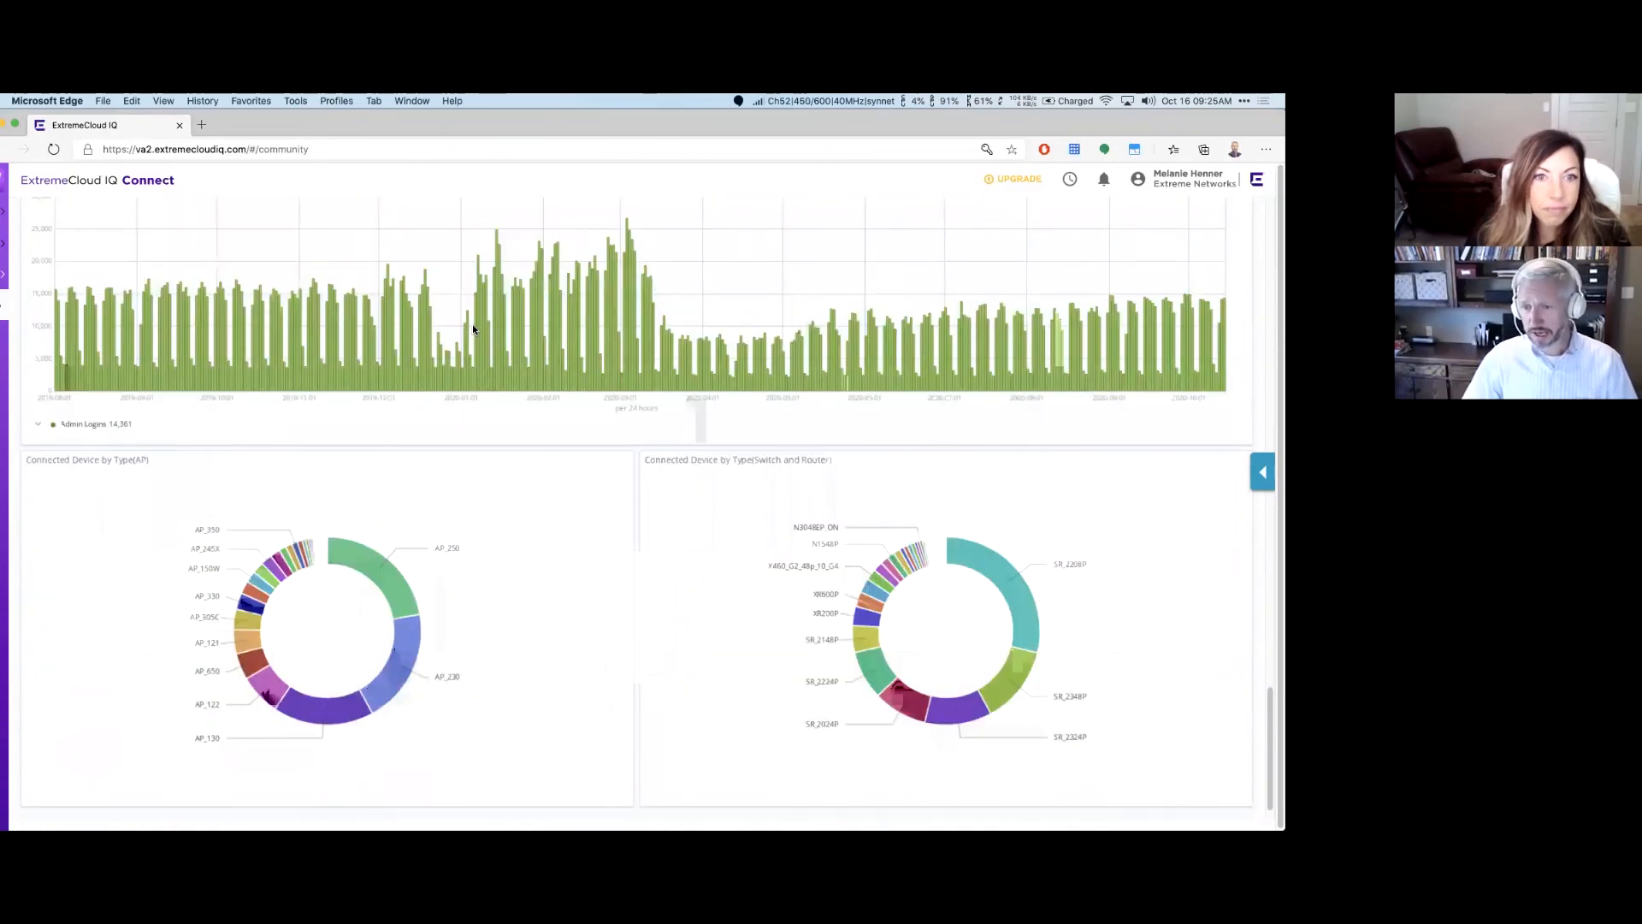
scroll(472, 330, up, 5)
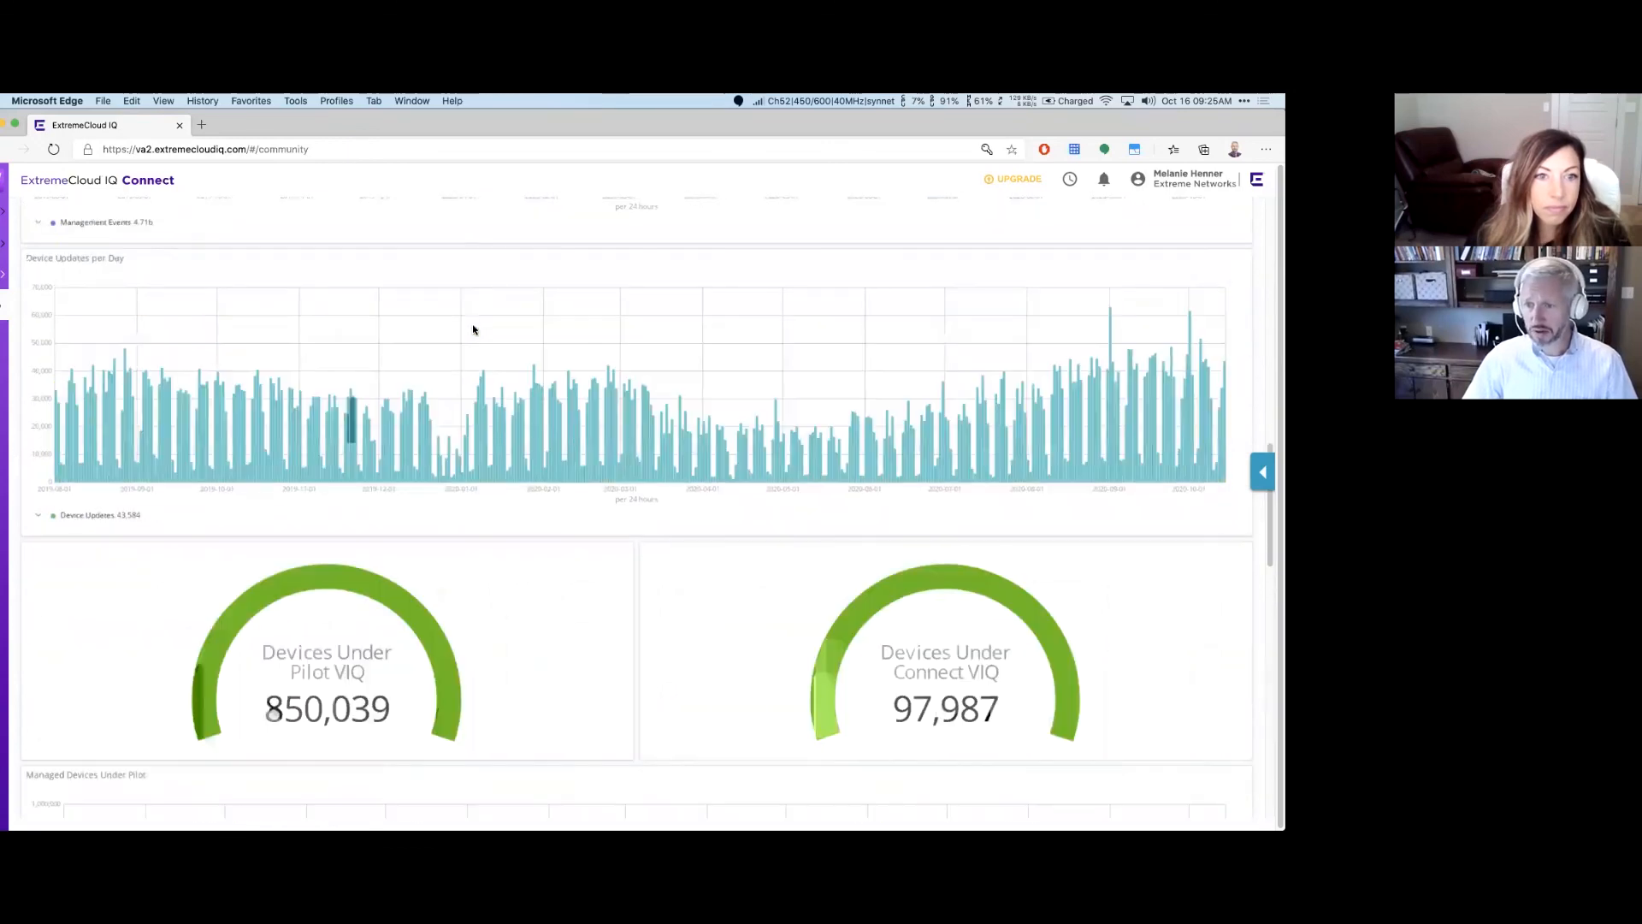
scroll(473, 329, up, 6)
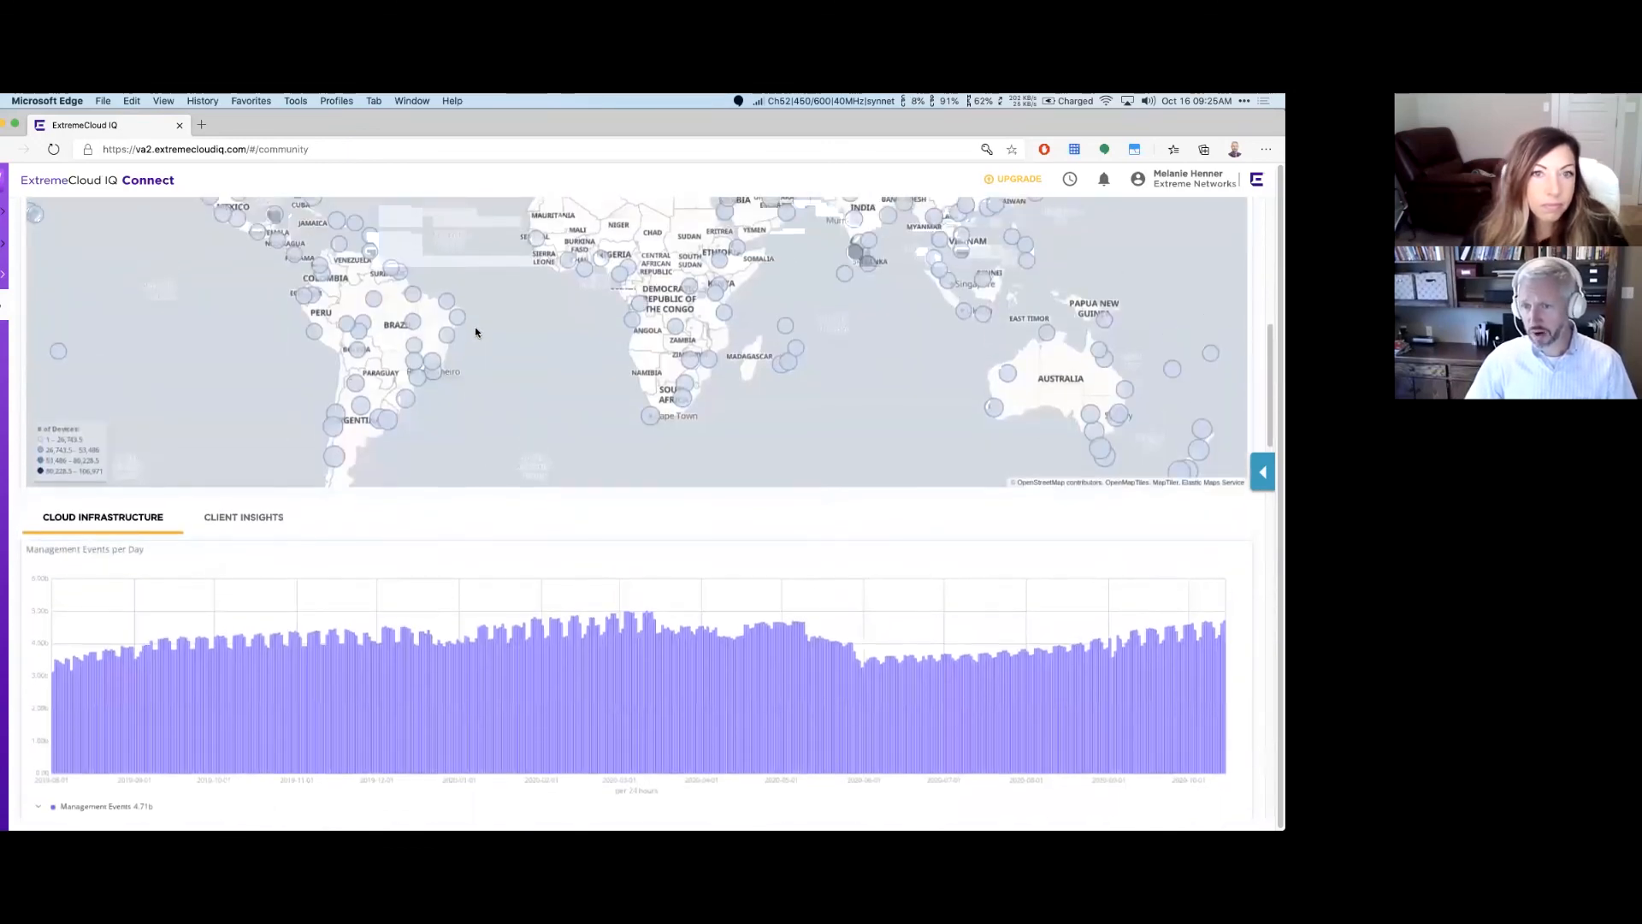
scroll(477, 332, up, 6)
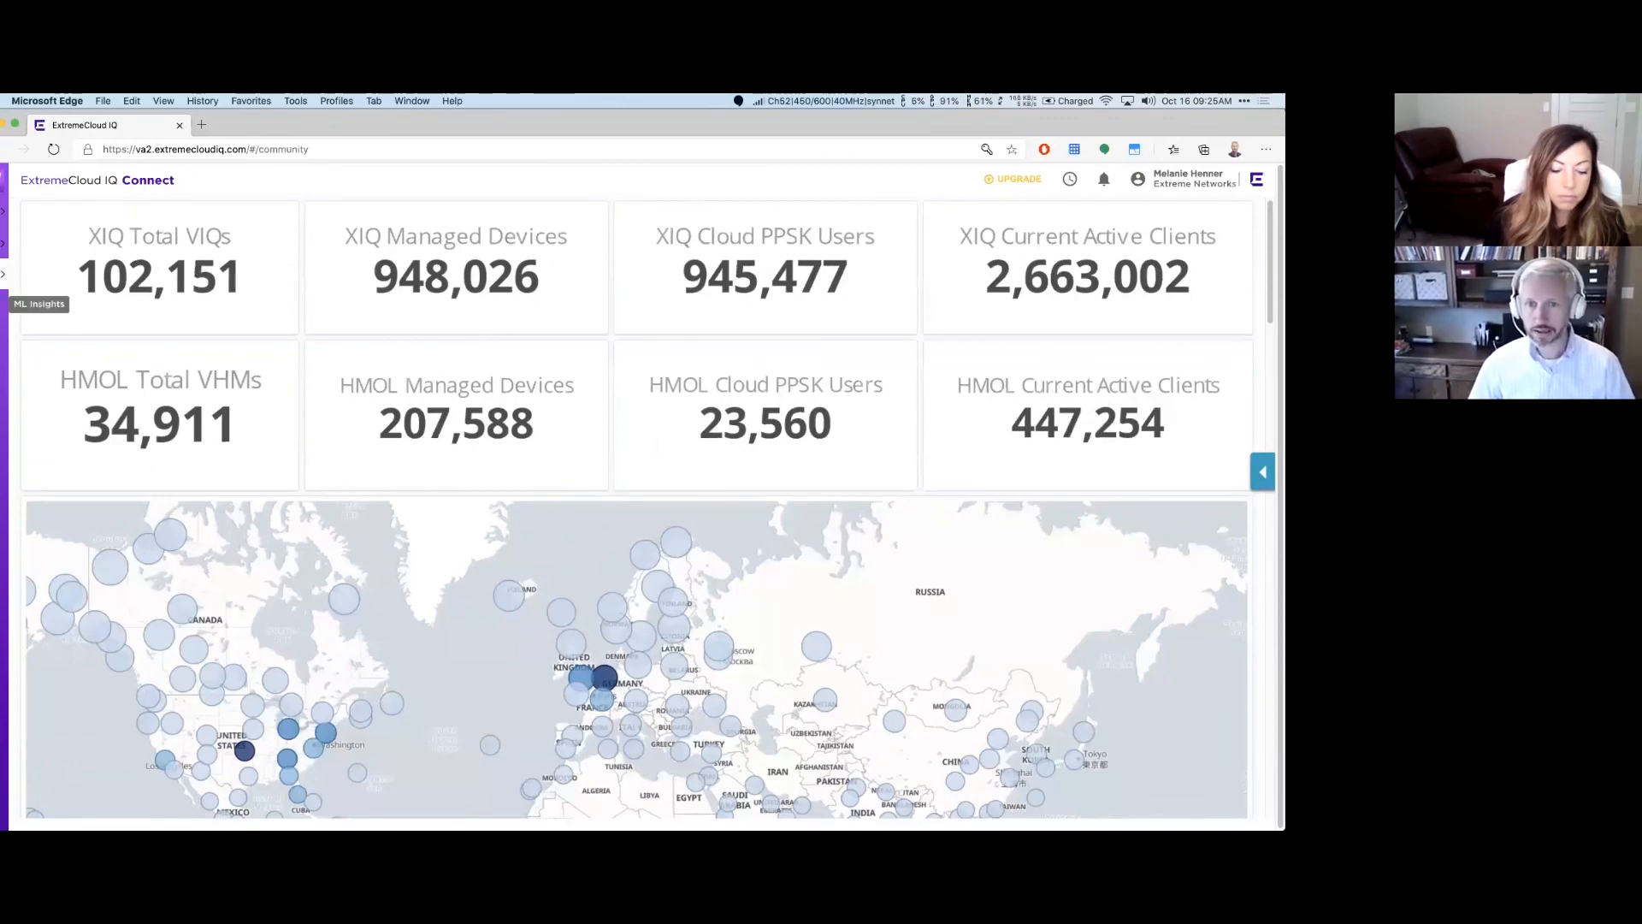
Step: Go through ML Insights and Network 360 Monitor to reach the Network 360 Plan page
click(3, 304)
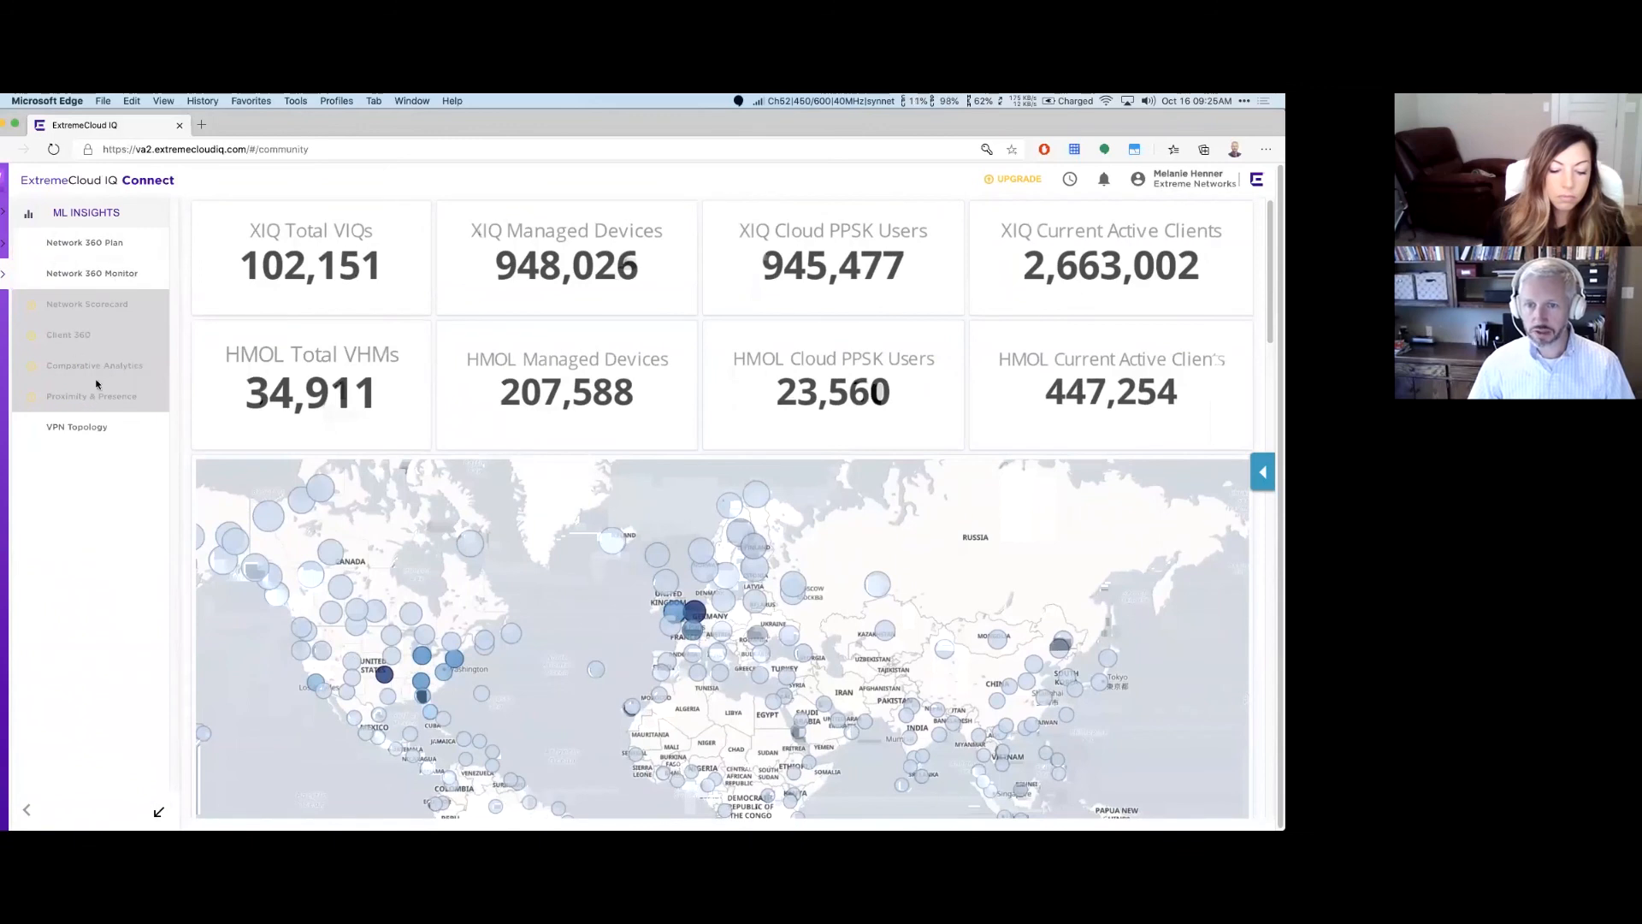
click(101, 272)
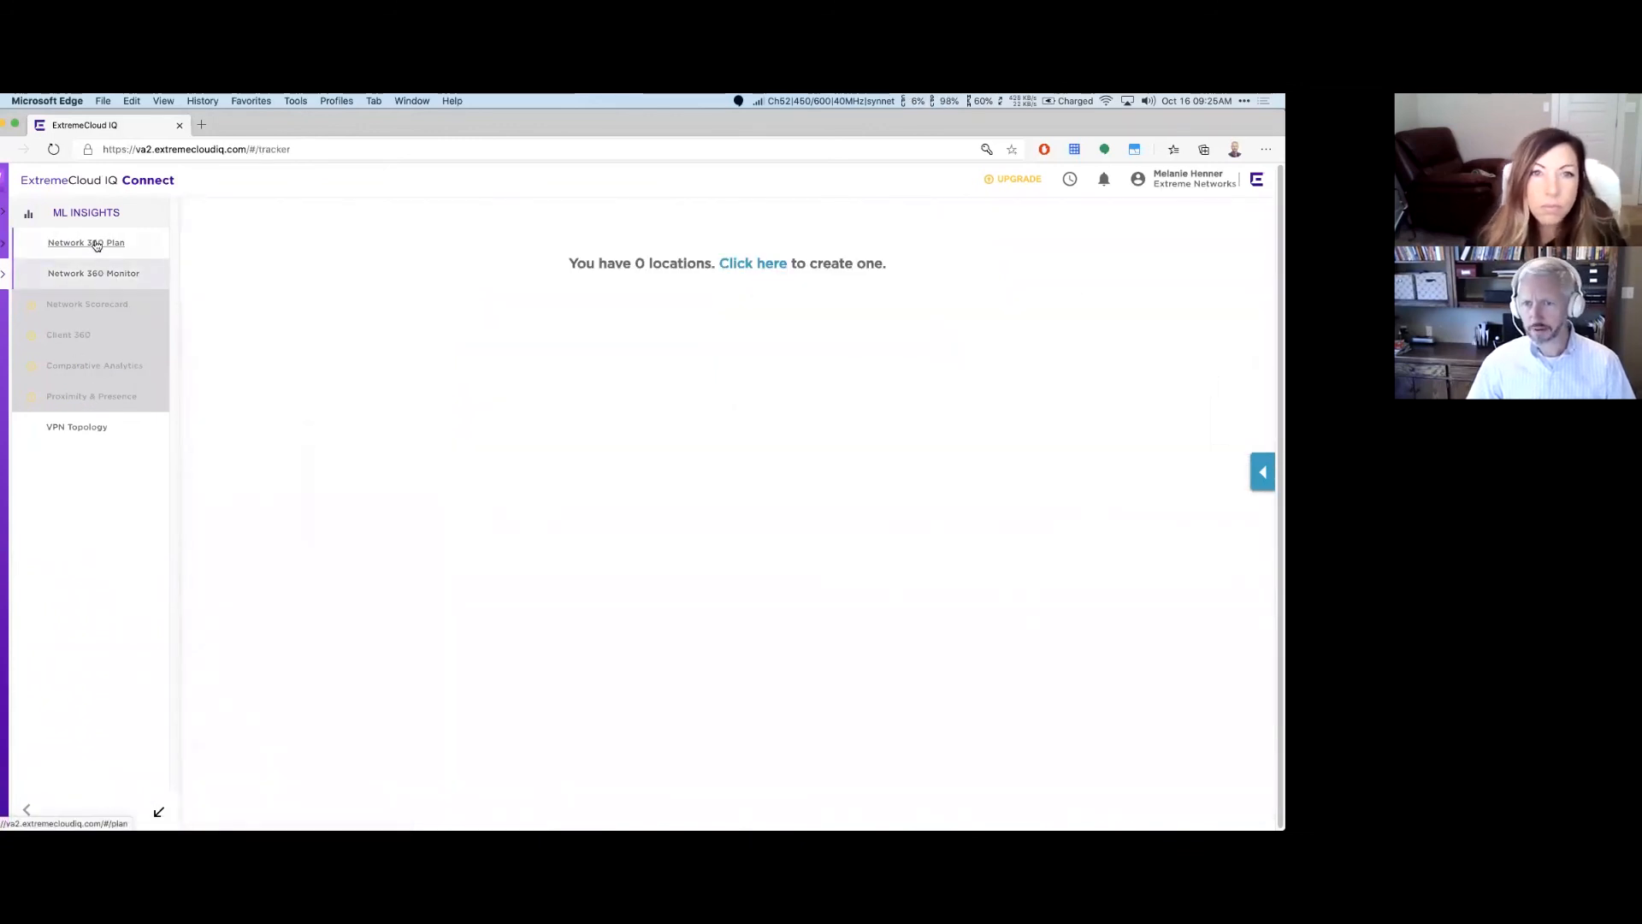
click(95, 244)
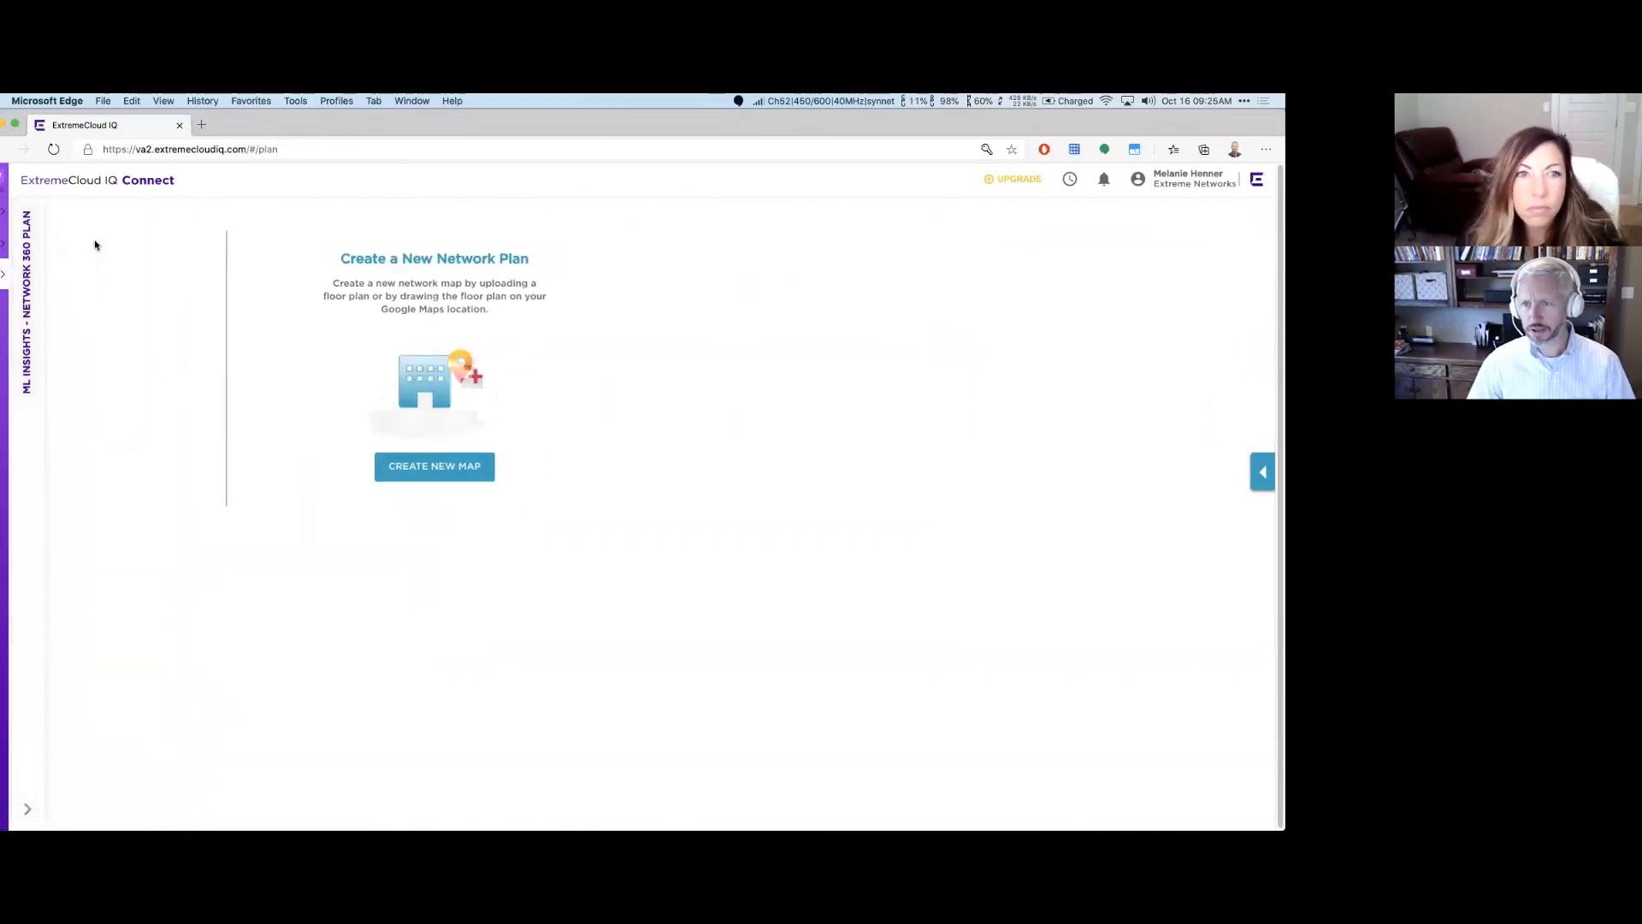
click(416, 466)
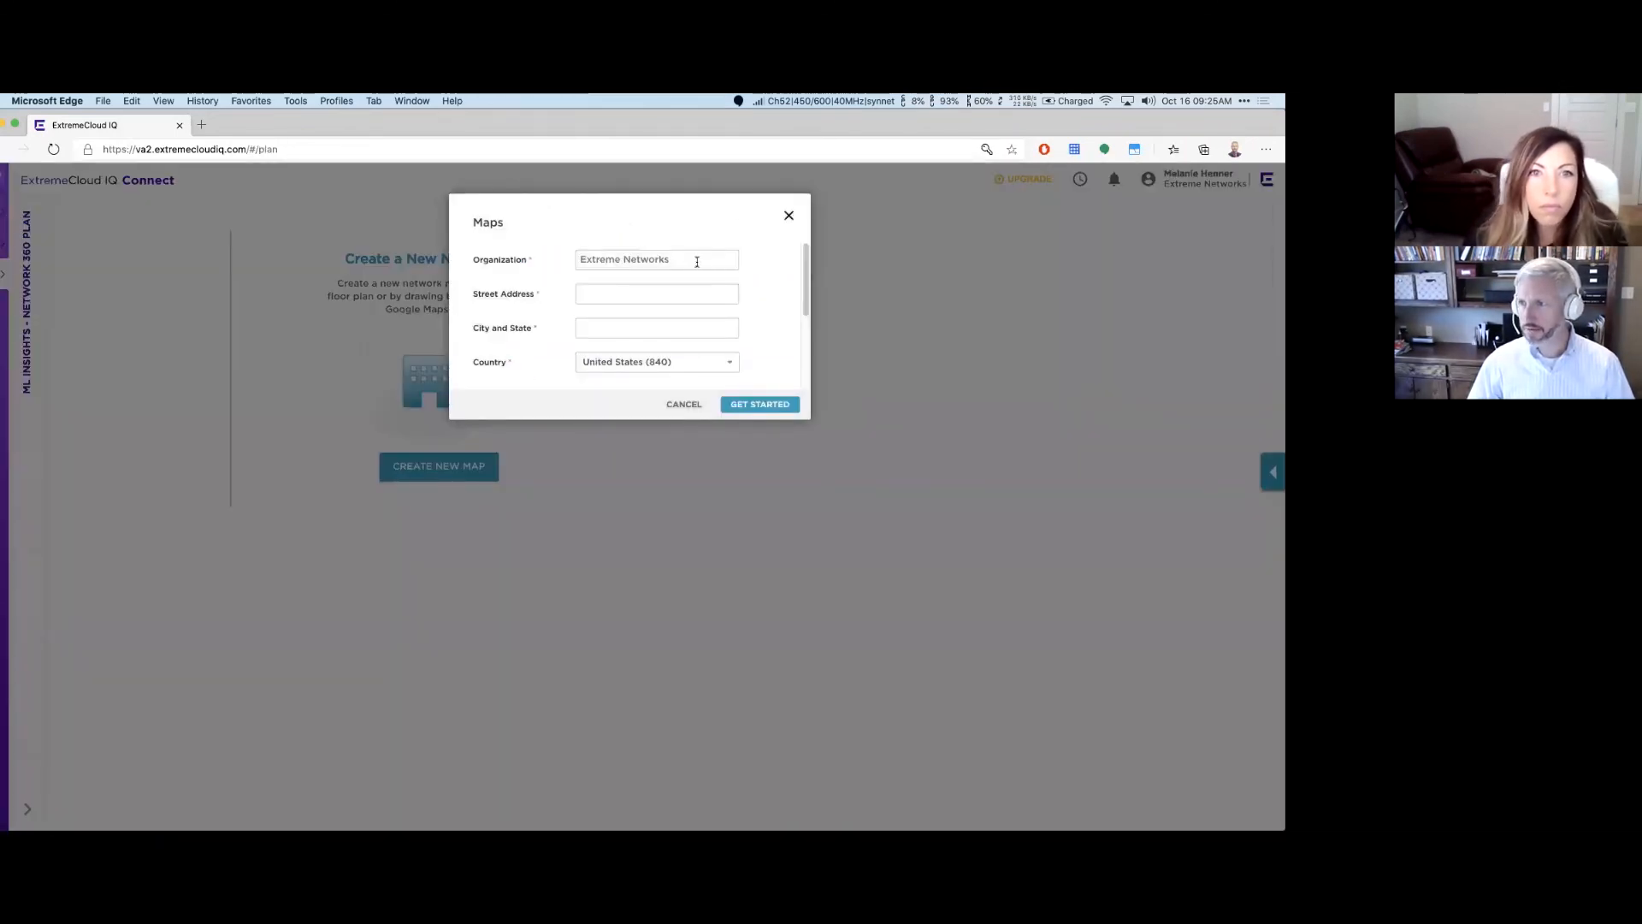
click(620, 295)
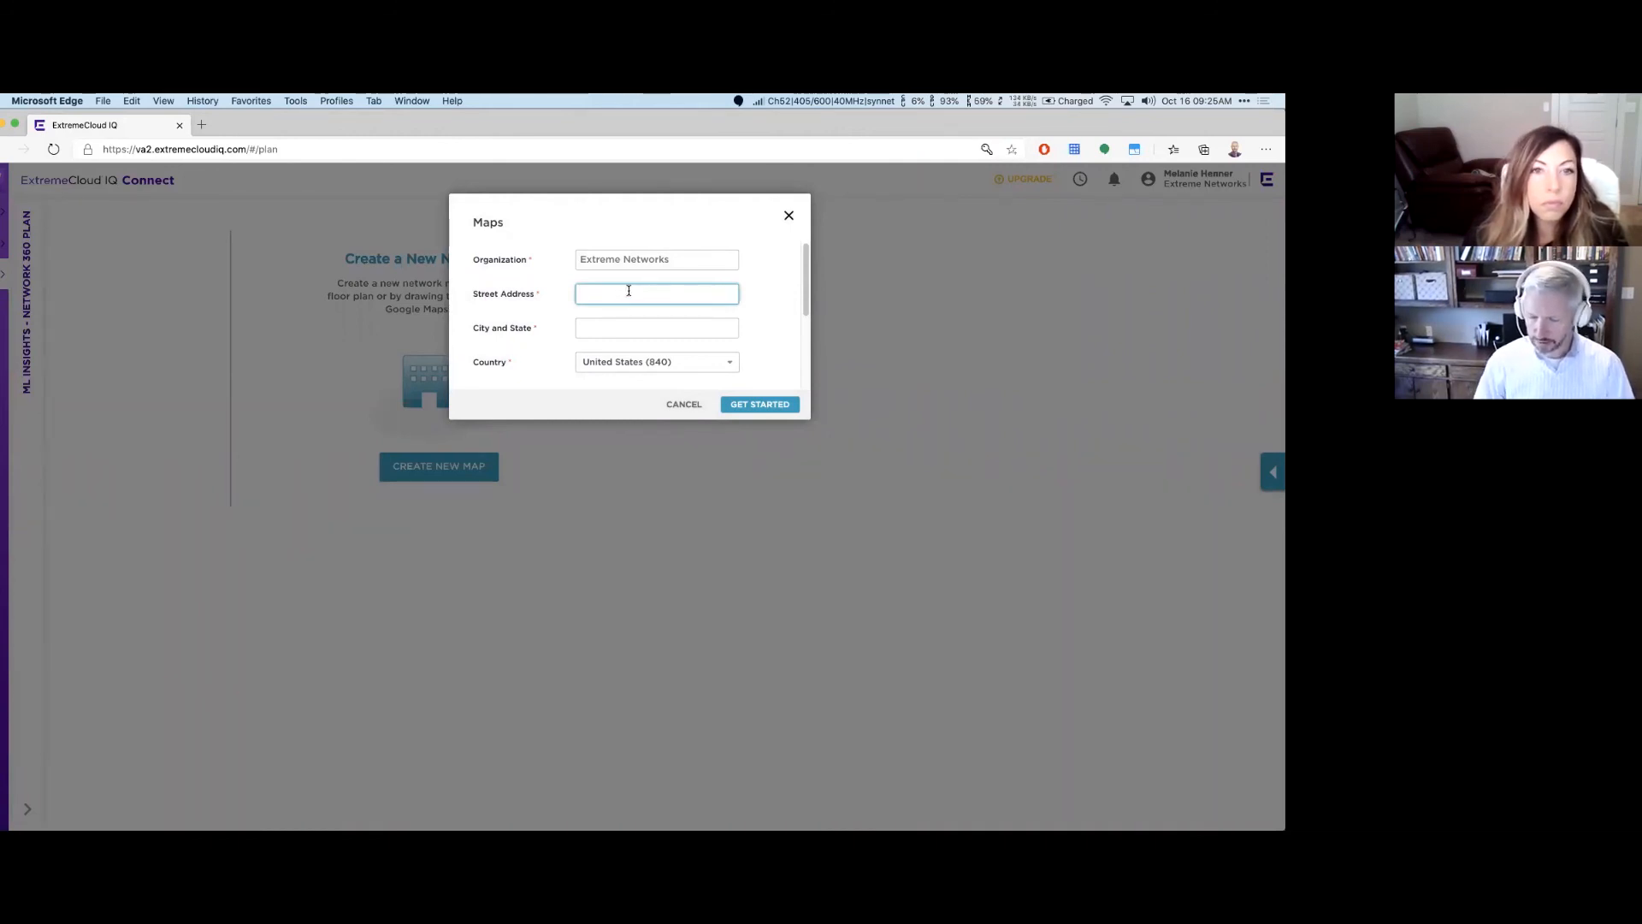
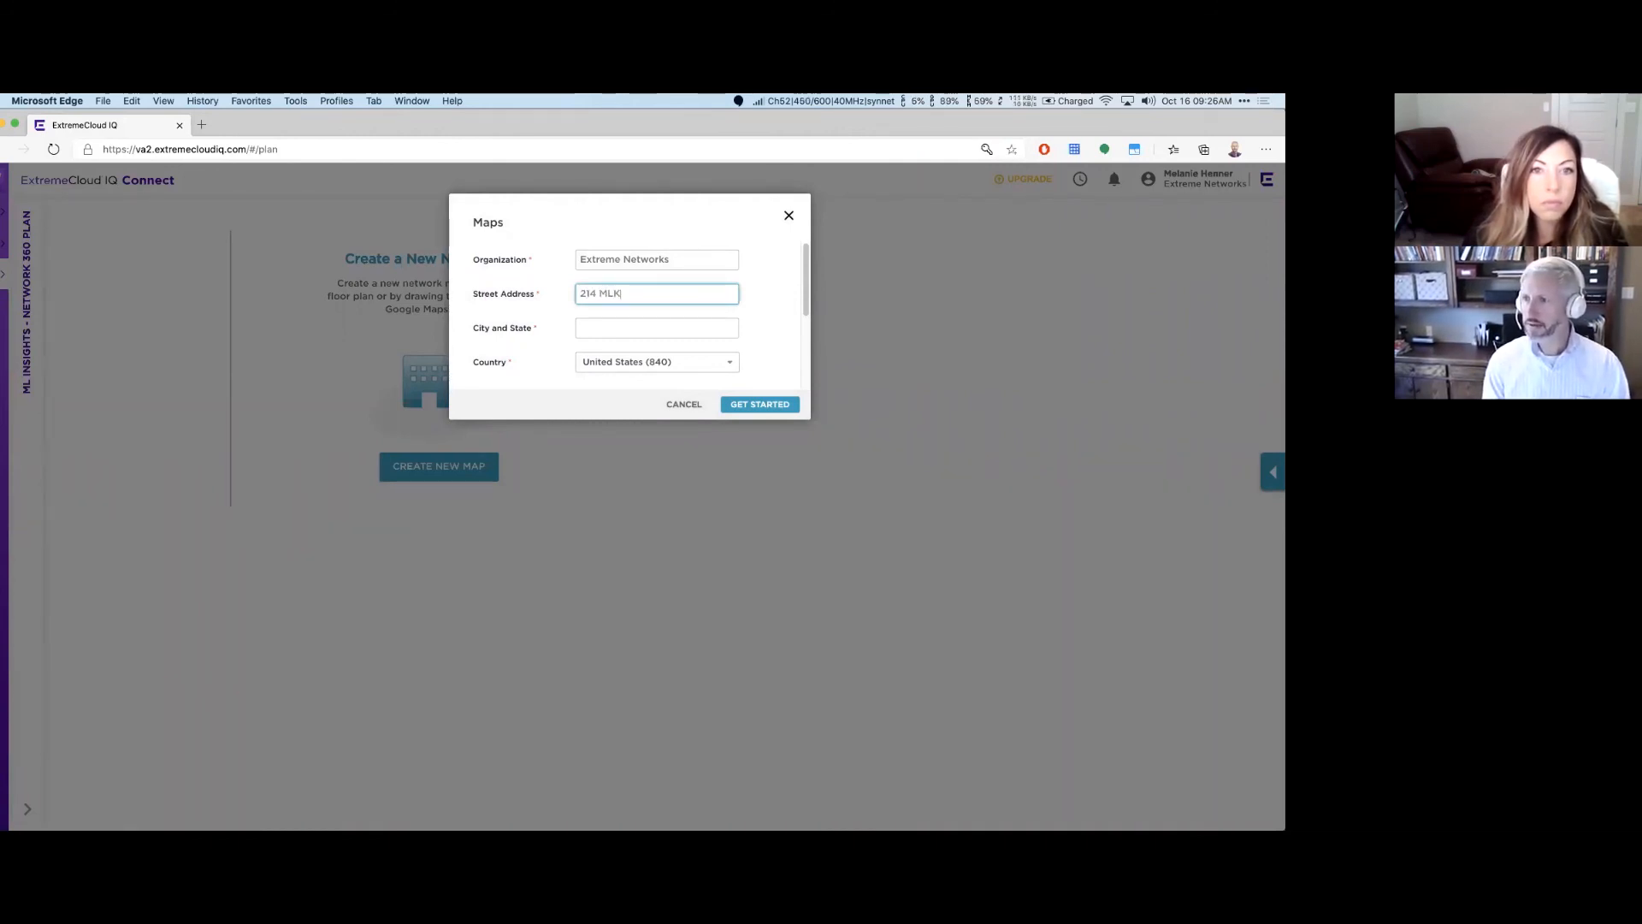
key(Tab)
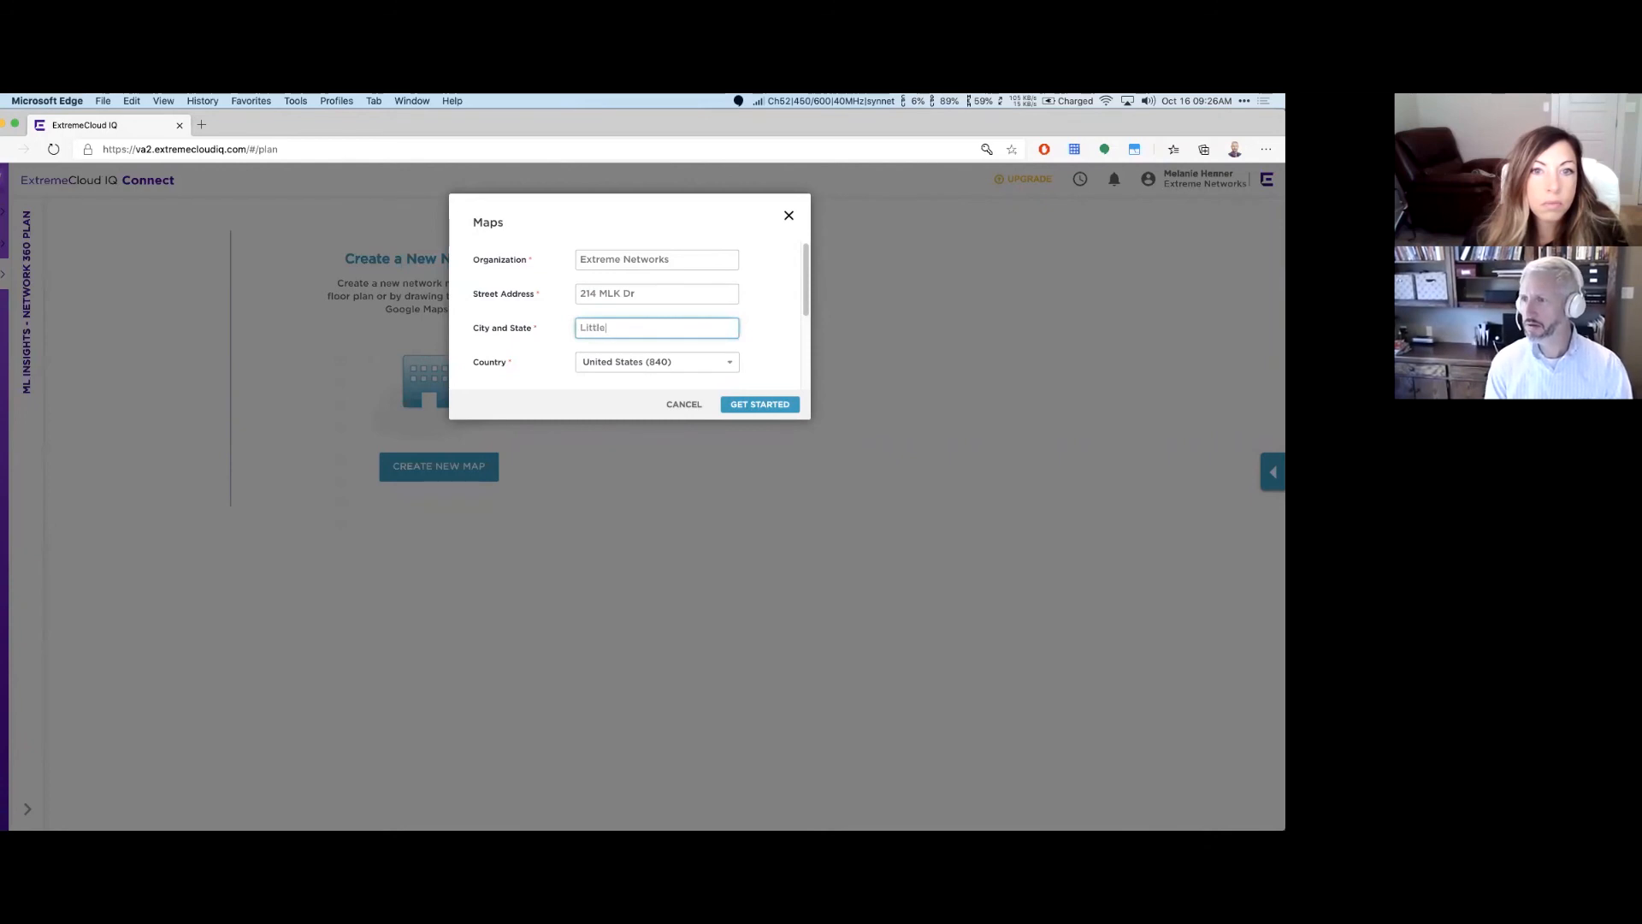
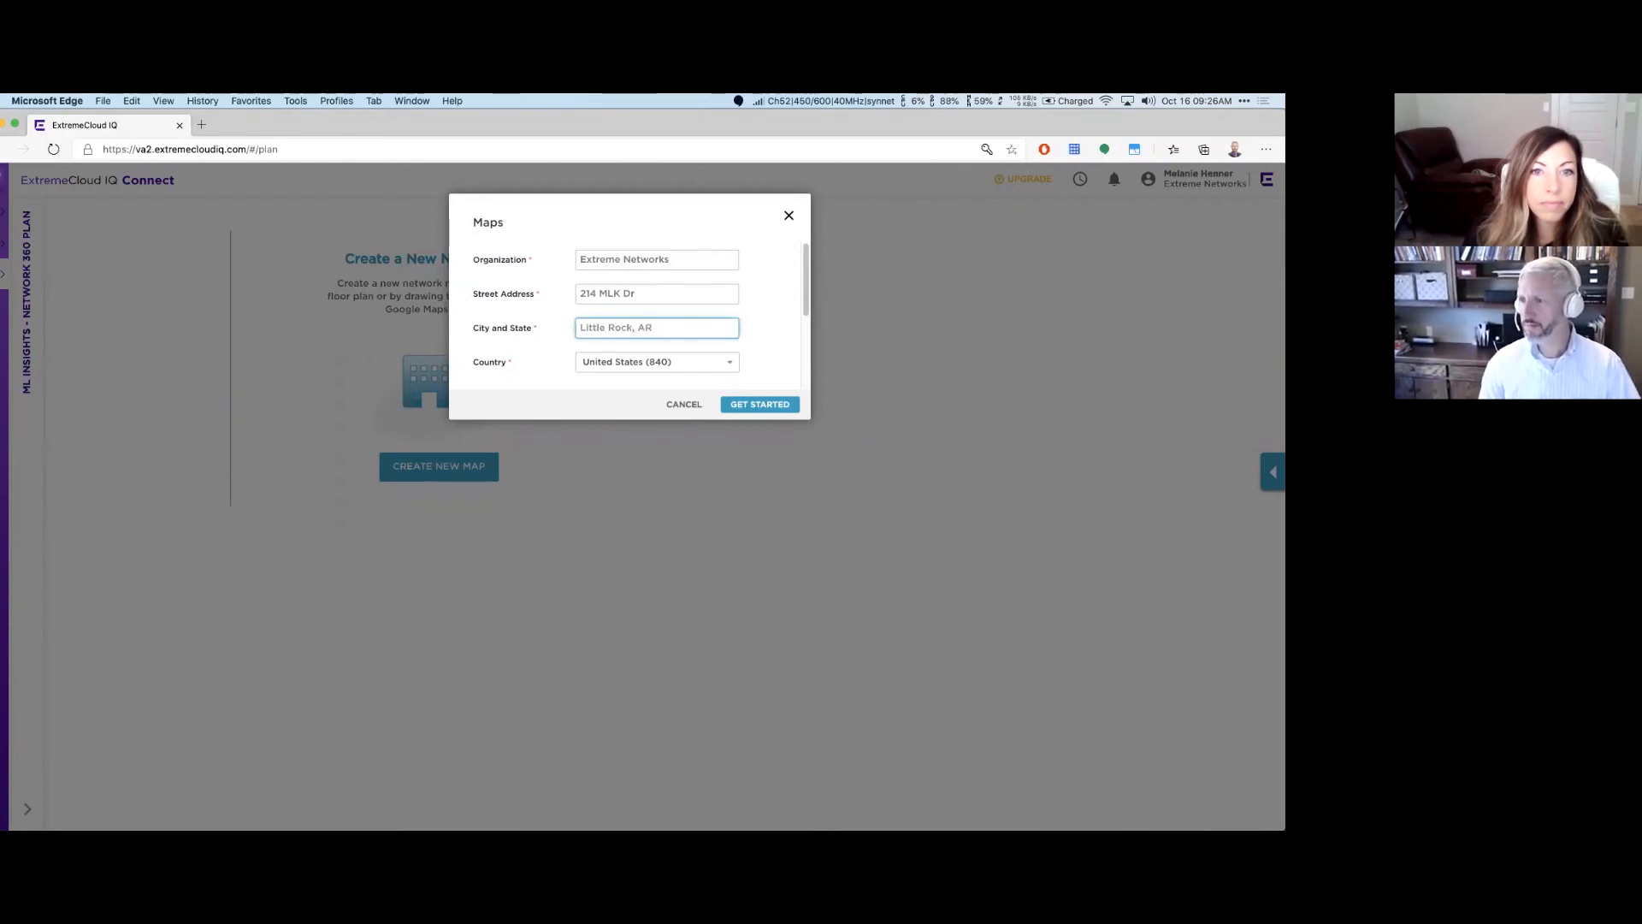
click(752, 404)
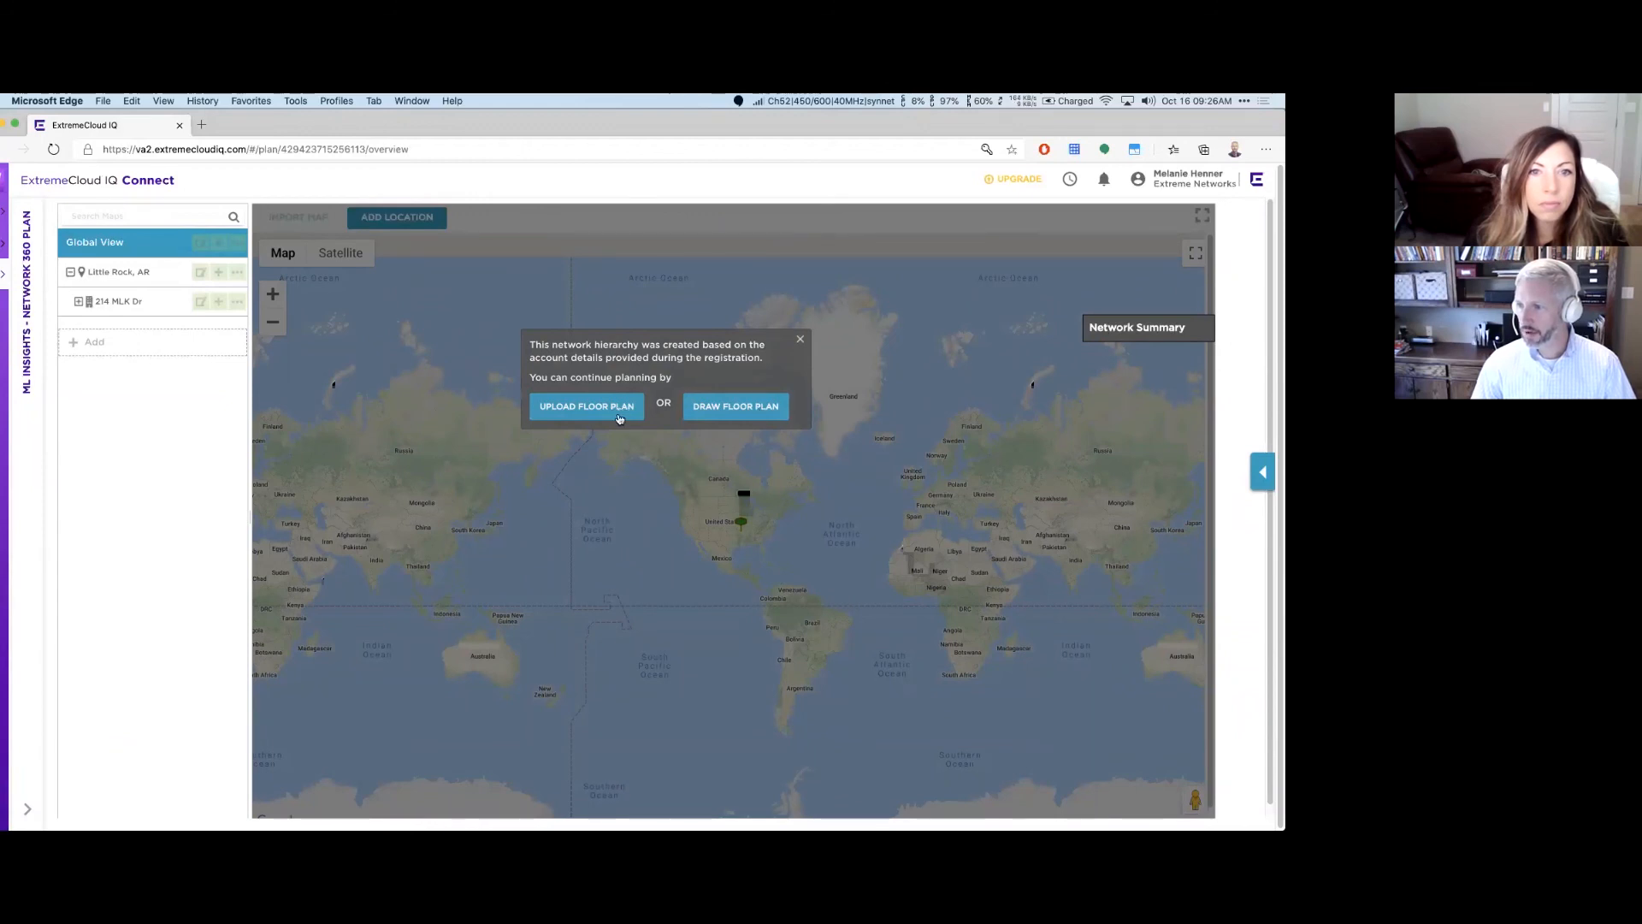
Step: Start a drawn floor plan and pan the satellite map across downtown Little Rock to the site
click(760, 413)
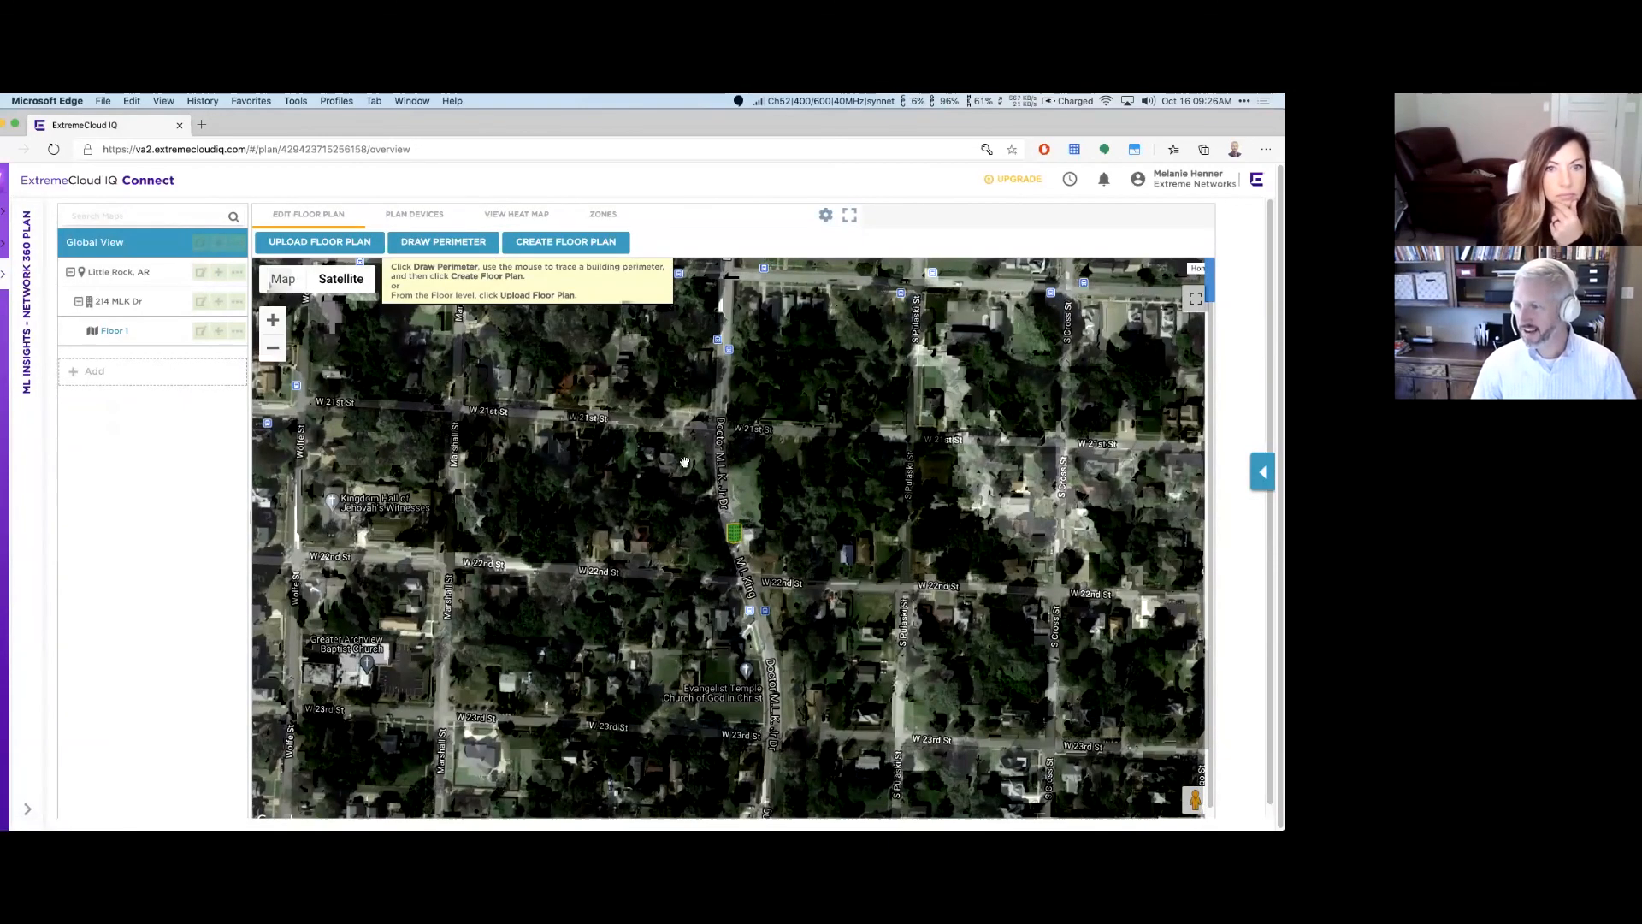
scroll(684, 462, down, 3)
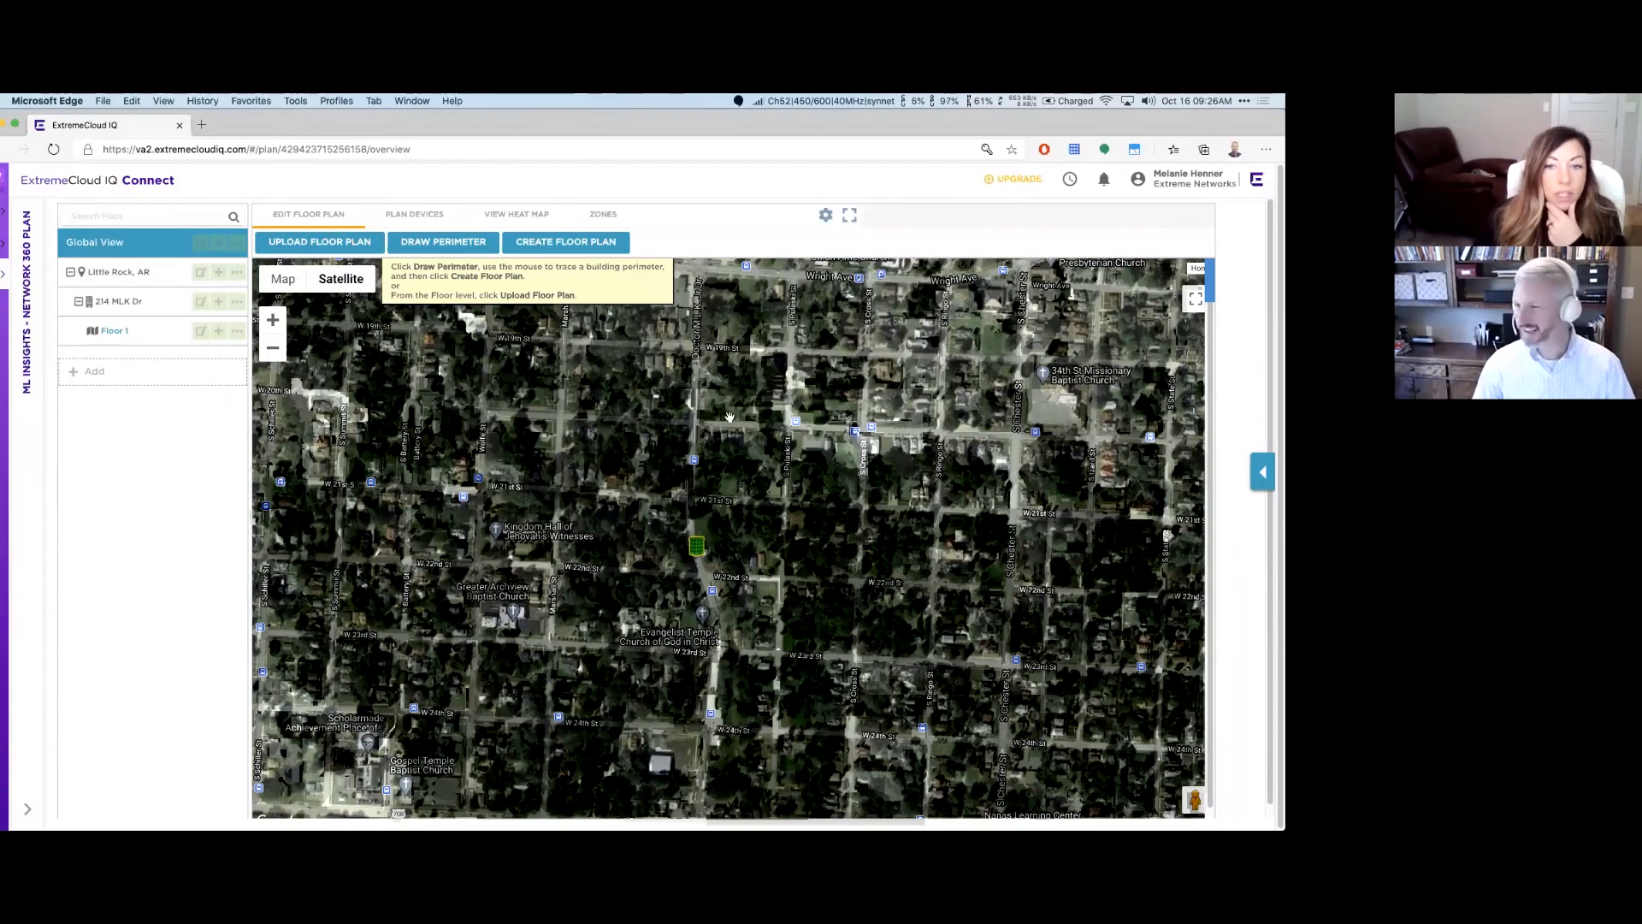
scroll(727, 409, down, 3)
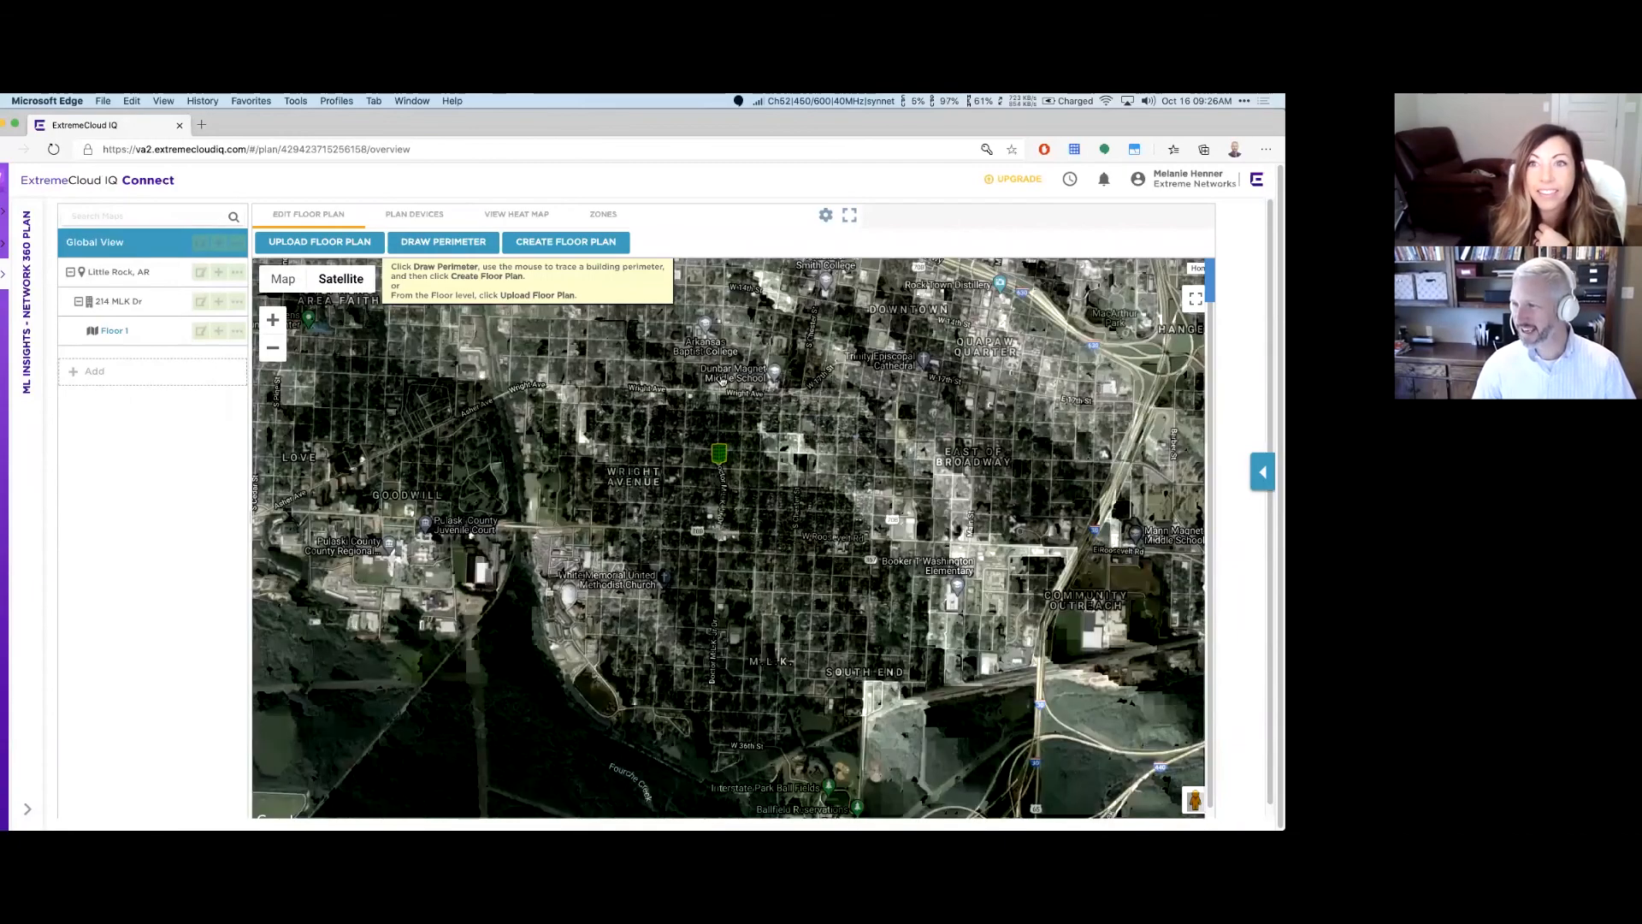
drag(723, 383, 717, 479)
drag(724, 272, 714, 369)
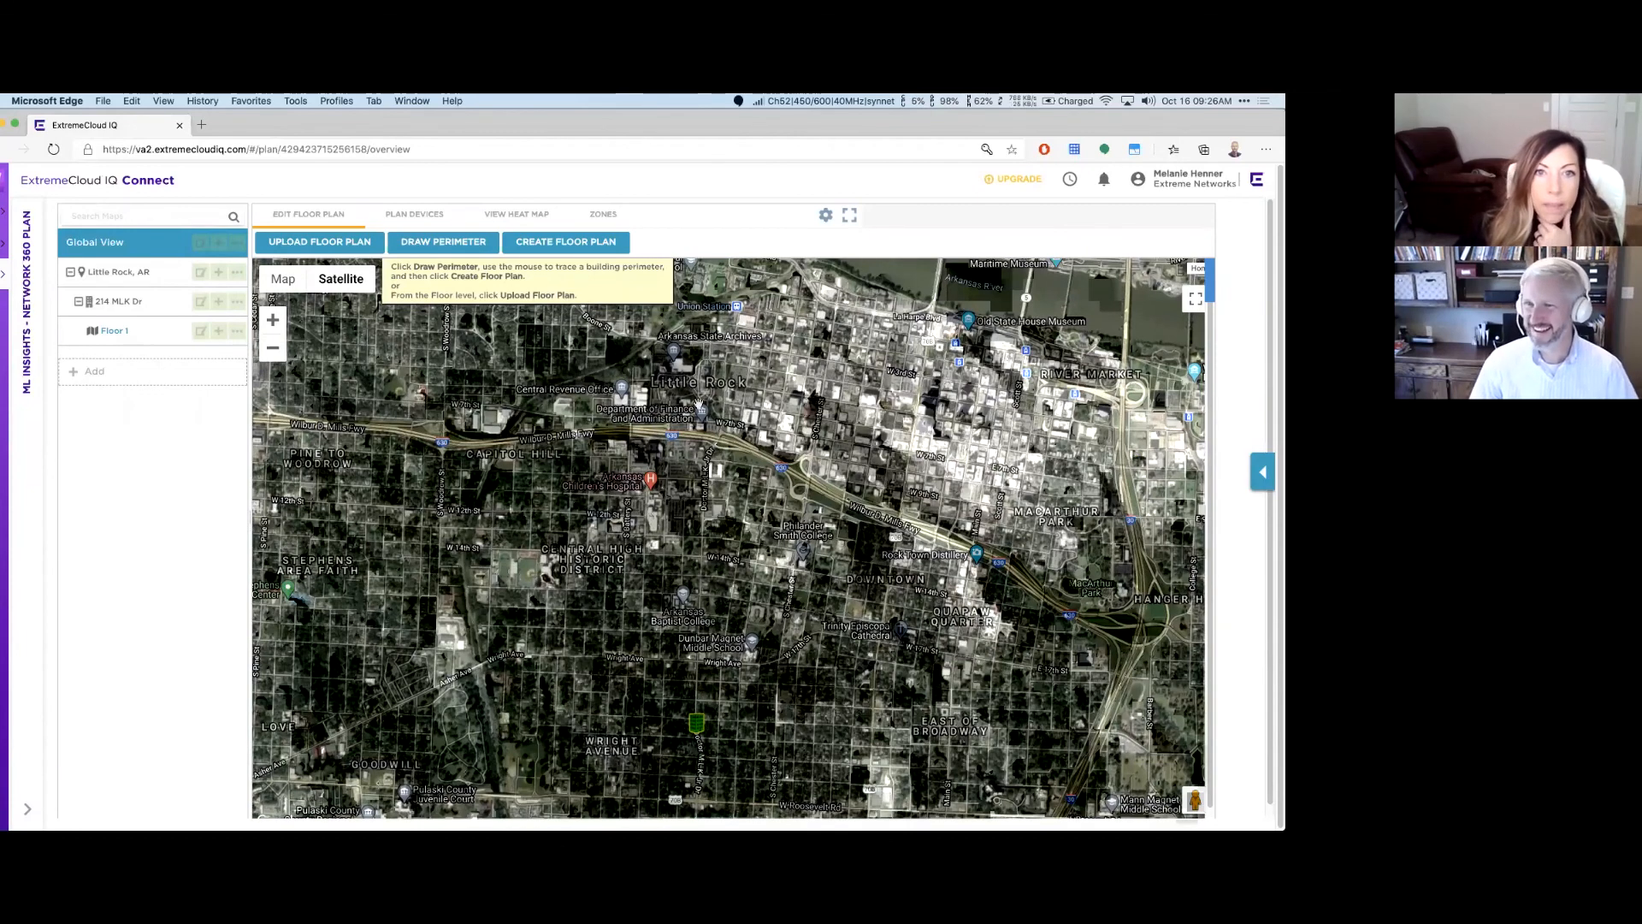
drag(707, 731, 715, 324)
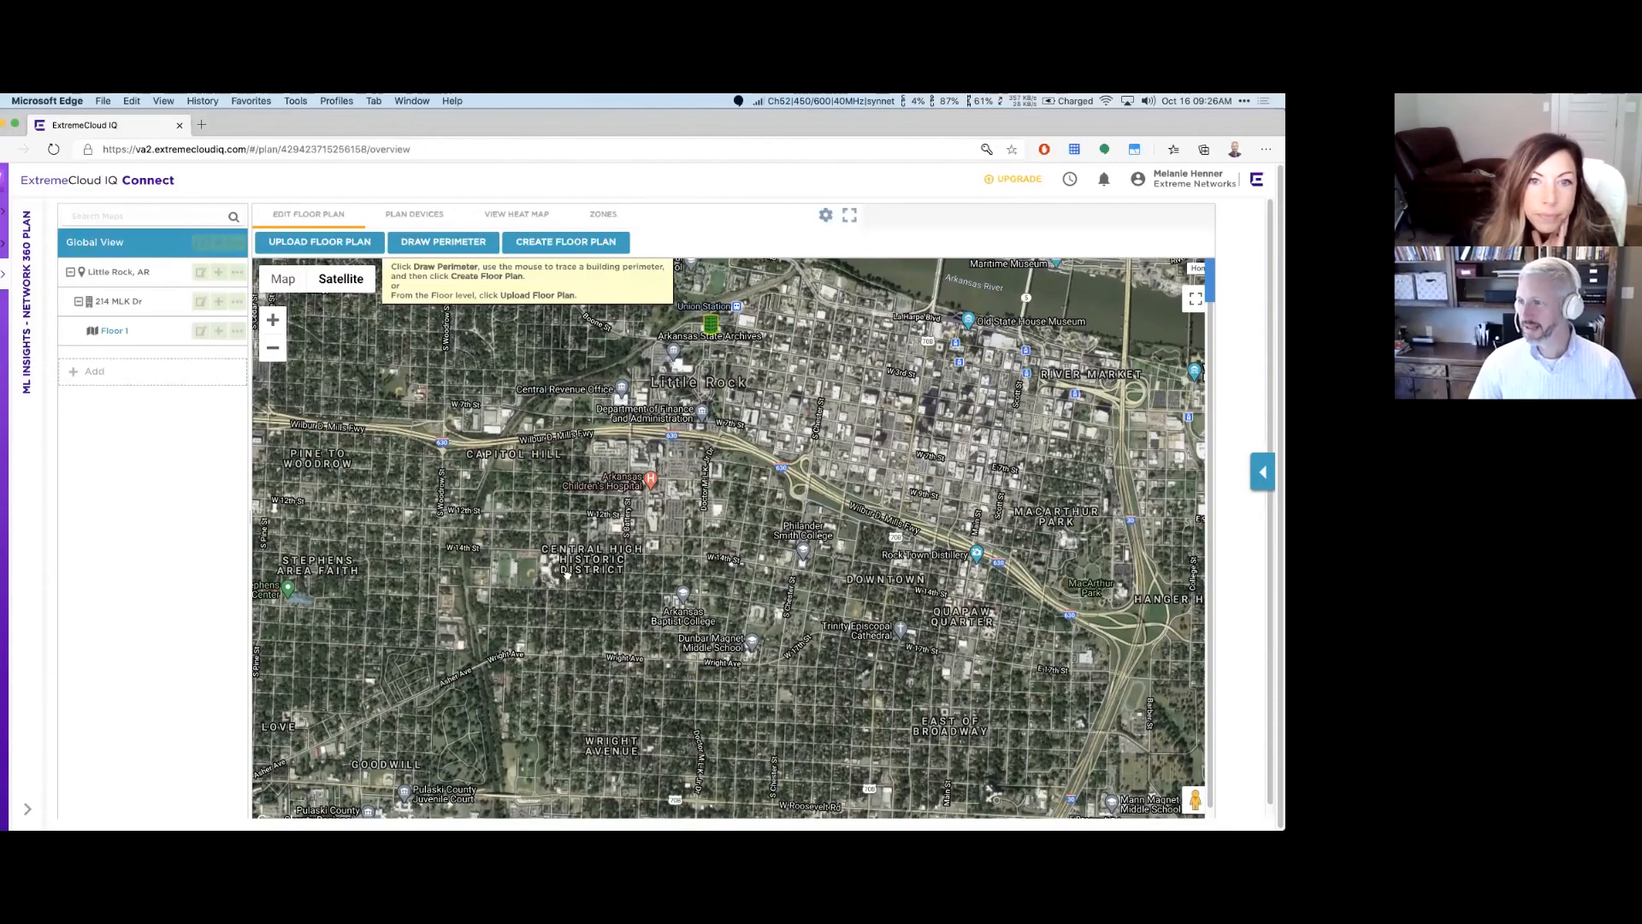
drag(628, 421, 567, 575)
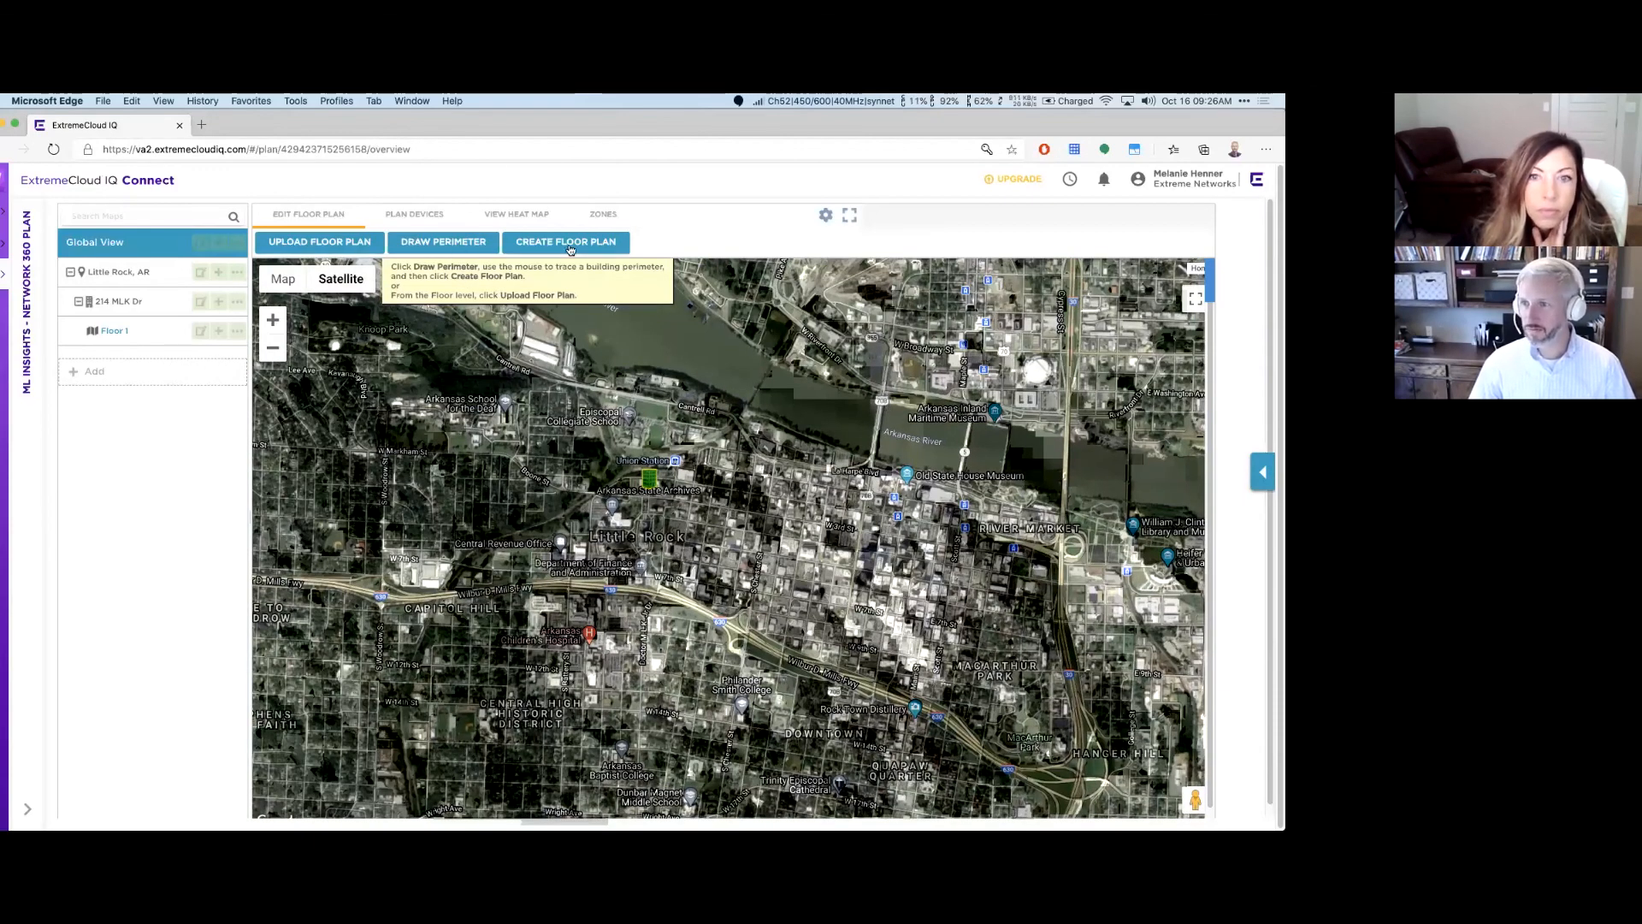
click(152, 339)
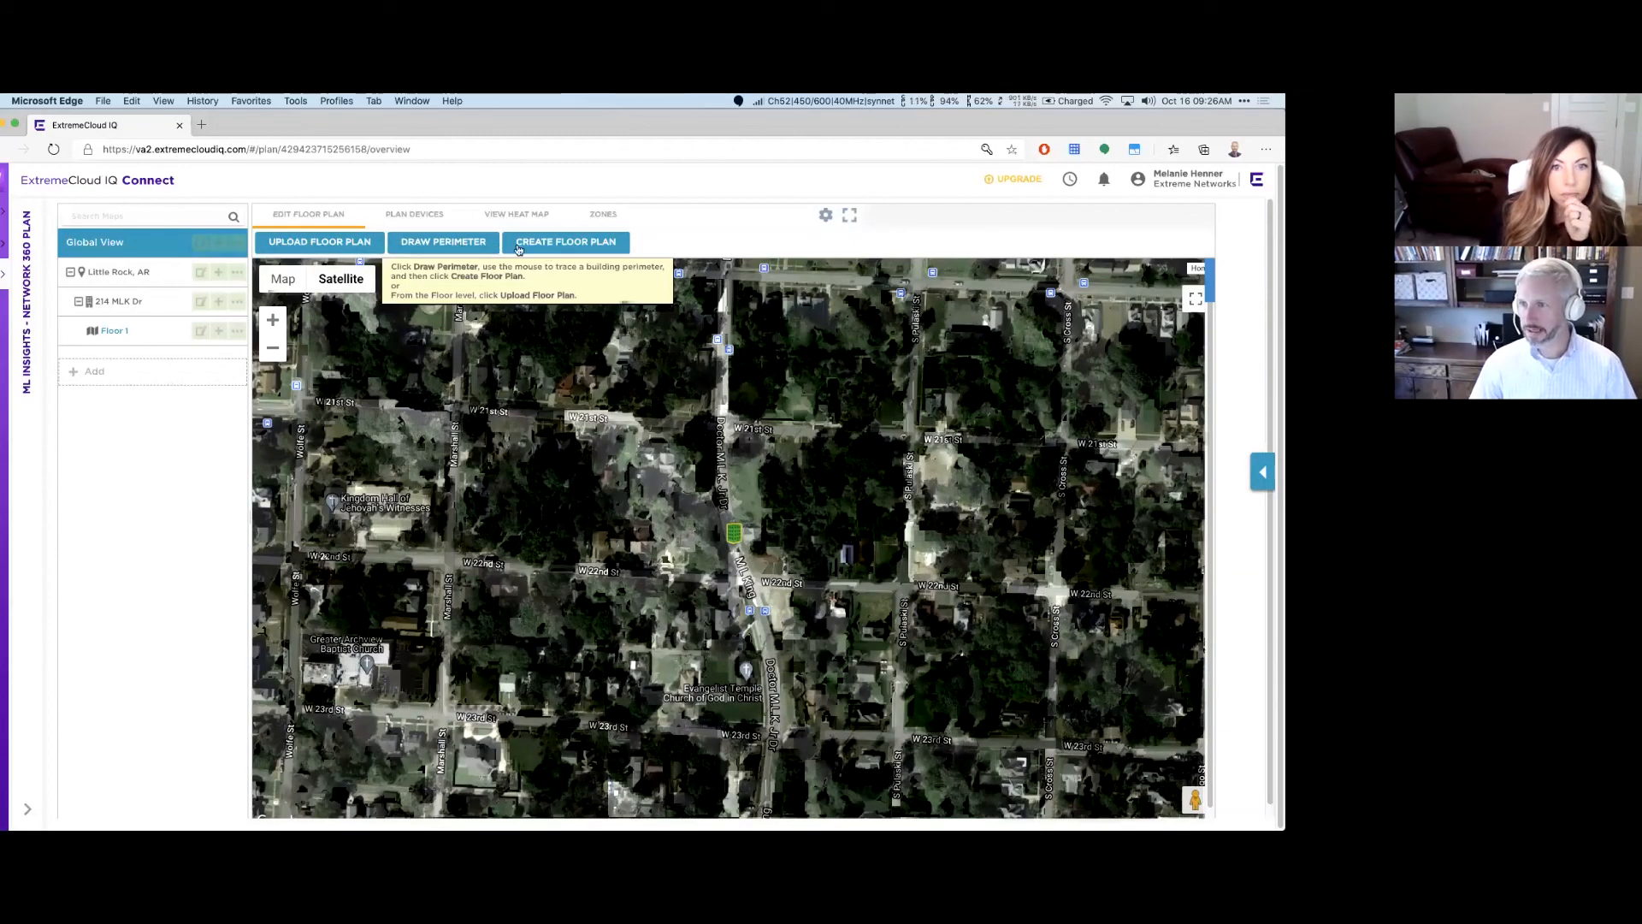
Step: Trace and close a four-corner building perimeter beside W 22nd St, then reload Floor 1
click(436, 247)
click(573, 430)
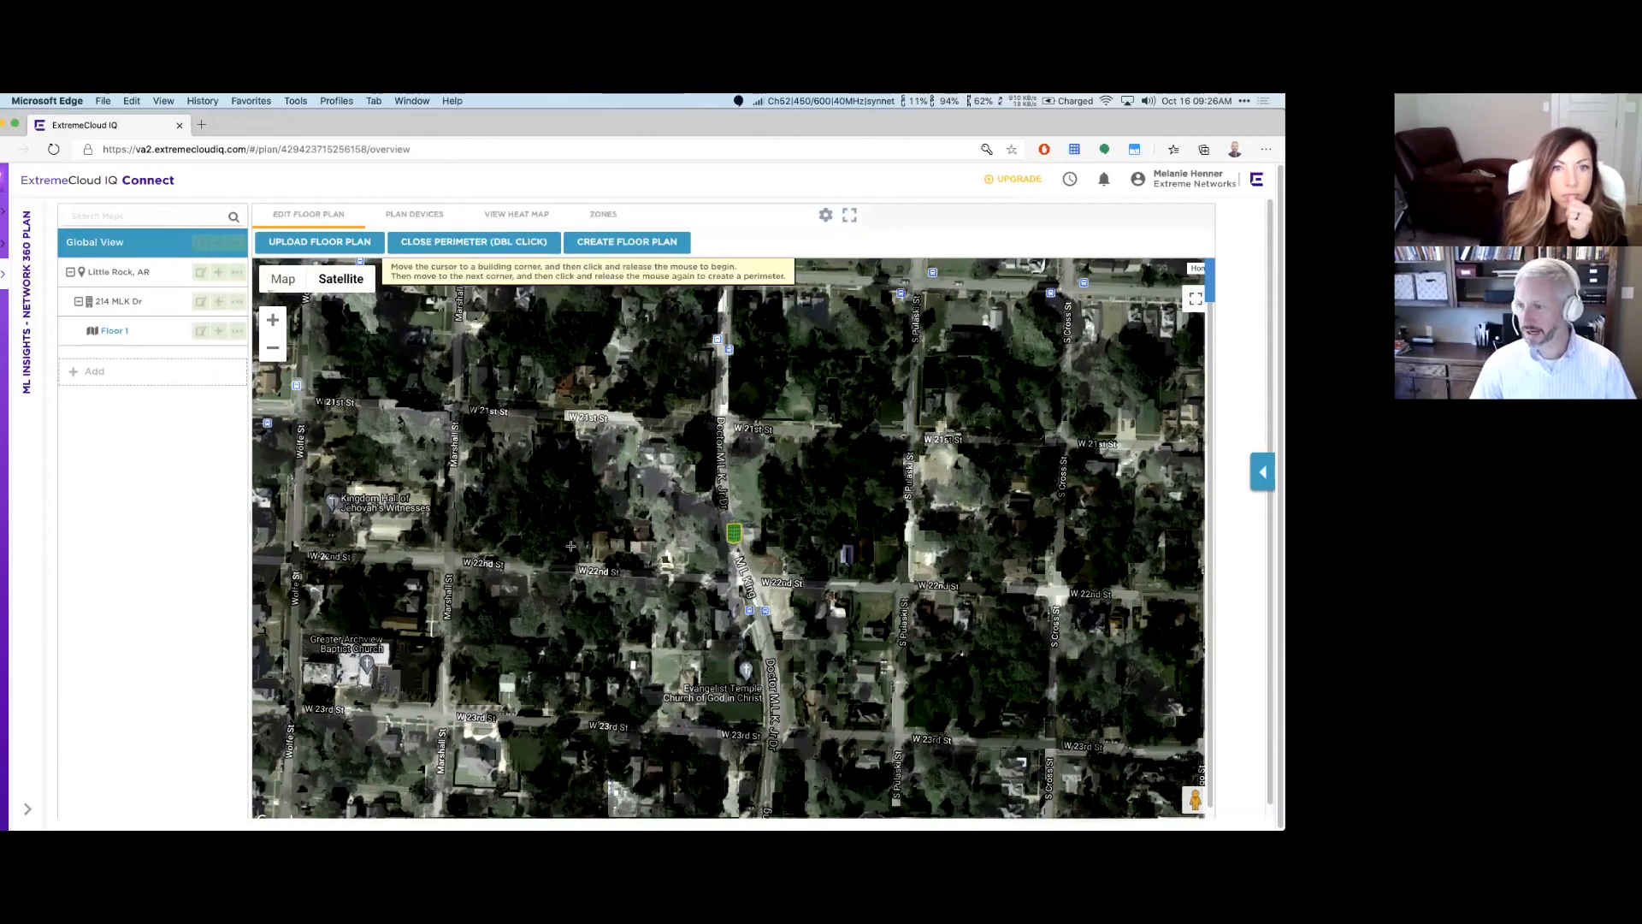
scroll(569, 547, down, 3)
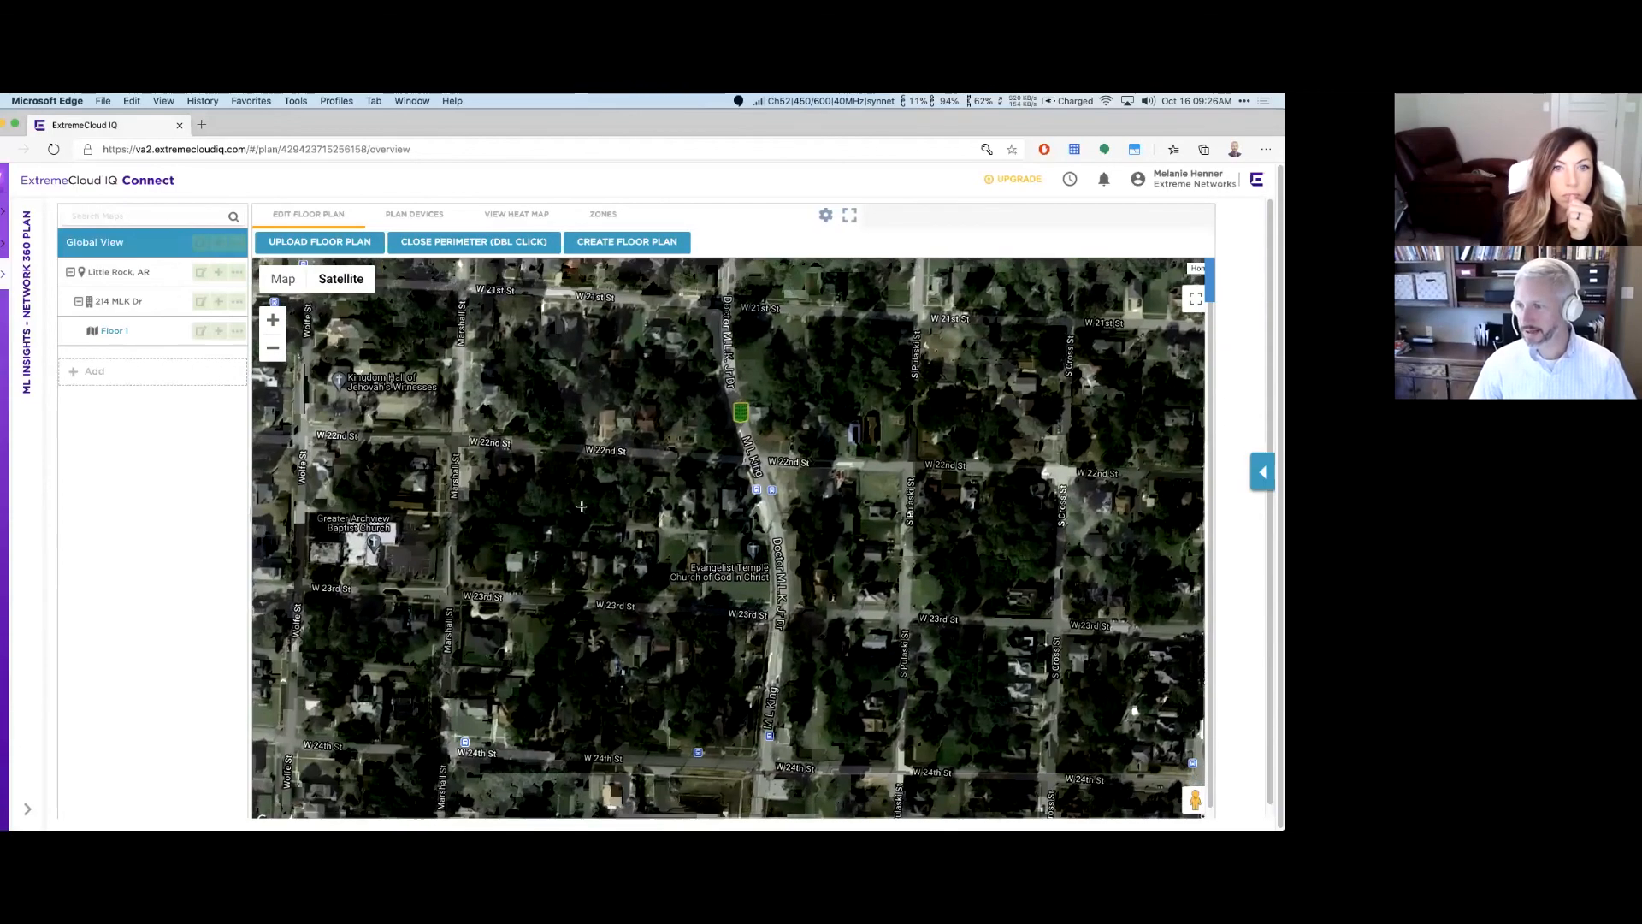
click(689, 515)
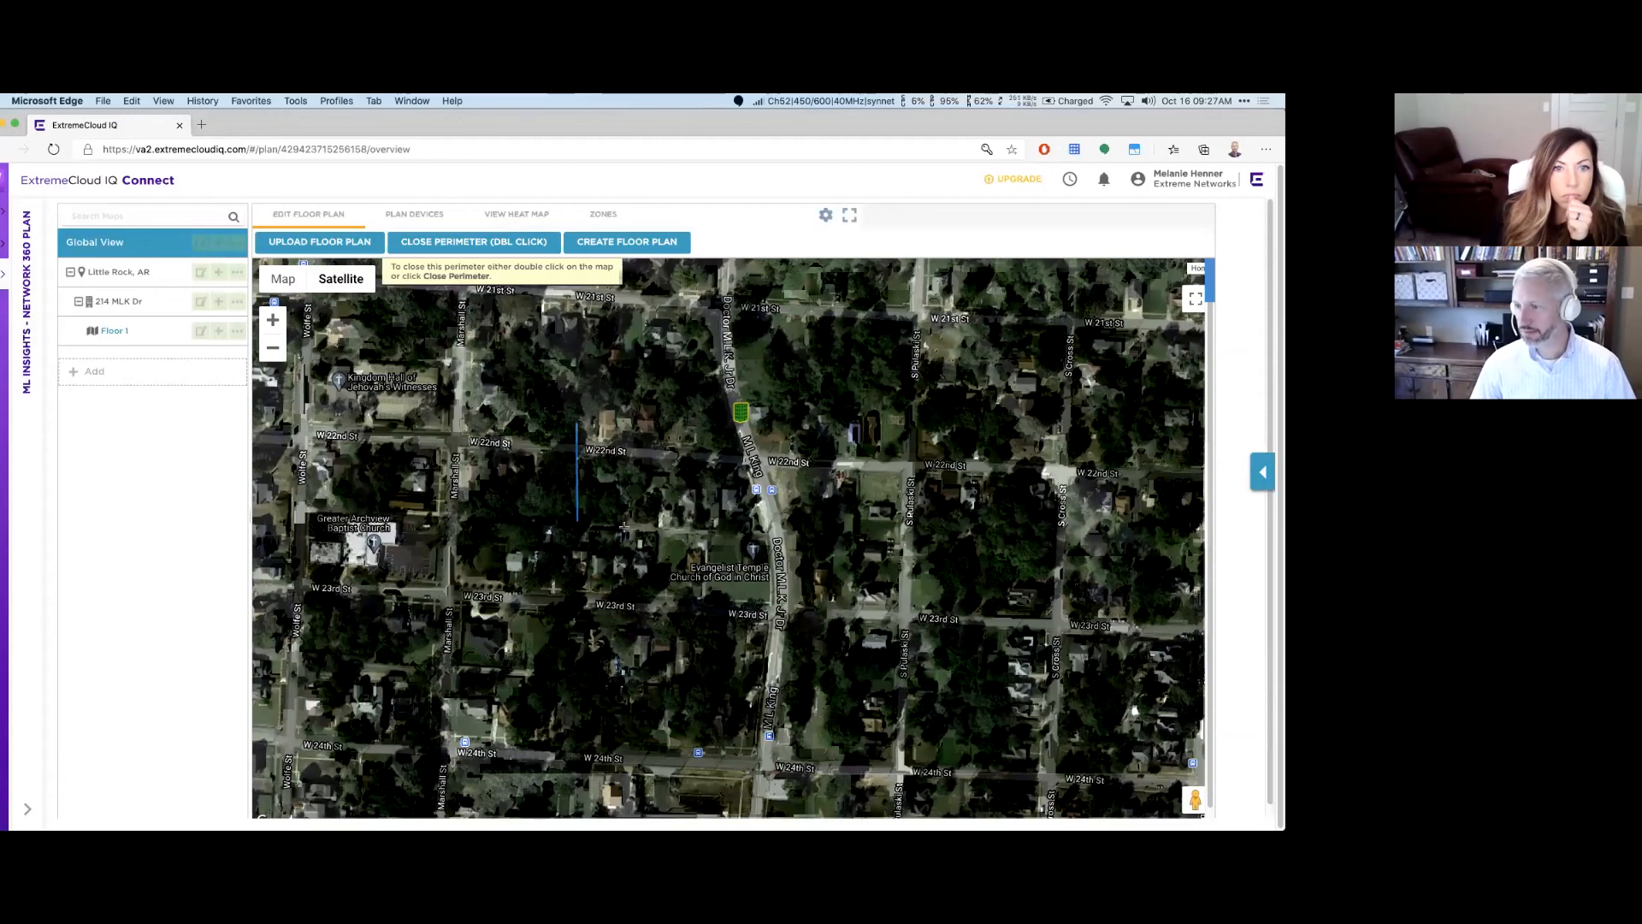
click(629, 525)
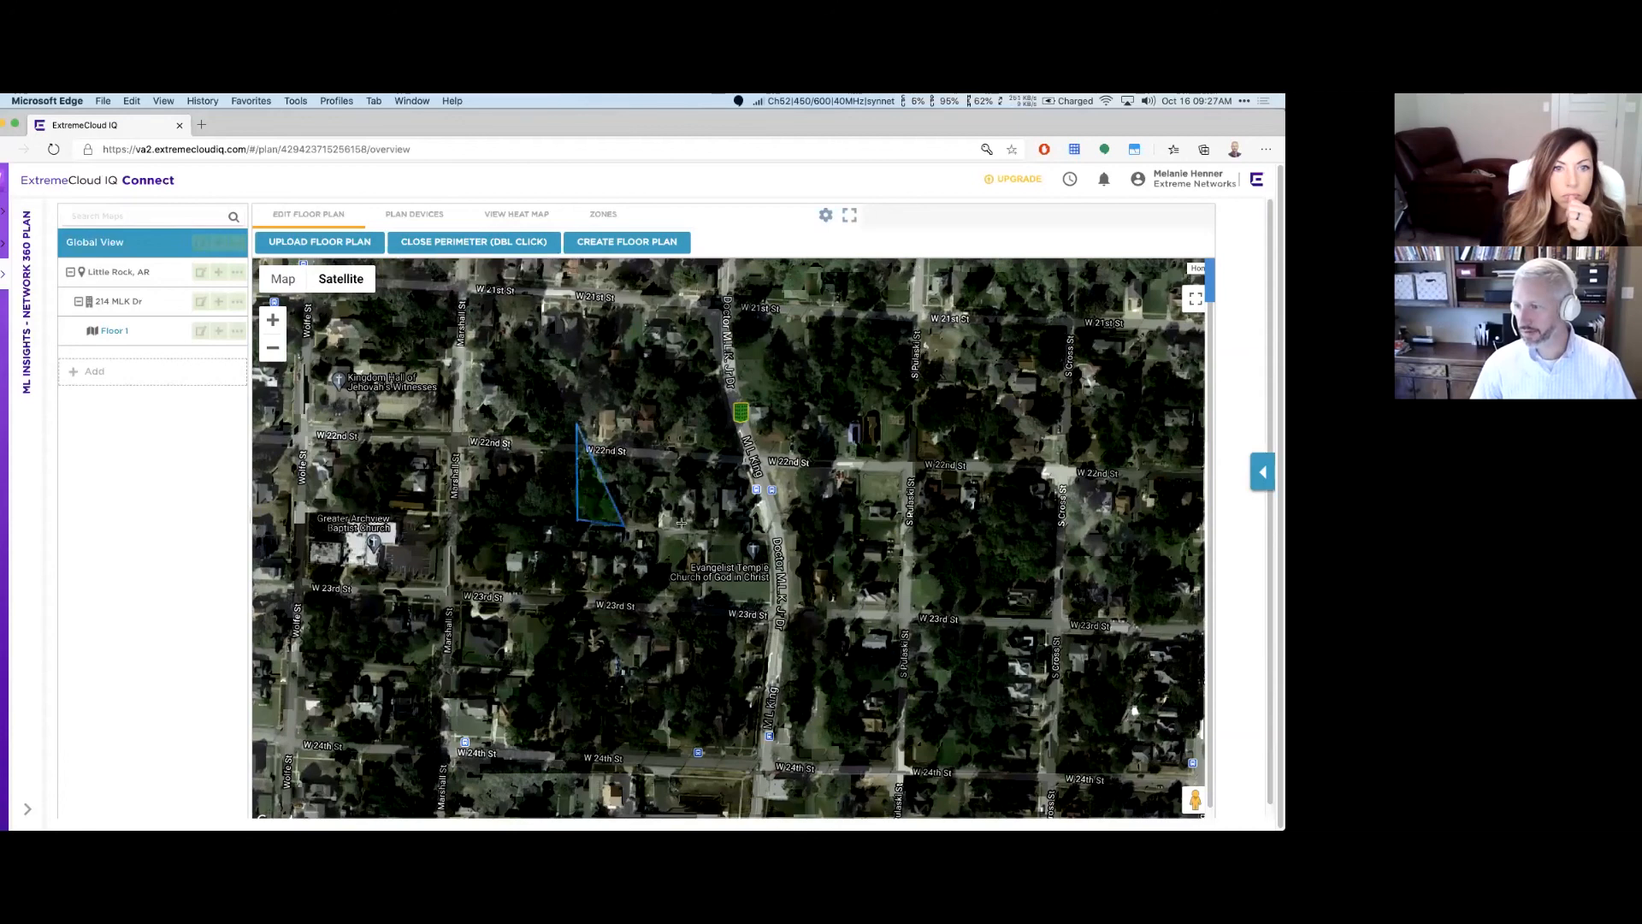
double_click(655, 445)
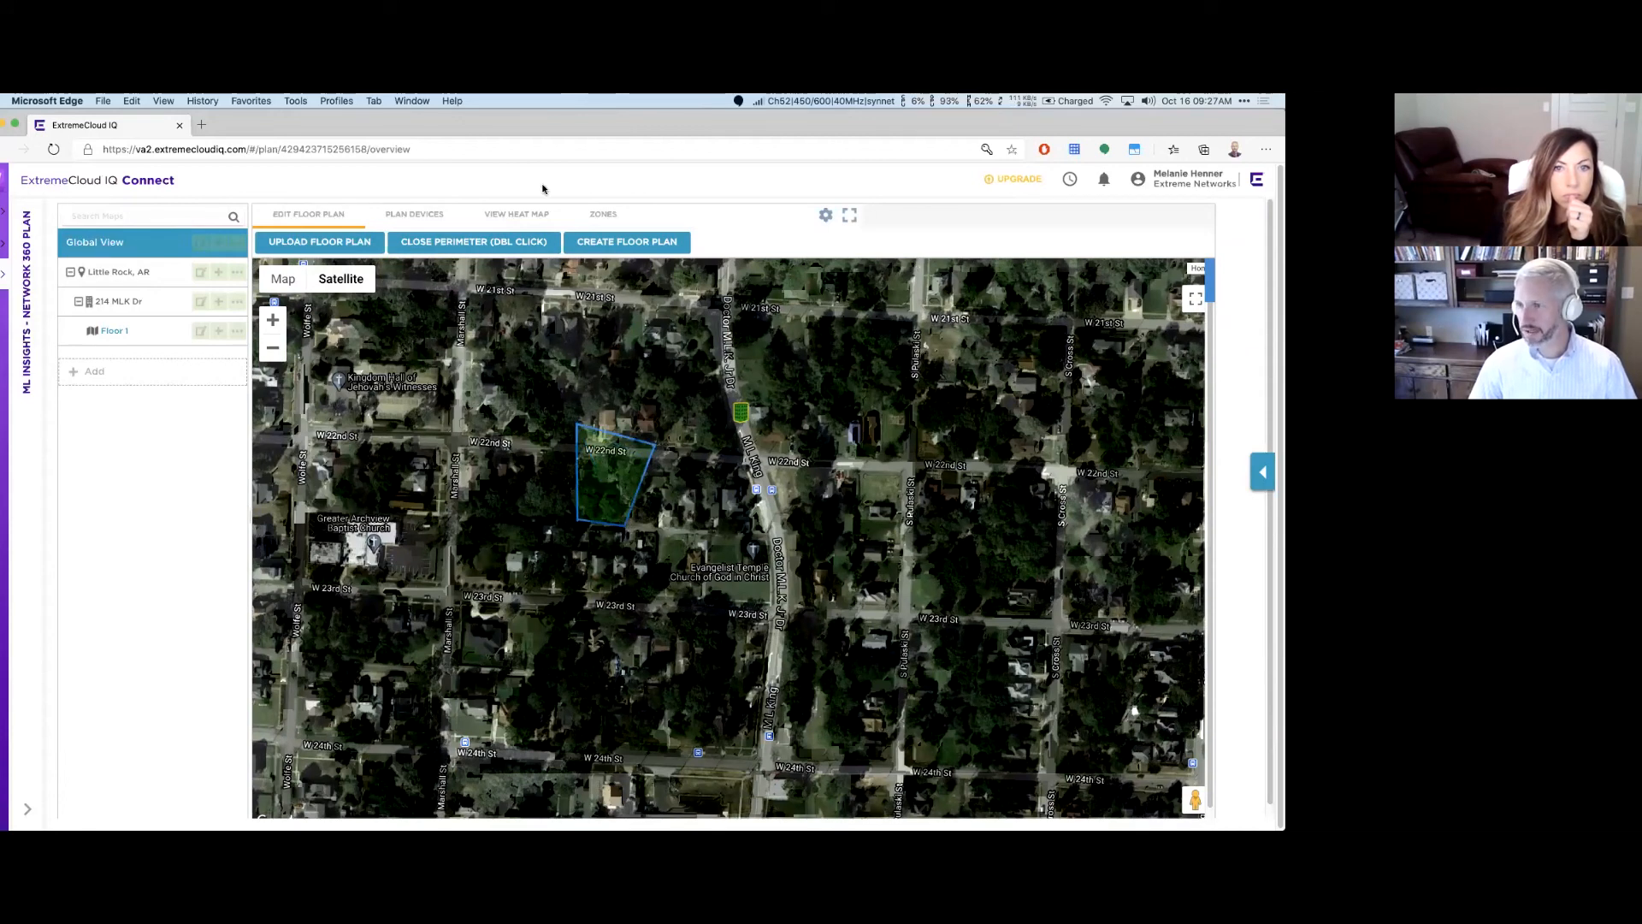
click(499, 246)
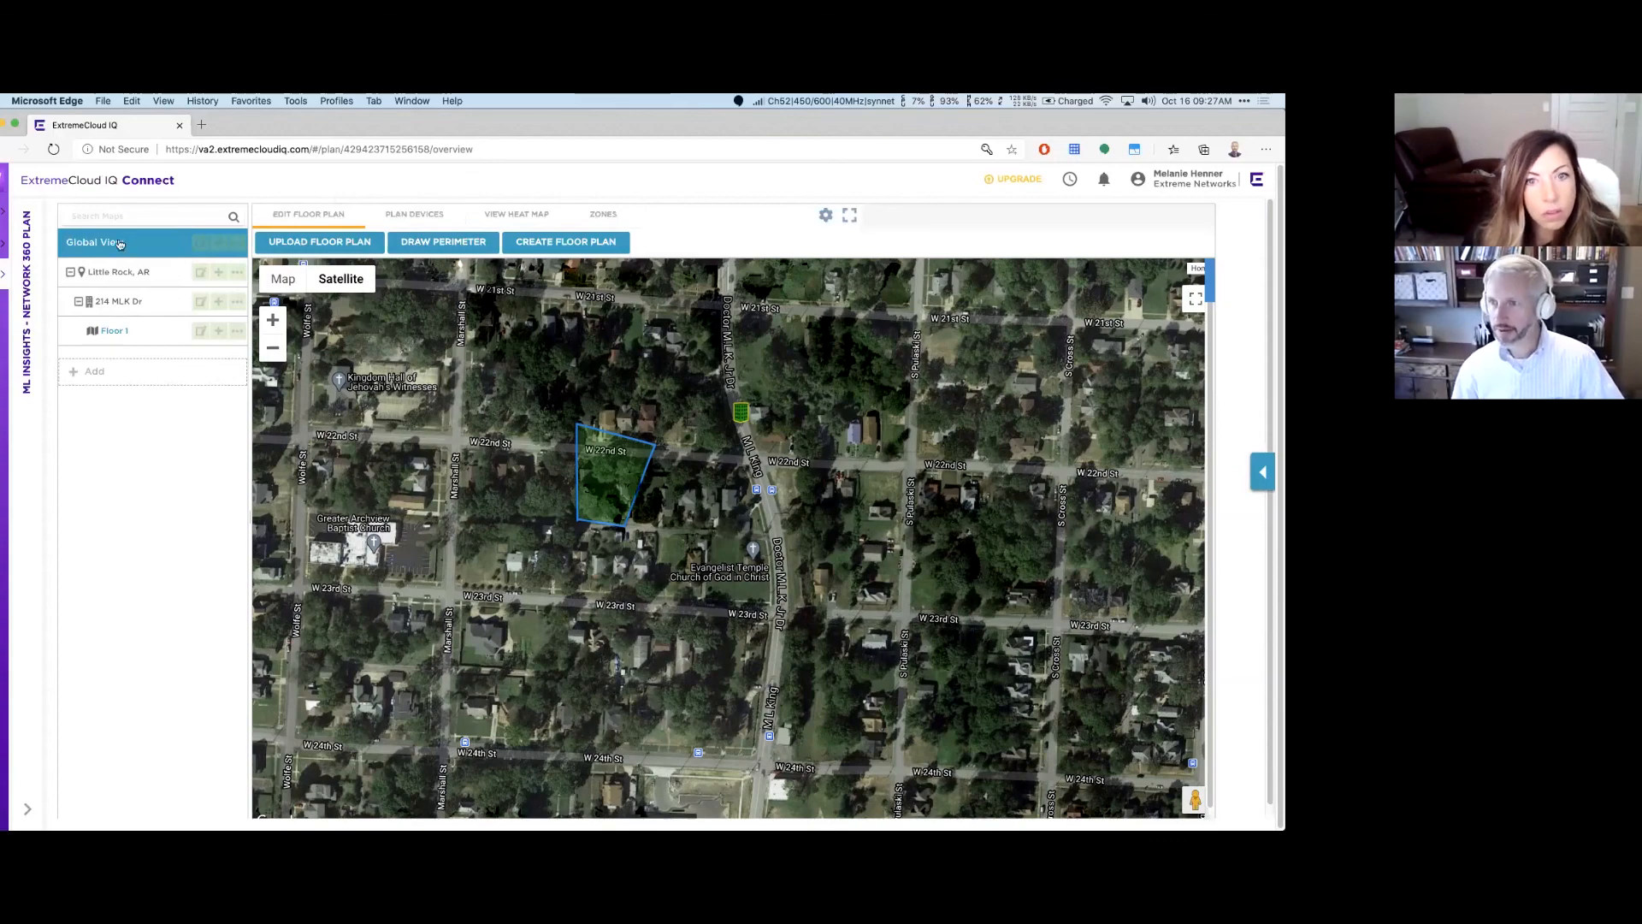
click(125, 329)
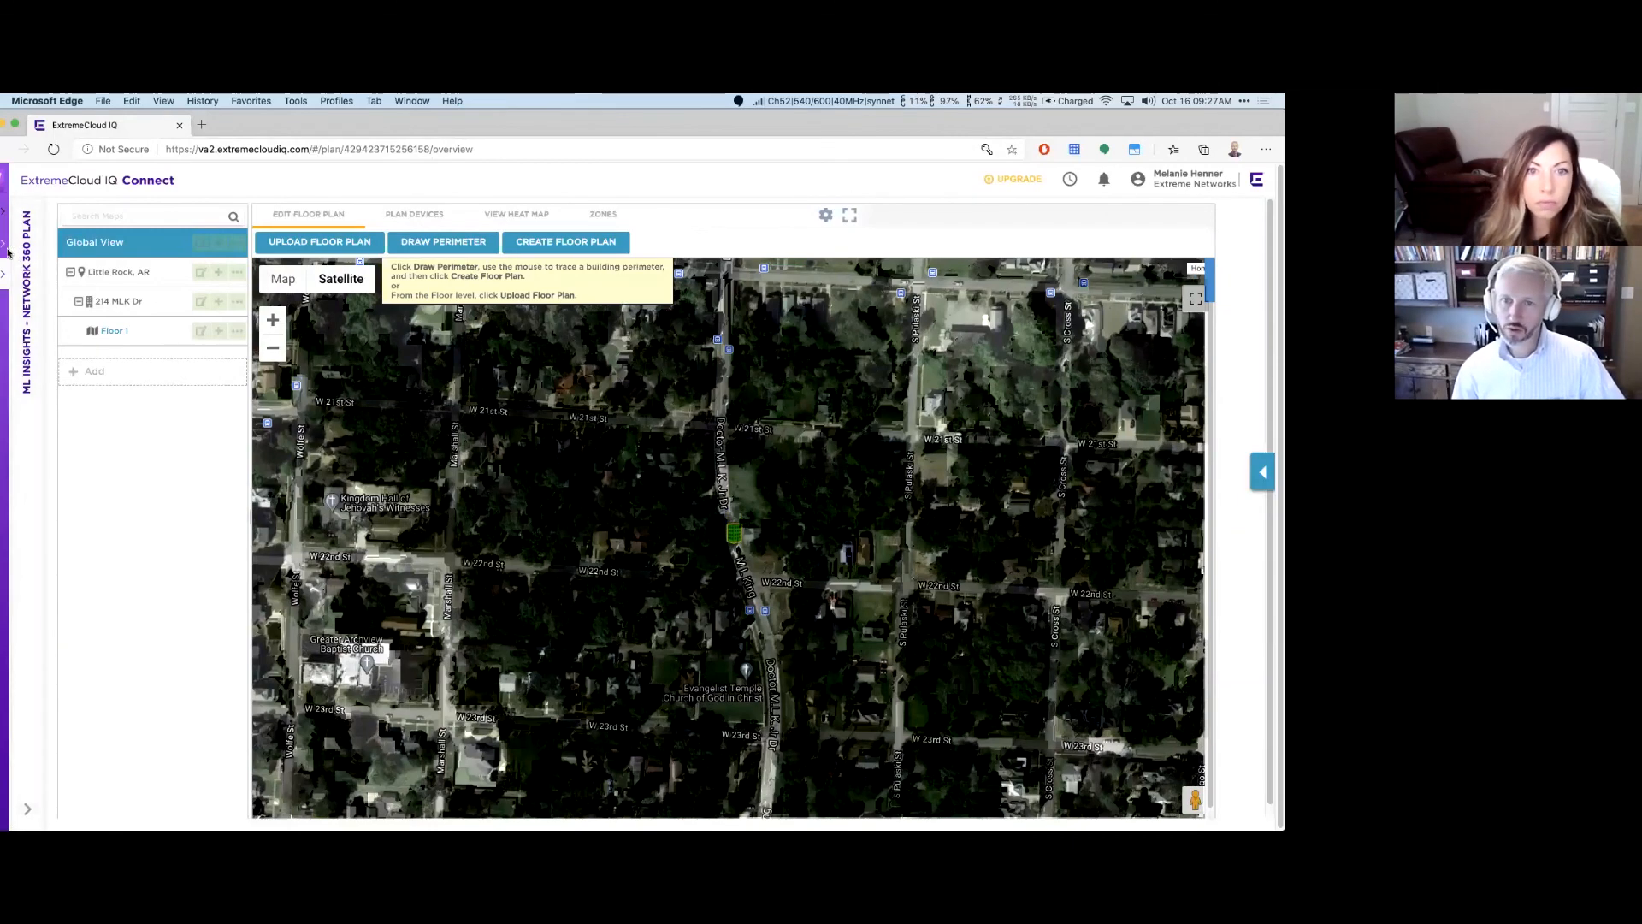
Step: Open the managed device list and select access point AH-4ac080
mouse_move(9, 244)
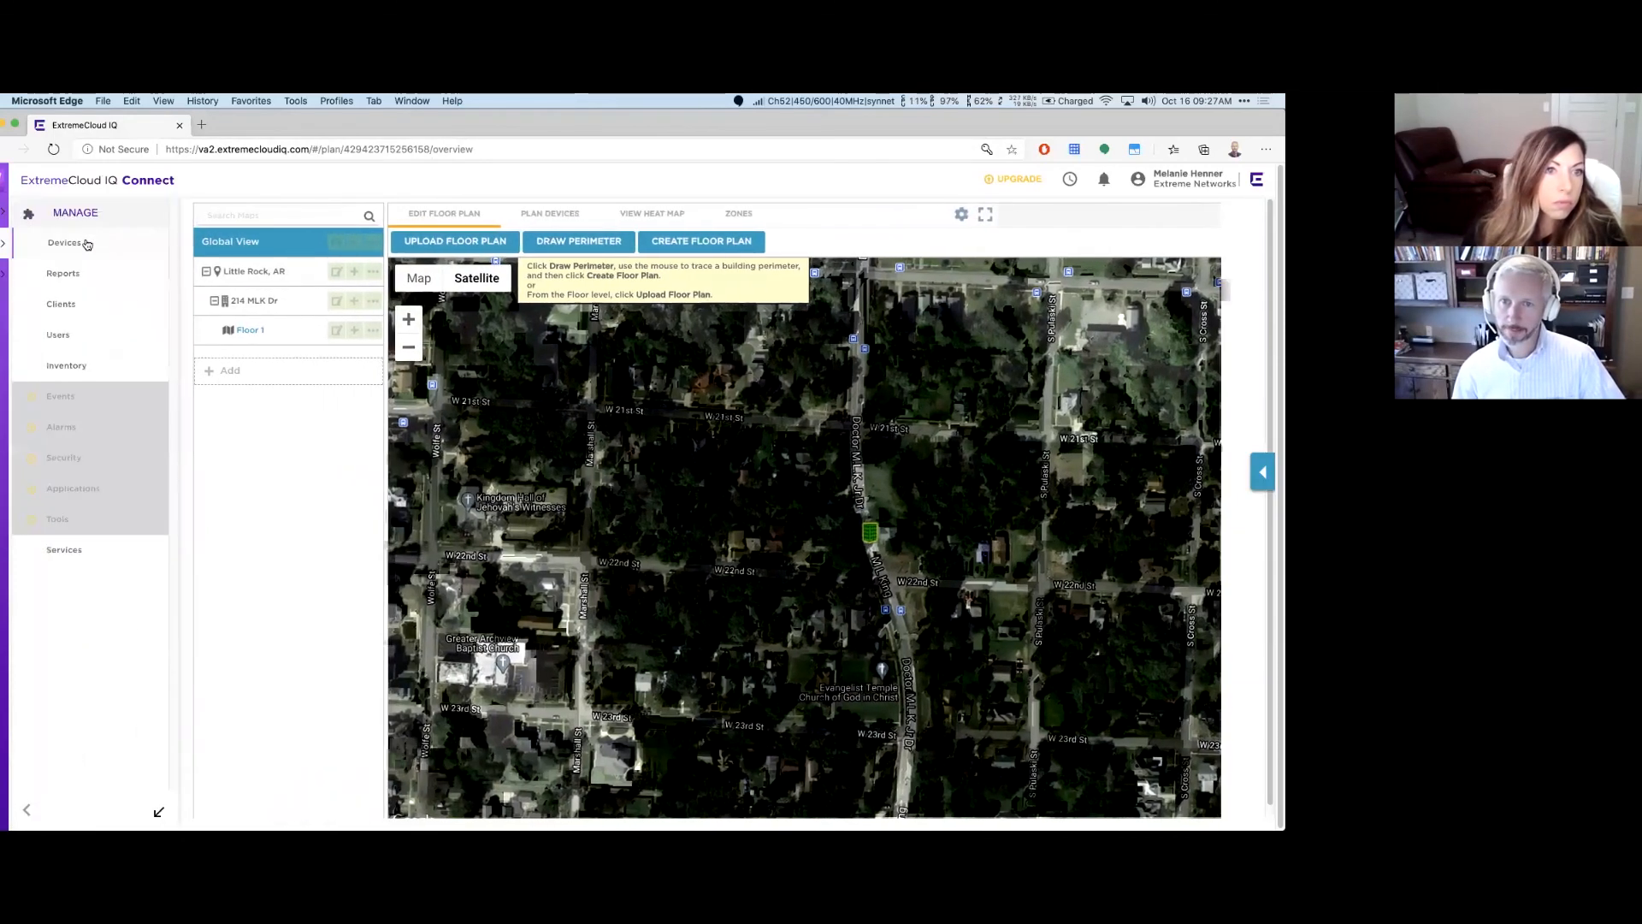
click(64, 242)
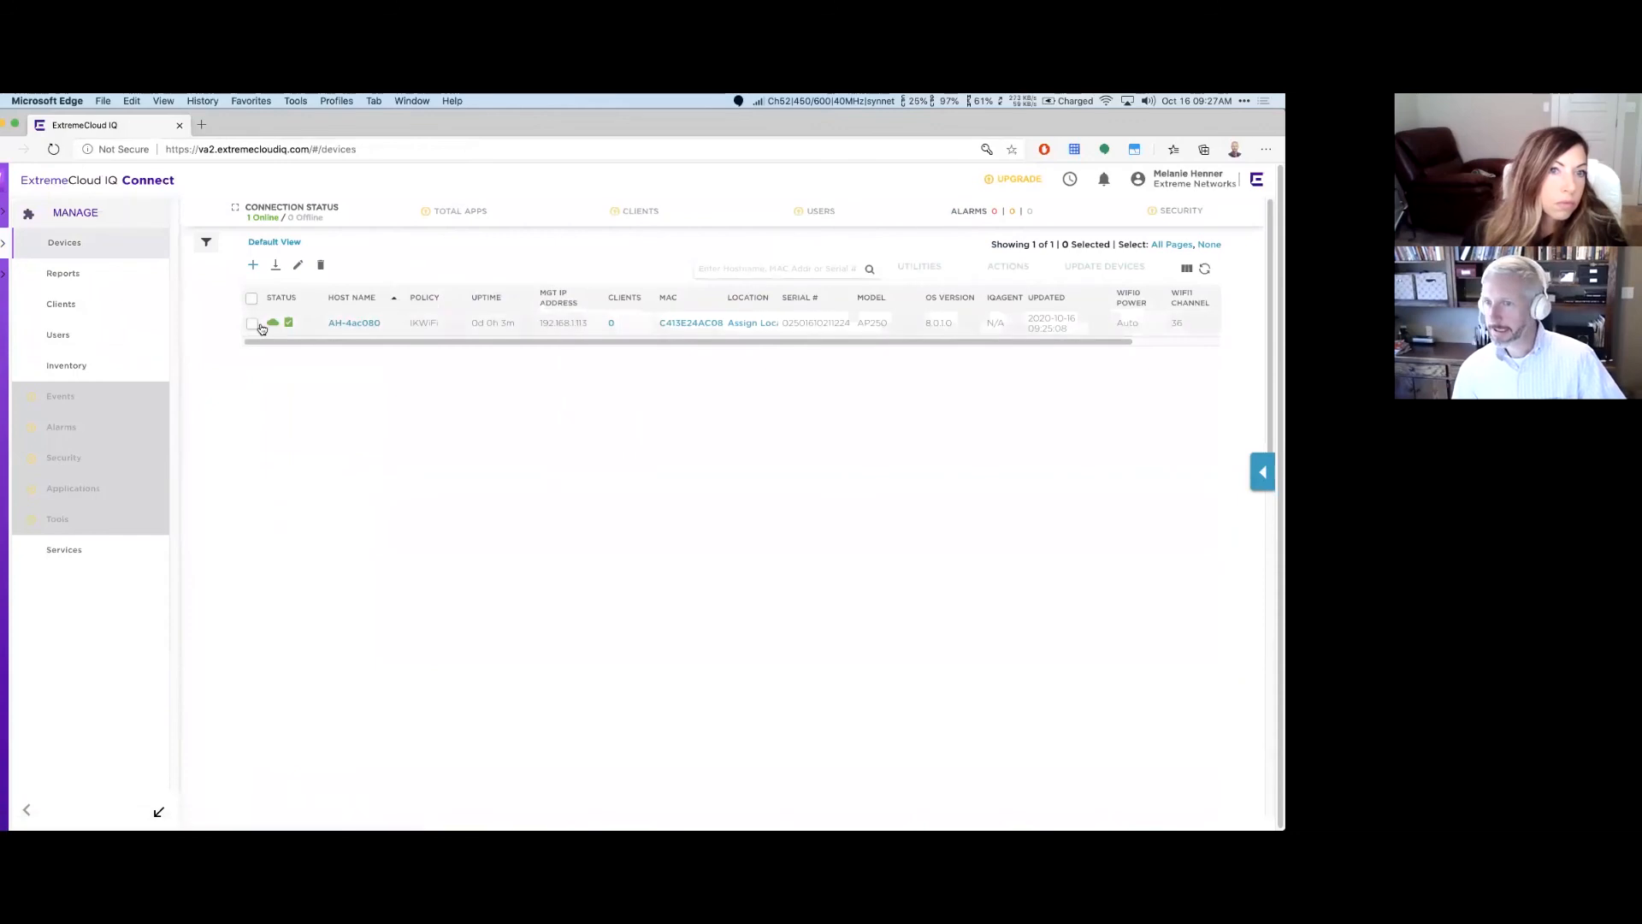
click(252, 323)
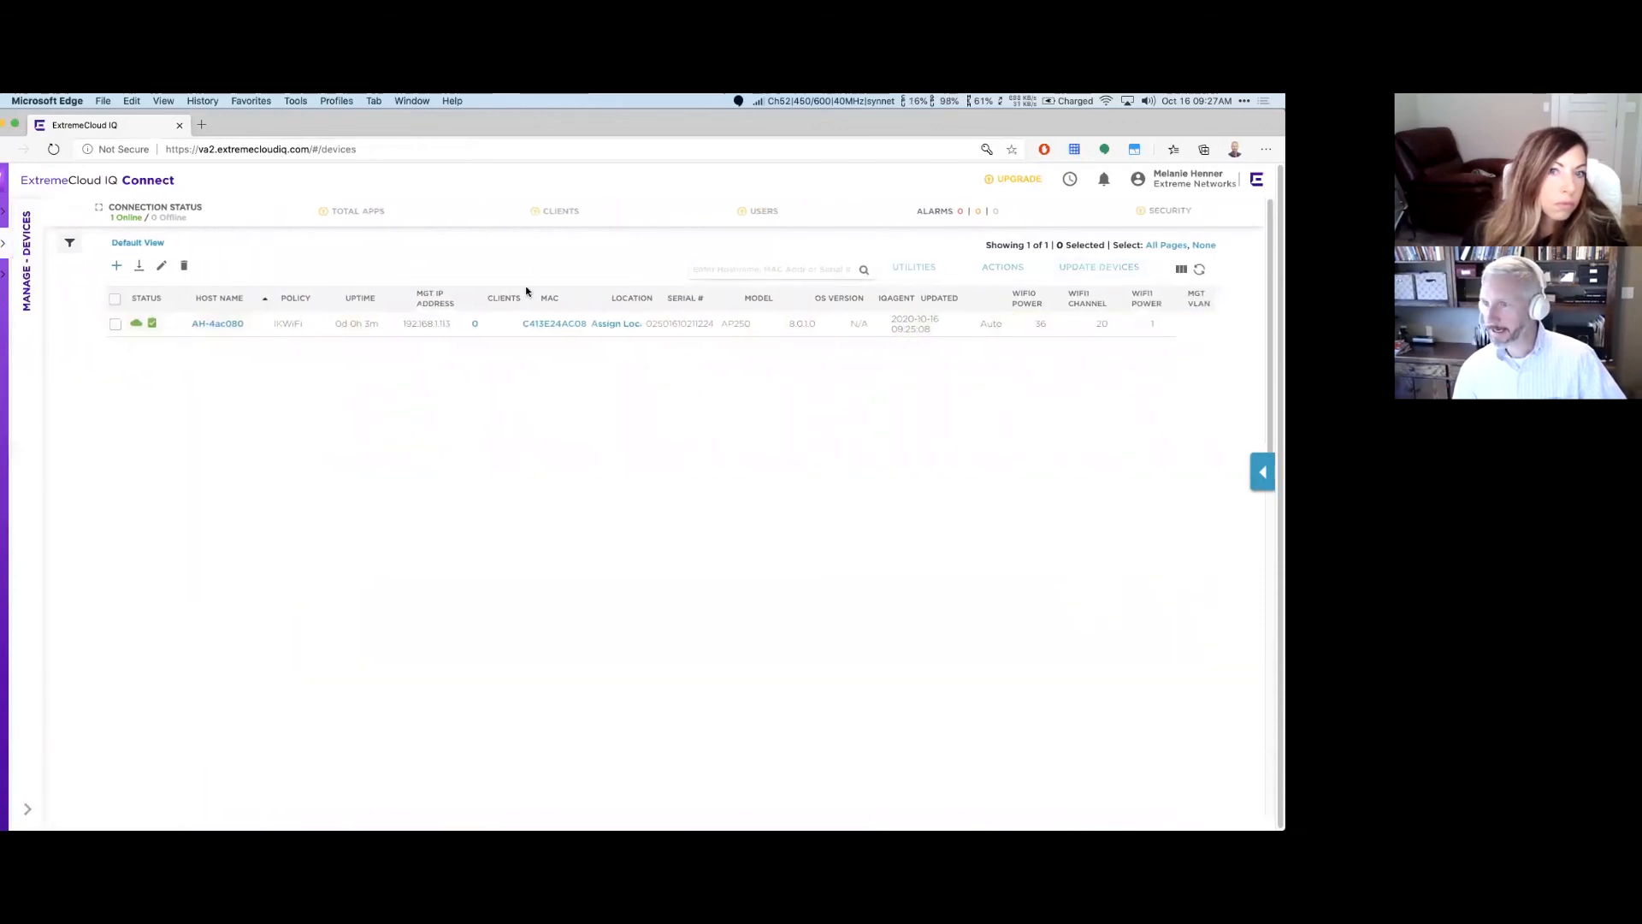
click(633, 329)
click(504, 392)
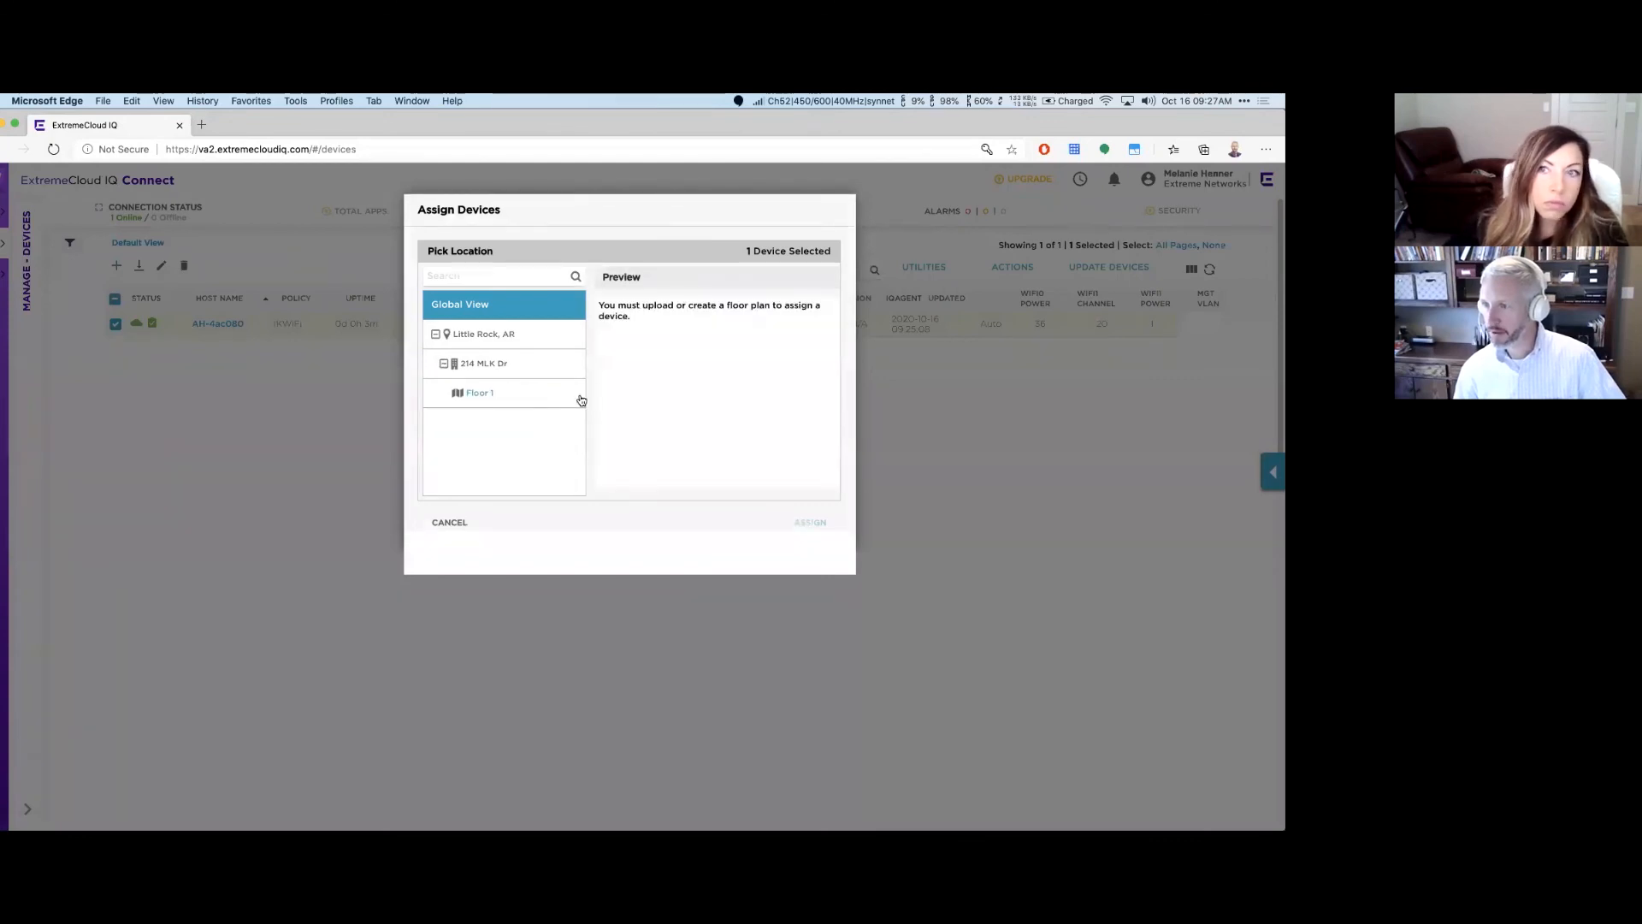
click(481, 364)
click(489, 390)
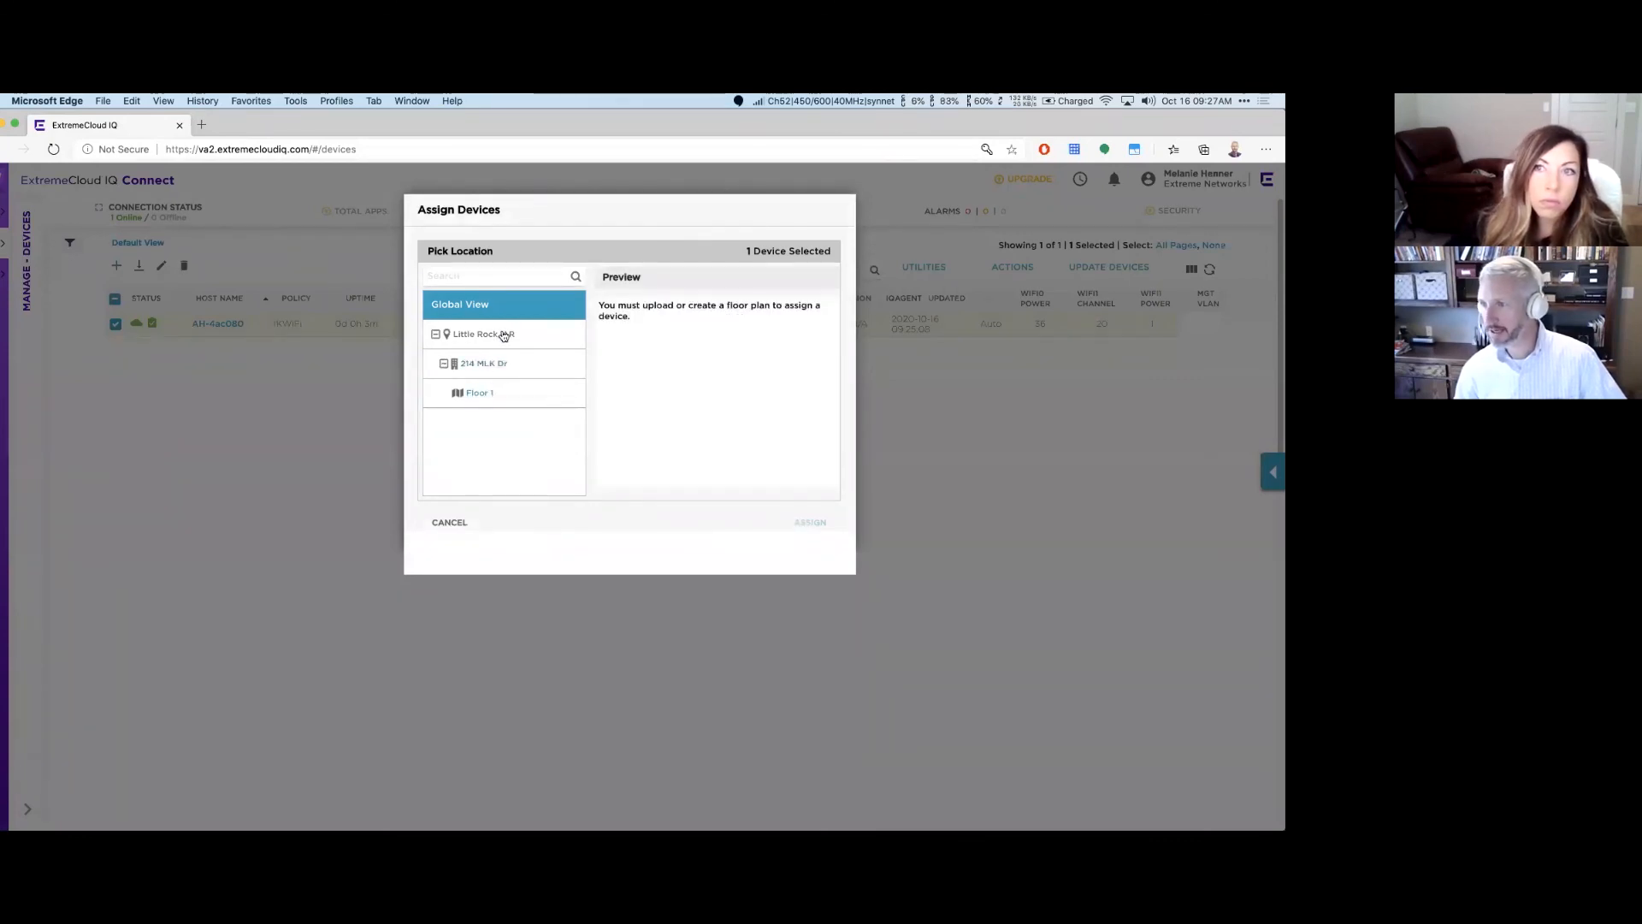
click(504, 336)
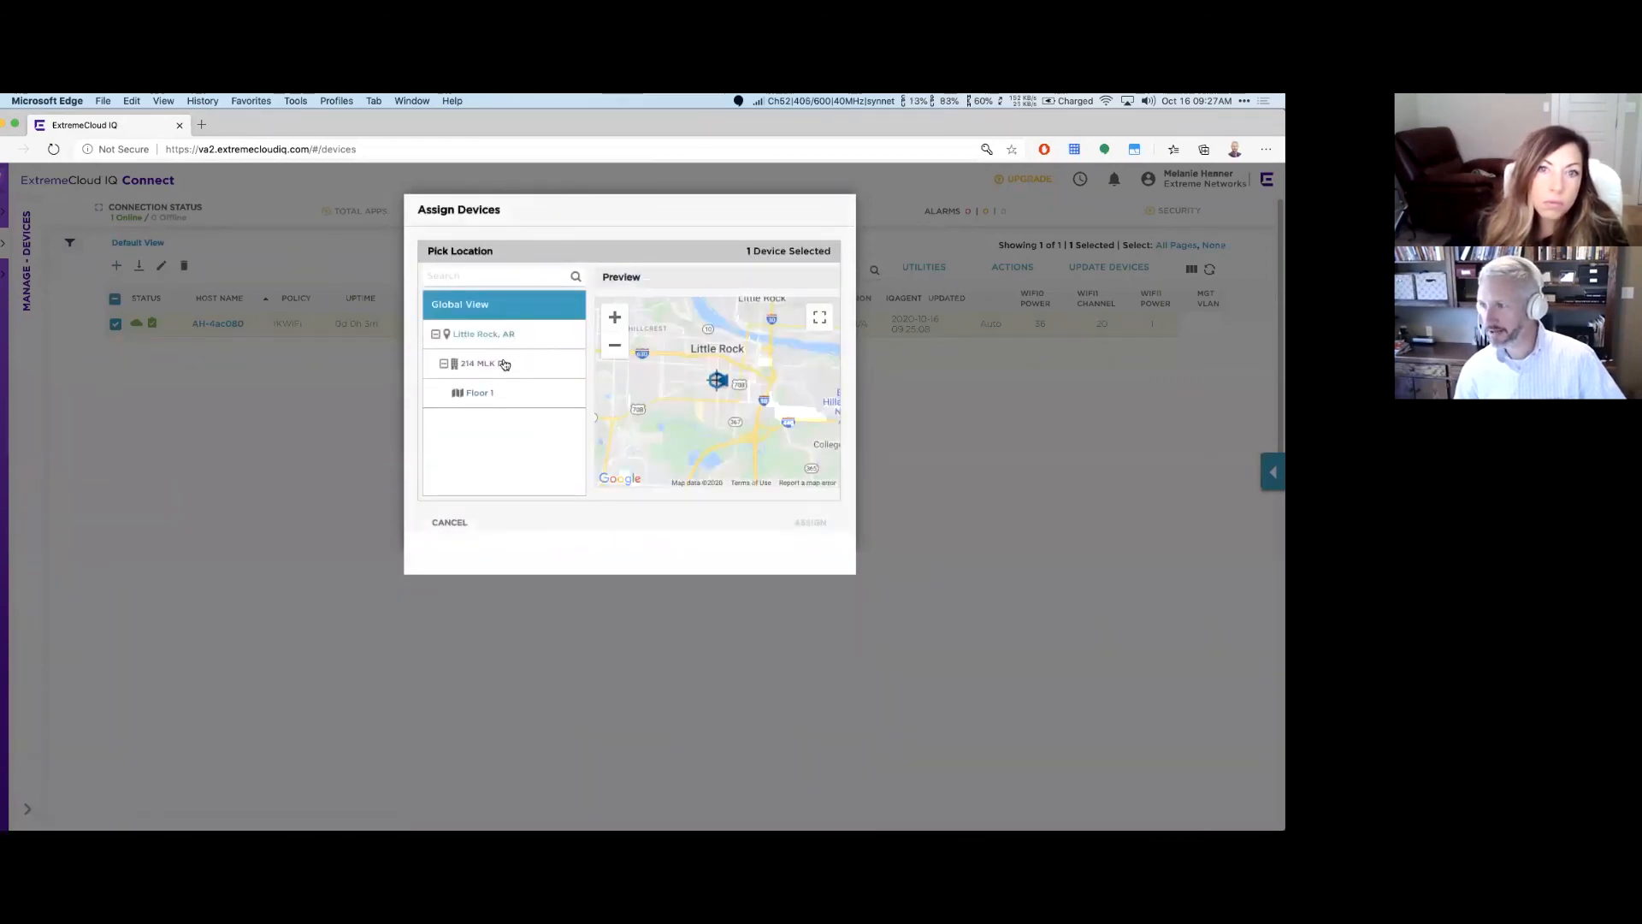
click(483, 392)
click(449, 521)
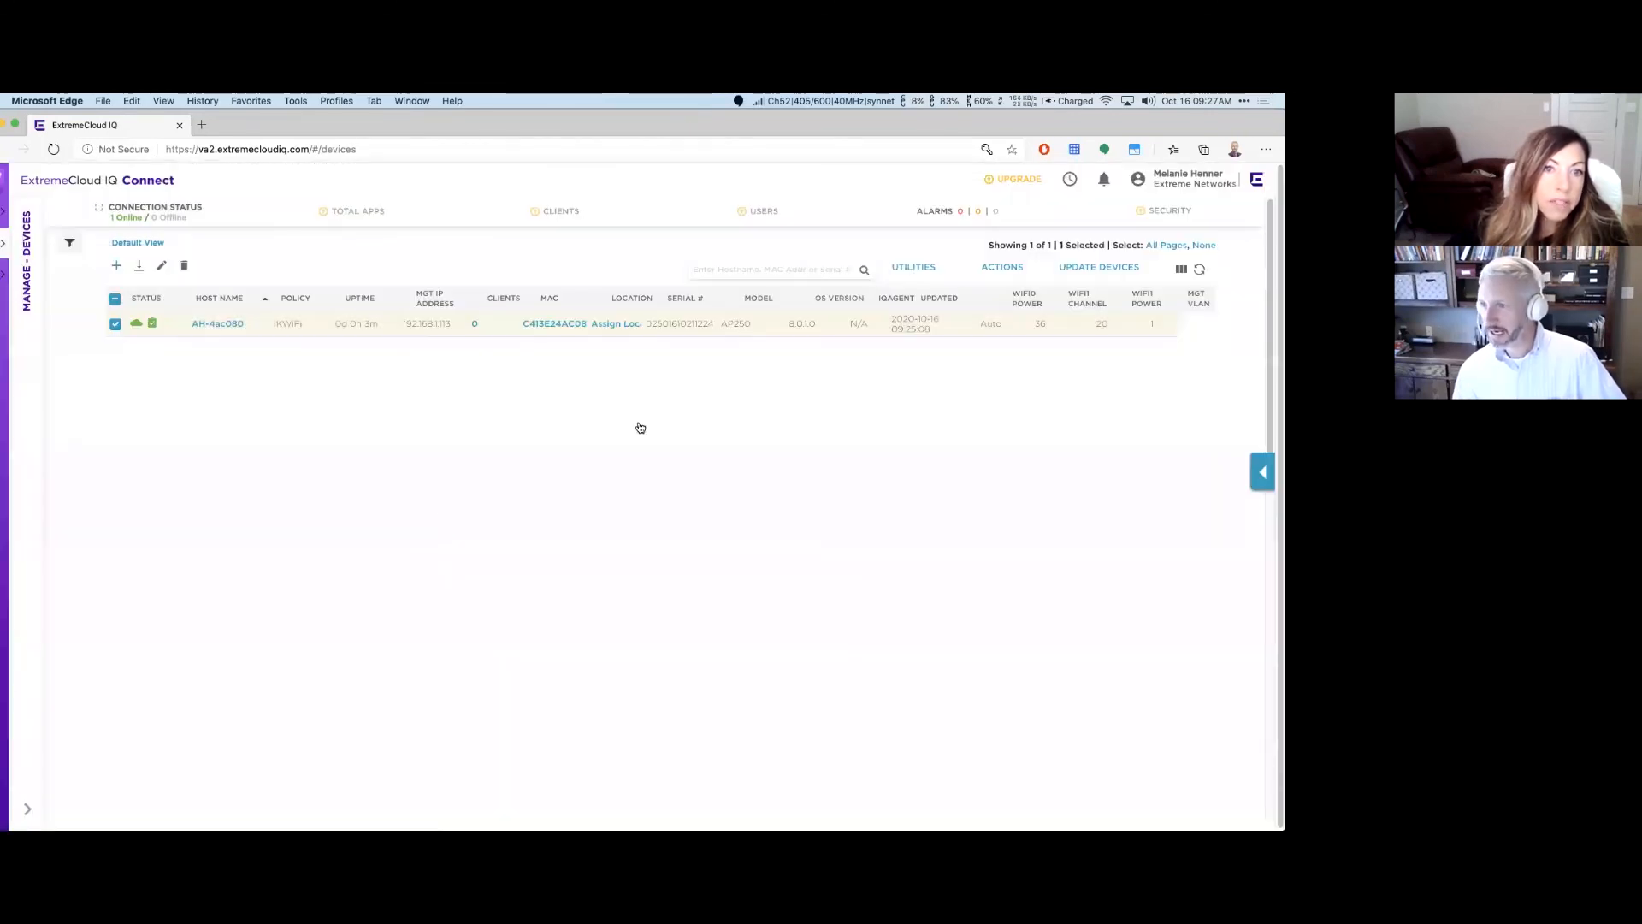
click(115, 323)
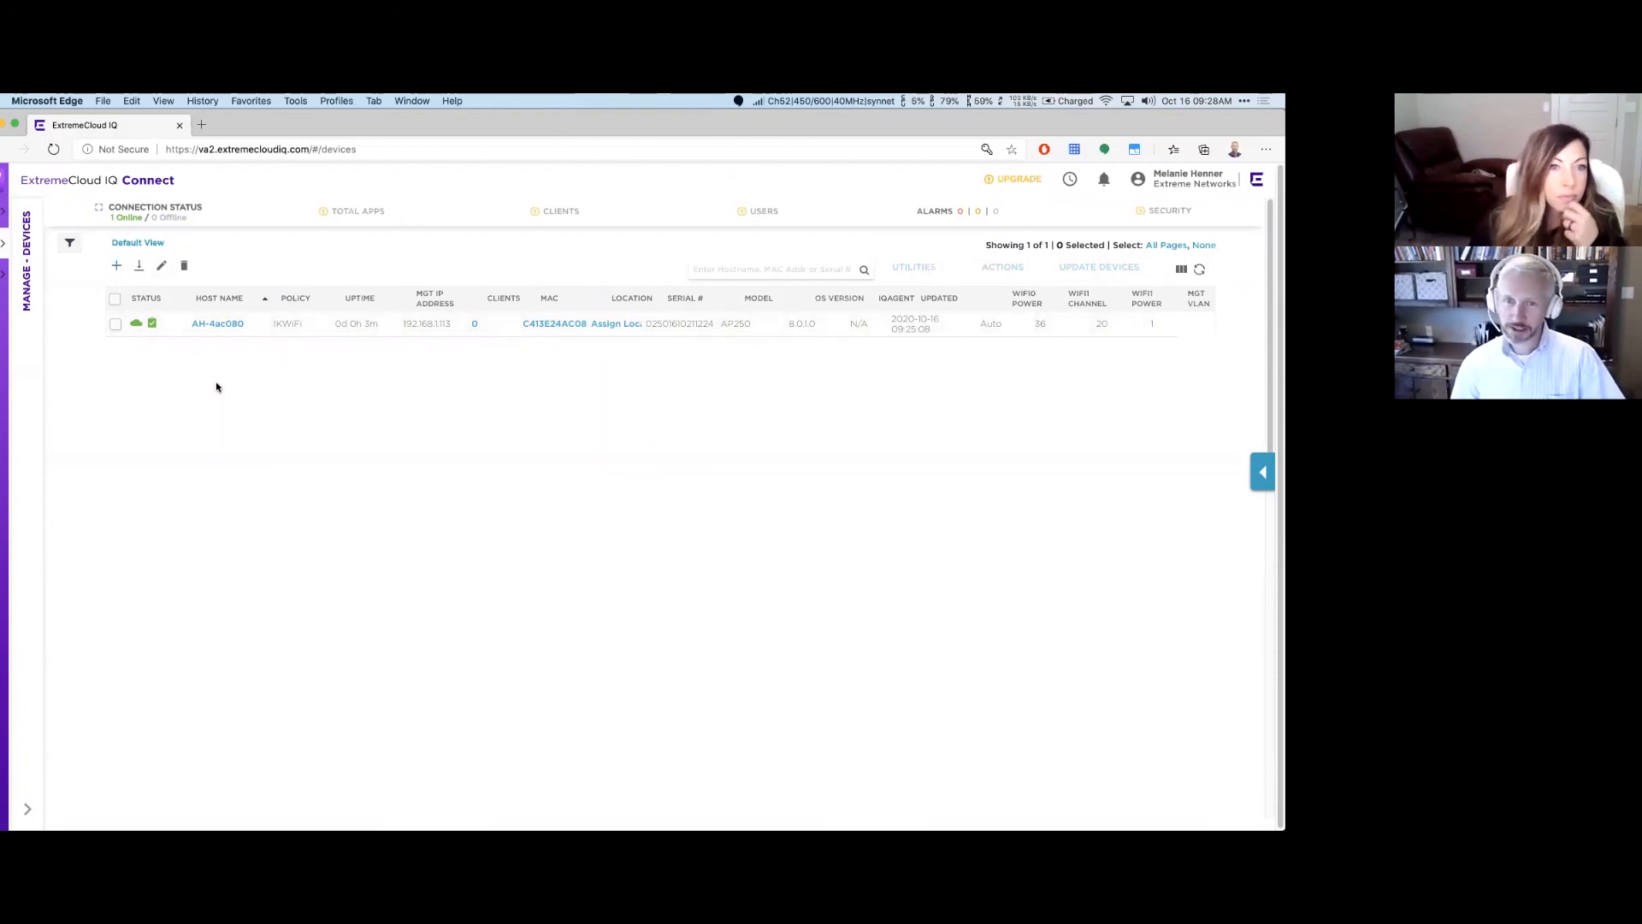
click(3, 274)
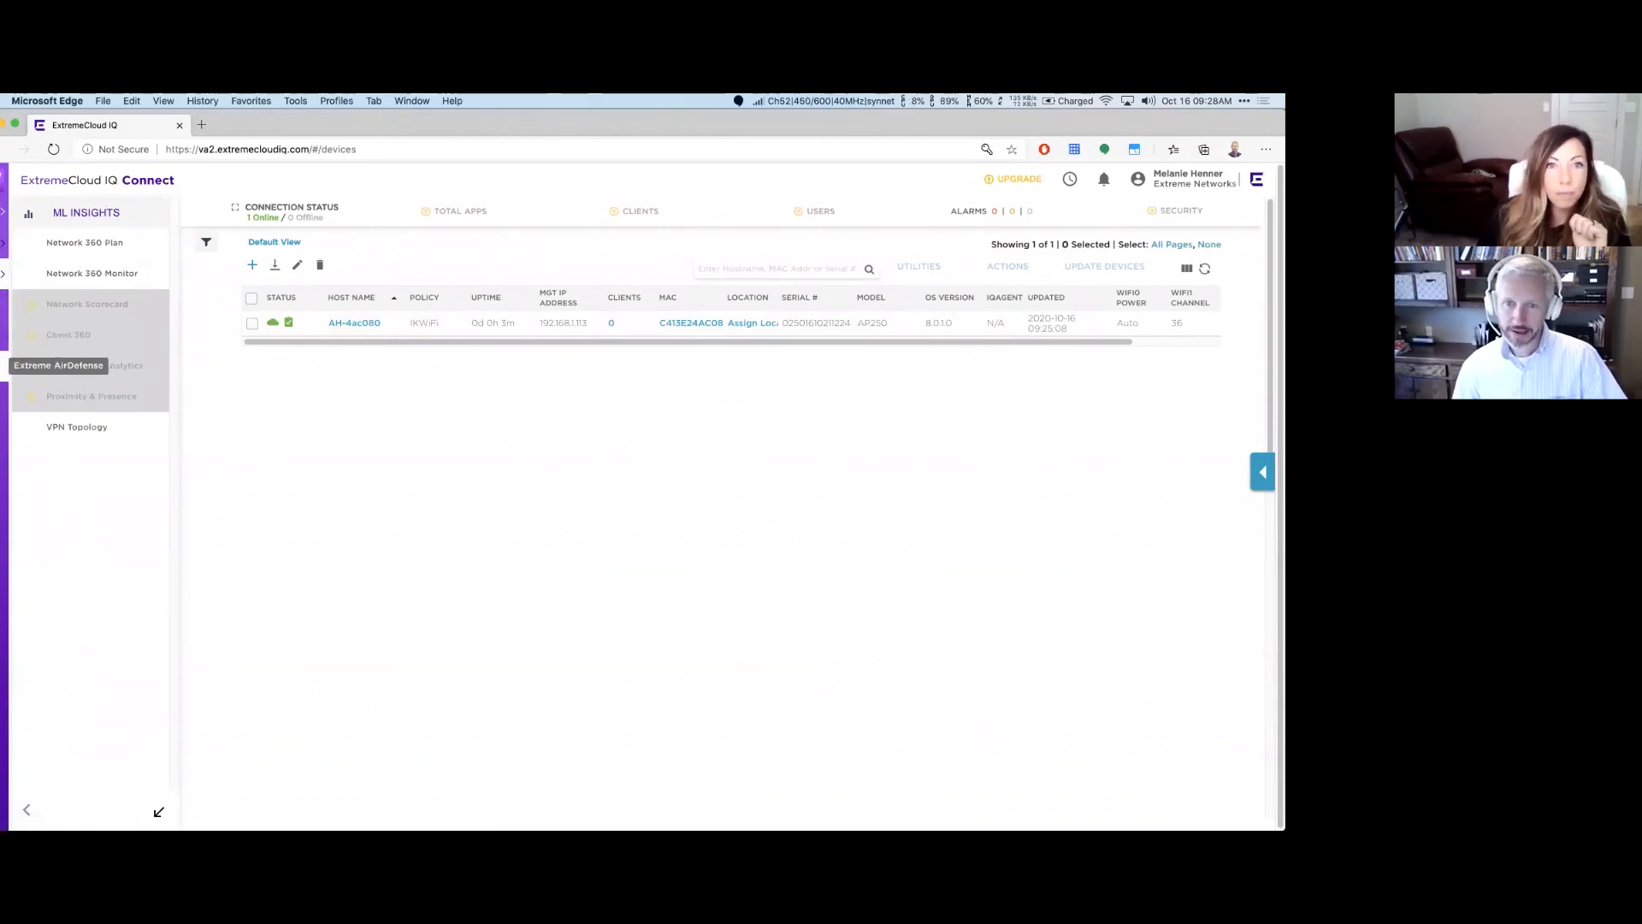
Step: View AirDefense Essentials and Network Policies, finishing on the Clients list showing 0 connected clients
click(4, 365)
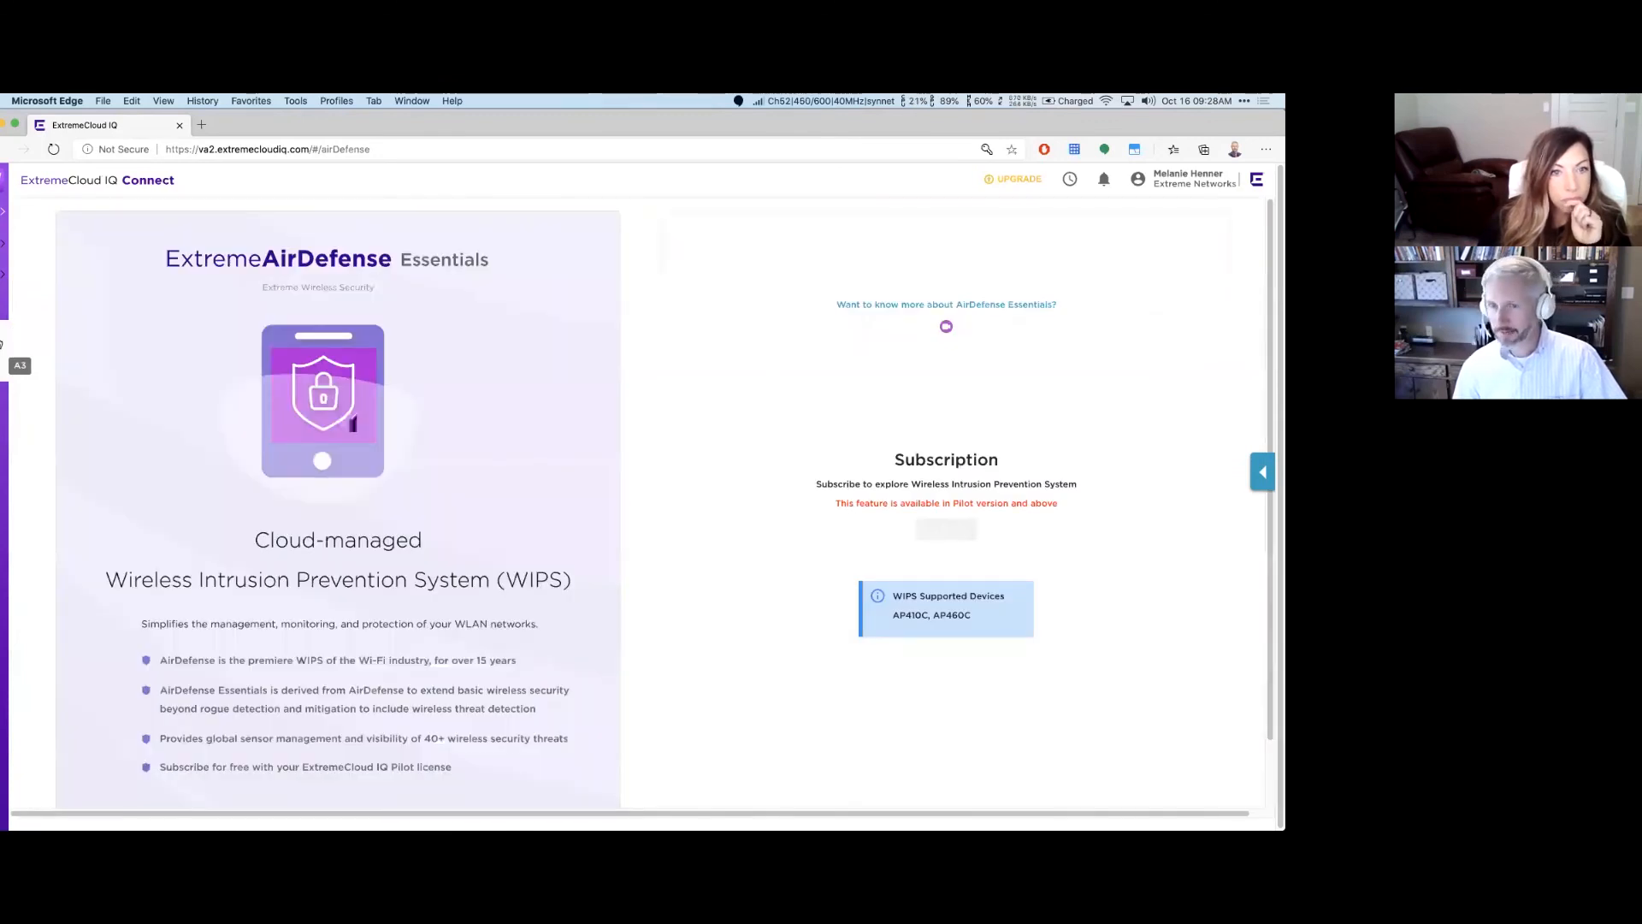
click(2, 339)
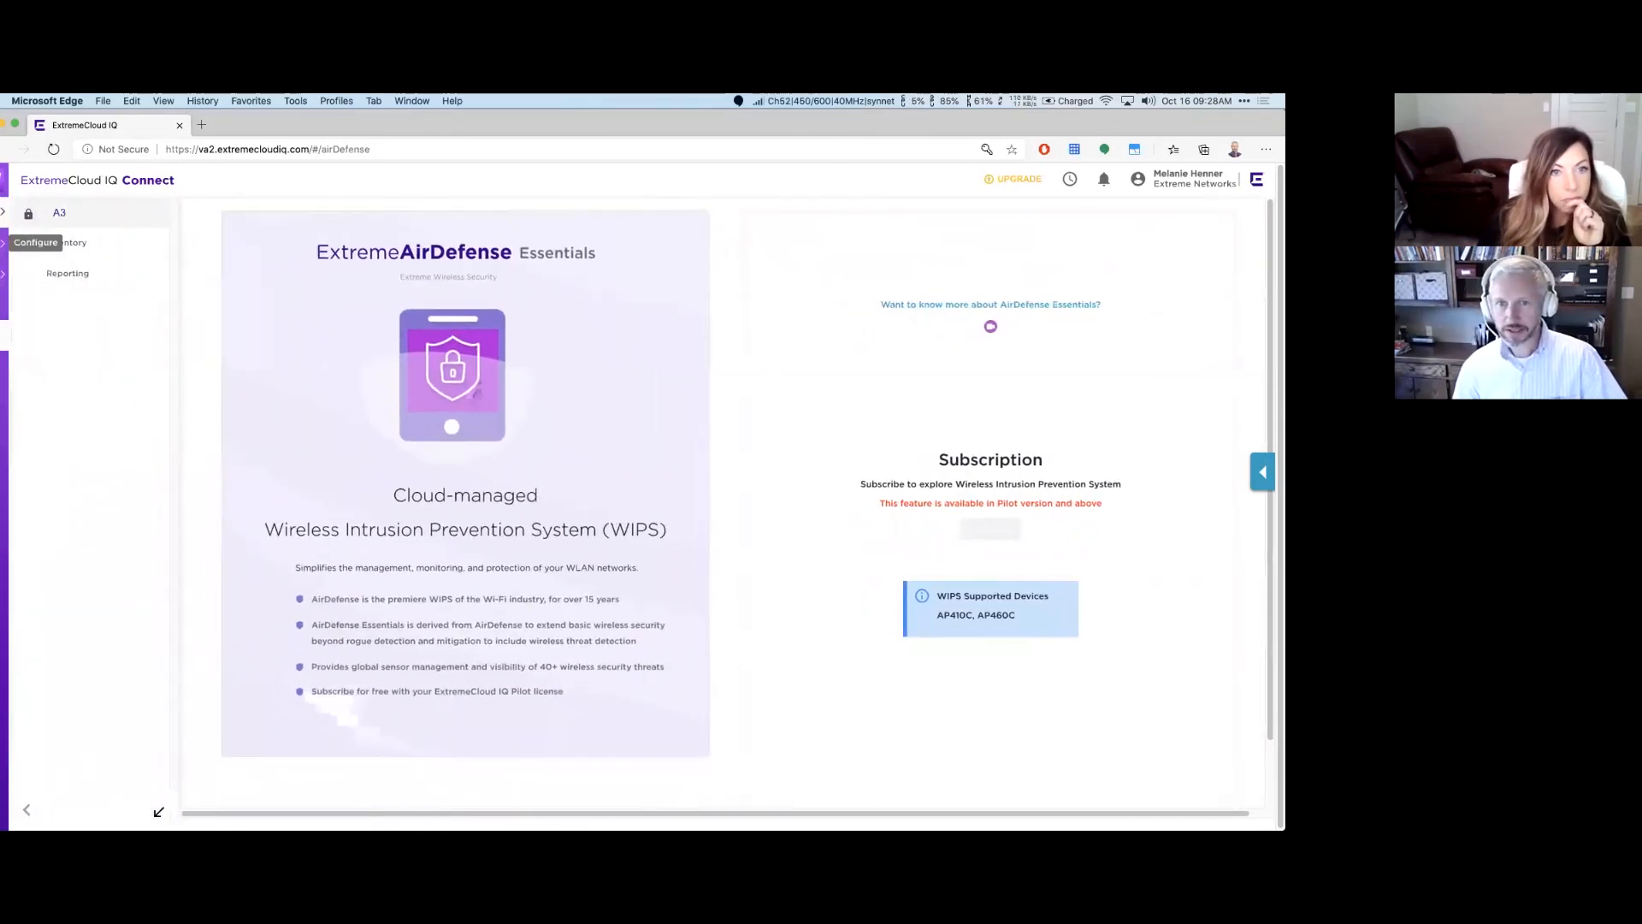
click(2, 213)
click(74, 240)
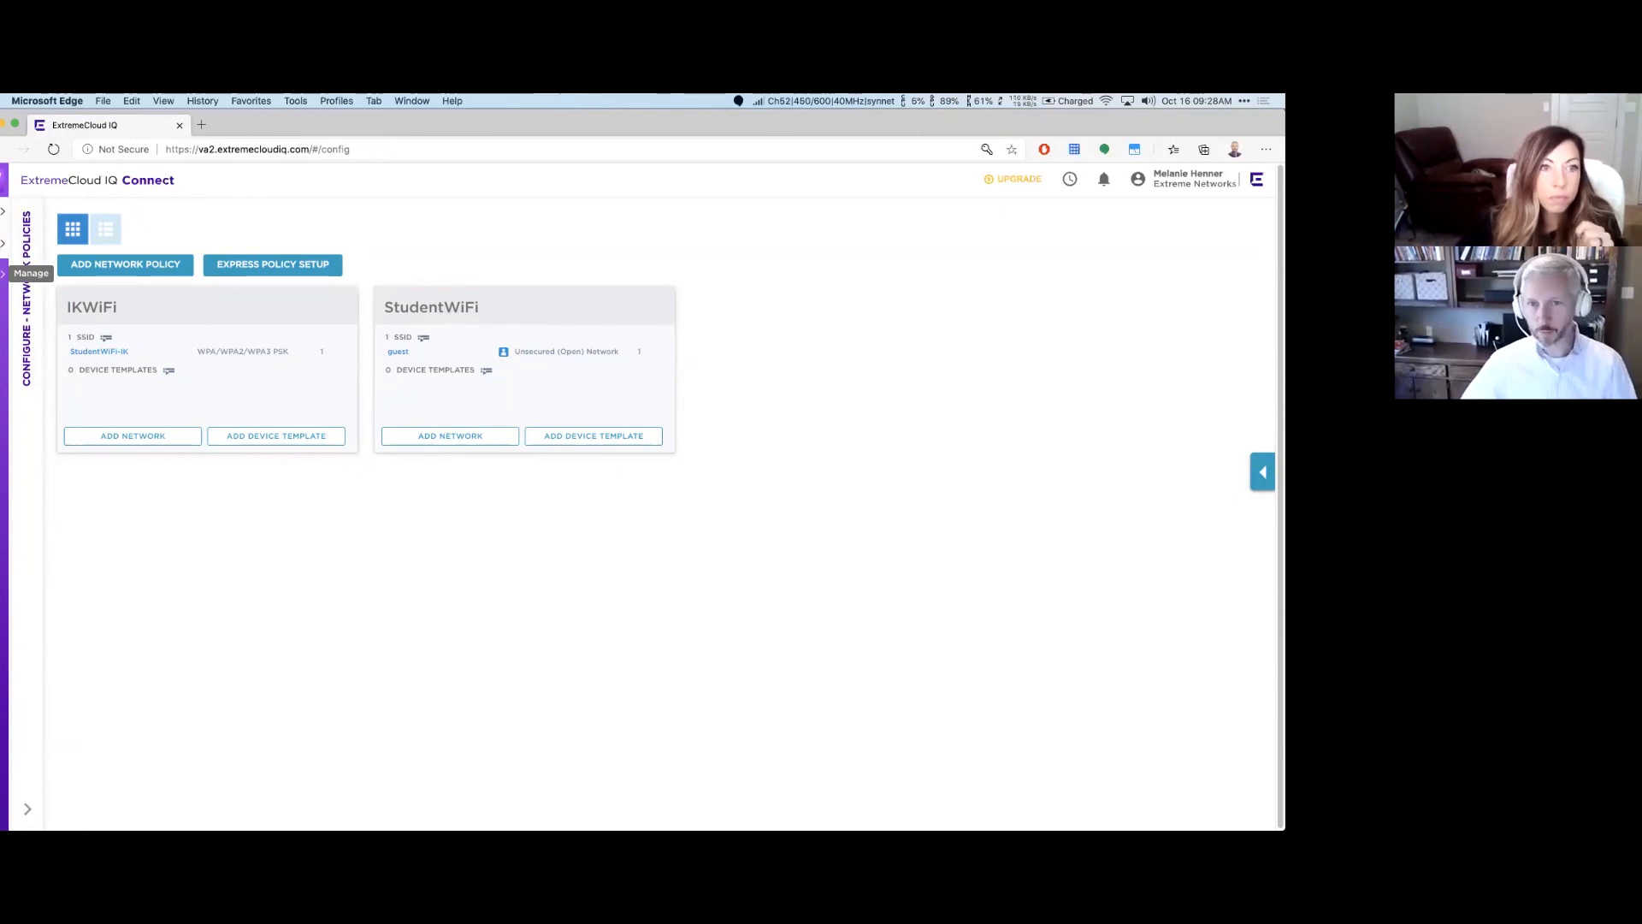
click(4, 273)
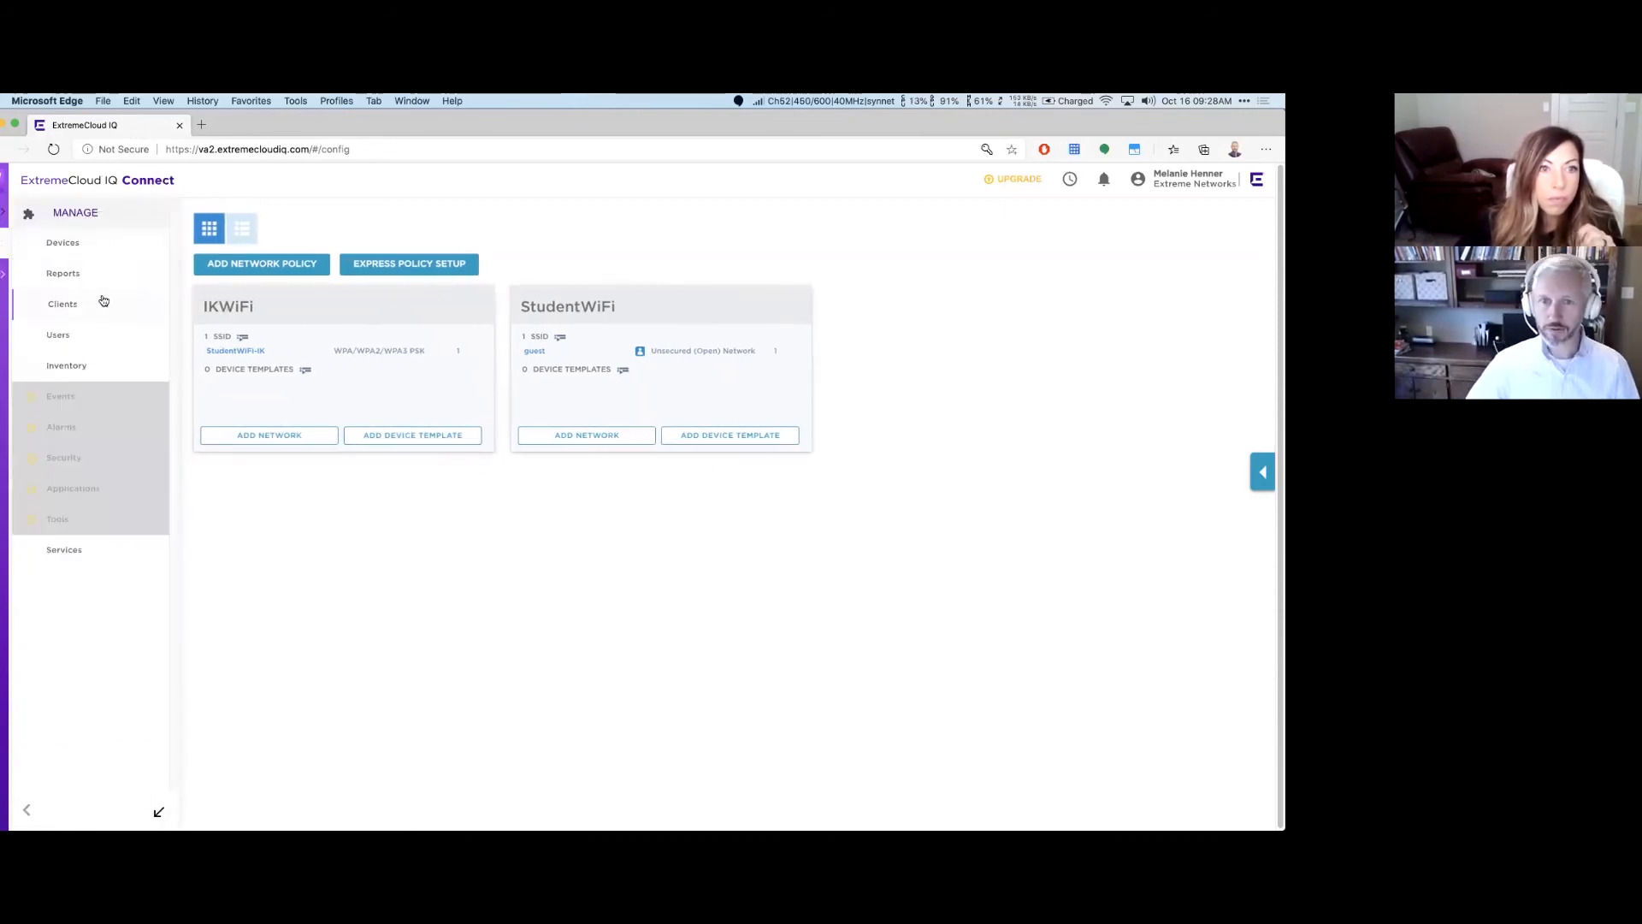
click(104, 300)
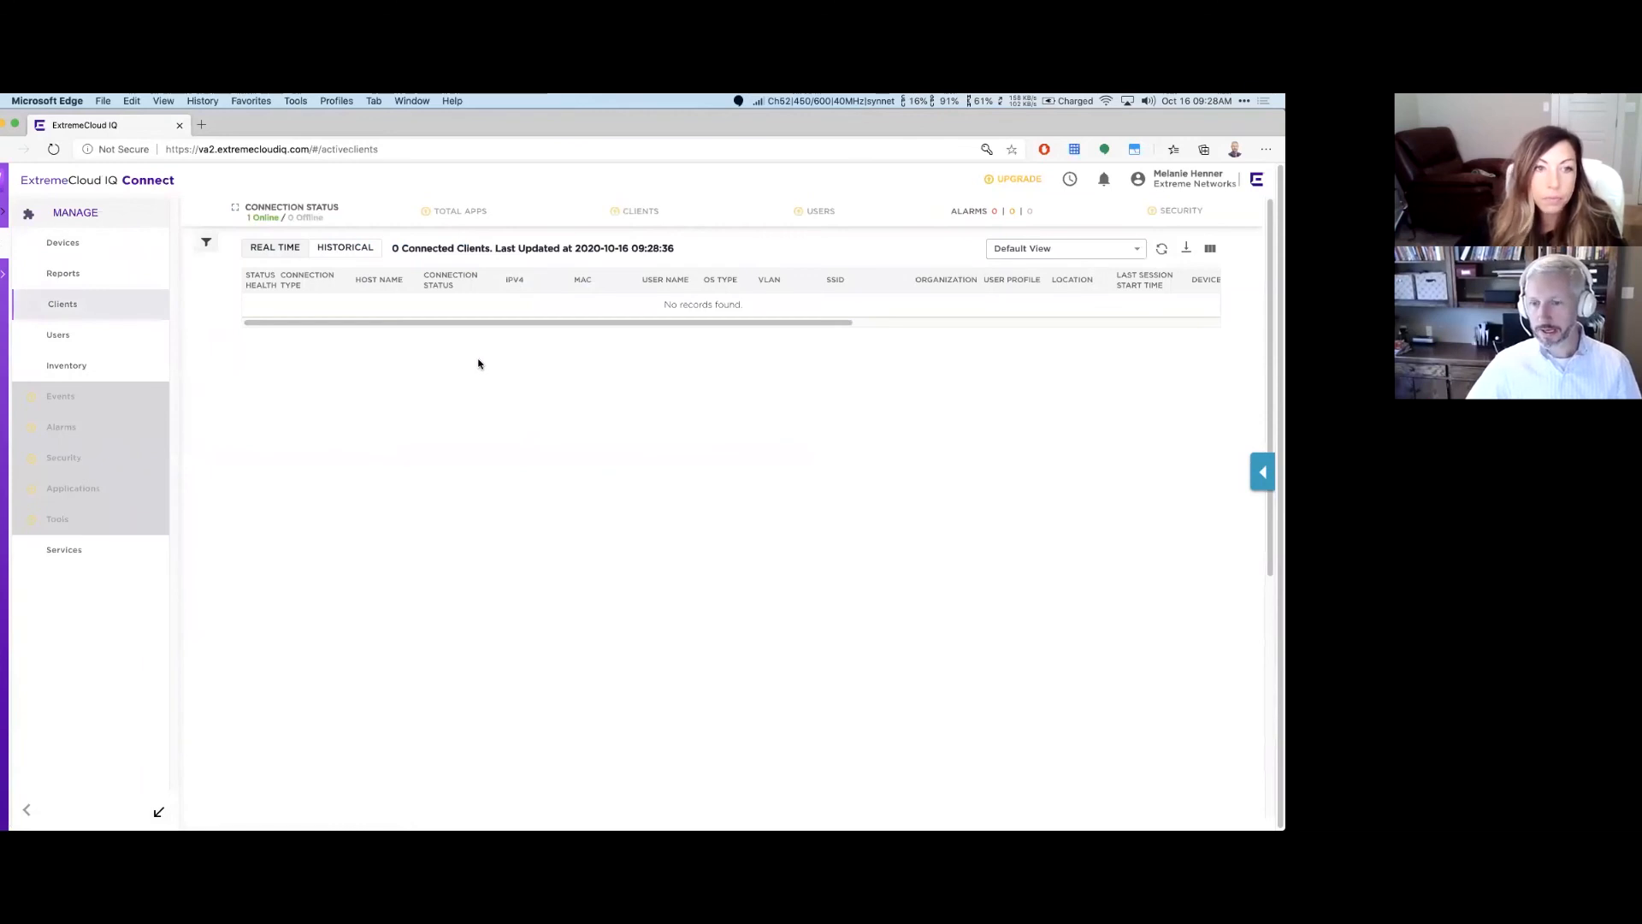